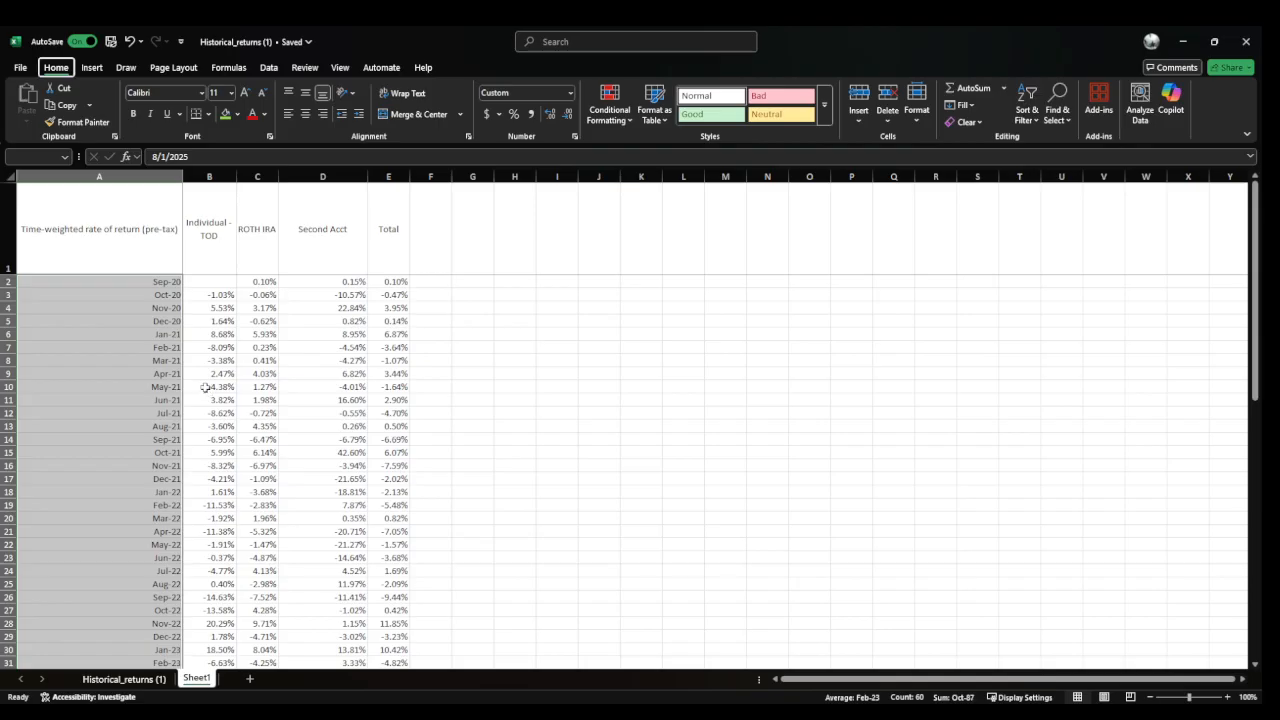
# Label A63 "Inception Annualized" and A64 "Cumulative" below the monthly returns
pyautogui.hotkey('ctrl', 'z')
pyautogui.press('Right')
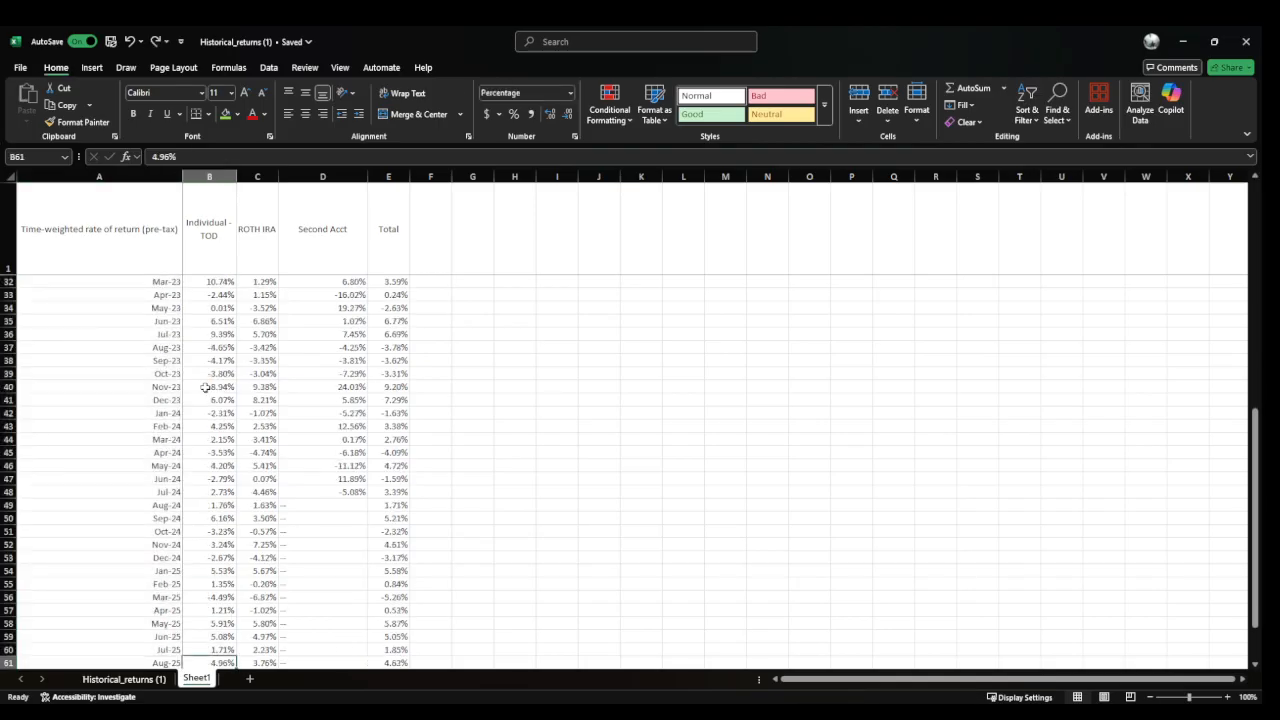
pyautogui.press('Down')
pyautogui.press('Down')
pyautogui.press('Down')
pyautogui.press('Up')
pyautogui.press('Left')
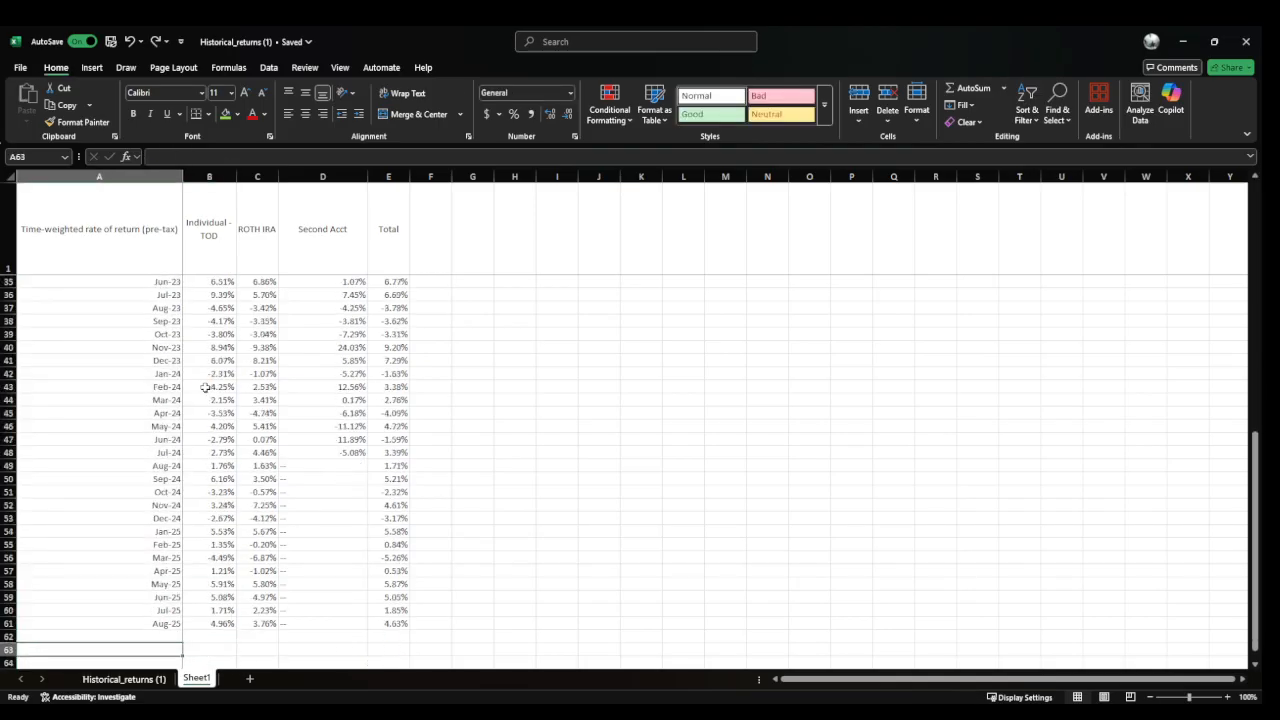
pyautogui.write('Annualized')
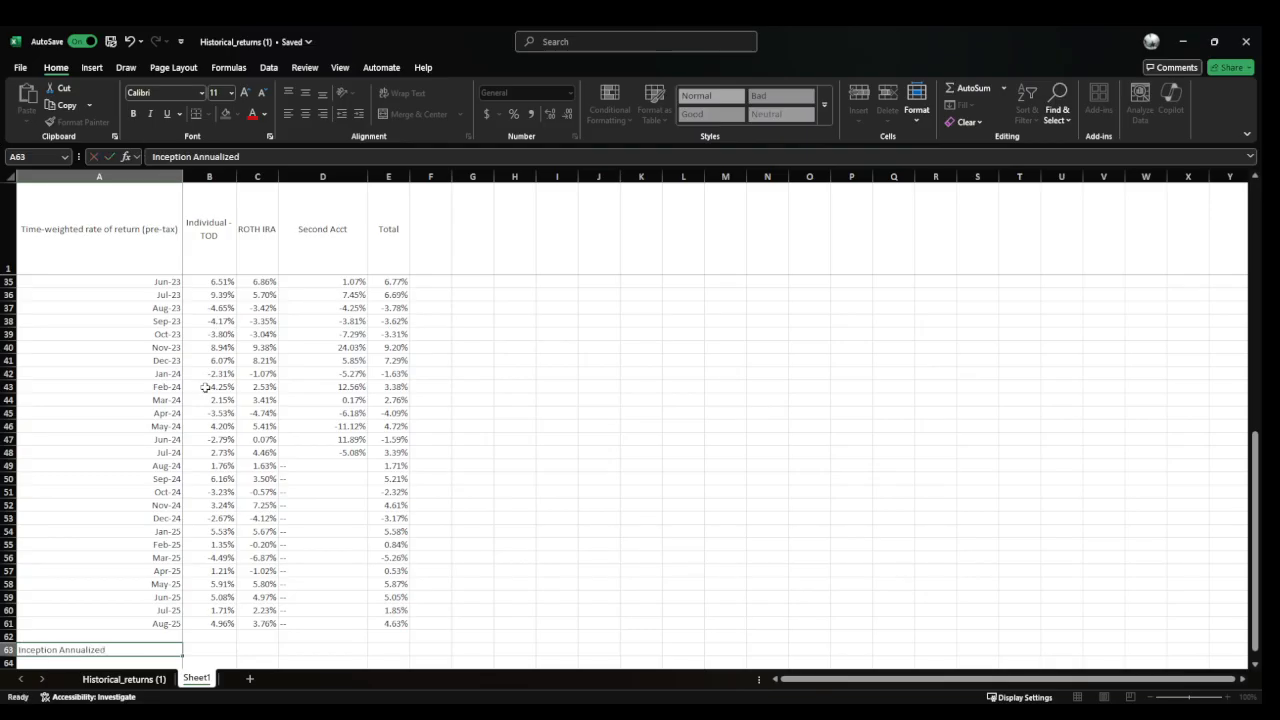
pyautogui.press('Down')
pyautogui.write('Cu')
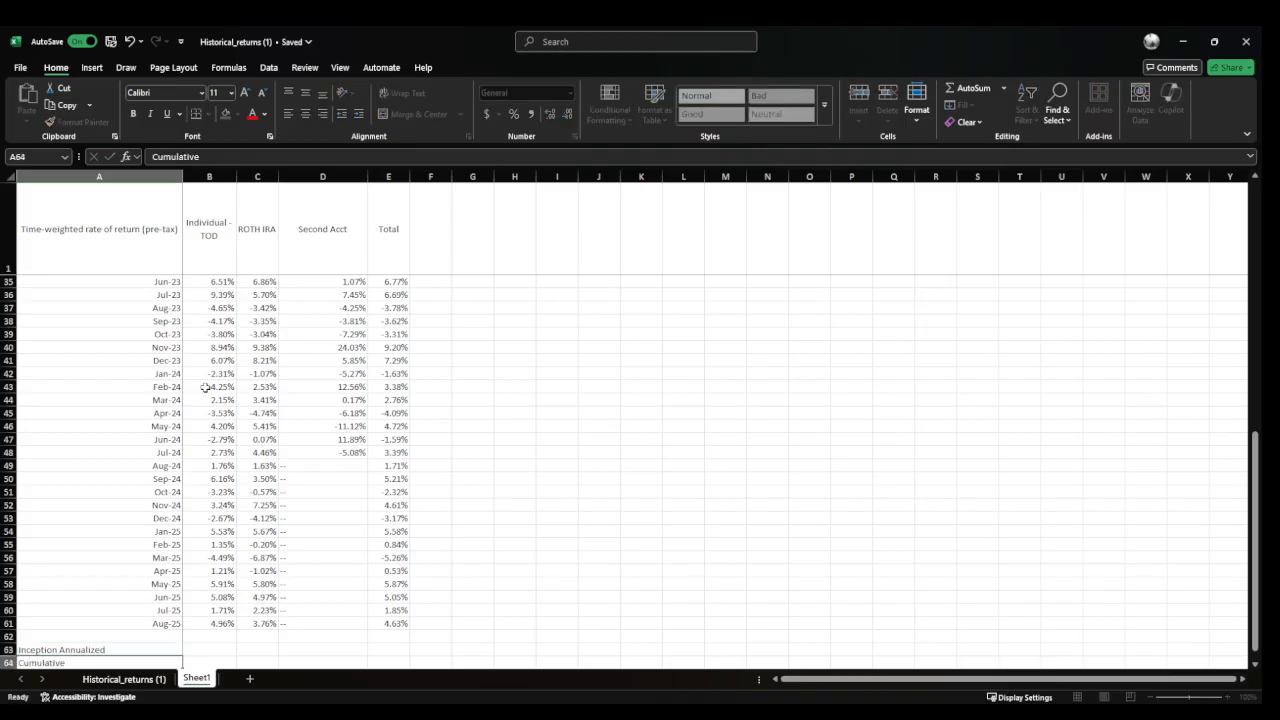
# Enter a COUNT formula in G15 over the Total returns in E2:E15
pyautogui.press('Right')
pyautogui.press('Up')
pyautogui.press('Right')
pyautogui.press('Right')
pyautogui.press('Right')
pyautogui.press('Up')
pyautogui.press('Up')
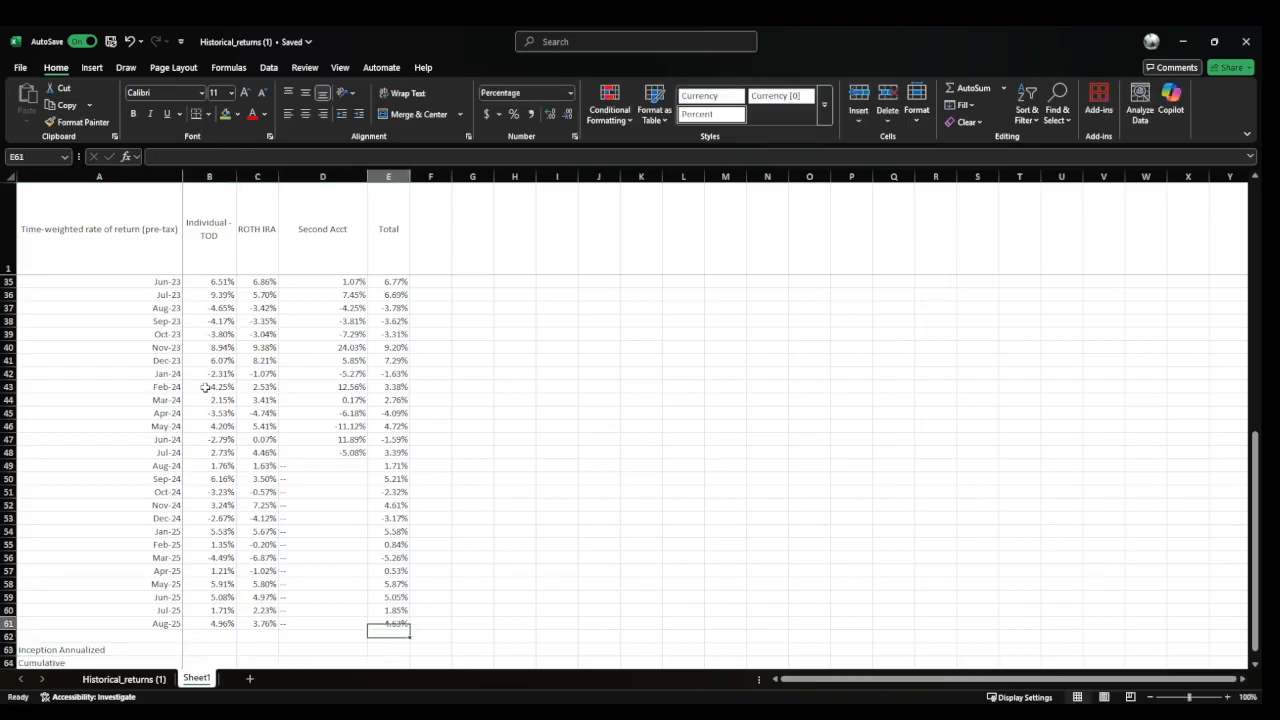
pyautogui.hotkey('ctrl', 'Up')
pyautogui.press('Down')
pyautogui.press('Down')
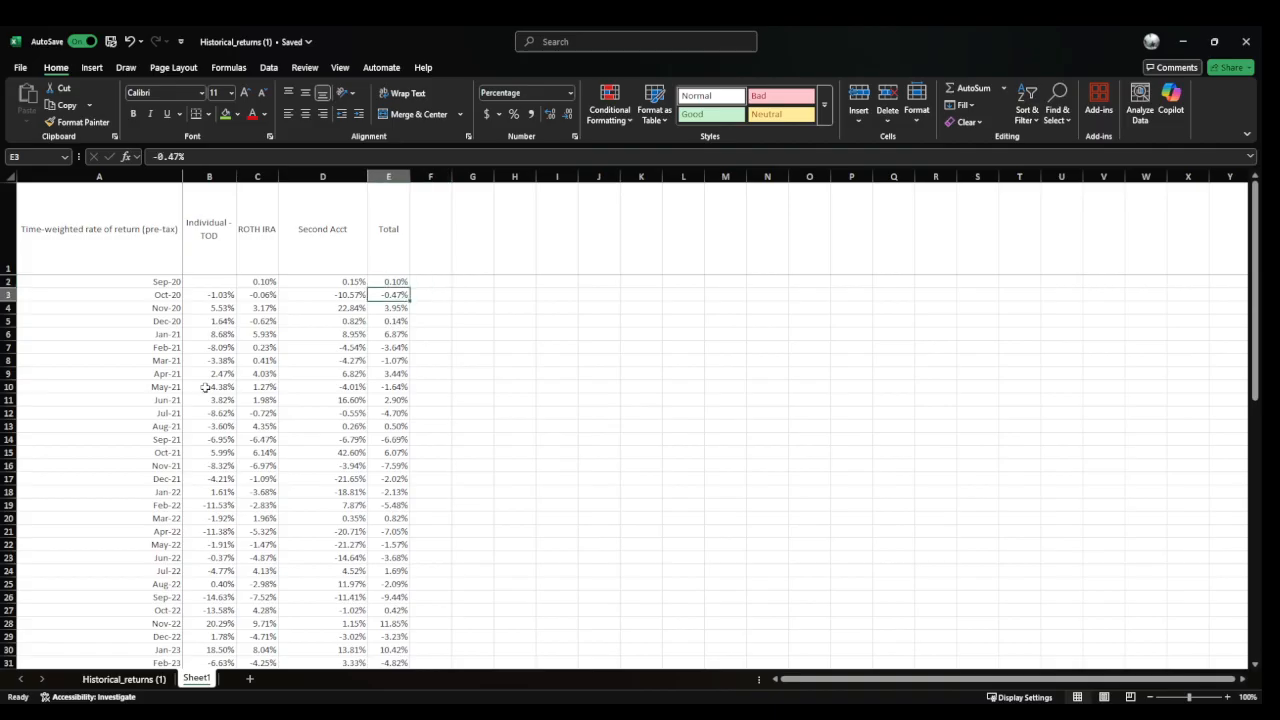
pyautogui.press('Down')
pyautogui.press('Down')
pyautogui.press('Down')
pyautogui.press('Down')
pyautogui.press('Down')
pyautogui.press('Down')
pyautogui.press('Down')
pyautogui.press('Down')
pyautogui.press('Down')
pyautogui.press('Down')
pyautogui.press('Down')
pyautogui.press('Down')
pyautogui.press('Right')
pyautogui.press('Right')
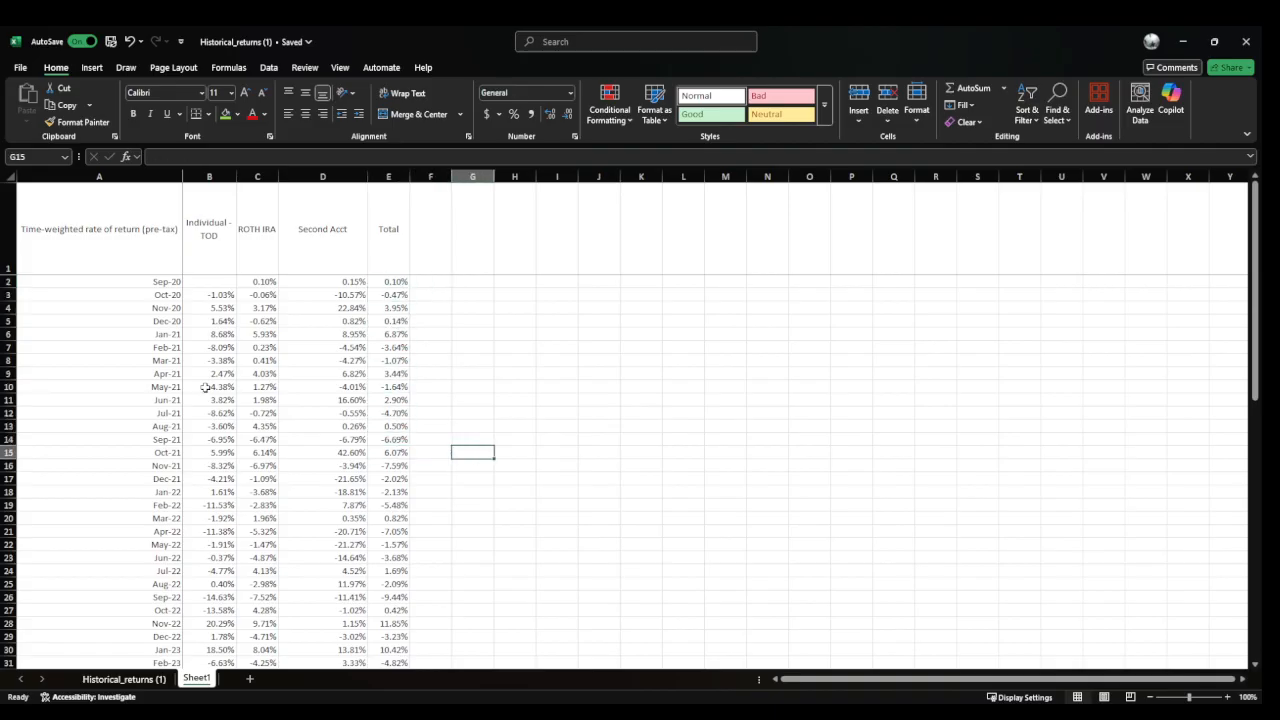
pyautogui.write('=co')
pyautogui.press('Left')
pyautogui.press('Left')
pyautogui.hotkey('ctrl', 'shift', 'Up')
pyautogui.hotkey('shift', 'Down')
pyautogui.hotkey('ctrl', 'Return')
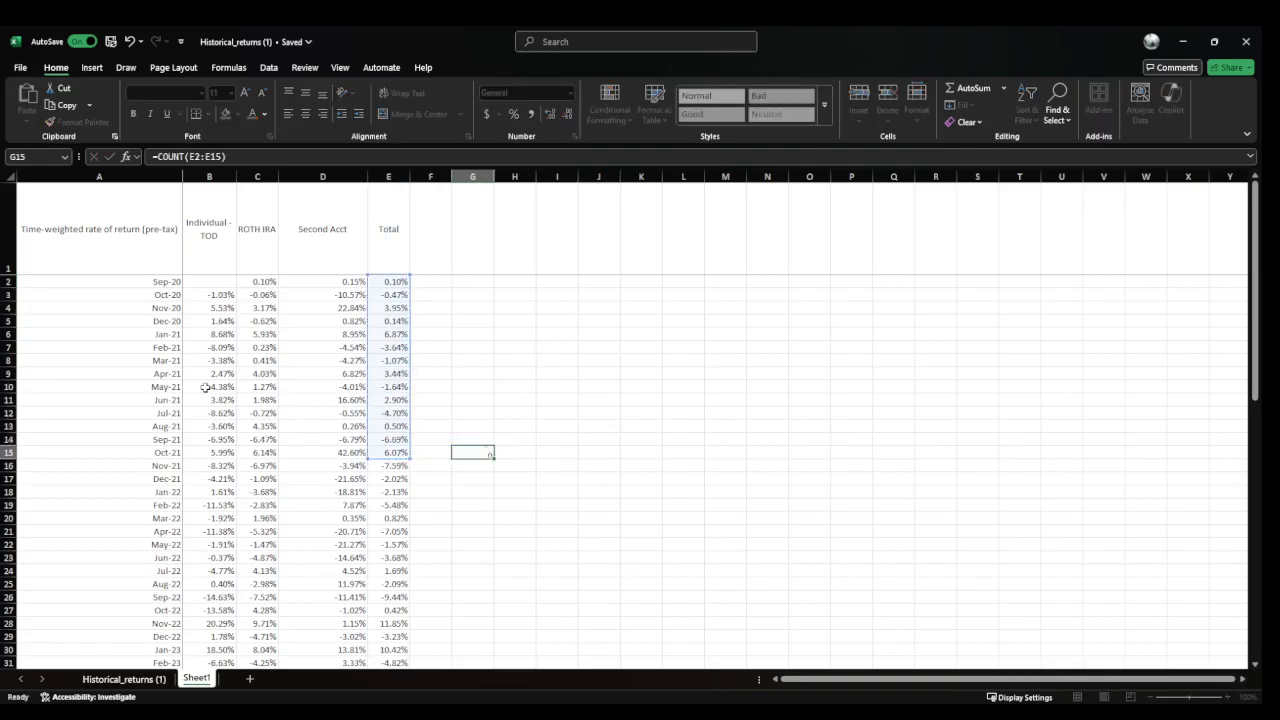
# Compound the first twelve ROTH IRA returns in G13 with =PRODUCT(1+C2:C13)-1
pyautogui.press('Up')
pyautogui.press('Up')
pyautogui.write('=')
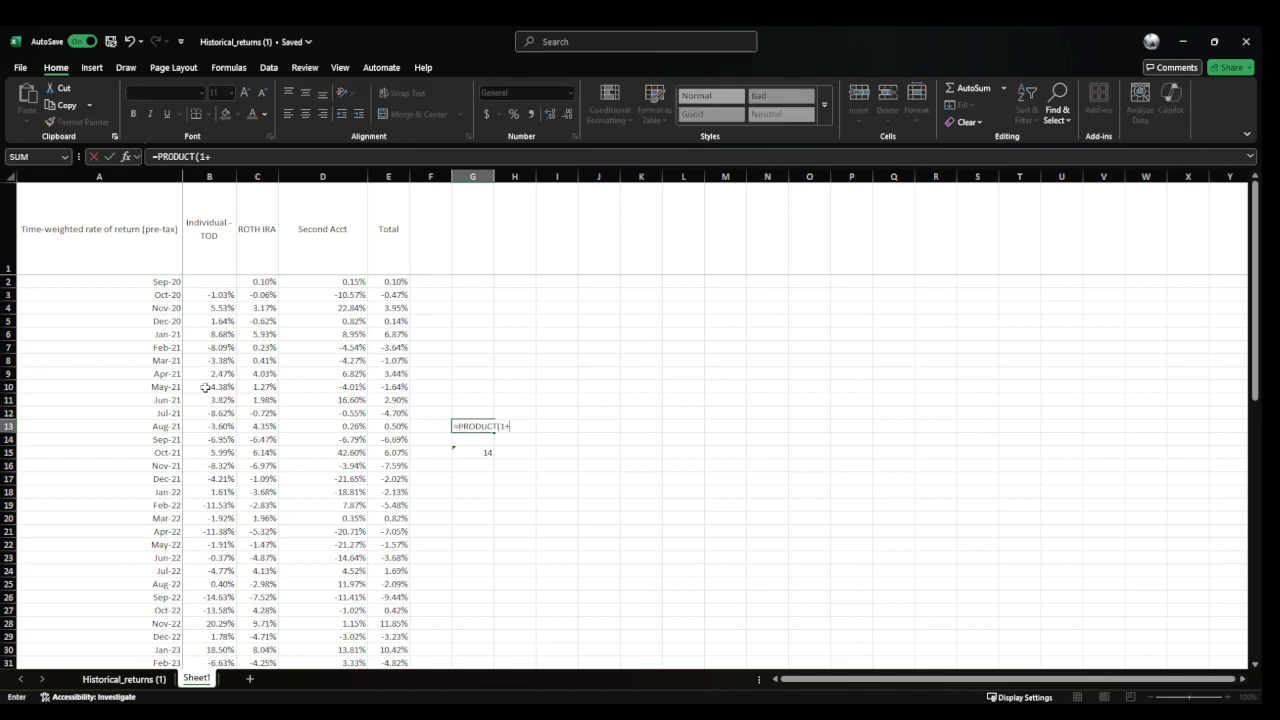
pyautogui.press('Left')
pyautogui.press('Left')
pyautogui.press('Left')
pyautogui.press('Left')
pyautogui.press('Left')
pyautogui.press('Right')
pyautogui.hotkey('ctrl', 'shift', 'Up')
pyautogui.hotkey('shift', 'Down')
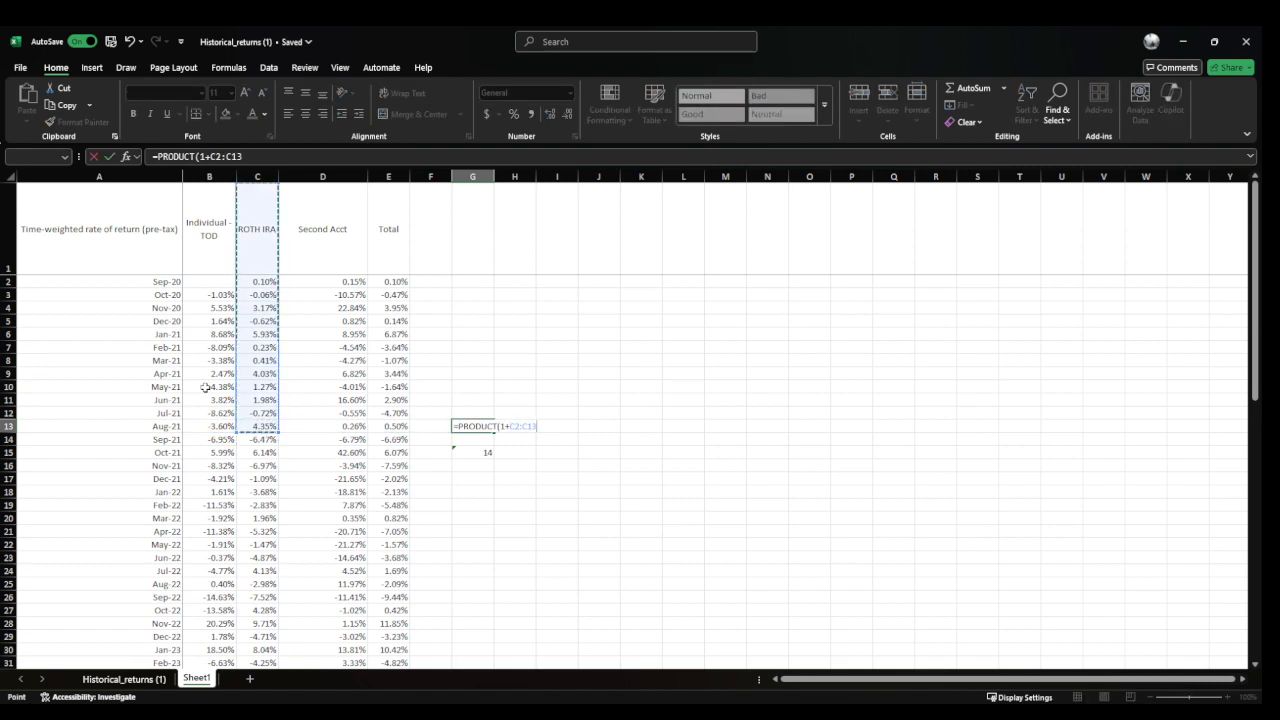
pyautogui.write(')-1')
pyautogui.hotkey('ctrl', 'Return')
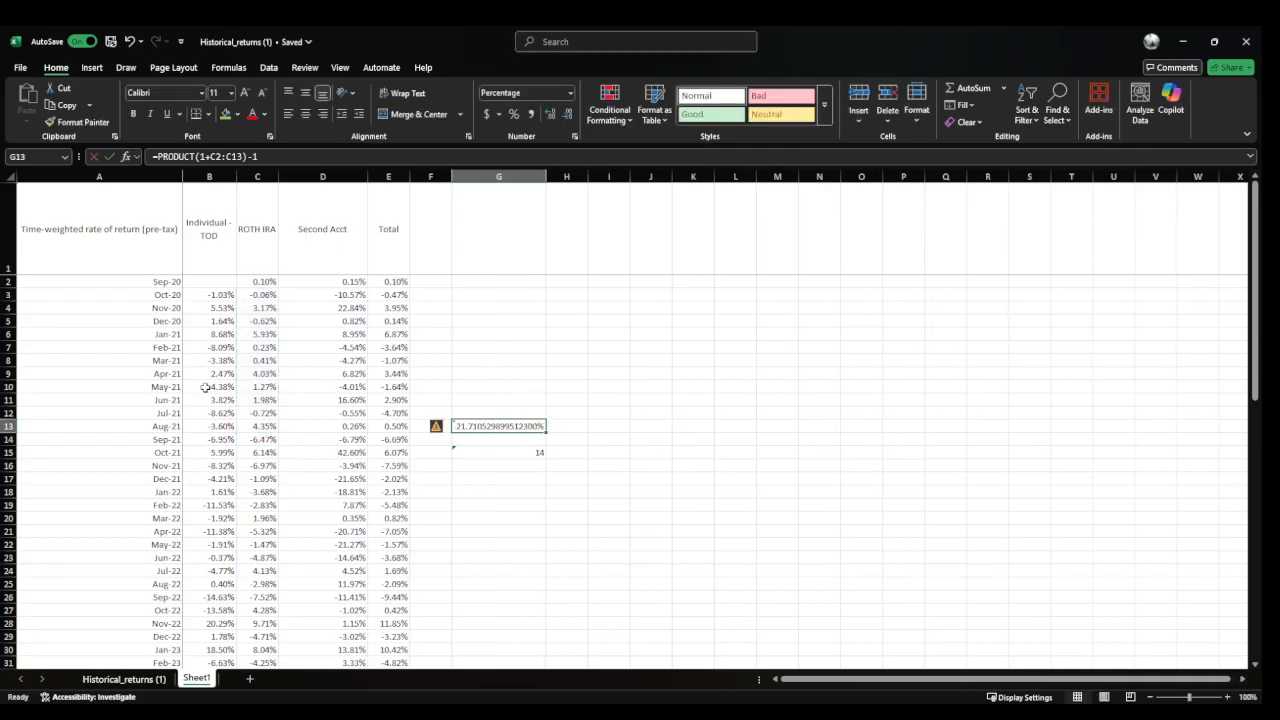
# Reduce the percentage in G13 to one decimal place
pyautogui.click(568, 114)
pyautogui.click(568, 114)
pyautogui.click(568, 114)
pyautogui.click(568, 114)
pyautogui.click(568, 114)
# Delete the COUNT formula from G15
pyautogui.press('Down')
pyautogui.press('Down')
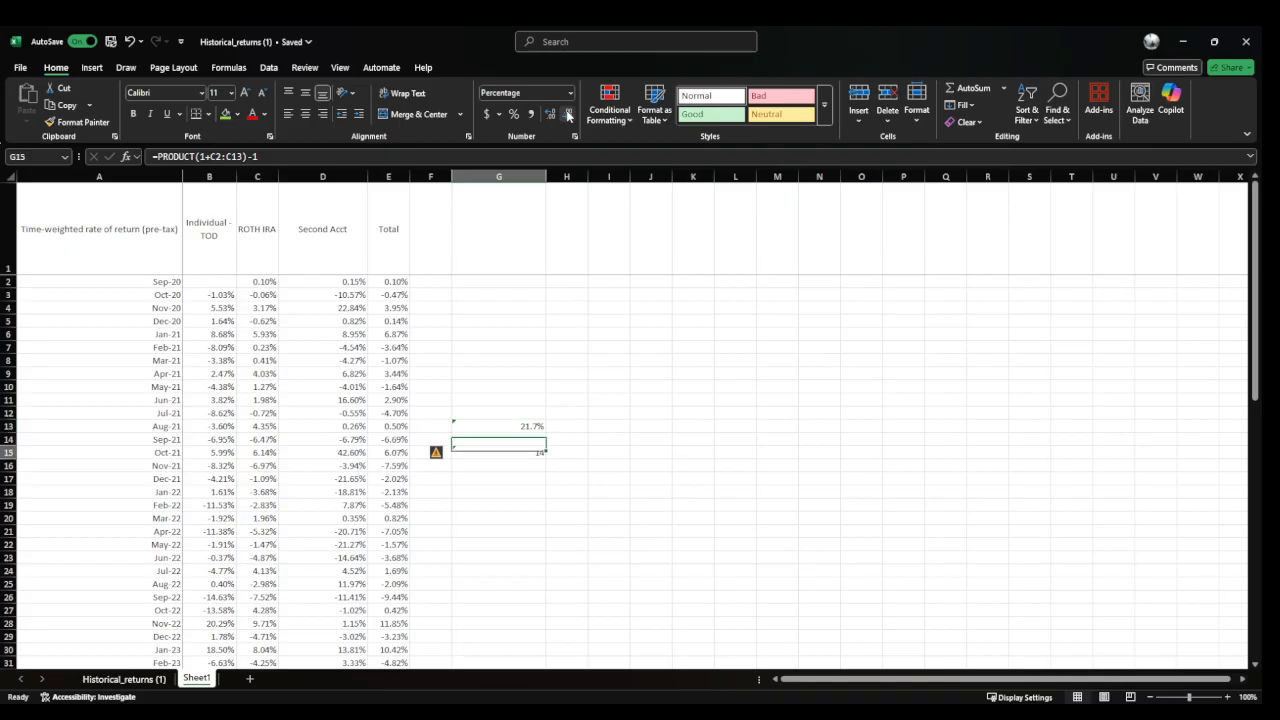
pyautogui.press('Delete')
# Select the Total returns in E2:E13 to check how many months the range covers
pyautogui.press('Up')
pyautogui.press('Up')
pyautogui.press('Left')
pyautogui.press('Left')
pyautogui.hotkey('ctrl', 'shift', 'Up')
pyautogui.hotkey('shift', 'Down')
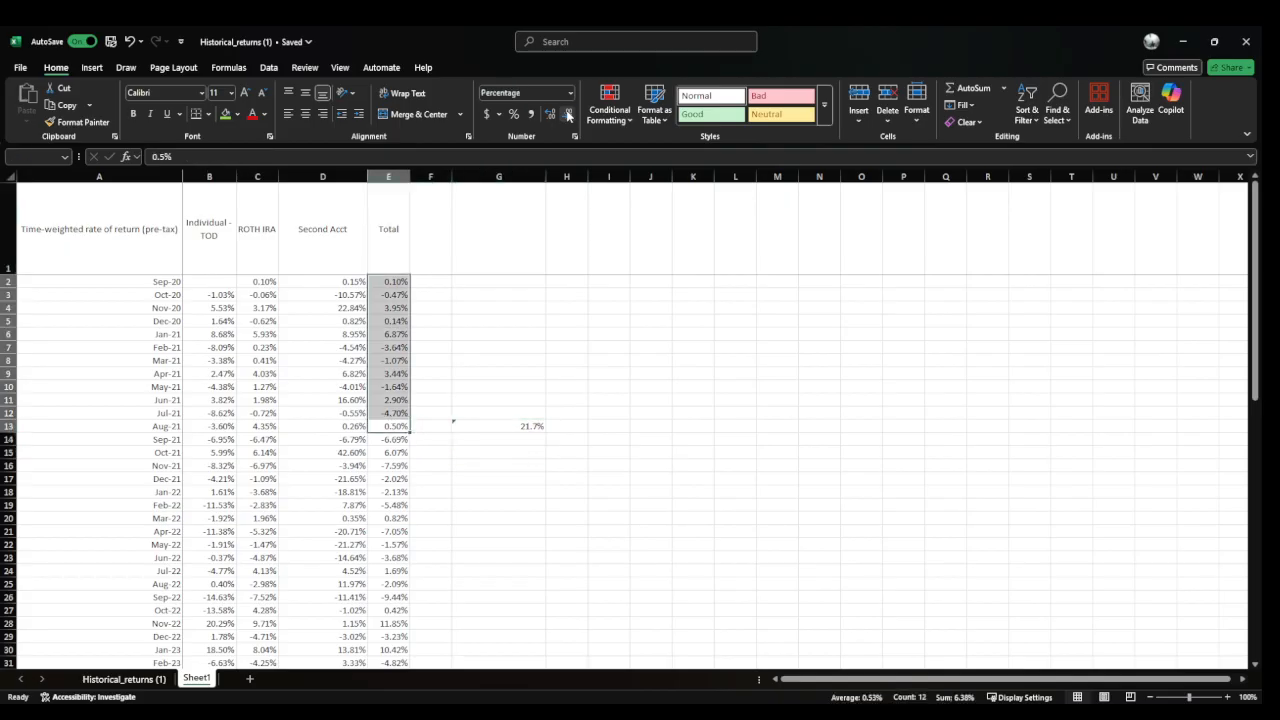
# Move the compounded ROTH IRA return formula from G13 to H13, keeping its C2:C13 range
pyautogui.press('Up')
pyautogui.press('Right')
pyautogui.press('Right')
pyautogui.press('Right')
pyautogui.press('Left')
pyautogui.press('Down')
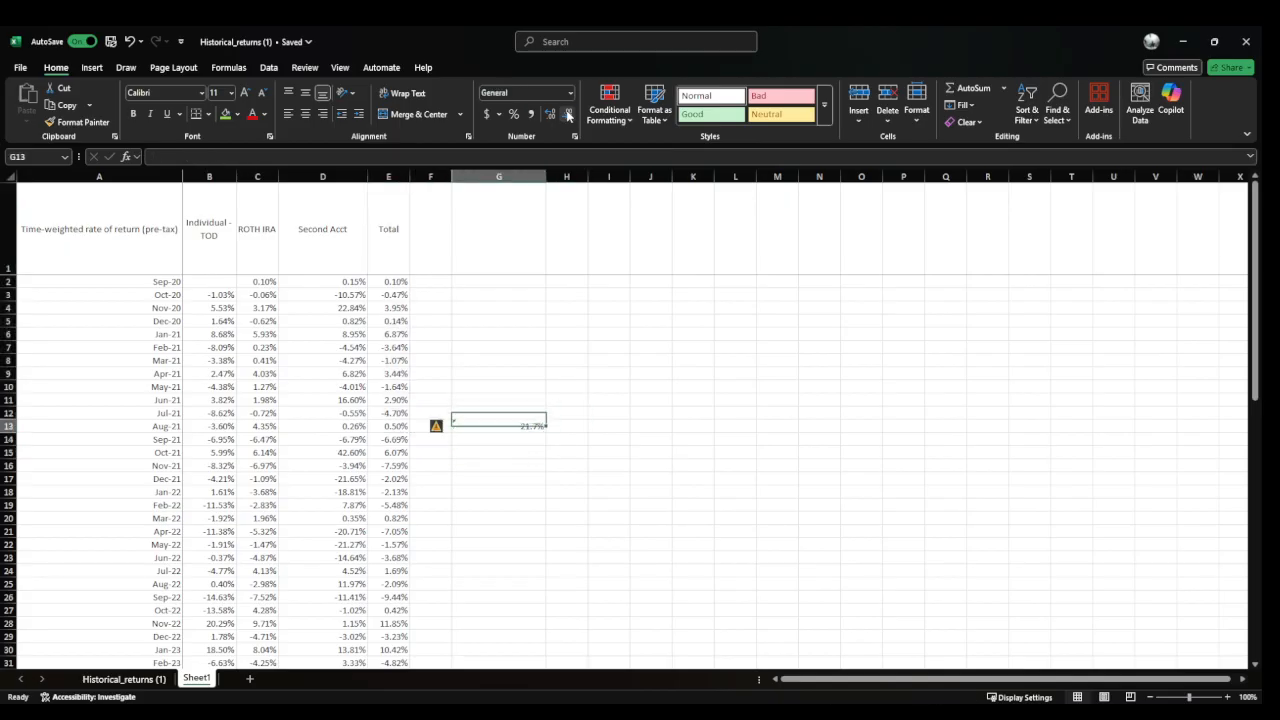
pyautogui.hotkey('ctrl', 'x')
pyautogui.press('Right')
pyautogui.hotkey('ctrl', 'v')
pyautogui.press('Up')
pyautogui.press('Down')
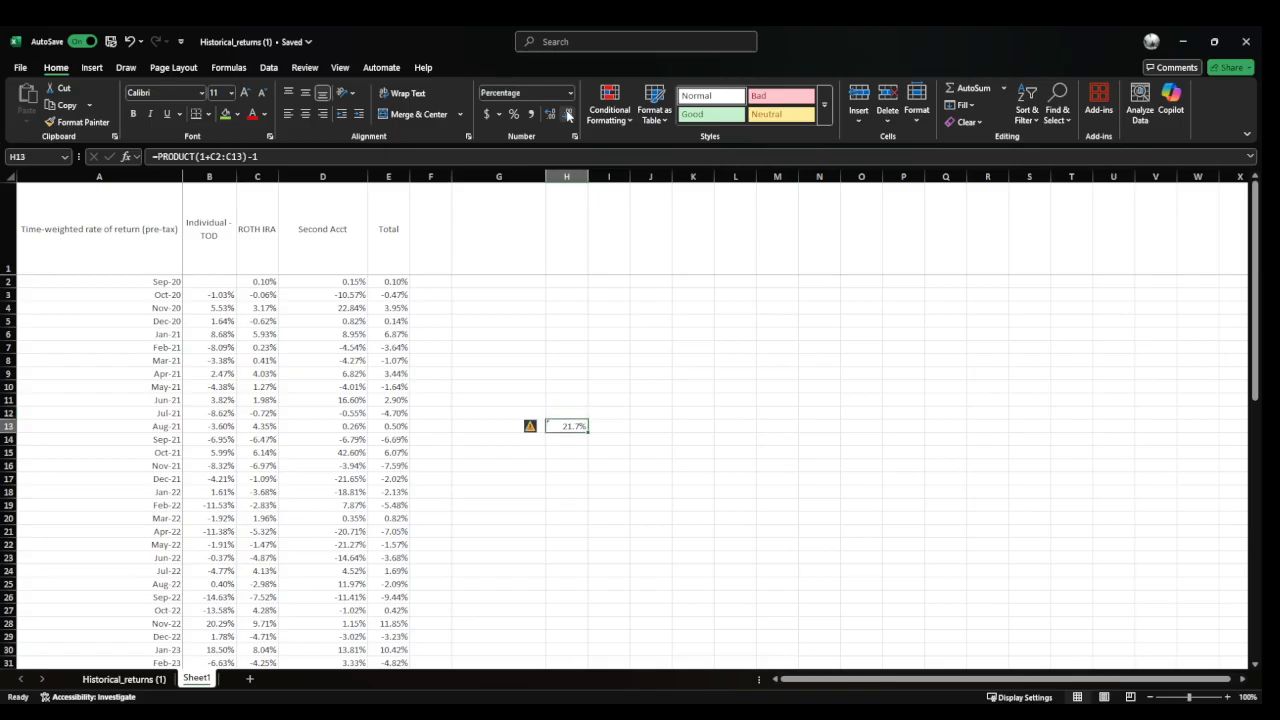
pyautogui.press('F2')
pyautogui.press('Escape')
# Link H12 to the ROTH IRA header with =C1
pyautogui.press('Up')
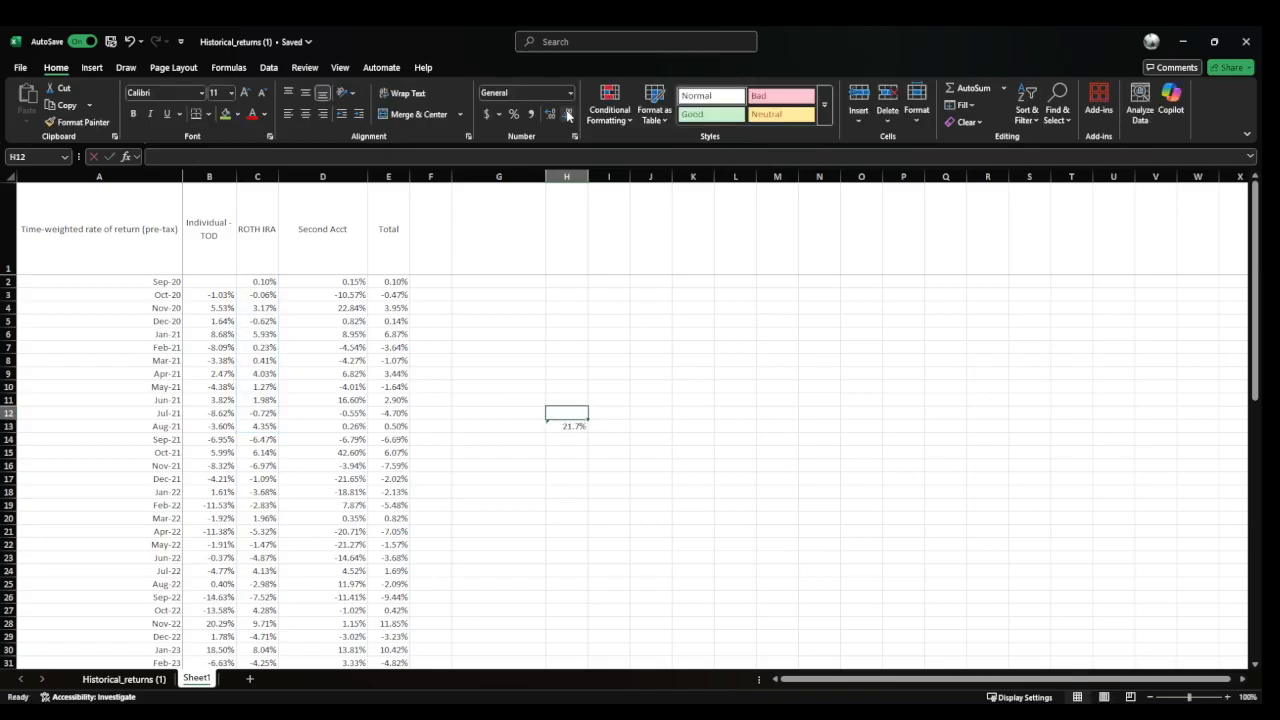
pyautogui.write('=')
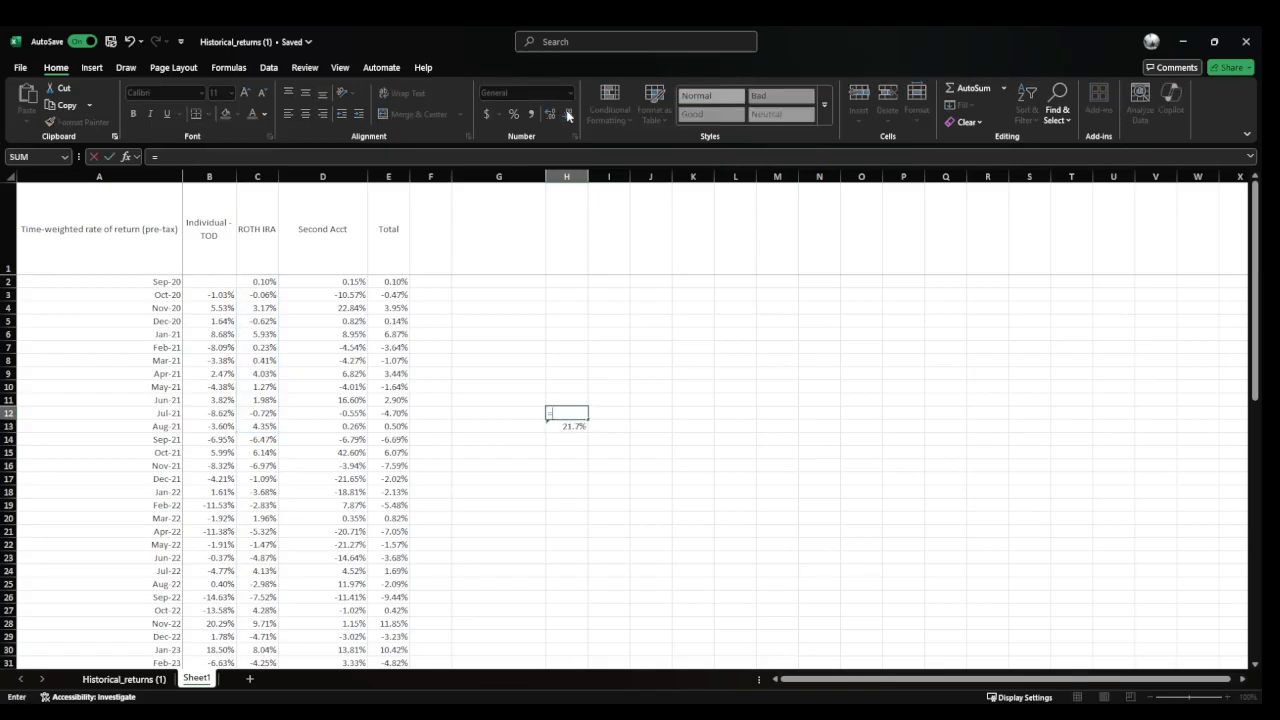
pyautogui.click(246, 220)
pyautogui.hotkey('ctrl', 'Return')
# Copy the header link in H12 to G12 and across to I12:J12
pyautogui.hotkey('ctrl', 'c')
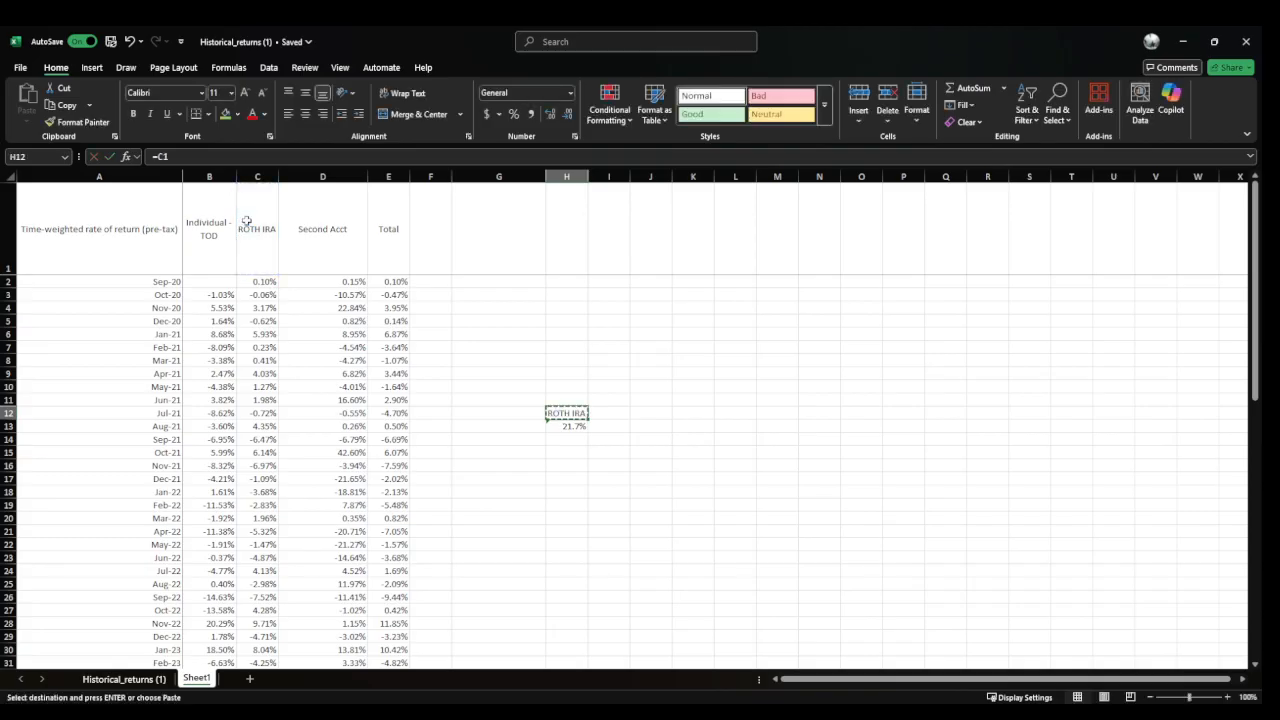
pyautogui.press('Left')
pyautogui.hotkey('ctrl', 'v')
pyautogui.press('Right')
pyautogui.hotkey('shift', 'Right')
pyautogui.hotkey('shift', 'Right')
pyautogui.press('Return')
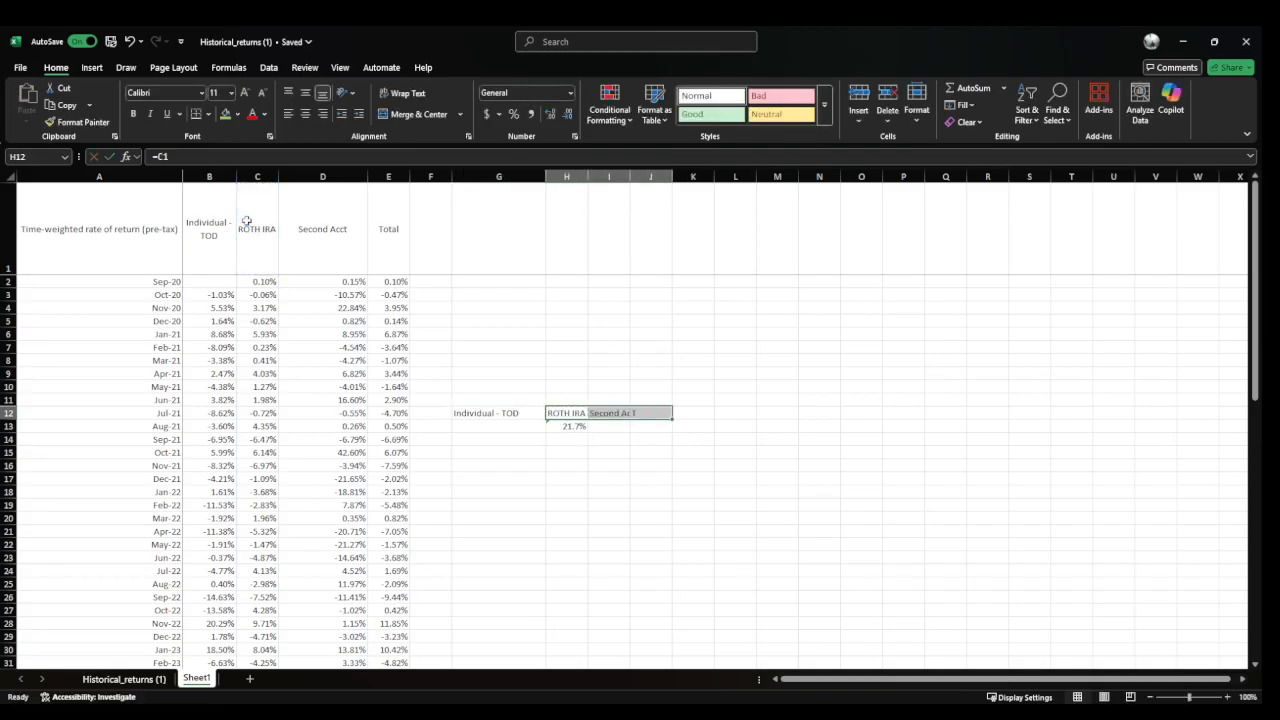
# Copy the compounded return formula in H13 across H13:J14 for the ROTH IRA, Second Acct and Total columns
pyautogui.press('Down')
pyautogui.press('Left')
pyautogui.press('Right')
pyautogui.hotkey('ctrl', 'c')
pyautogui.hotkey('shift', 'Right')
pyautogui.hotkey('shift', 'Right')
pyautogui.hotkey('shift', 'Down')
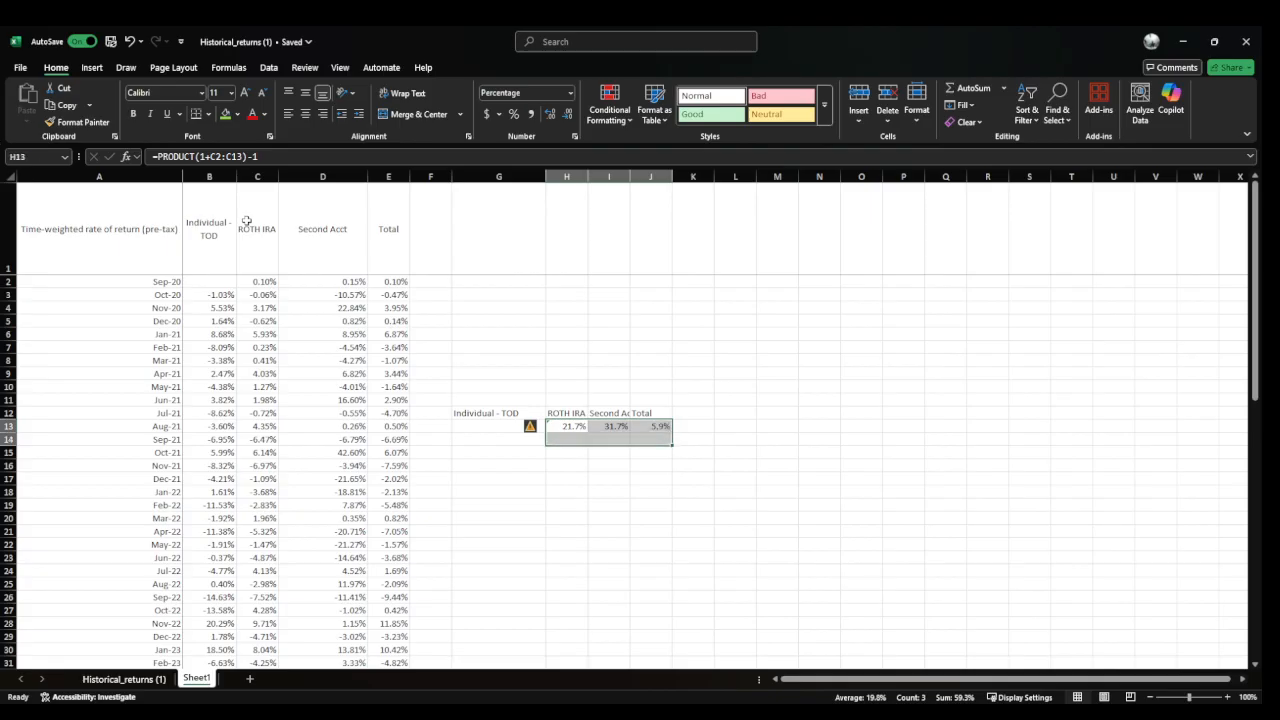
pyautogui.press('Return')
# Copy the H14 return formula into G14 for the Individual - TOD account
pyautogui.press('Down')
pyautogui.press('Left')
pyautogui.press('Right')
pyautogui.hotkey('ctrl', 'c')
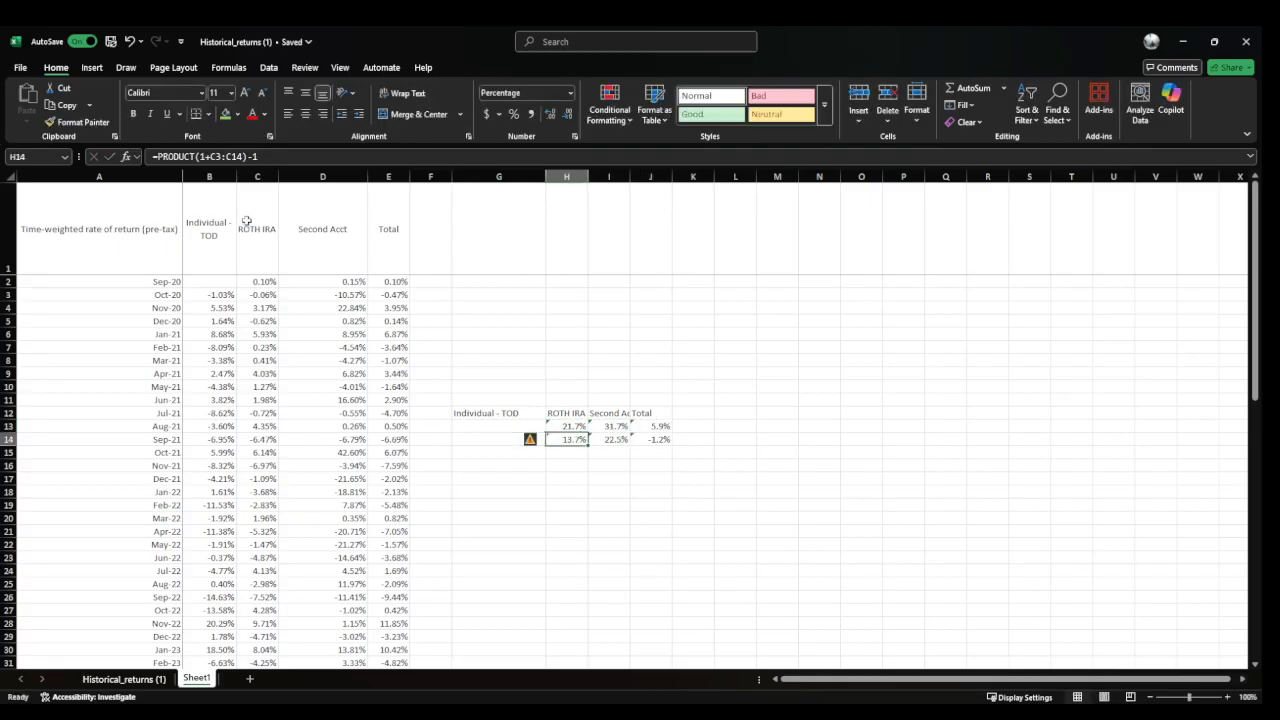
pyautogui.press('Left')
pyautogui.hotkey('ctrl', 'v')
pyautogui.press('Escape')
# Link F14 to the month with =A14 and insert a blank column before the linked month
pyautogui.press('Left')
pyautogui.write('=A14')
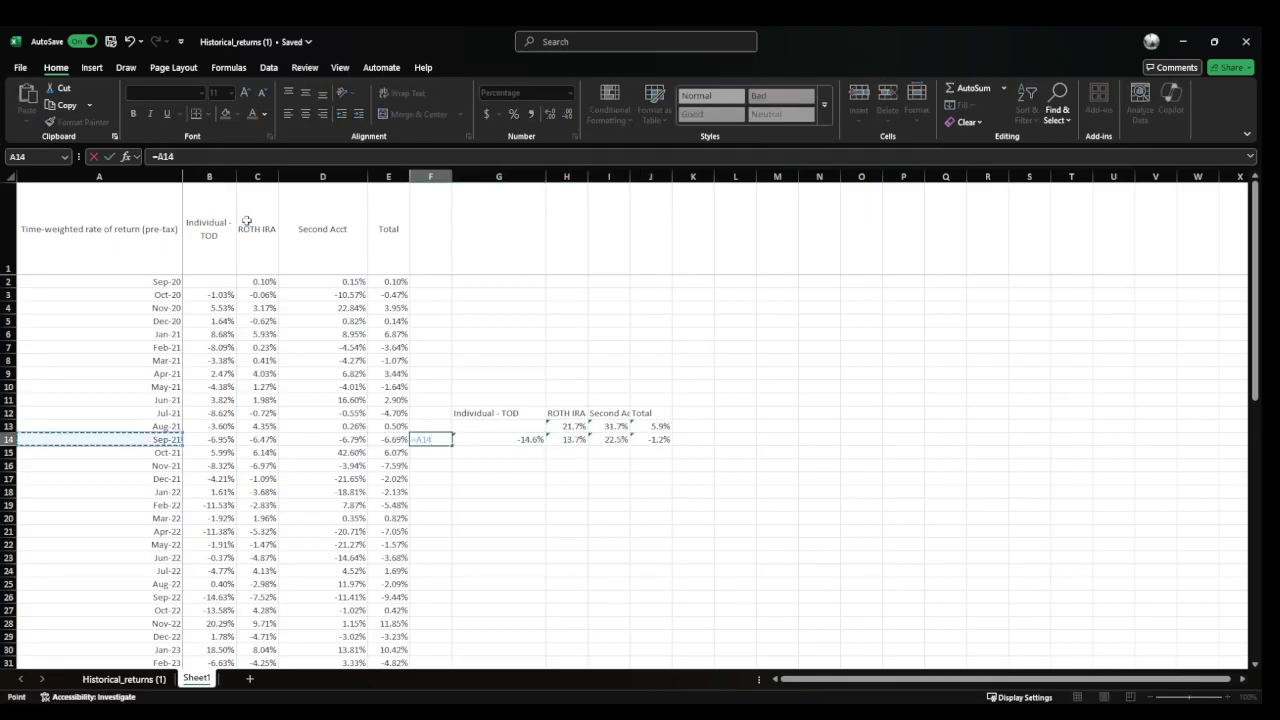
pyautogui.hotkey('ctrl', 'Return')
pyautogui.press('h')
pyautogui.press('i')
pyautogui.press('c')
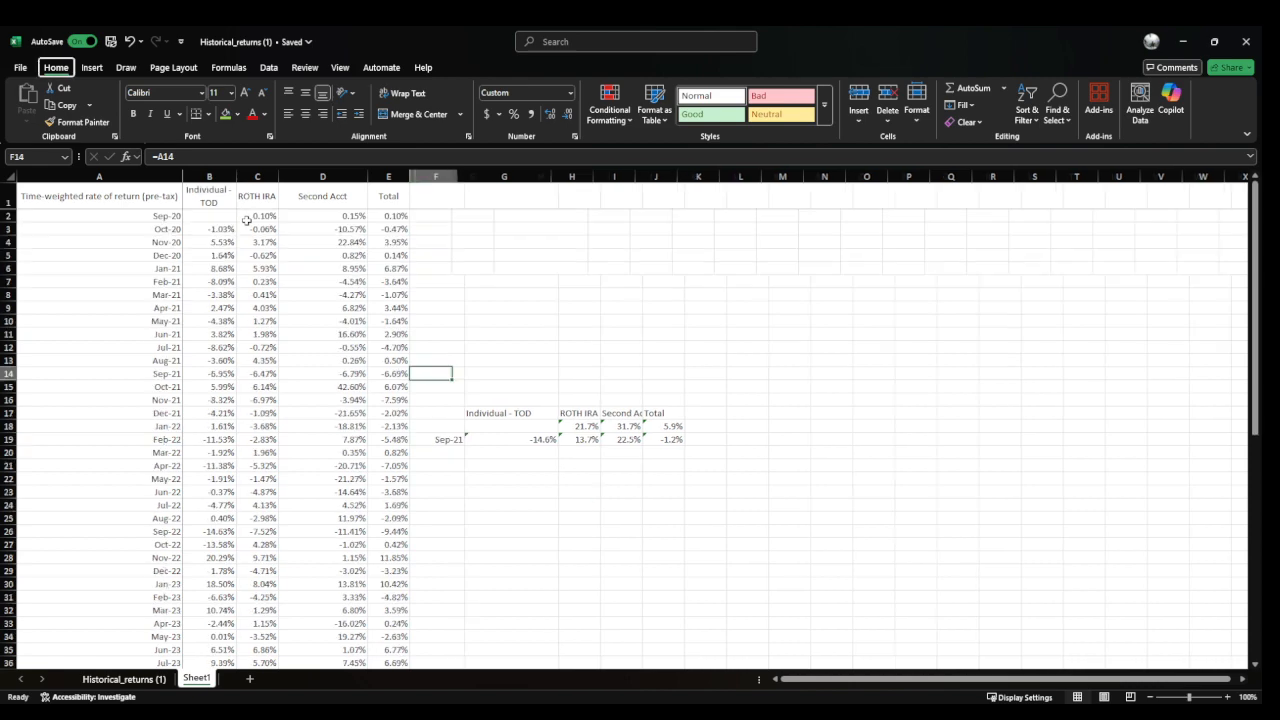
# Fill the month link and twelve-month return formulas in G14:K14 down through row 61
pyautogui.press('Right')
pyautogui.hotkey('ctrl', 'shift', 'Right')
pyautogui.hotkey('ctrl', 'c')
pyautogui.press('Left')
pyautogui.press('Left')
pyautogui.hotkey('ctrl', 'Down')
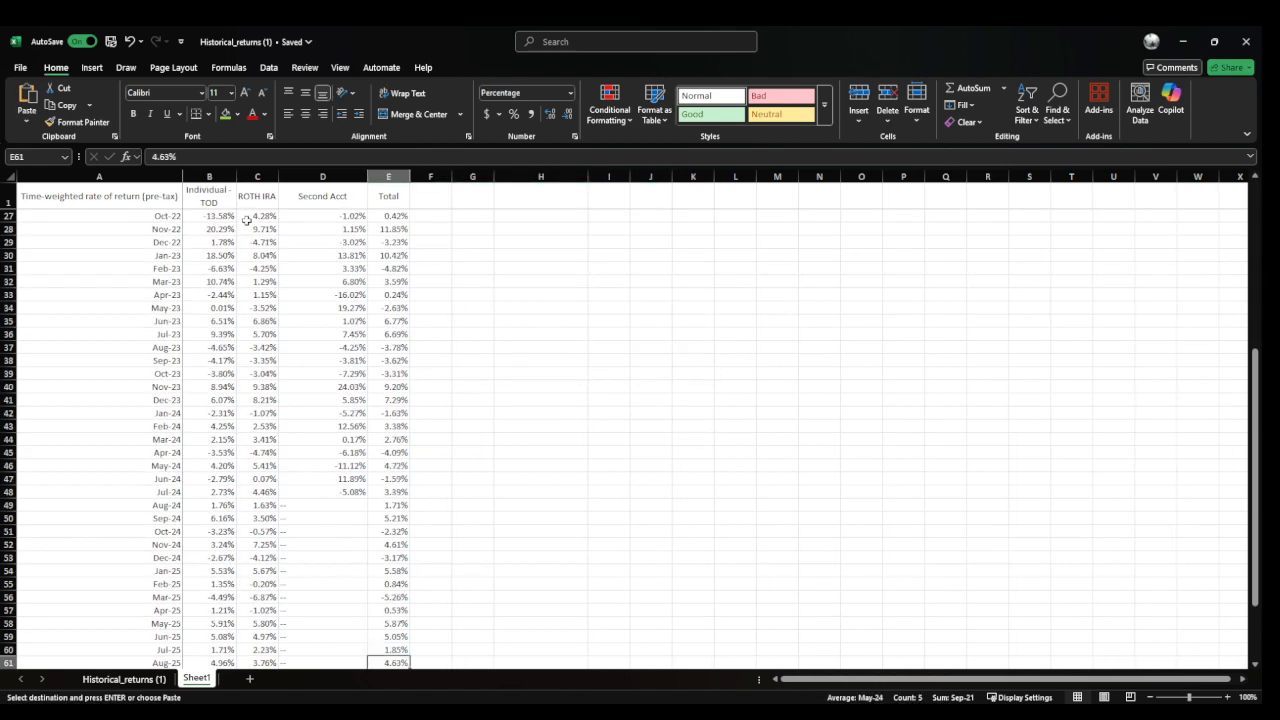
pyautogui.press('Right')
pyautogui.press('Right')
pyautogui.hotkey('ctrl', 'v')
pyautogui.hotkey('ctrl', 'shift', 'Up')
pyautogui.hotkey('ctrl', 'd')
# Inspect the ranges used by the first rolling return formulas in H14 and I14
pyautogui.hotkey('ctrl', 'Up')
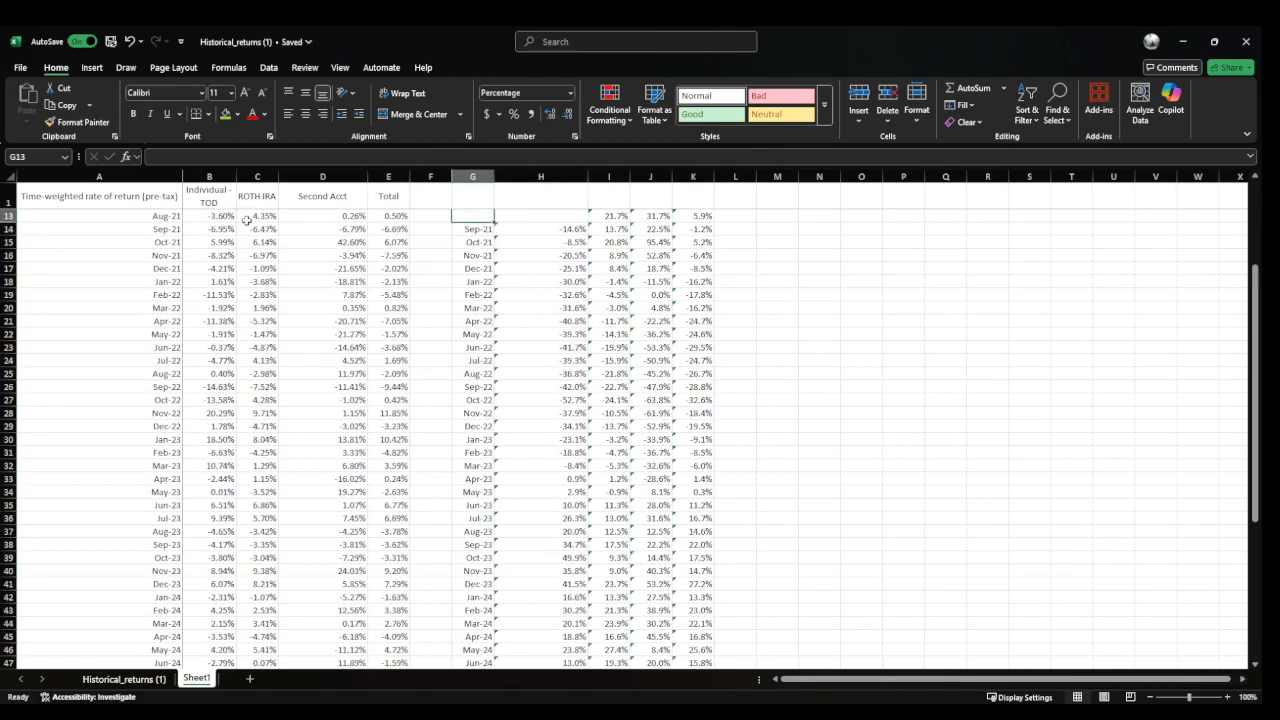
pyautogui.hotkey('ctrl', 'Up')
pyautogui.press('Down')
pyautogui.press('Down')
pyautogui.press('Down')
pyautogui.press('Down')
pyautogui.press('Down')
pyautogui.press('Down')
pyautogui.press('Down')
pyautogui.press('Down')
pyautogui.press('Down')
pyautogui.press('Down')
pyautogui.press('Down')
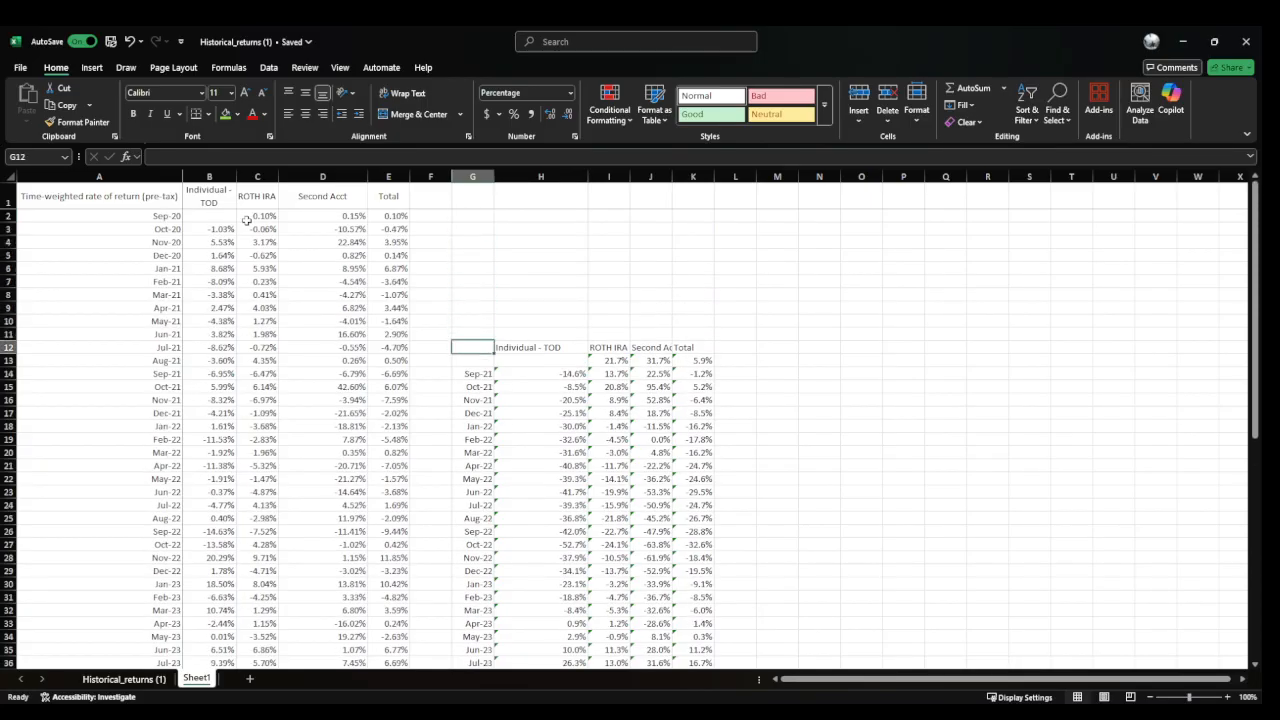
pyautogui.press('Down')
pyautogui.press('Down')
pyautogui.press('Right')
pyautogui.press('F2')
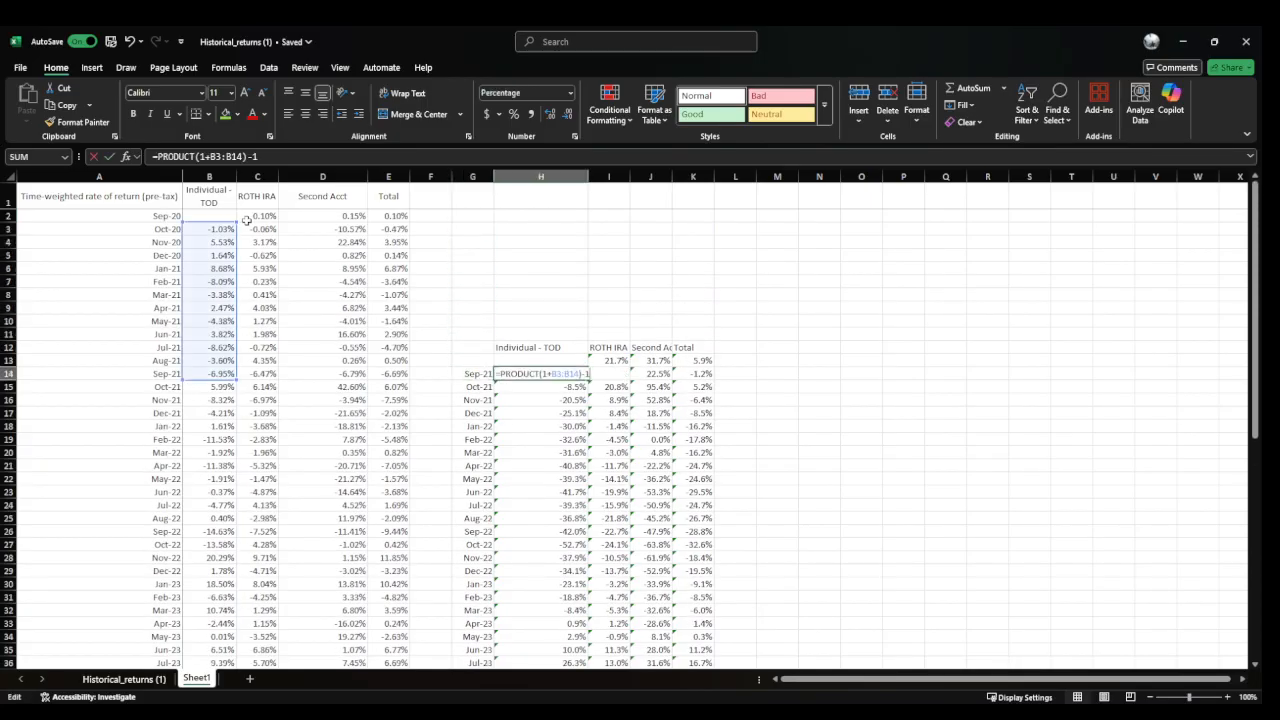
pyautogui.press('Escape')
pyautogui.press('Right')
pyautogui.press('F2')
pyautogui.press('Escape')
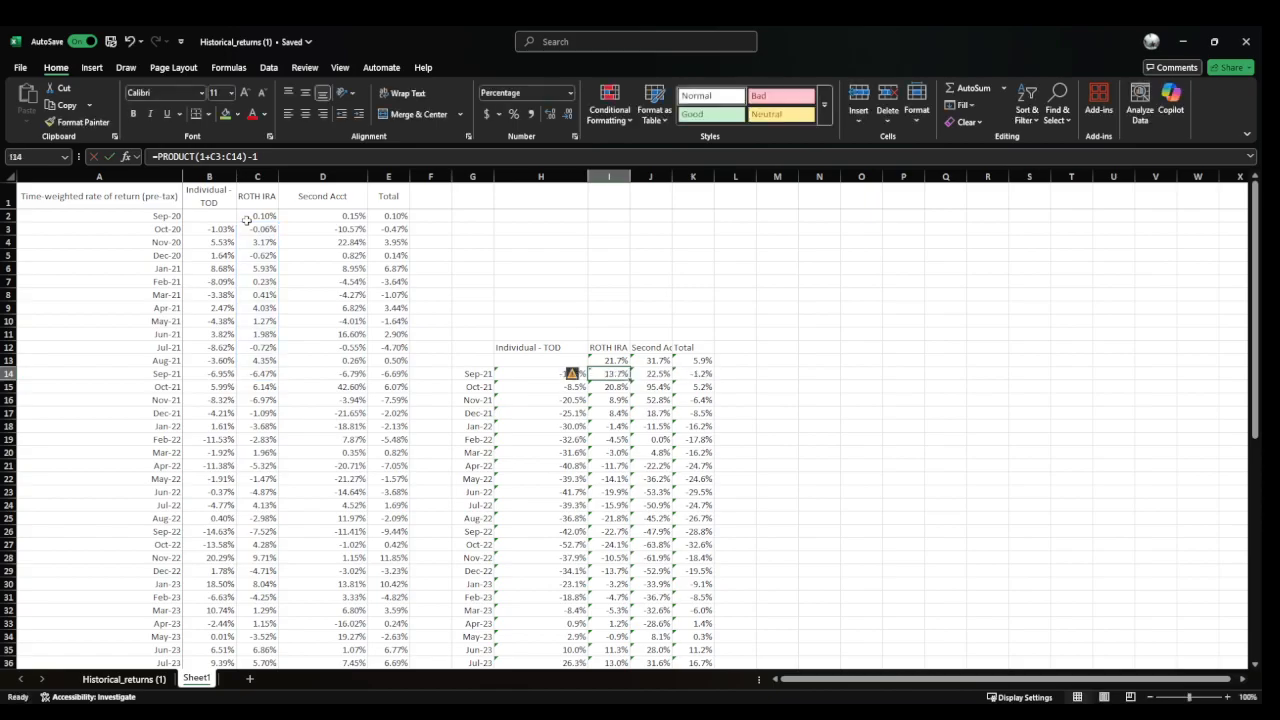
# Enter the heading Rolling 1 Year in H1 above the twelve-month return columns
pyautogui.press('Up')
pyautogui.press('Up')
pyautogui.press('Left')
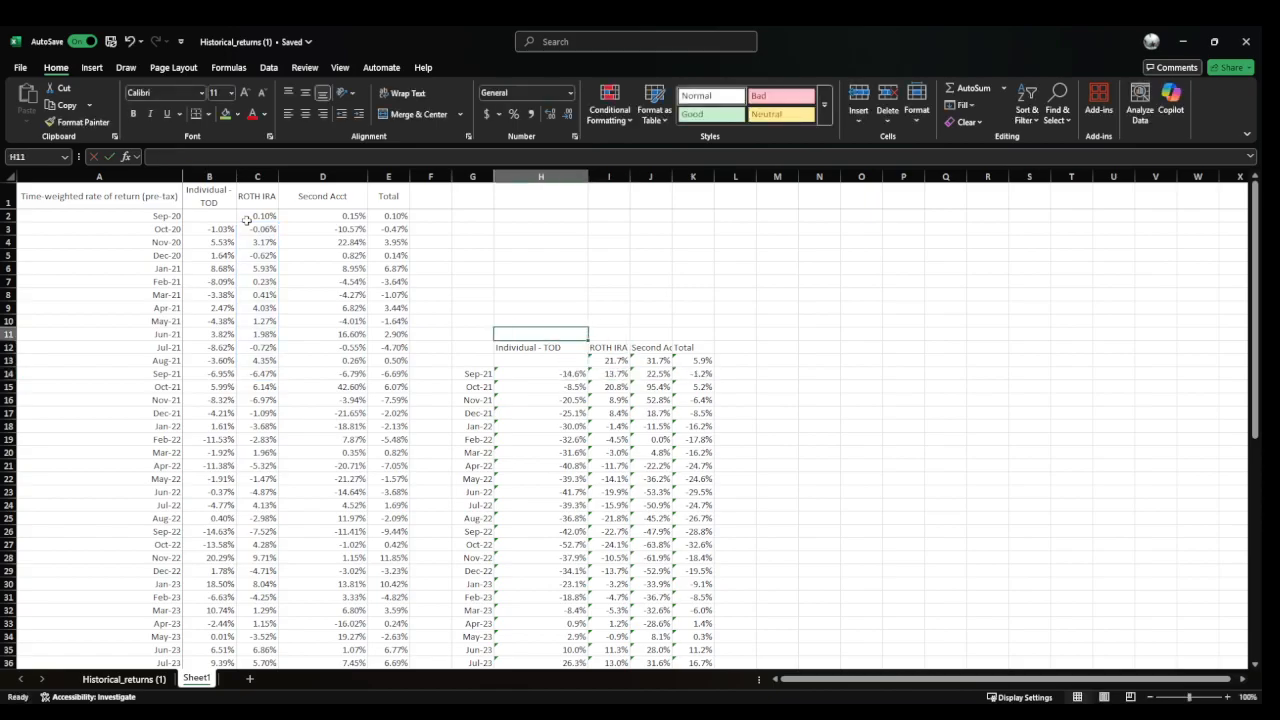
pyautogui.hotkey('ctrl', 'Up')
pyautogui.write('Rolling')
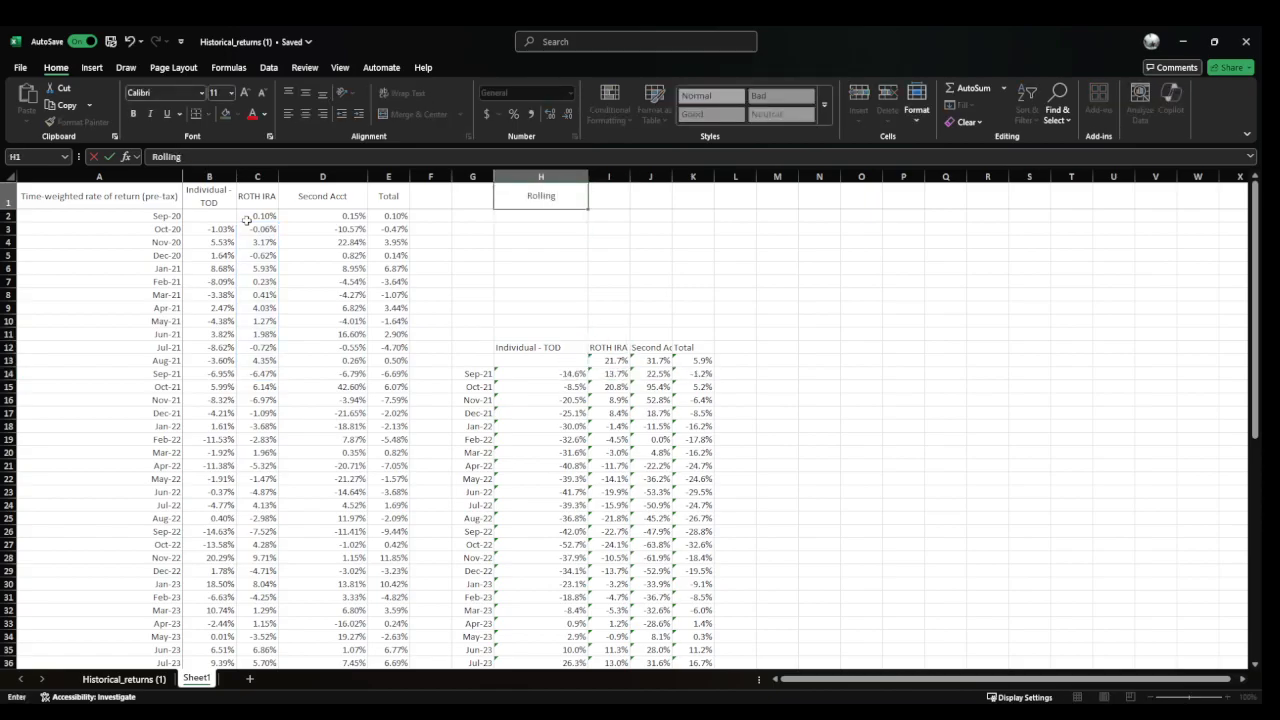
pyautogui.write(' 1 Year')
pyautogui.press('Return')
pyautogui.press('Down')
pyautogui.press('Down')
pyautogui.press('Down')
pyautogui.press('Down')
pyautogui.press('Down')
pyautogui.press('Down')
pyautogui.press('Down')
pyautogui.press('Down')
pyautogui.press('Down')
pyautogui.press('Down')
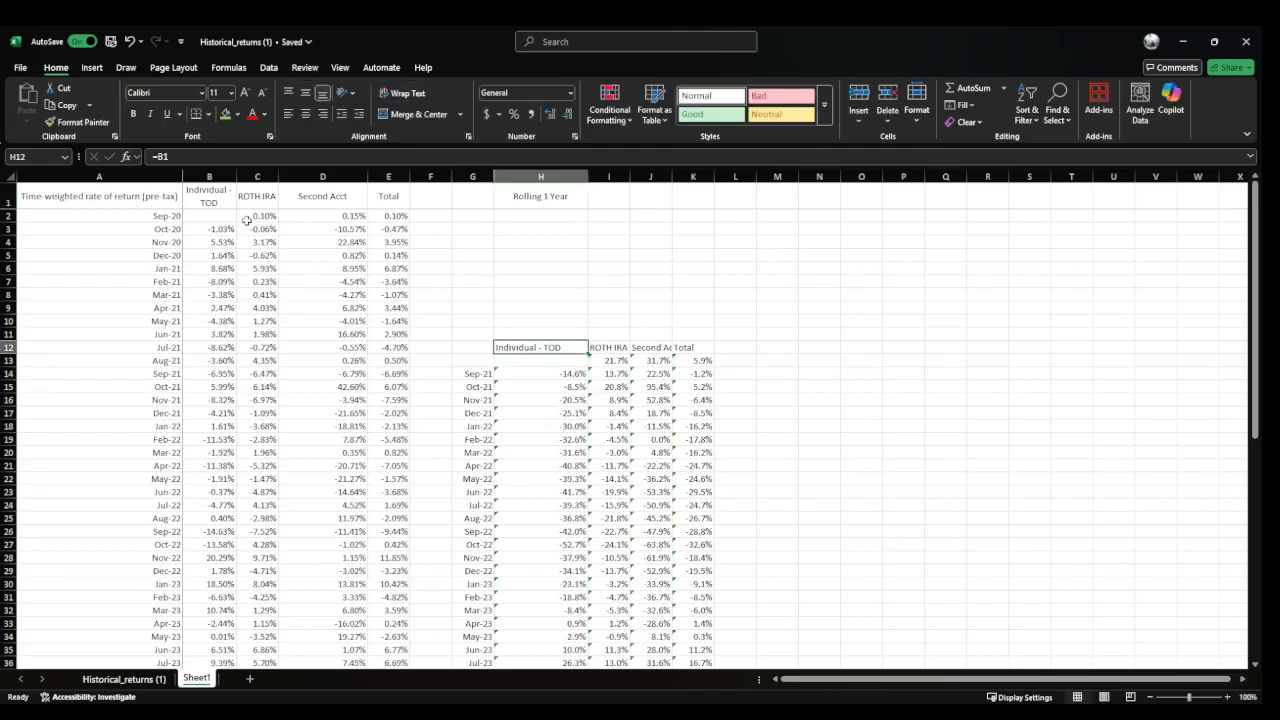
pyautogui.press('Left')
pyautogui.hotkey('shift', 'Right')
pyautogui.hotkey('shift', 'Right')
pyautogui.hotkey('shift', 'Right')
pyautogui.hotkey('shift', 'Right')
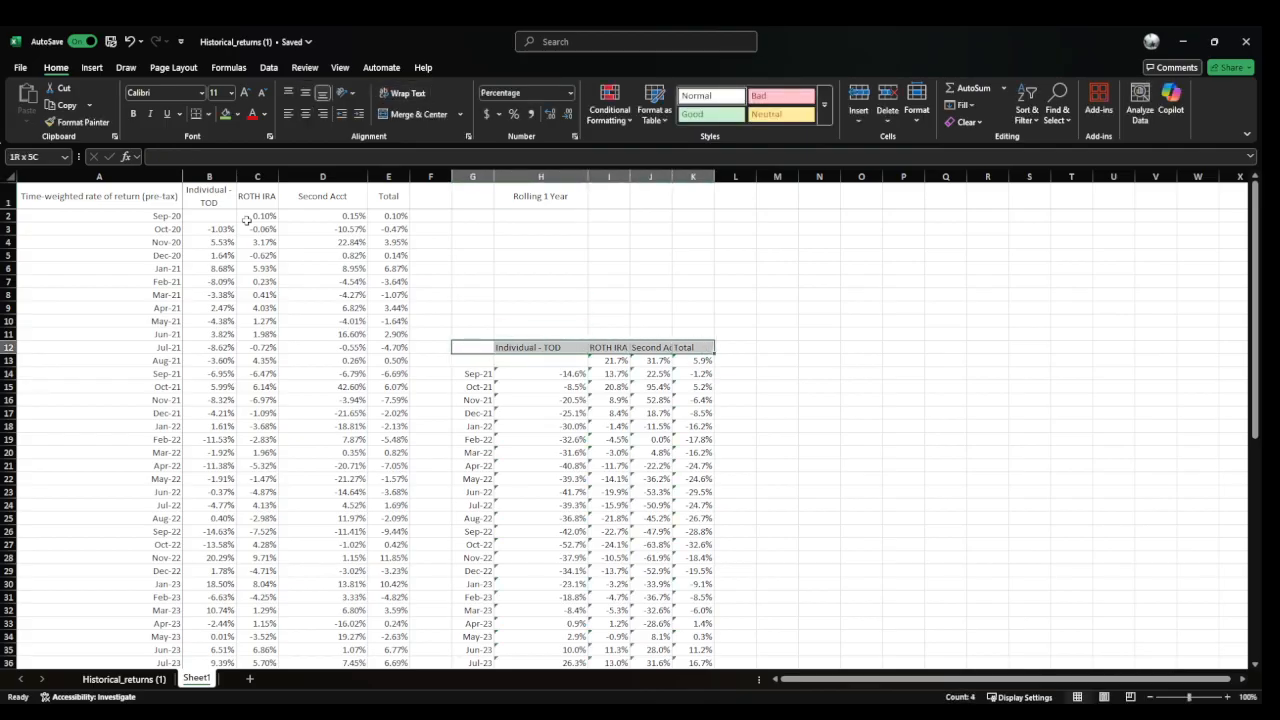
pyautogui.hotkey('ctrl', 'shift', 'Down')
pyautogui.scroll(-2, 571, 480)
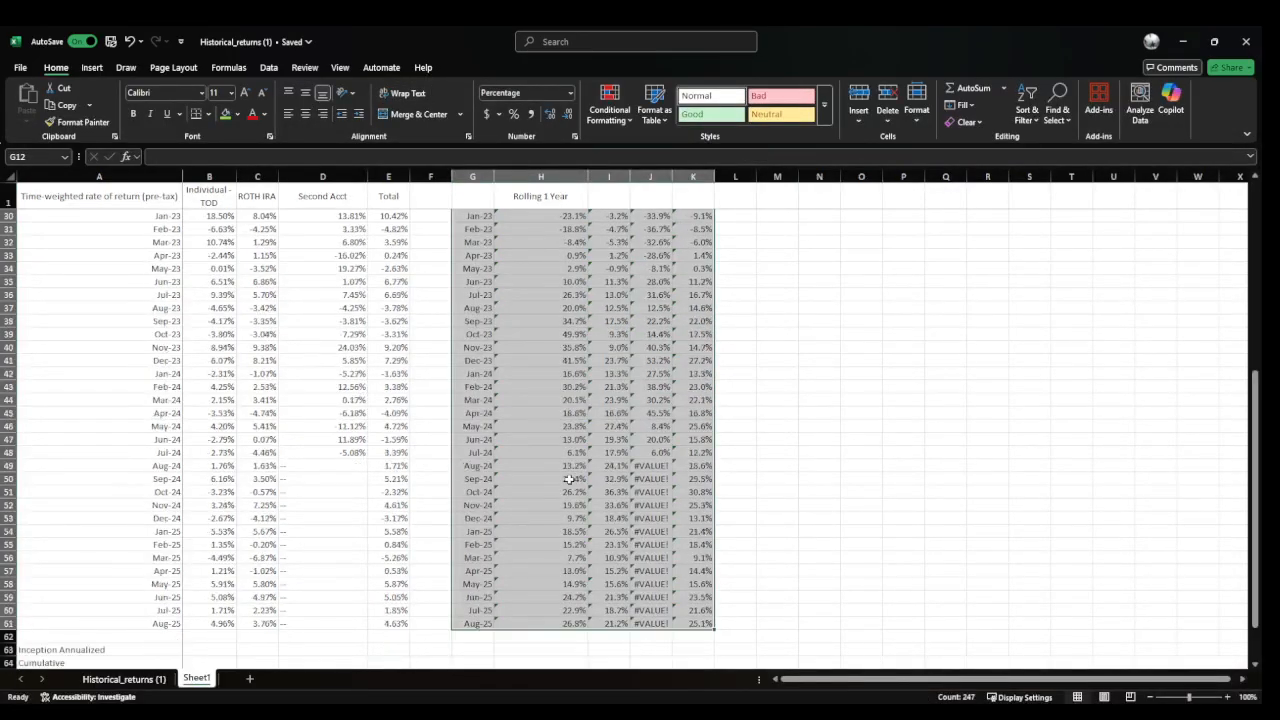
# Wrap the ROTH IRA formula in I13 as =IFERROR(PRODUCT(1+C2:C13)-1,"") so errors return blank text
pyautogui.click(608, 440)
pyautogui.hotkey('ctrl', 'Up')
pyautogui.press('Down')
pyautogui.press('Right')
pyautogui.hotkey('ctrl', 'Down')
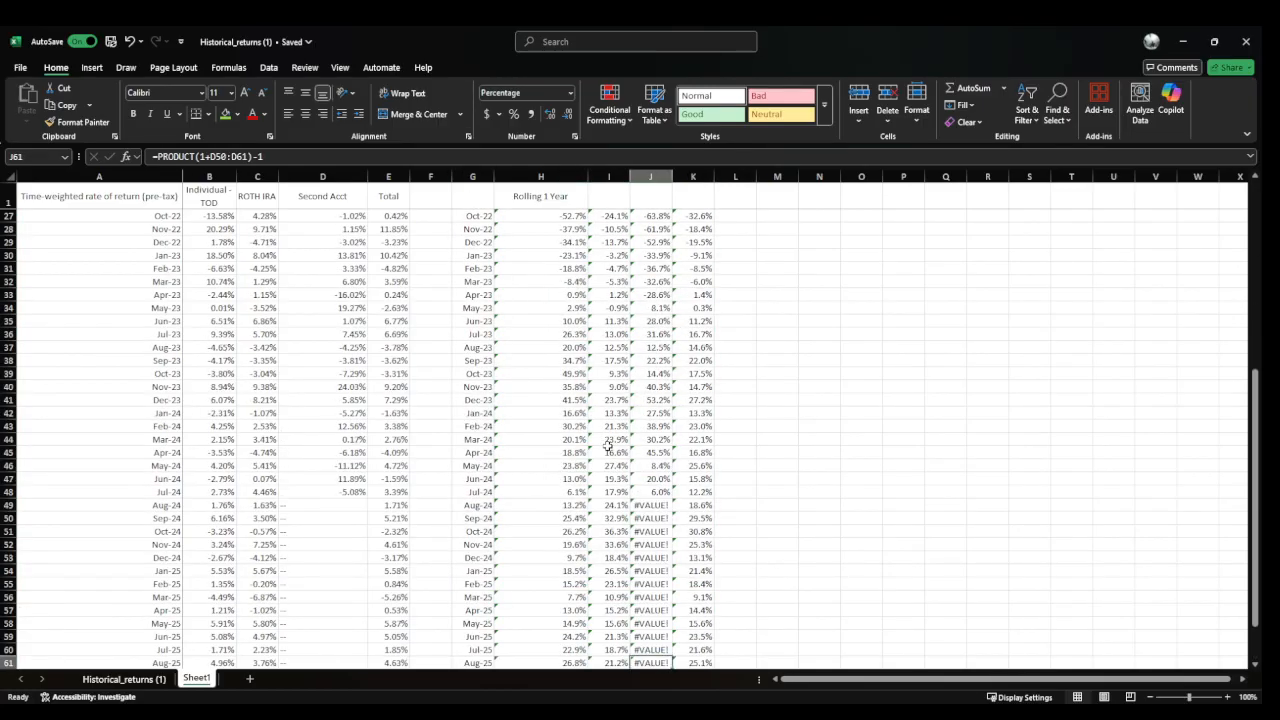
pyautogui.hotkey('ctrl', 'Up')
pyautogui.press('Down')
pyautogui.press('Left')
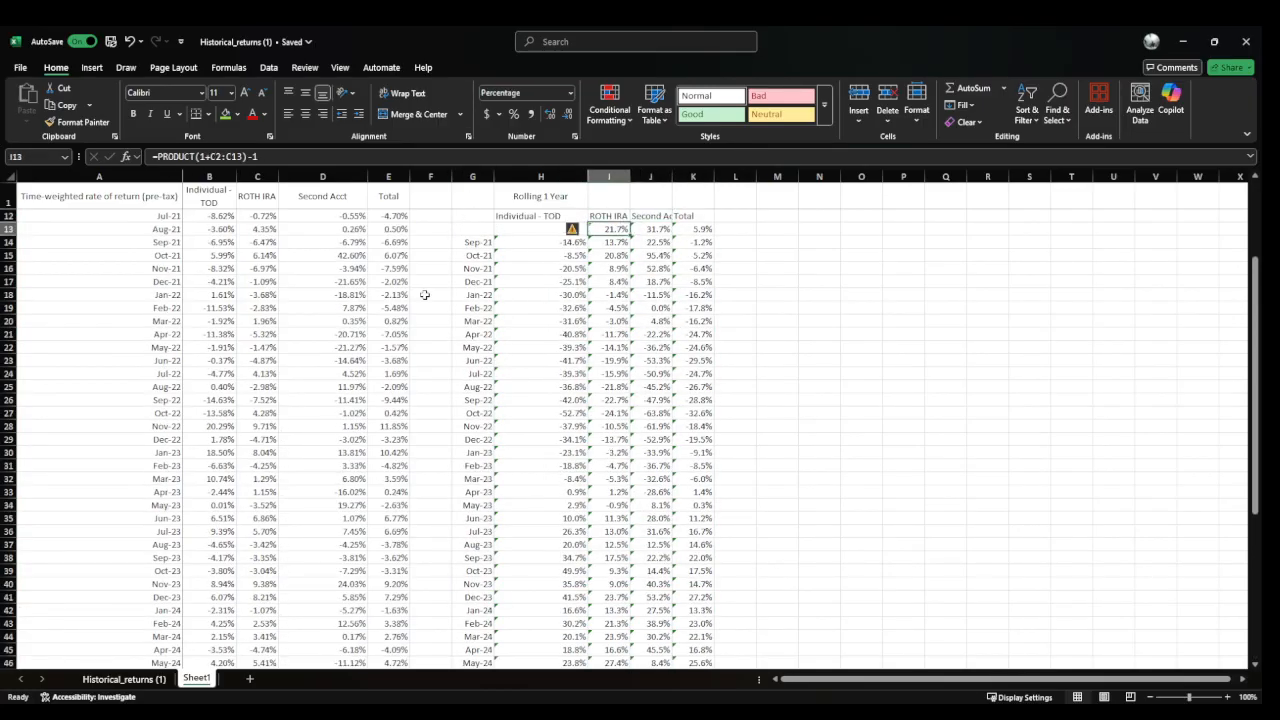
pyautogui.click(158, 157)
pyautogui.write('IFERROR(')
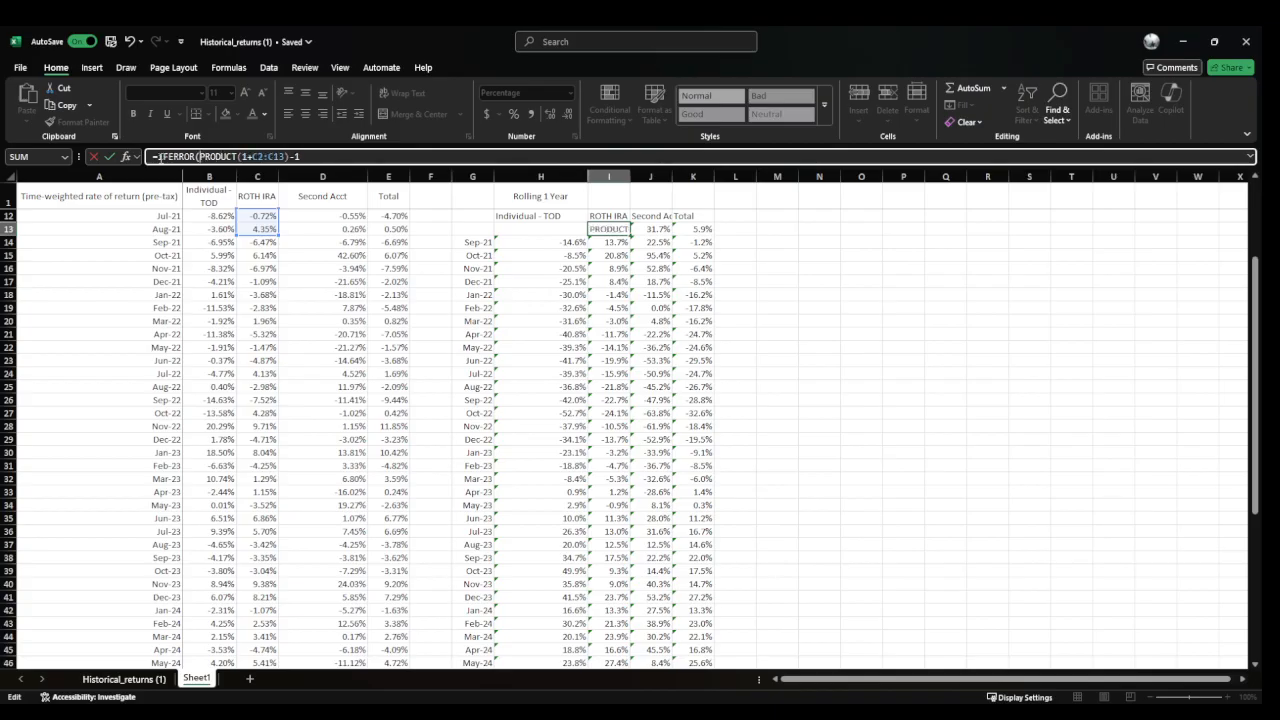
pyautogui.write(',"")')
pyautogui.hotkey('ctrl', 'Return')
# Fill the I13 error-handling formula across to column K and down through row 61
pyautogui.hotkey('shift', 'Right')
pyautogui.hotkey('shift', 'Right')
pyautogui.hotkey('ctrl', 'r')
pyautogui.hotkey('ctrl', 'shift', 'Down')
pyautogui.hotkey('ctrl', 'd')
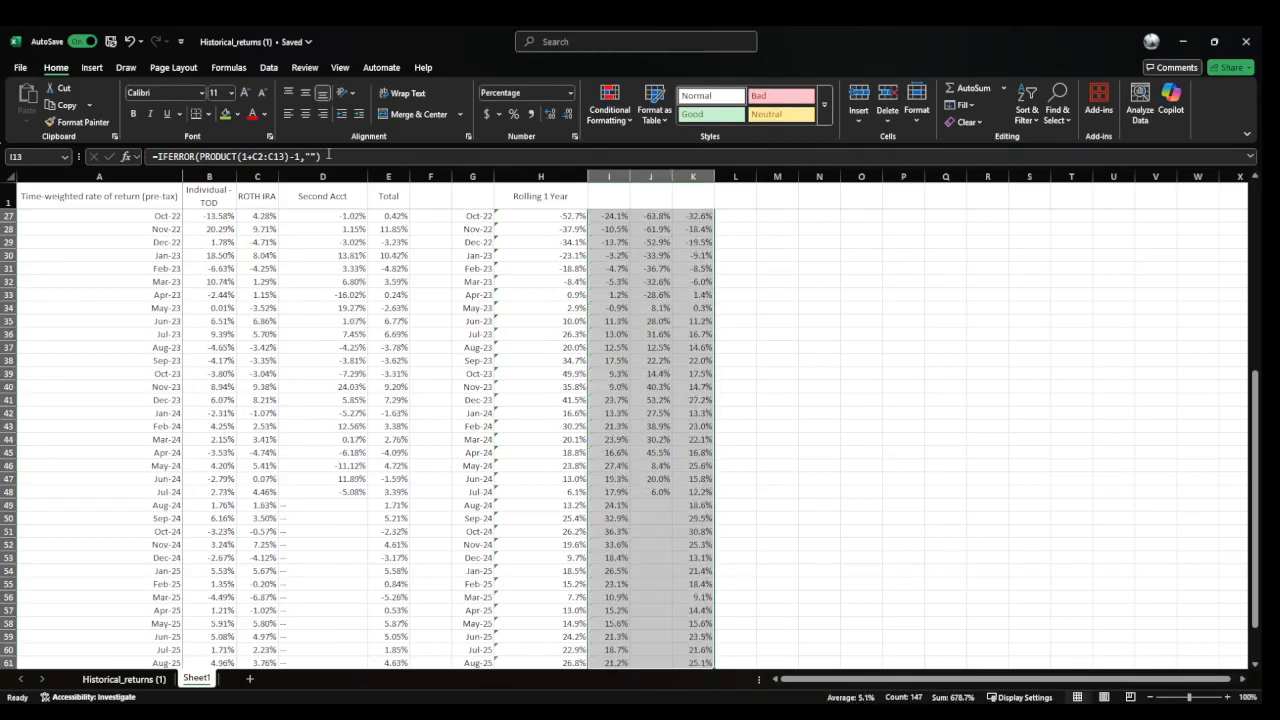
# Copy the IFERROR formula from I13 into H14 and fill it down the Individual - TOD column to row 61
pyautogui.press('Up')
pyautogui.press('Down')
pyautogui.hotkey('ctrl', 'c')
pyautogui.press('Left')
pyautogui.press('Down')
pyautogui.hotkey('ctrl', 'v')
pyautogui.hotkey('ctrl', 'shift', 'Down')
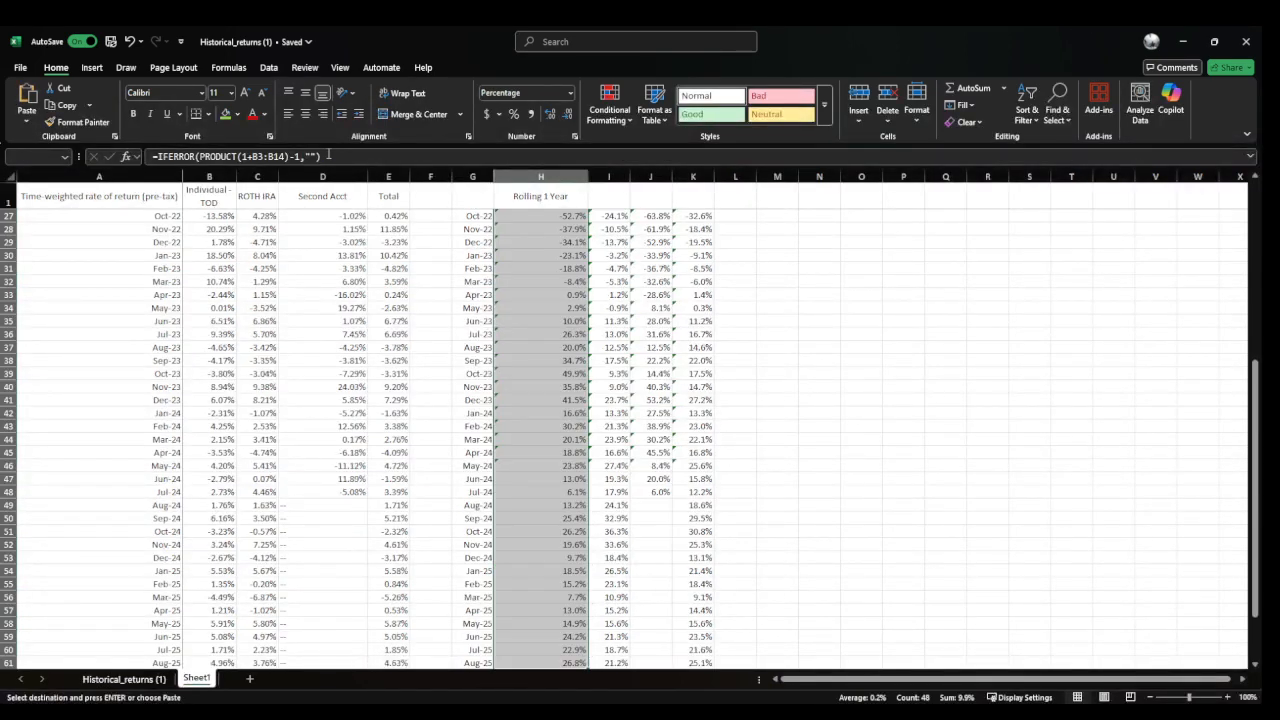
pyautogui.hotkey('ctrl', 'd')
# Insert a line chart from the rolling return table in G12:K61
pyautogui.press('Right')
pyautogui.press('Left')
pyautogui.press('Up')
pyautogui.press('Up')
pyautogui.press('Up')
pyautogui.press('Left')
pyautogui.press('Down')
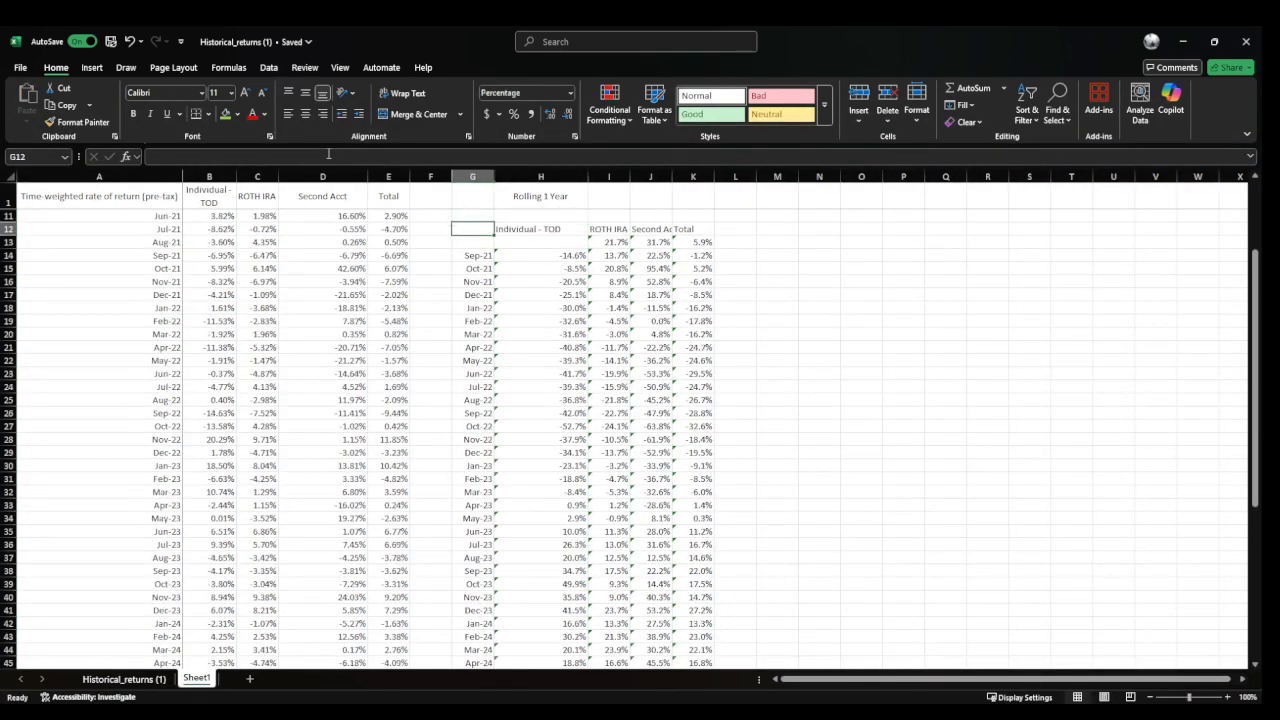
pyautogui.hotkey('shift', 'Right')
pyautogui.hotkey('shift', 'Right')
pyautogui.hotkey('shift', 'Right')
pyautogui.hotkey('shift', 'Right')
pyautogui.hotkey('ctrl', 'shift', 'Down')
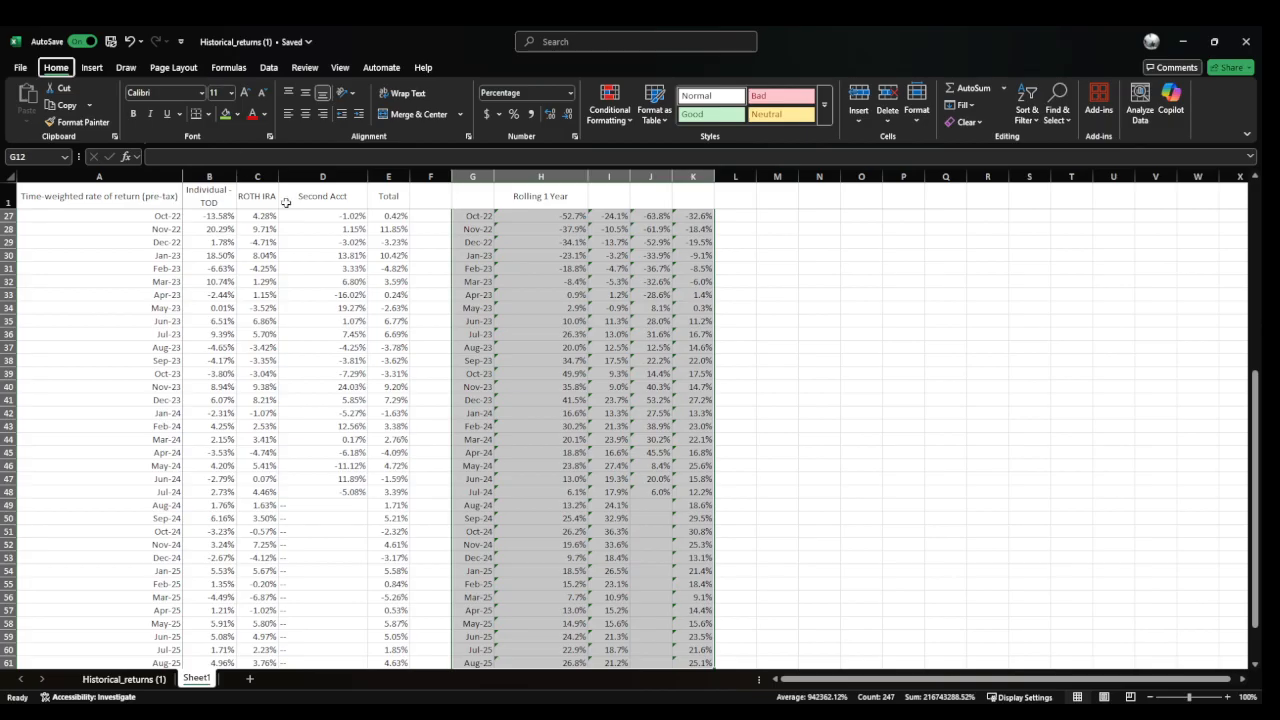
pyautogui.hotkey('alt', 'n')
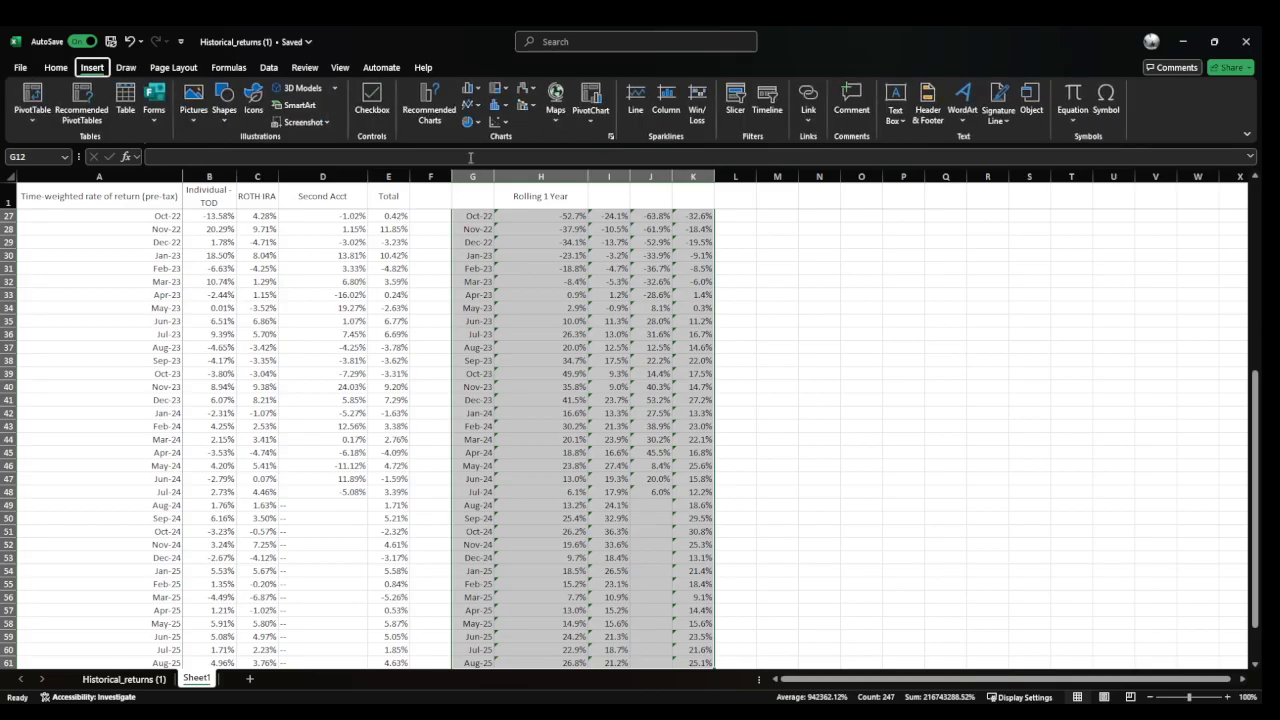
pyautogui.click(765, 552)
# Move the rolling return chart below the data table, with its upper edge near row 70
pyautogui.moveTo(637, 356); pyautogui.dragTo(623, 457)
pyautogui.scroll(-5, 523, 460)
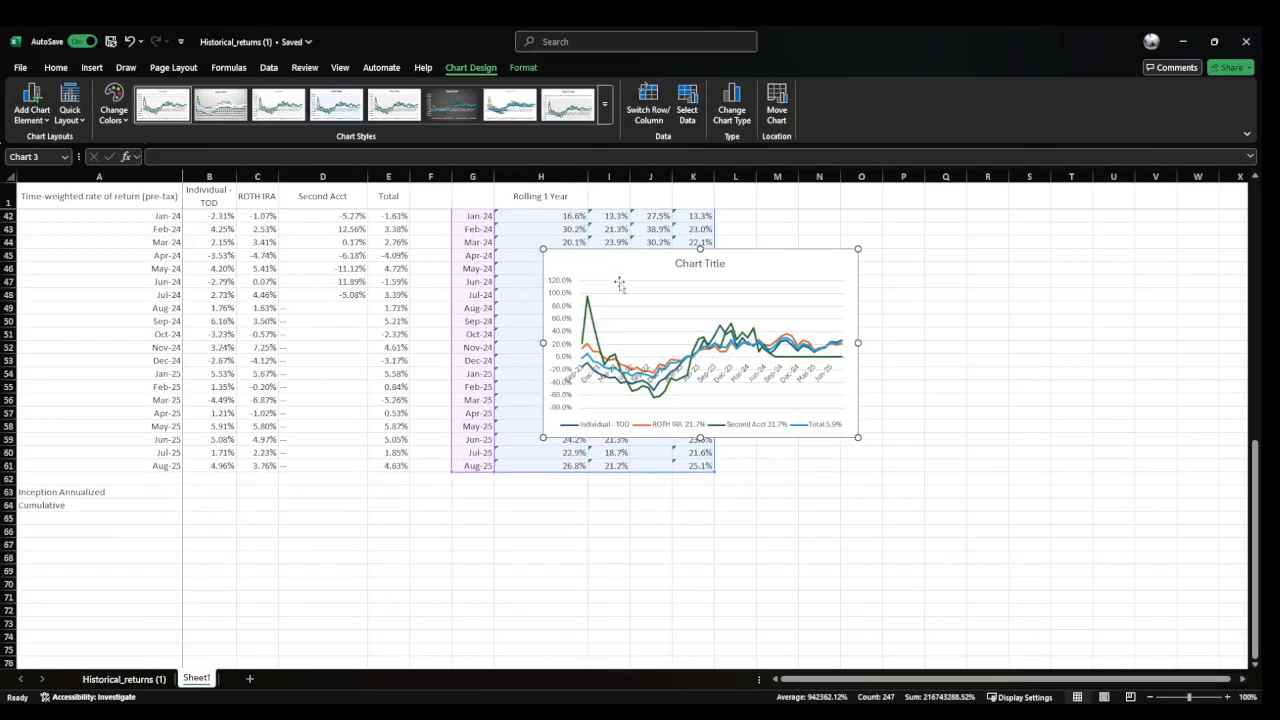
pyautogui.moveTo(614, 273); pyautogui.dragTo(560, 482)
pyautogui.scroll(-4, 560, 420)
pyautogui.moveTo(560, 313); pyautogui.dragTo(620, 432)
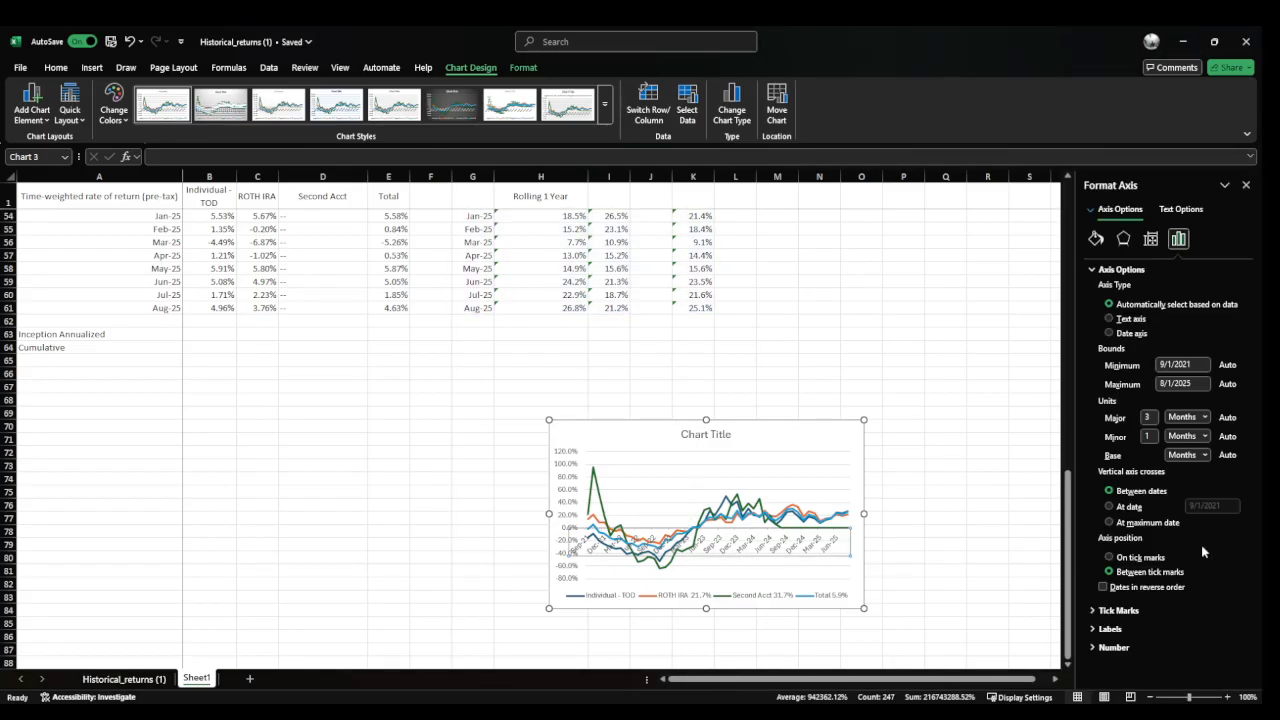
# Set the chart's date axis label position so the labels sit below the plot area
pyautogui.click(1125, 631)
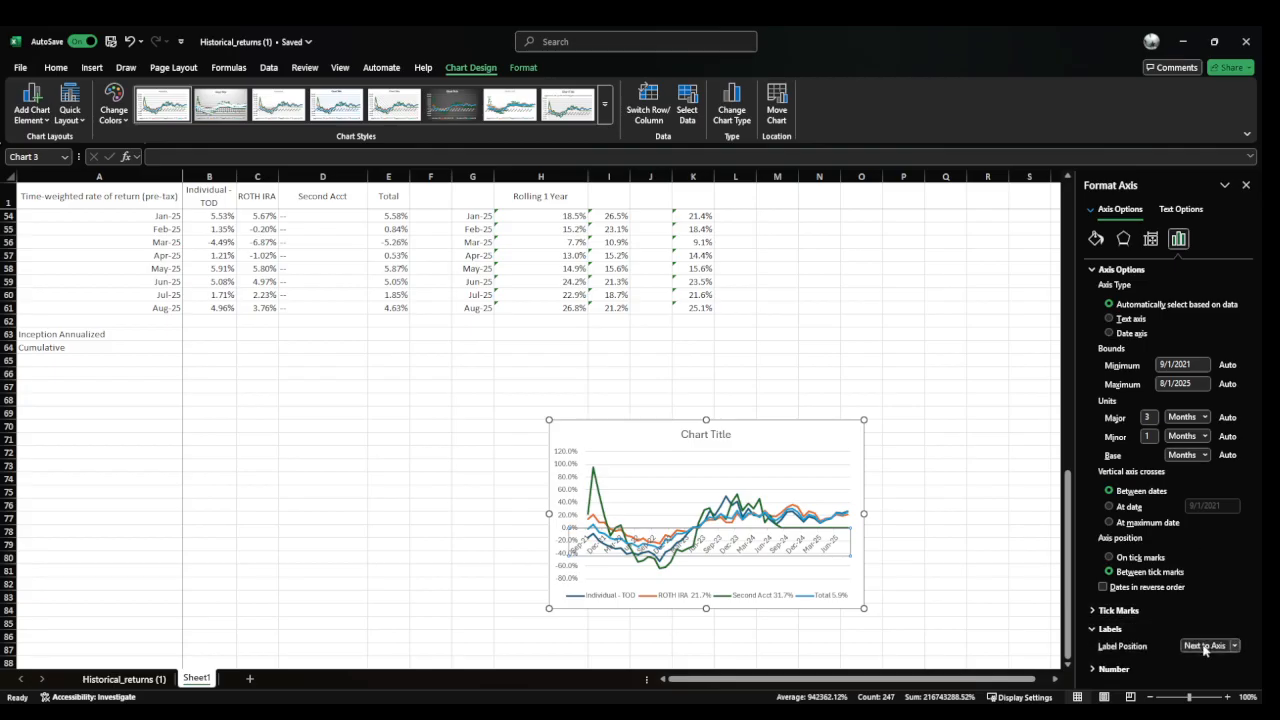
pyautogui.click(1246, 187)
pyautogui.click(957, 535)
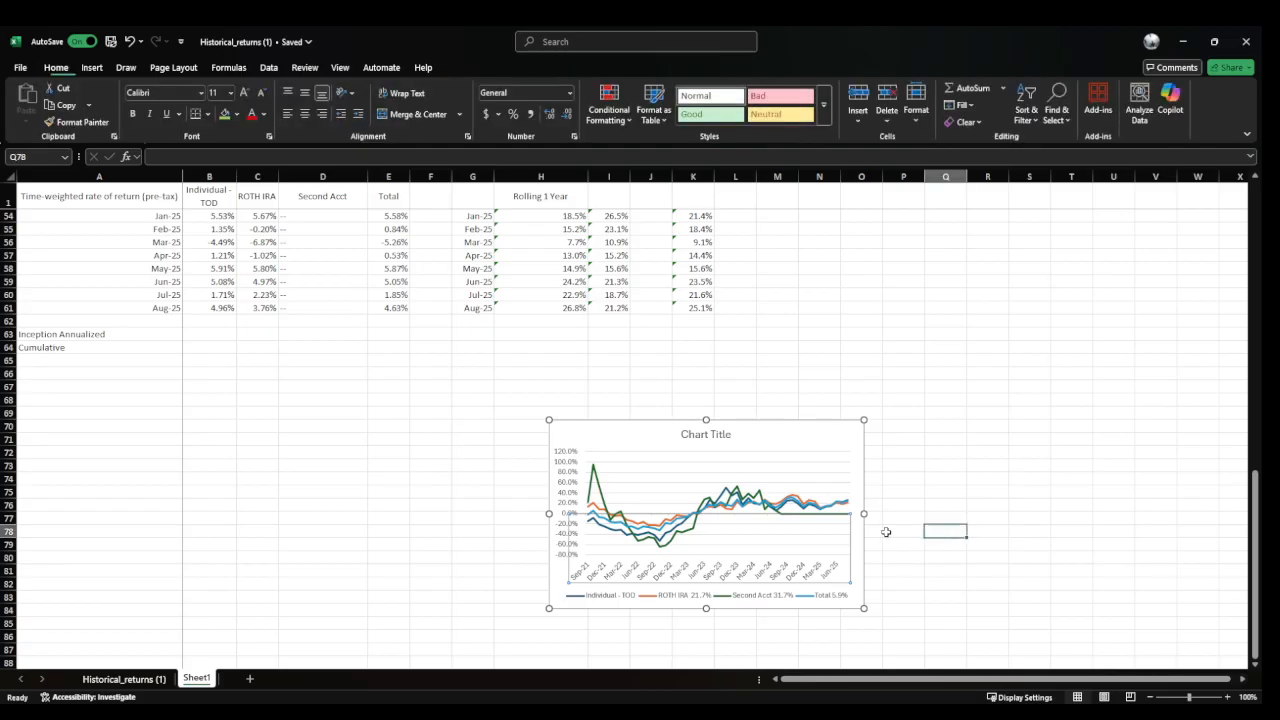
# Shorten the chart's Second Acct series so its data range ends at J48, the Jul-24 row
pyautogui.click(800, 516)
pyautogui.scroll(3, 690, 390)
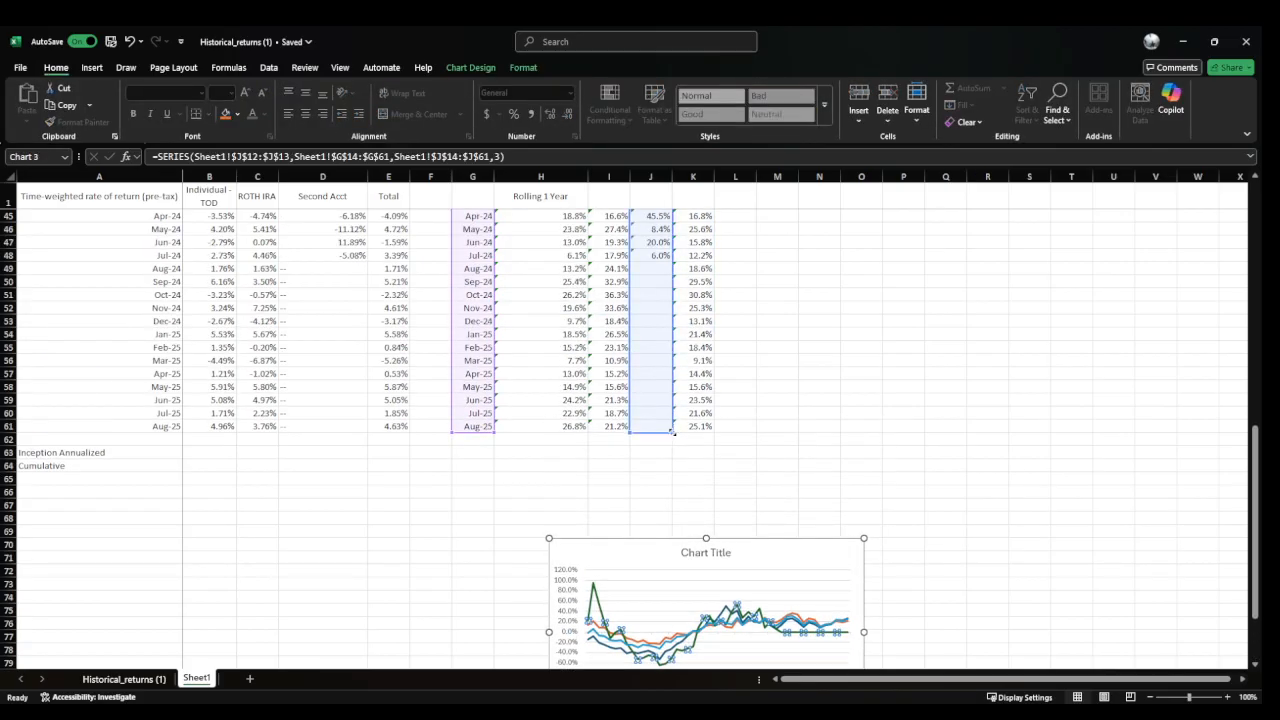
pyautogui.moveTo(672, 433); pyautogui.dragTo(672, 262)
pyautogui.click(778, 321)
pyautogui.scroll(-3, 784, 370)
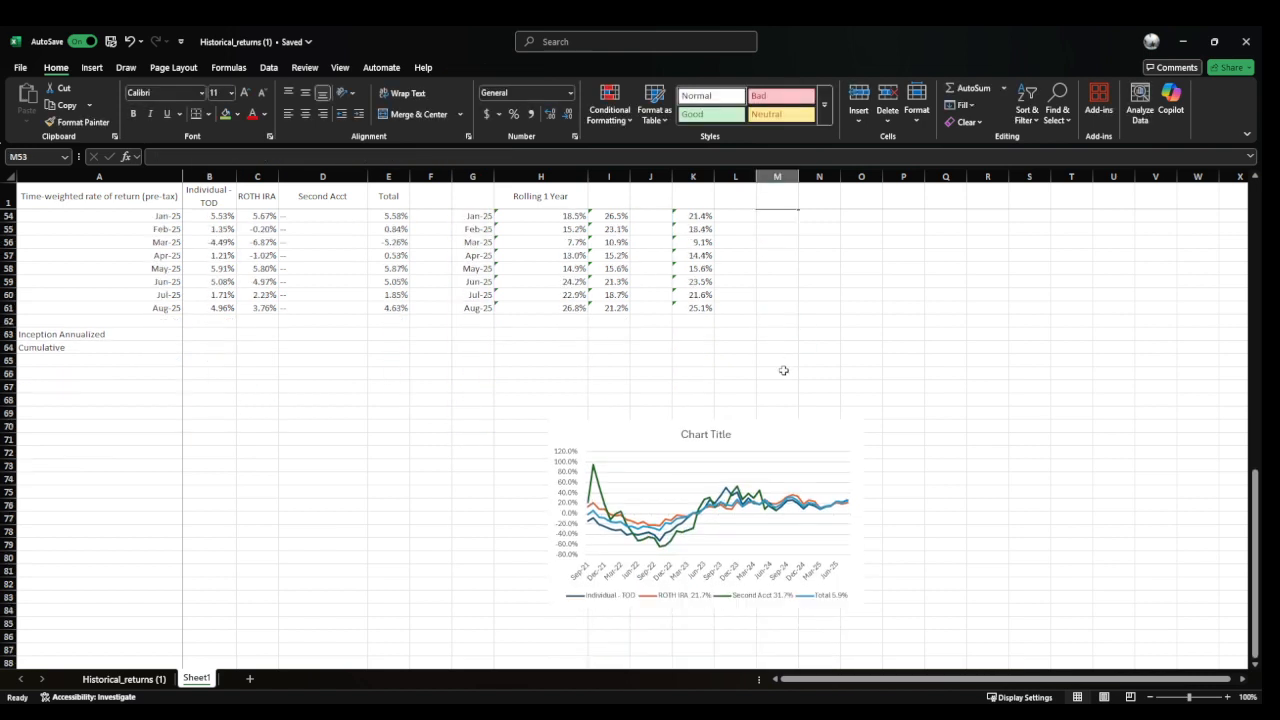
# Change the chart's title to Rolling 1 Year
pyautogui.click(862, 400)
pyautogui.click(797, 438)
pyautogui.click(703, 434)
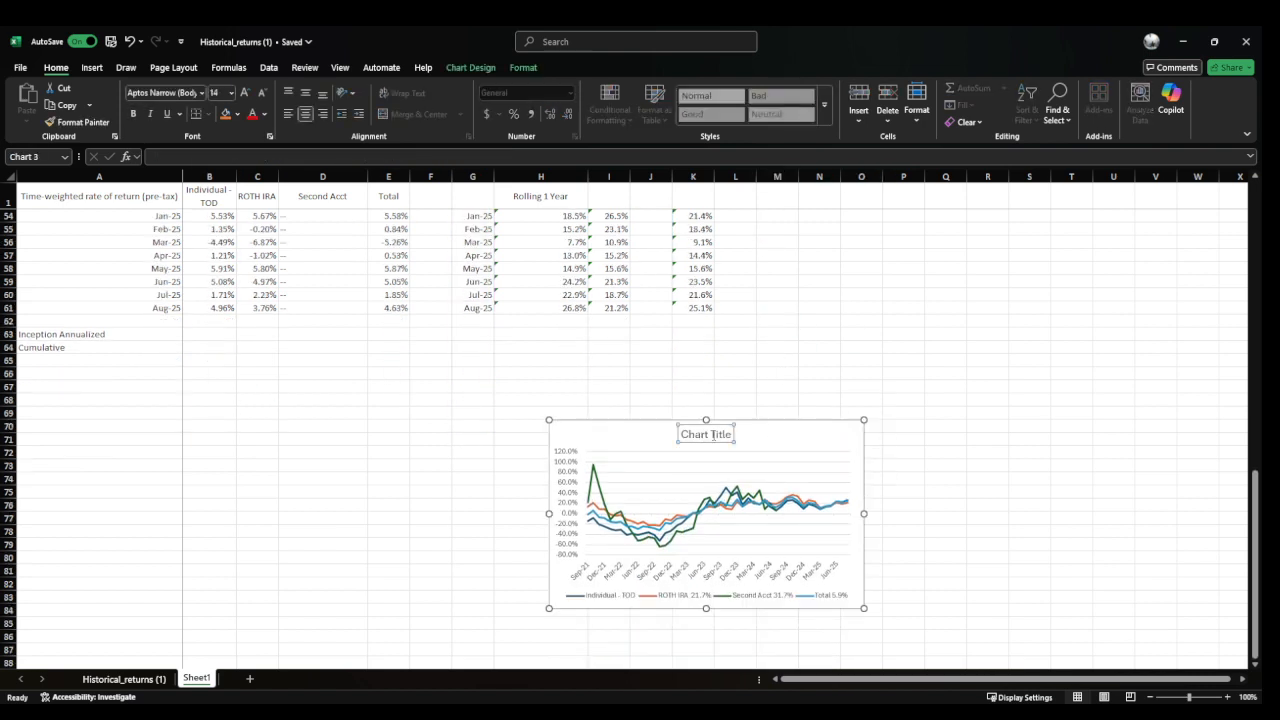
pyautogui.tripleClick(711, 434)
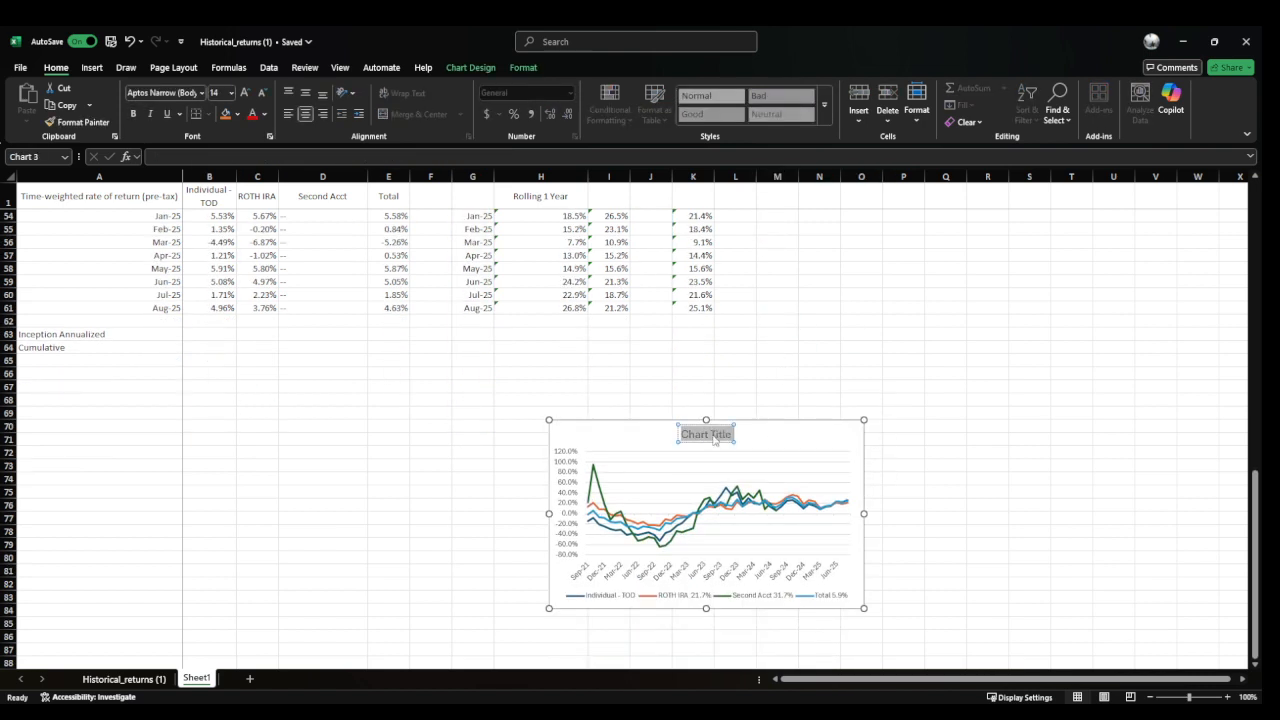
pyautogui.write('Relling 1 Year')
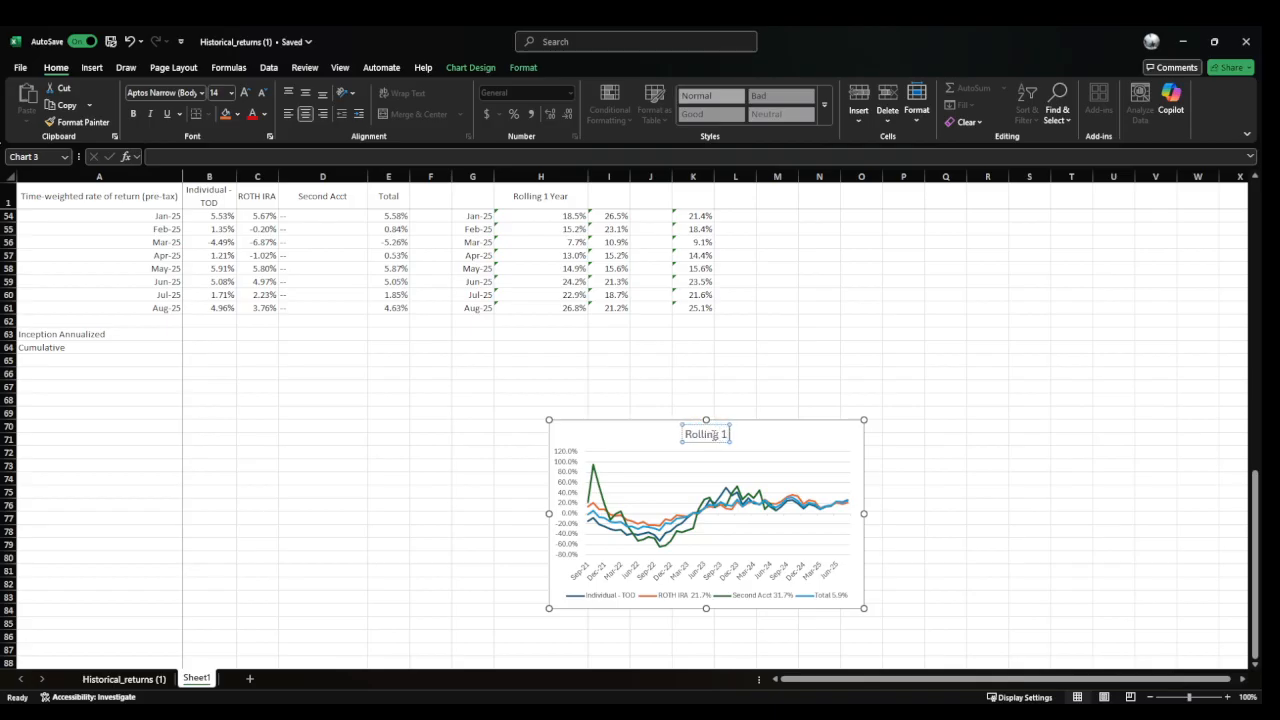
pyautogui.click(686, 371)
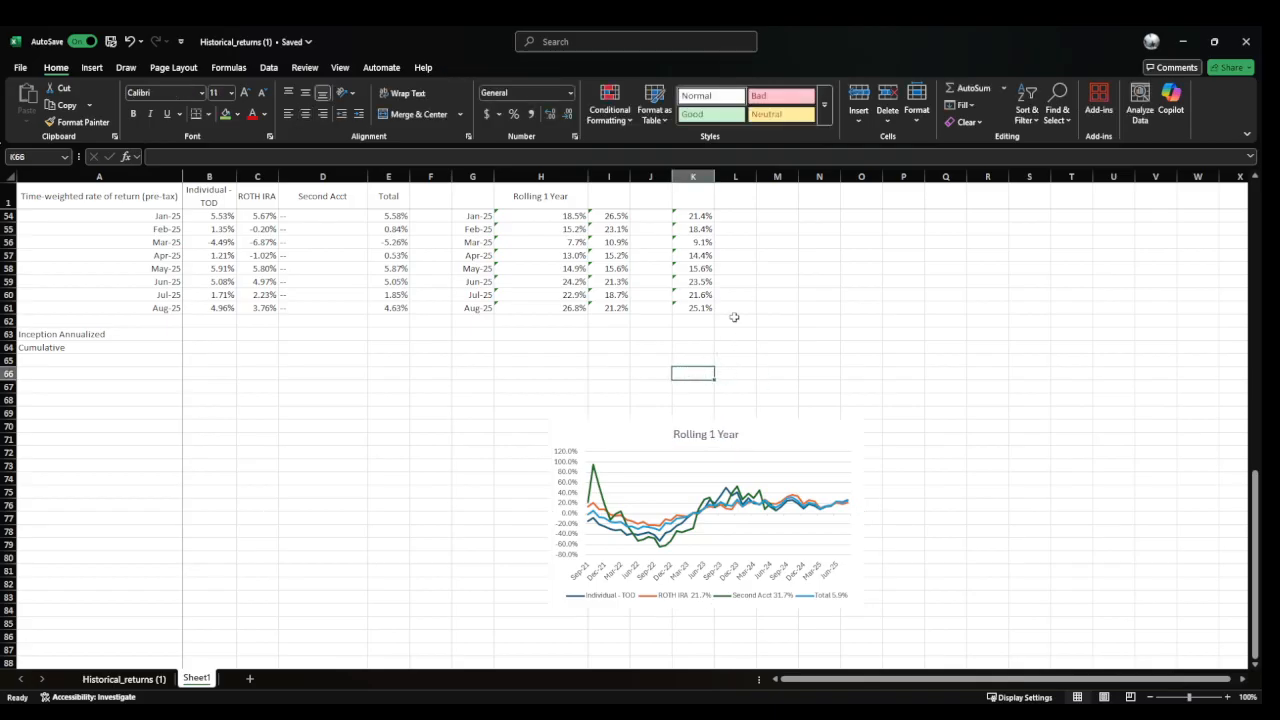
# Link M1 to the Individual - TOD heading with =B1 to start a new table beside the rolling returns
pyautogui.click(746, 204)
pyautogui.press('Down')
pyautogui.press('Down')
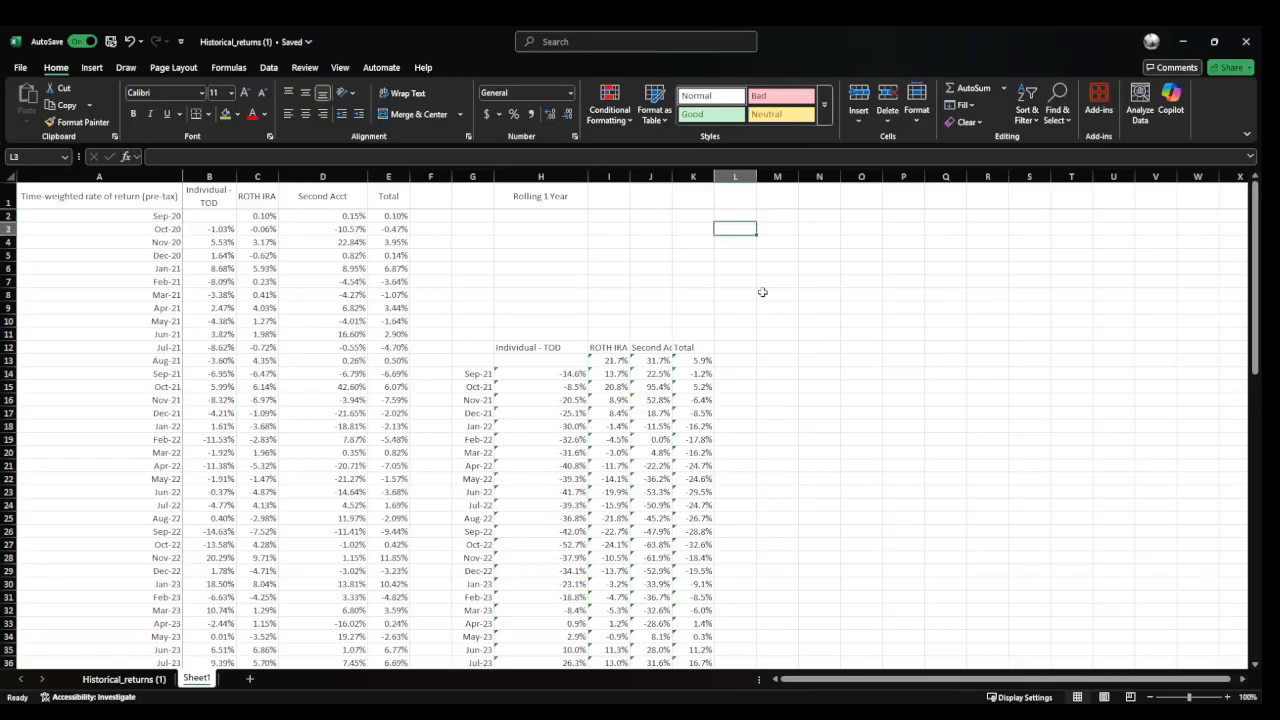
pyautogui.press('Down')
pyautogui.press('Down')
pyautogui.press('Down')
pyautogui.press('Up')
pyautogui.press('Up')
pyautogui.press('Up')
pyautogui.press('Up')
pyautogui.press('Up')
pyautogui.press('Right')
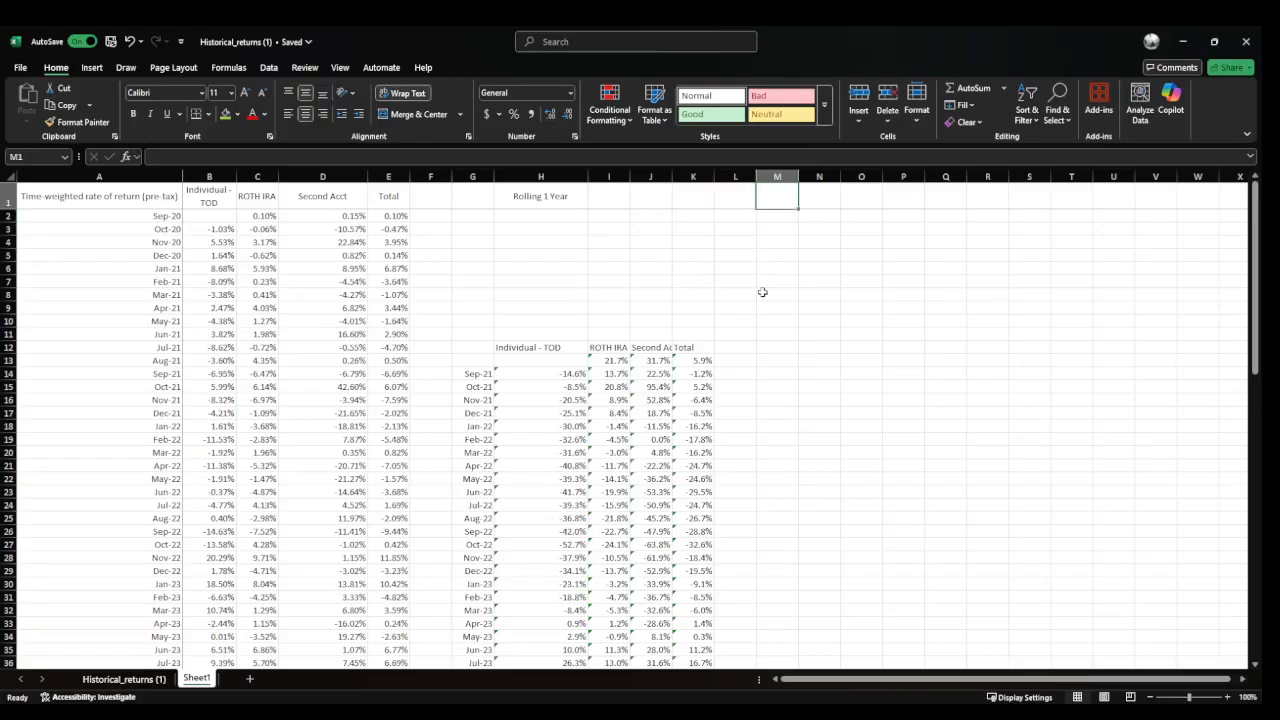
pyautogui.write('=')
pyautogui.press('Left')
pyautogui.press('Left')
pyautogui.press('Left')
pyautogui.press('Left')
pyautogui.press('Left')
pyautogui.press('Left')
pyautogui.press('Left')
pyautogui.press('Left')
pyautogui.press('Left')
pyautogui.press('Left')
pyautogui.press('Left')
pyautogui.press('Return')
# Fill the linked account heading from M1 across to P1
pyautogui.hotkey('shift', 'Right')
pyautogui.hotkey('shift', 'Right')
pyautogui.hotkey('shift', 'Right')
pyautogui.hotkey('ctrl', 'r')
# Link L2 to the first month, Sep-20, with =A2
pyautogui.press('Down')
pyautogui.press('Left')
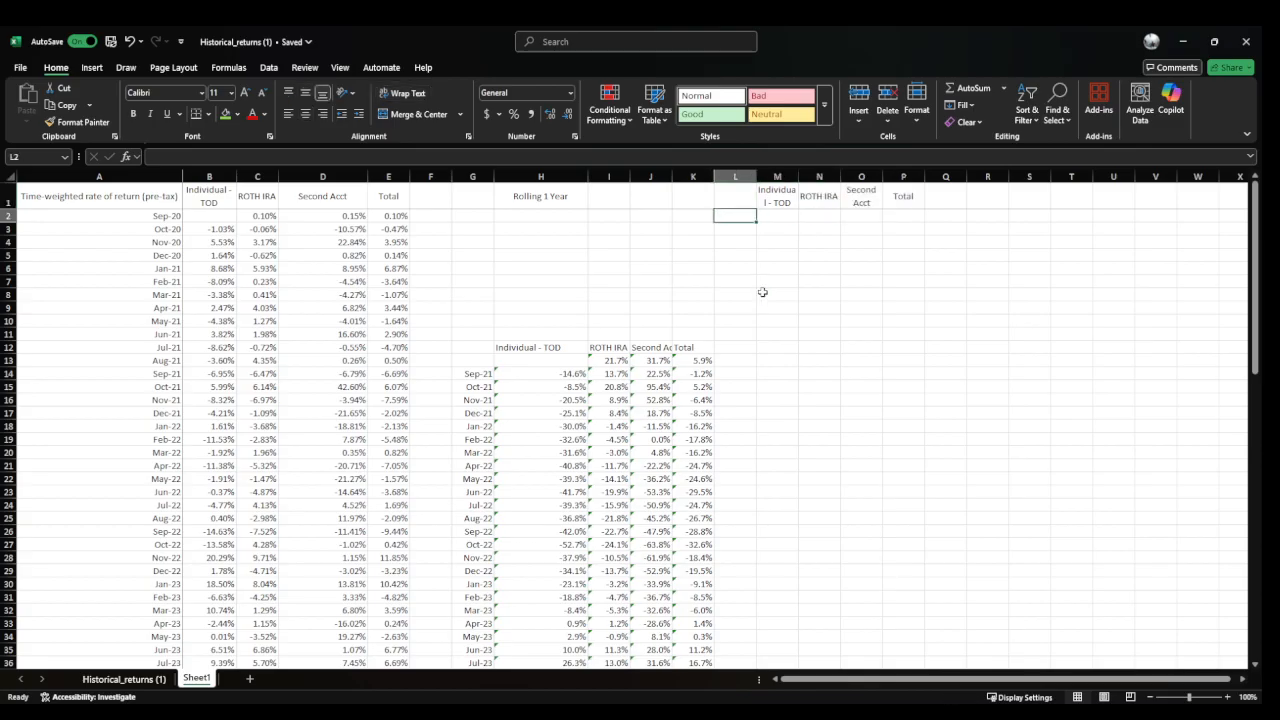
pyautogui.write('=')
pyautogui.press('Left')
pyautogui.press('Left')
pyautogui.press('Left')
pyautogui.press('Left')
pyautogui.press('Left')
pyautogui.press('Left')
pyautogui.press('Left')
pyautogui.press('Left')
pyautogui.press('Left')
pyautogui.press('Left')
pyautogui.press('Left')
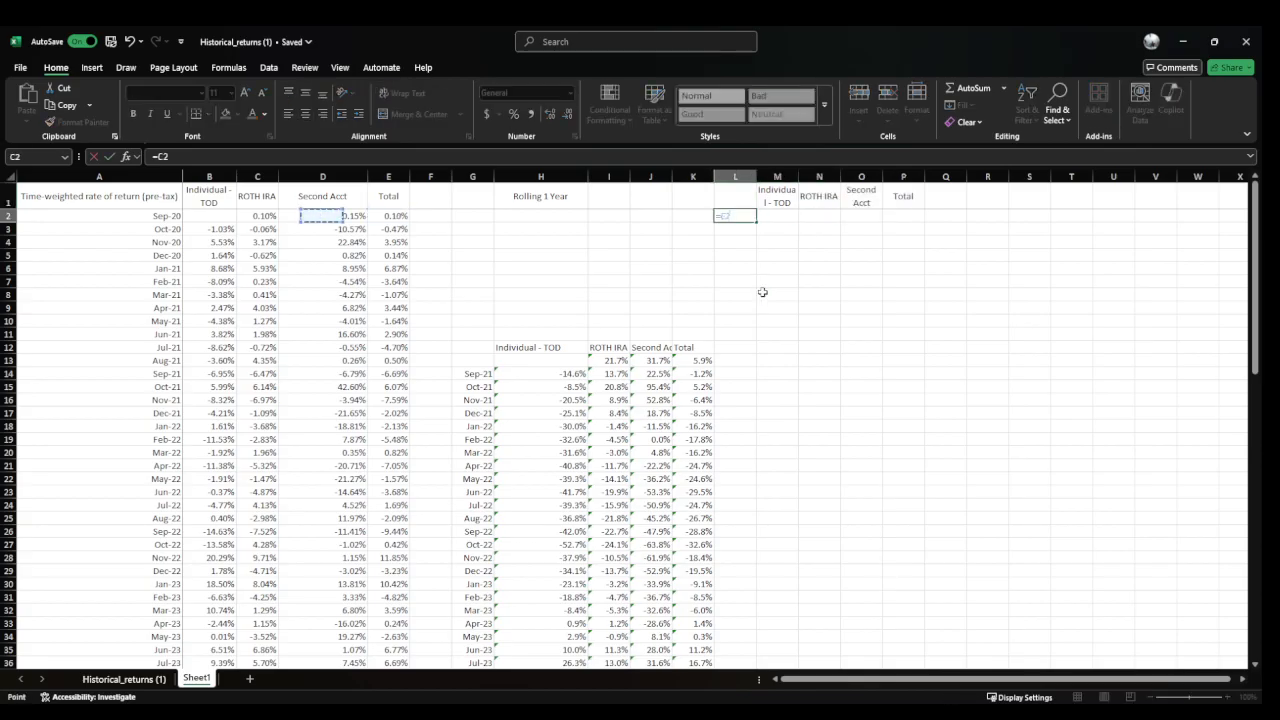
pyautogui.press('Return')
pyautogui.press('Right')
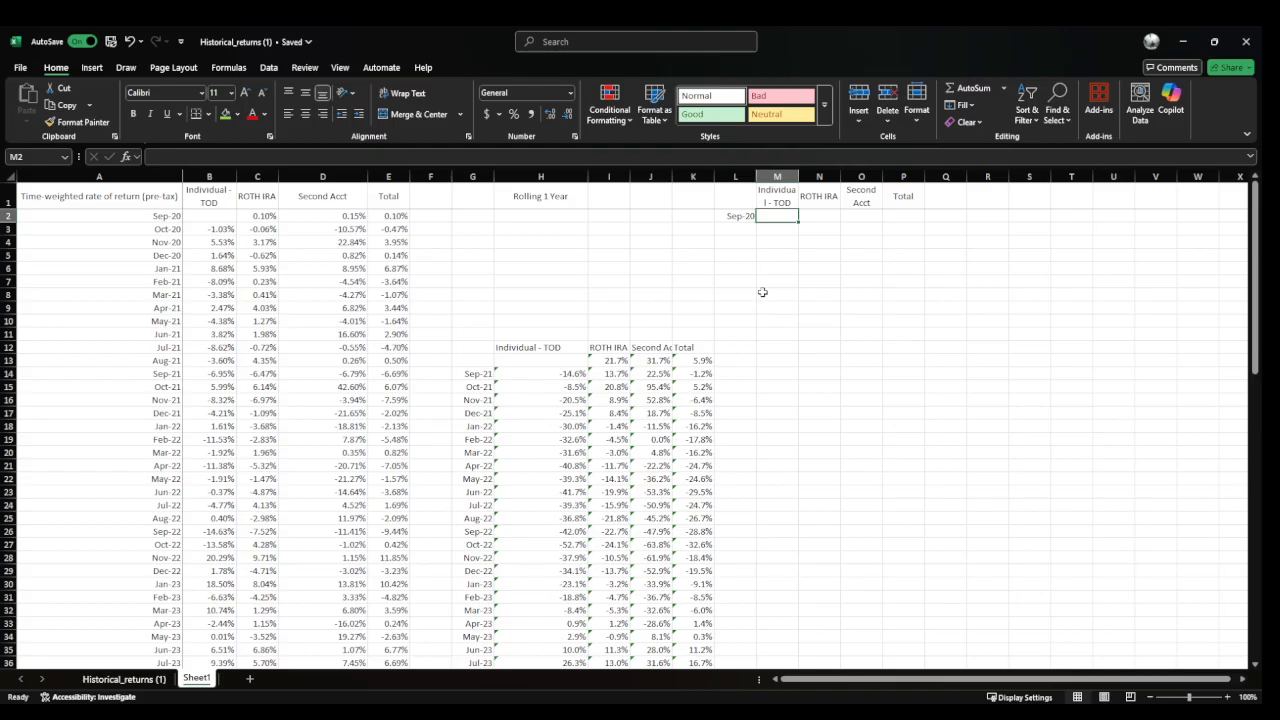
# Enter =PRODUCT(1+C2:C2)-1 in N2 for the ROTH IRA cumulative return
pyautogui.press('Right')
pyautogui.write('=pr')
pyautogui.press('Tab')
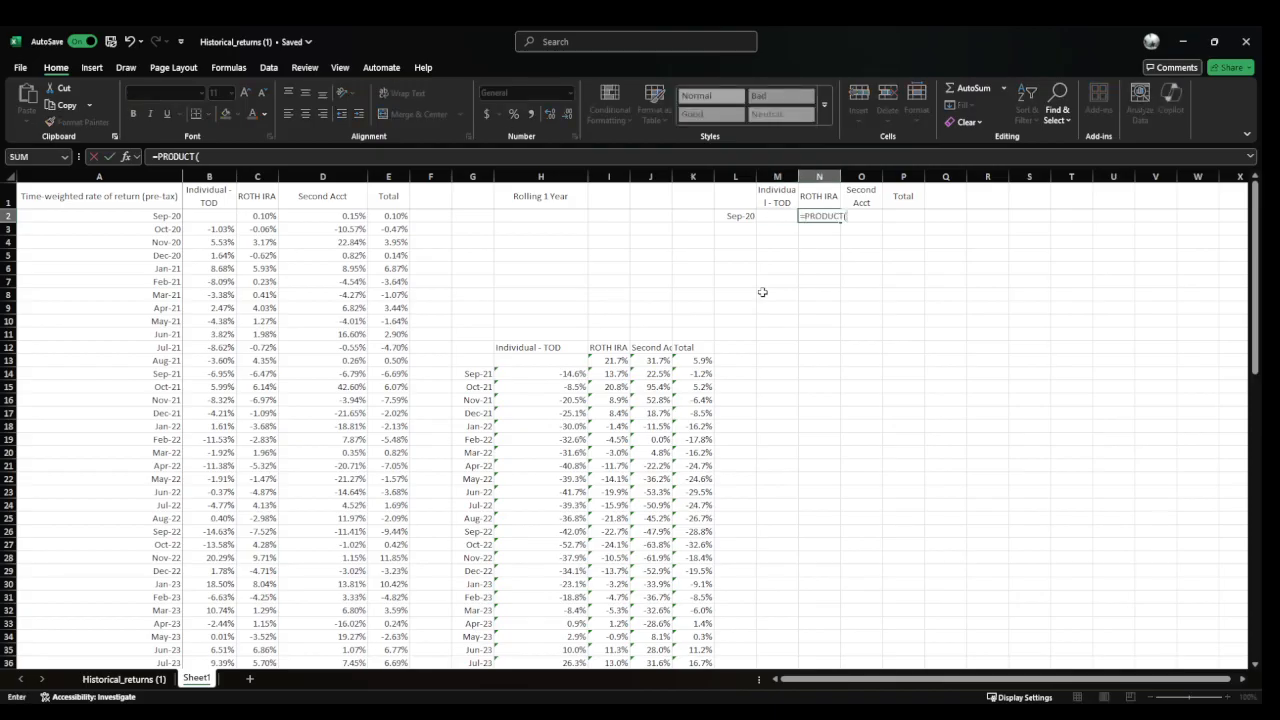
pyautogui.write('1+')
pyautogui.press('Left')
pyautogui.press('Left')
pyautogui.press('Left')
pyautogui.press('Left')
pyautogui.press('Left')
pyautogui.press('Left')
pyautogui.press('Left')
pyautogui.press('Left')
pyautogui.press('Left')
pyautogui.press('Left')
pyautogui.press('Left')
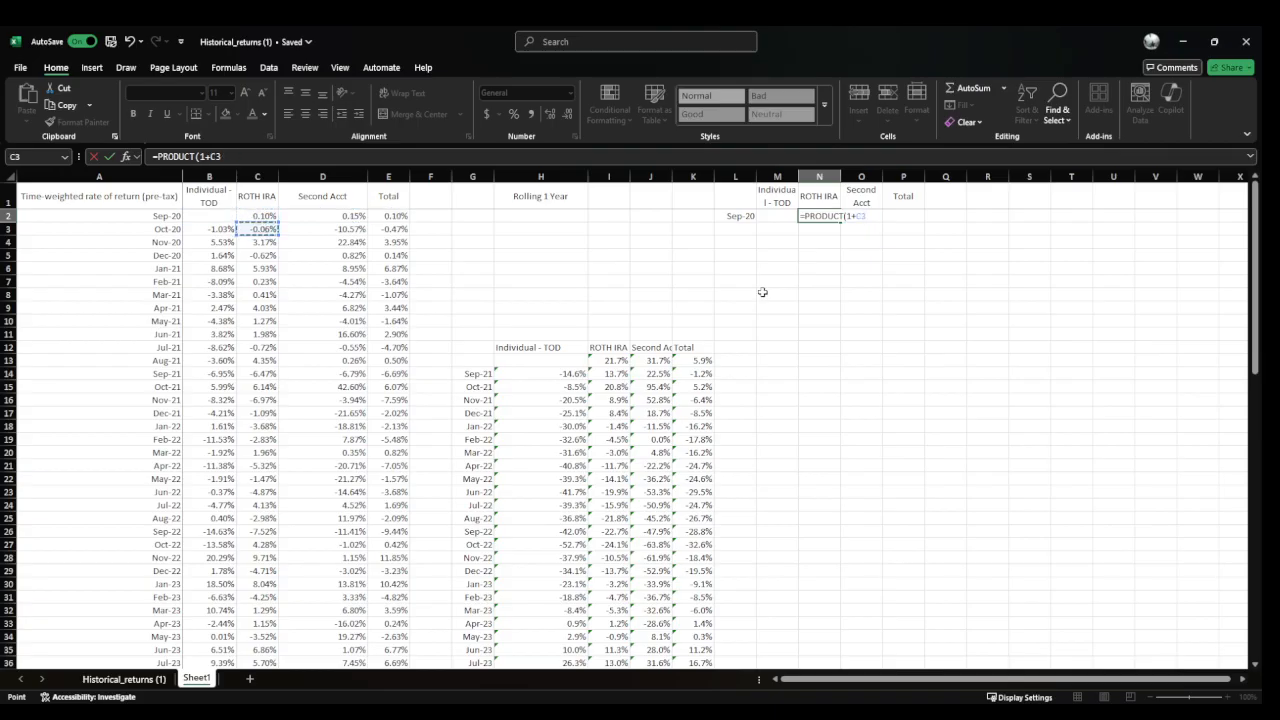
pyautogui.click(336, 158)
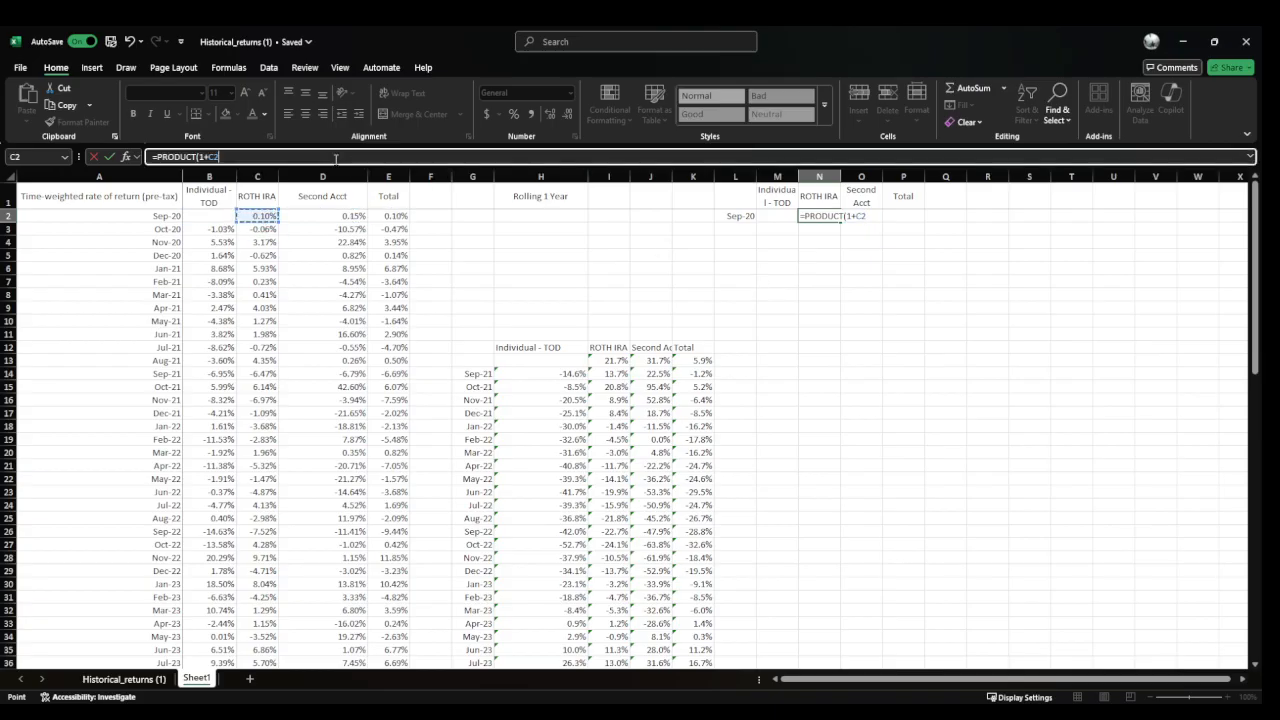
pyautogui.write(':')
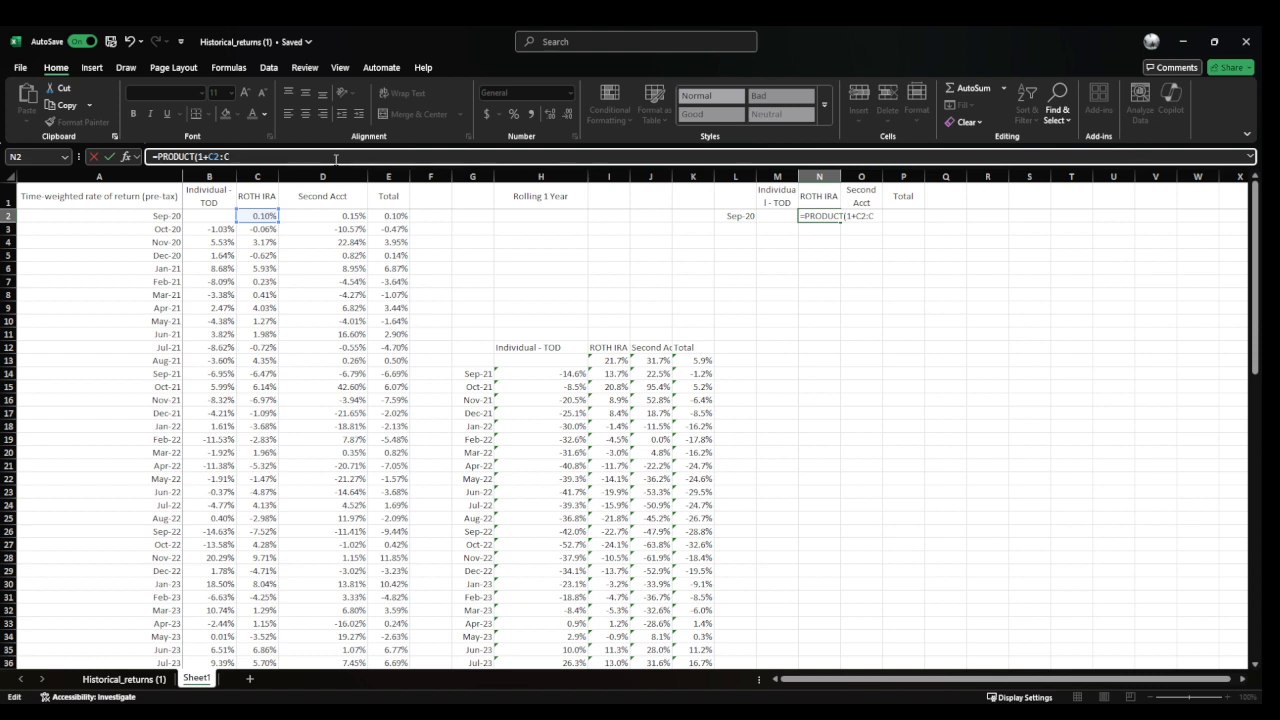
pyautogui.write('C2)-1')
pyautogui.hotkey('ctrl', 'Return')
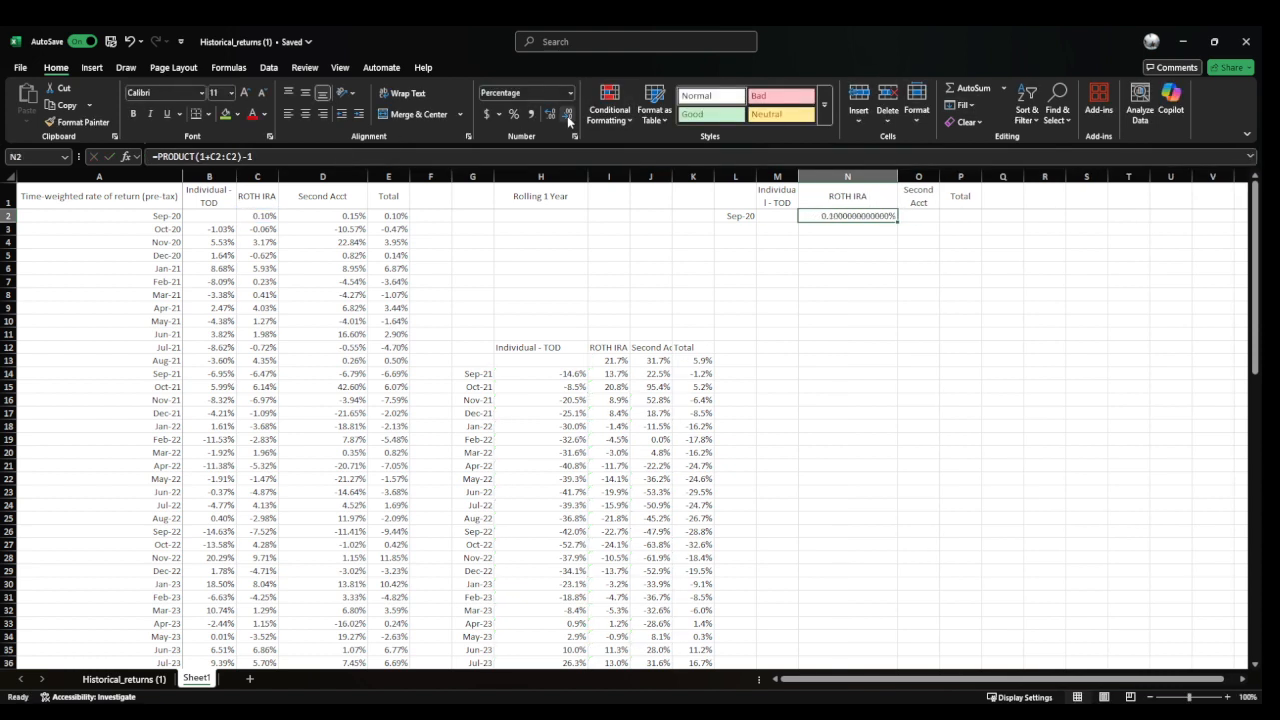
# Reduce the N2 percentage to one decimal place and fit column N's width to its contents
pyautogui.click(567, 114)
pyautogui.click(567, 114)
pyautogui.click(567, 114)
pyautogui.doubleClick(898, 176)
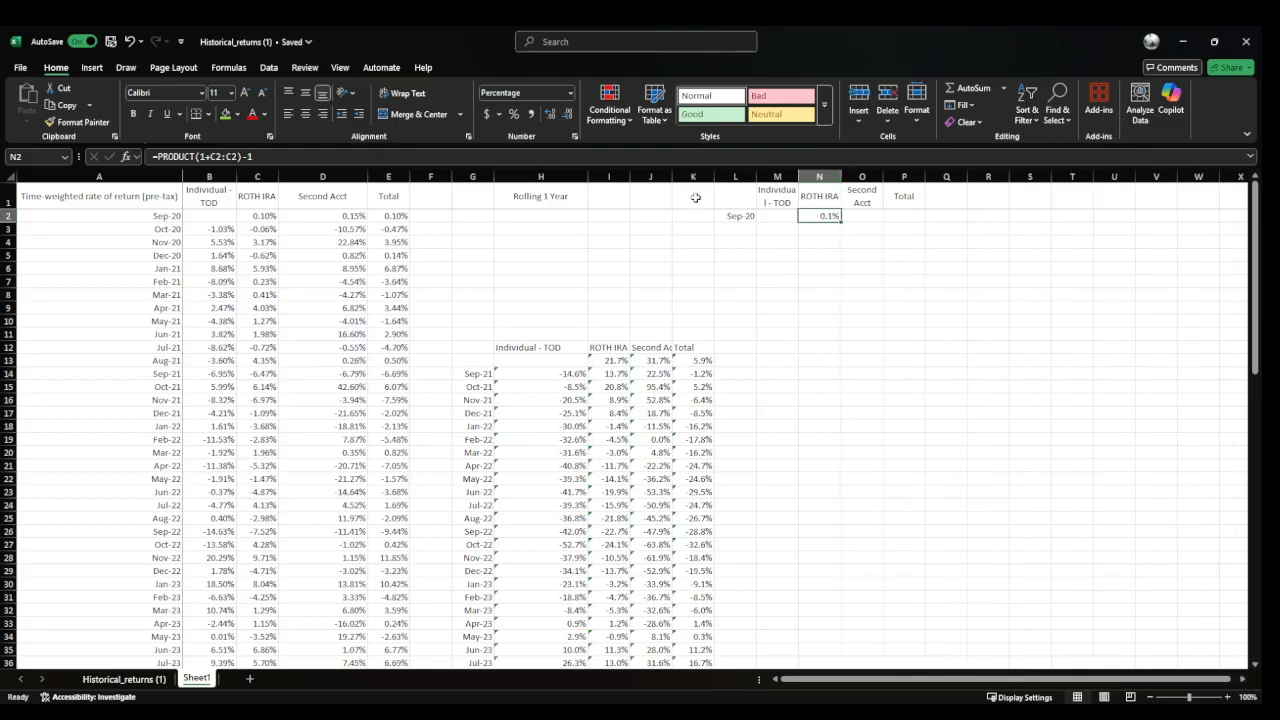
# Lock the starting row in the N2 formula so it reads =PRODUCT(1+C$2:C2)-1
pyautogui.click(217, 157)
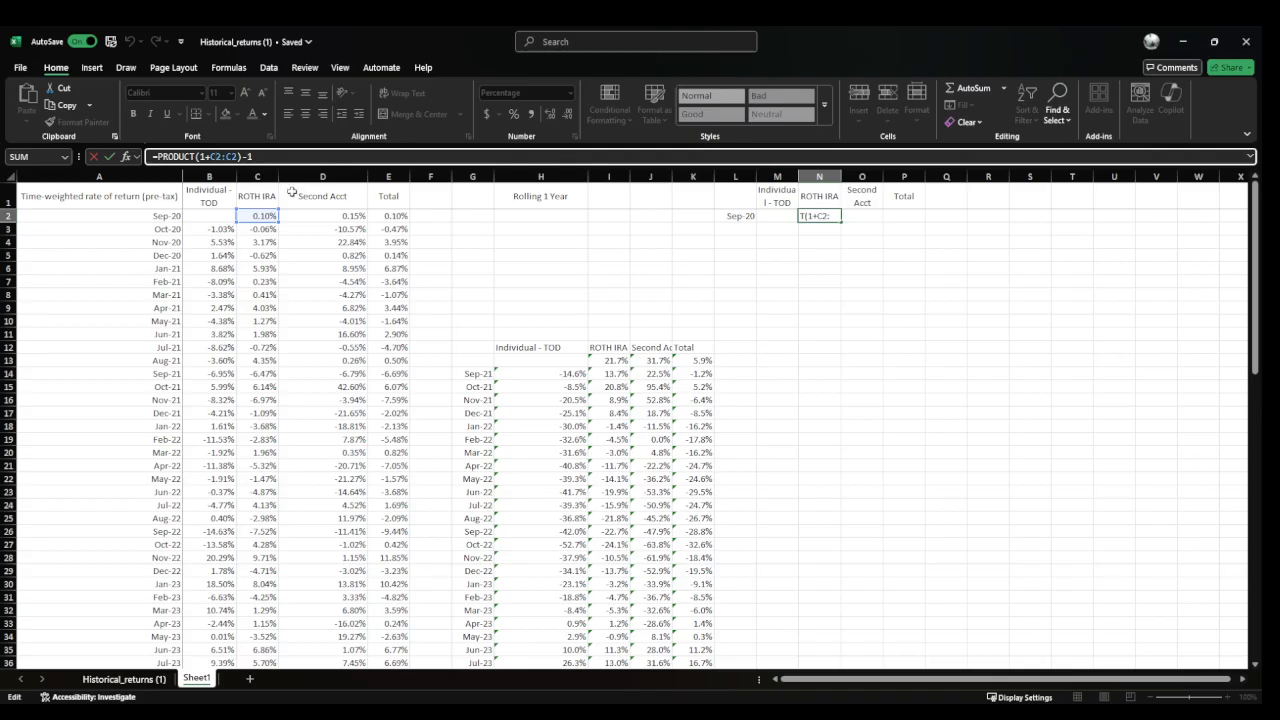
pyautogui.press('F4')
pyautogui.press('F4')
pyautogui.press('Tab')
# Fill the N2 cumulative return formula across to O2 and P2
pyautogui.hotkey('ctrl', 'r')
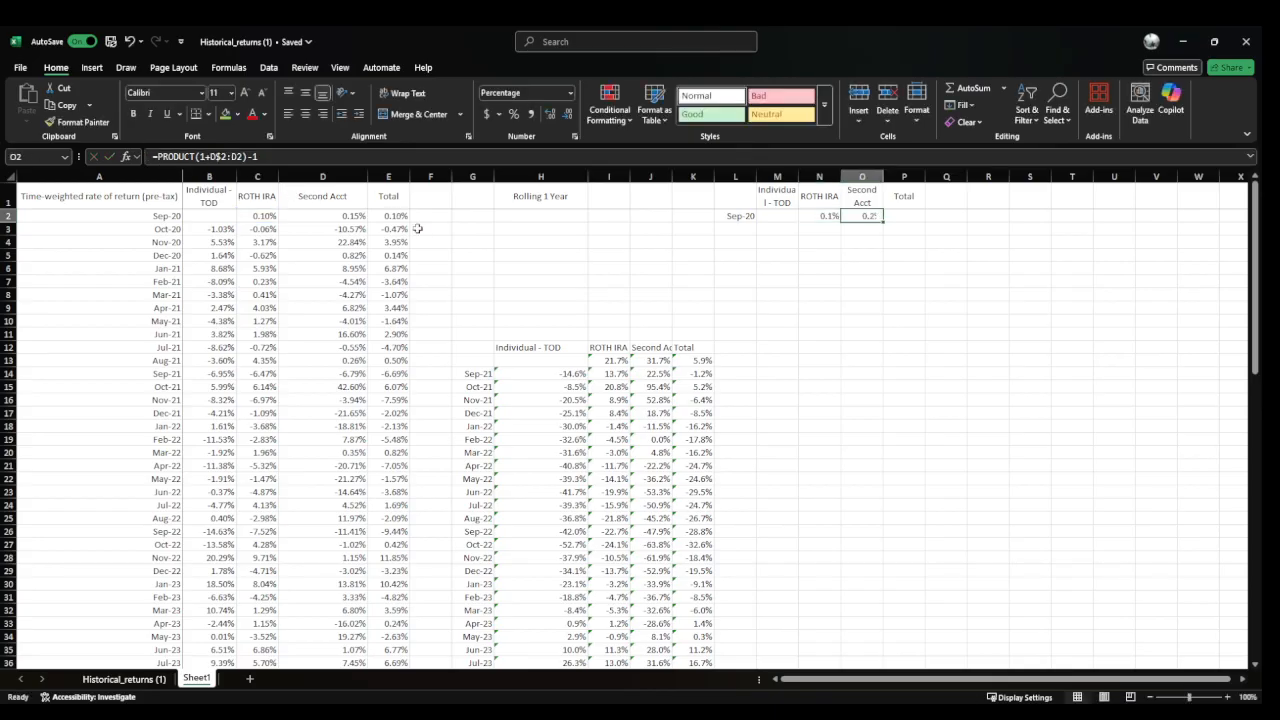
pyautogui.click(314, 155)
pyautogui.press('Escape')
pyautogui.hotkey('shift', 'Right')
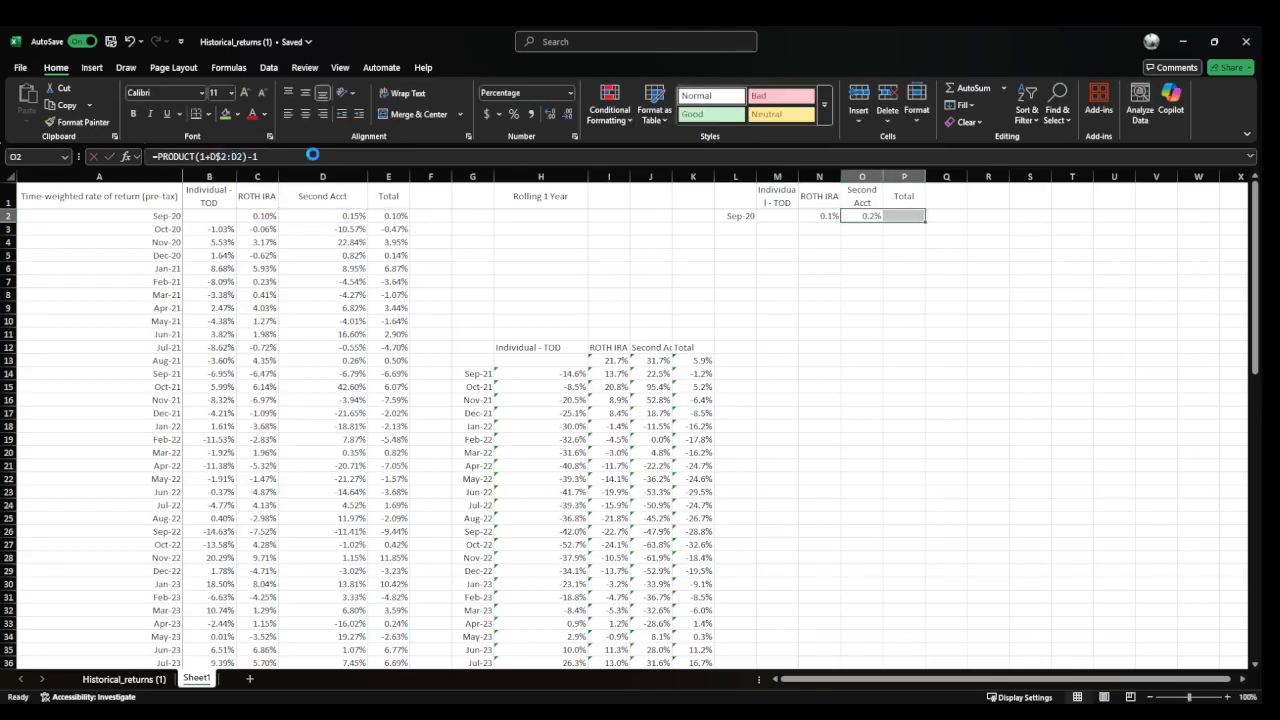
pyautogui.hotkey('ctrl', 'r')
# Fill the cumulative return formulas in N2:P2 down to row 3
pyautogui.press('Down')
pyautogui.press('Left')
pyautogui.press('Up')
pyautogui.hotkey('ctrl', 'shift', 'Right')
pyautogui.hotkey('shift', 'Down')
pyautogui.hotkey('ctrl', 'd')
# Copy the N3 formula into M3 for the Individual - TOD account and check its range references
pyautogui.press('Down')
pyautogui.press('Left')
pyautogui.press('Right')
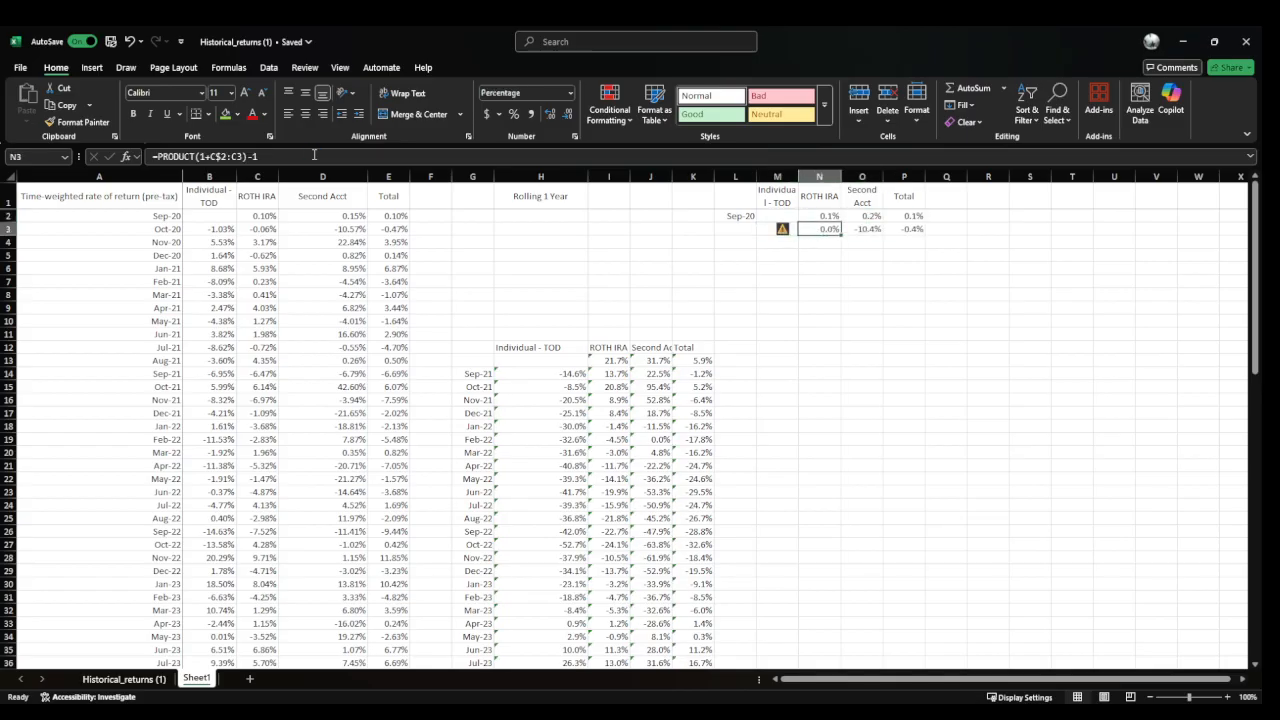
pyautogui.hotkey('ctrl', 'c')
pyautogui.press('Left')
pyautogui.hotkey('ctrl', 'v')
pyautogui.press('Escape')
pyautogui.click(314, 155)
pyautogui.press('Escape')
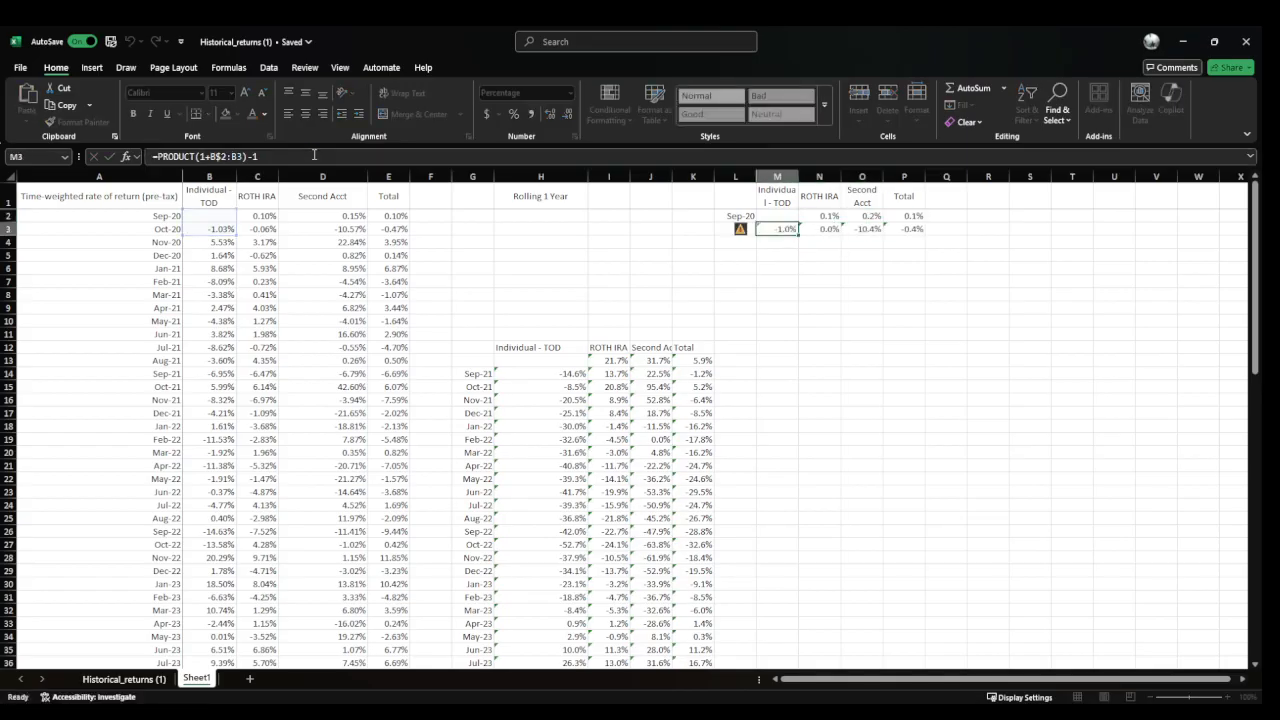
# Fill the month link in L2 down to L3
pyautogui.press('Right')
pyautogui.press('Left')
pyautogui.press('Left')
pyautogui.press('Up')
pyautogui.hotkey('shift', 'Down')
pyautogui.hotkey('ctrl', 'd')
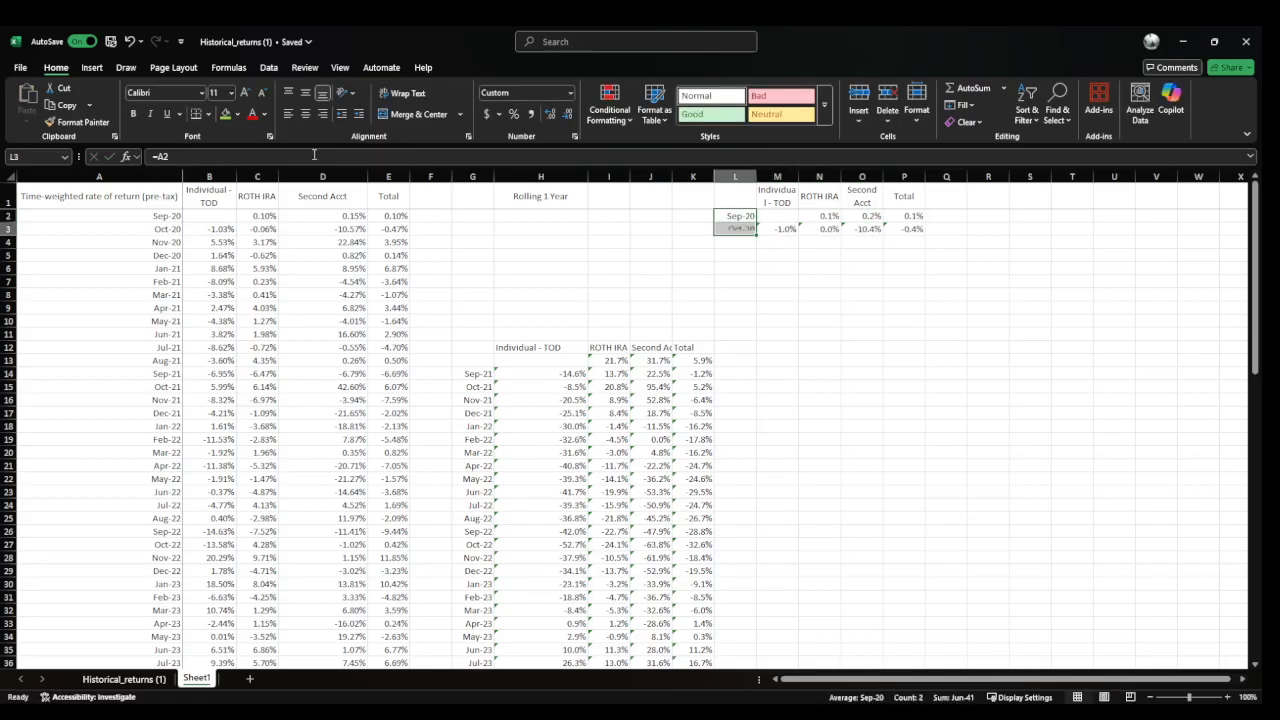
# Copy L3:P3 to row 61 and fill the month links and cumulative formulas down from row 3 through row 61
pyautogui.press('Down')
pyautogui.hotkey('ctrl', 'shift', 'Right')
pyautogui.hotkey('ctrl', 'c')
pyautogui.press('Left')
pyautogui.hotkey('ctrl', 'Down')
pyautogui.hotkey('ctrl', 'Down')
pyautogui.press('Right')
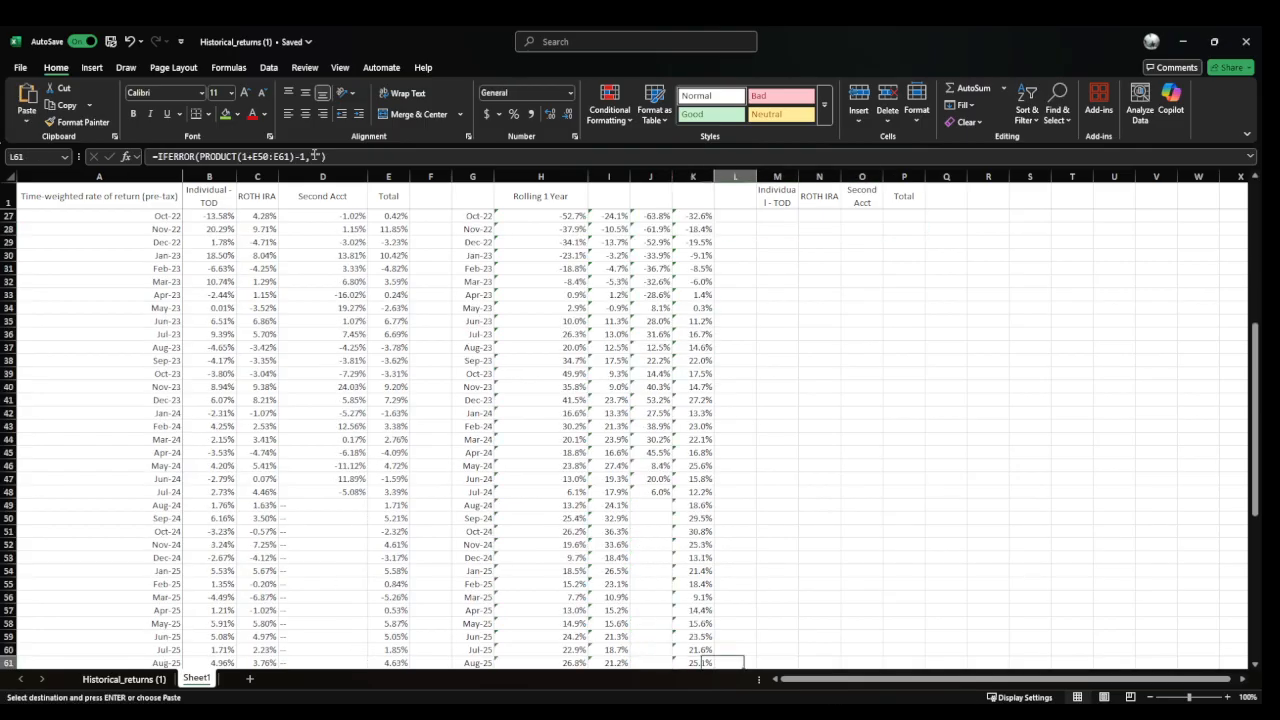
pyautogui.press('Right')
pyautogui.press('Left')
pyautogui.hotkey('ctrl', 'v')
pyautogui.hotkey('ctrl', 'shift', 'Up')
pyautogui.hotkey('ctrl', 'd')
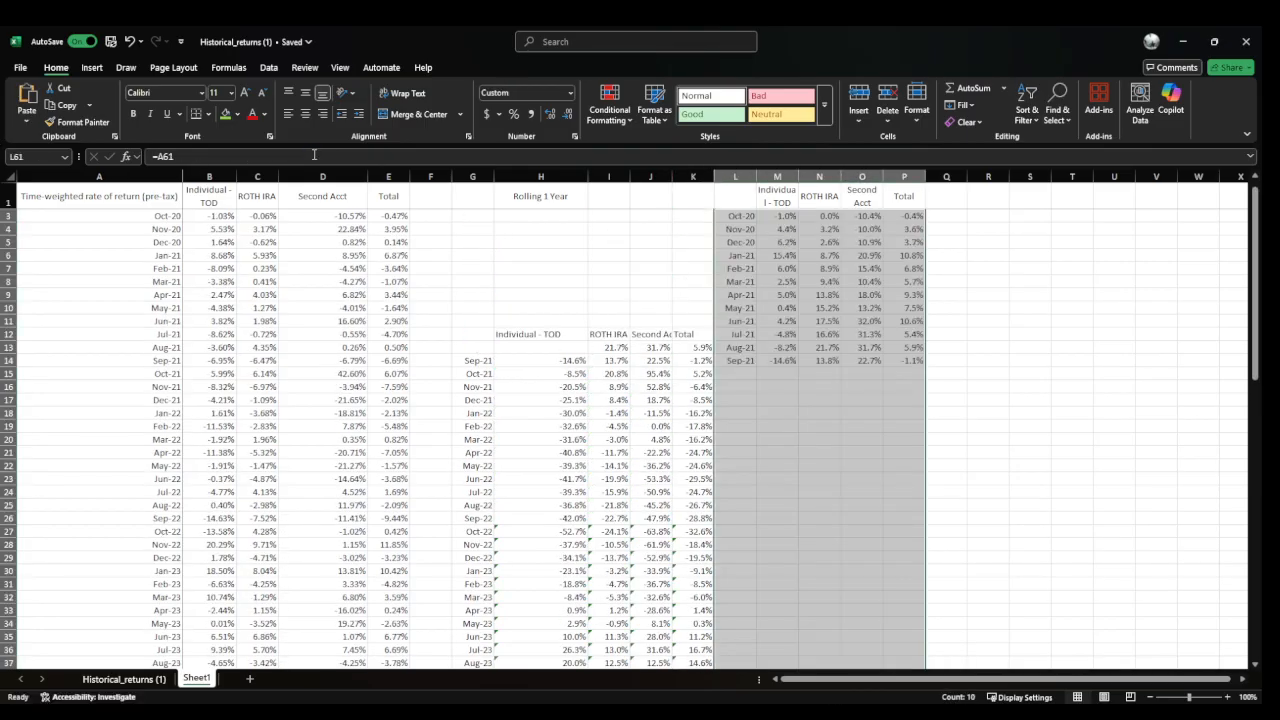
pyautogui.hotkey('ctrl', 'Up')
pyautogui.hotkey('shift', 'Up')
pyautogui.hotkey('shift', 'Right')
pyautogui.hotkey('shift', 'Right')
pyautogui.hotkey('shift', 'Right')
pyautogui.hotkey('shift', 'Right')
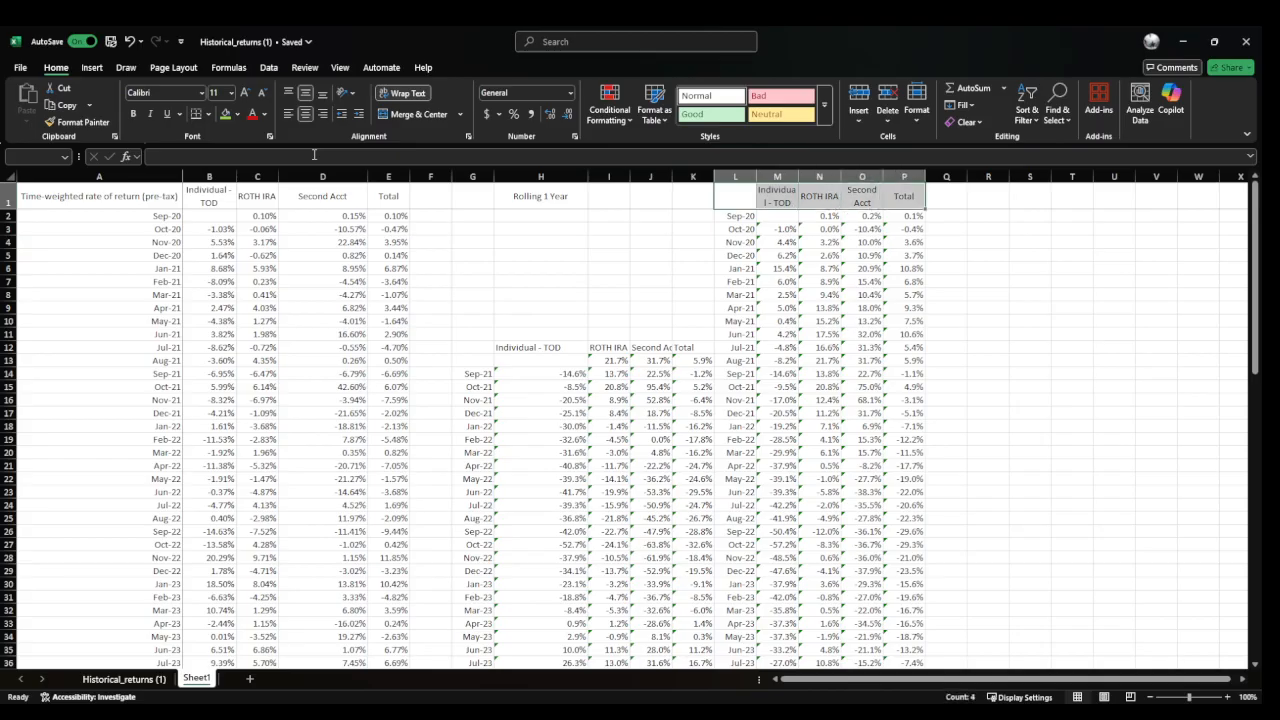
pyautogui.hotkey('ctrl', 'shift', 'Down')
pyautogui.click(806, 266)
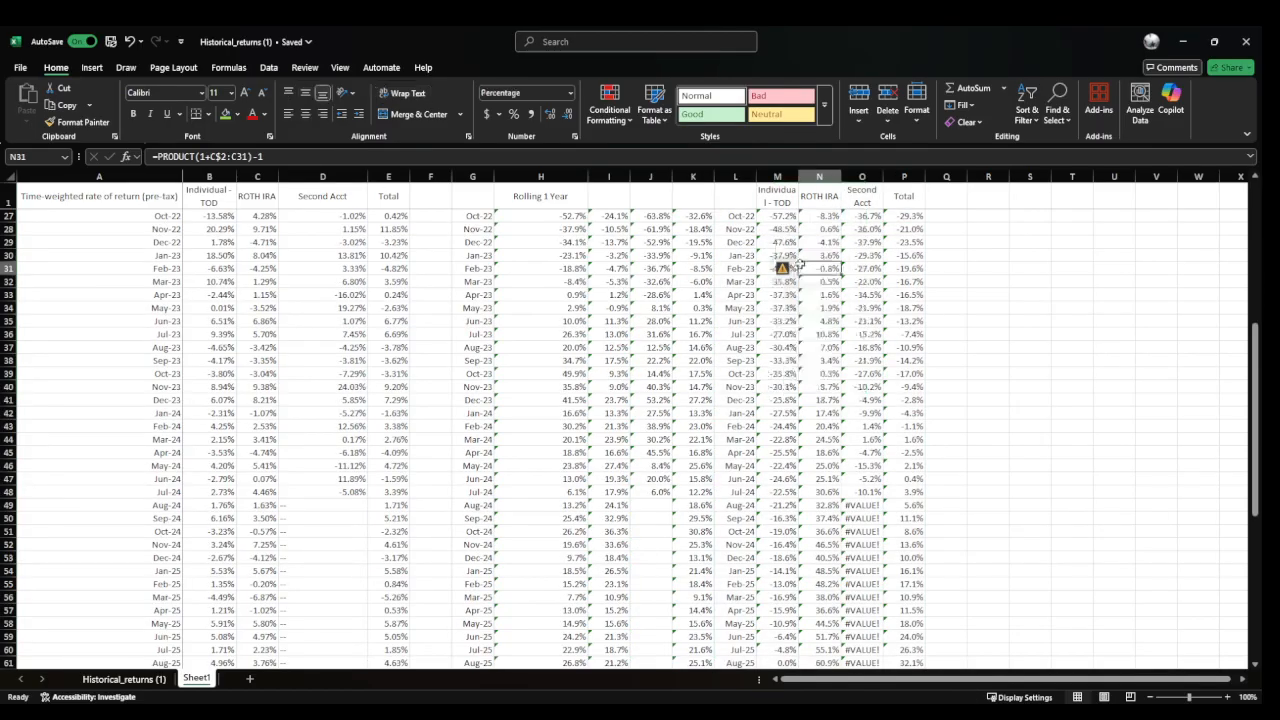
# Wrap the N2 formula in IFERROR with an empty-text fallback: =IFERROR(PRODUCT(1+C$2:C2)-1,"")
pyautogui.scroll(9, 805, 262)
pyautogui.click(828, 216)
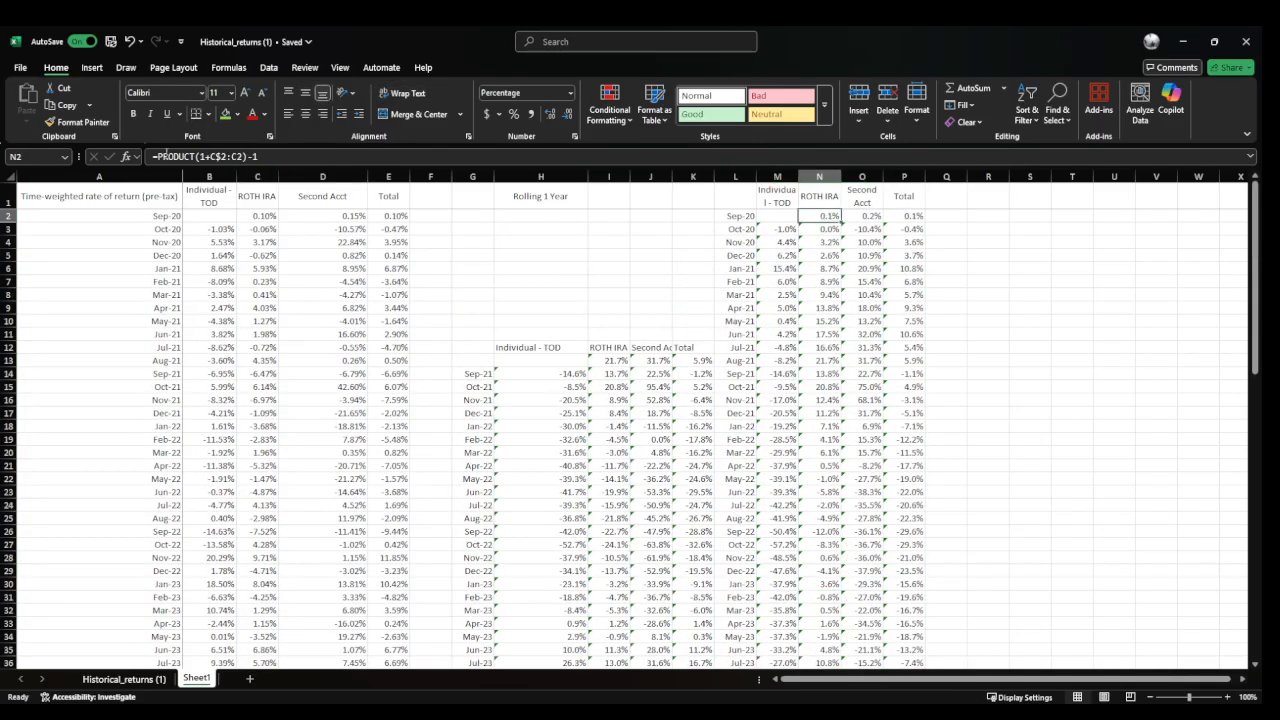
pyautogui.click(158, 156)
pyautogui.write('IFERROR(')
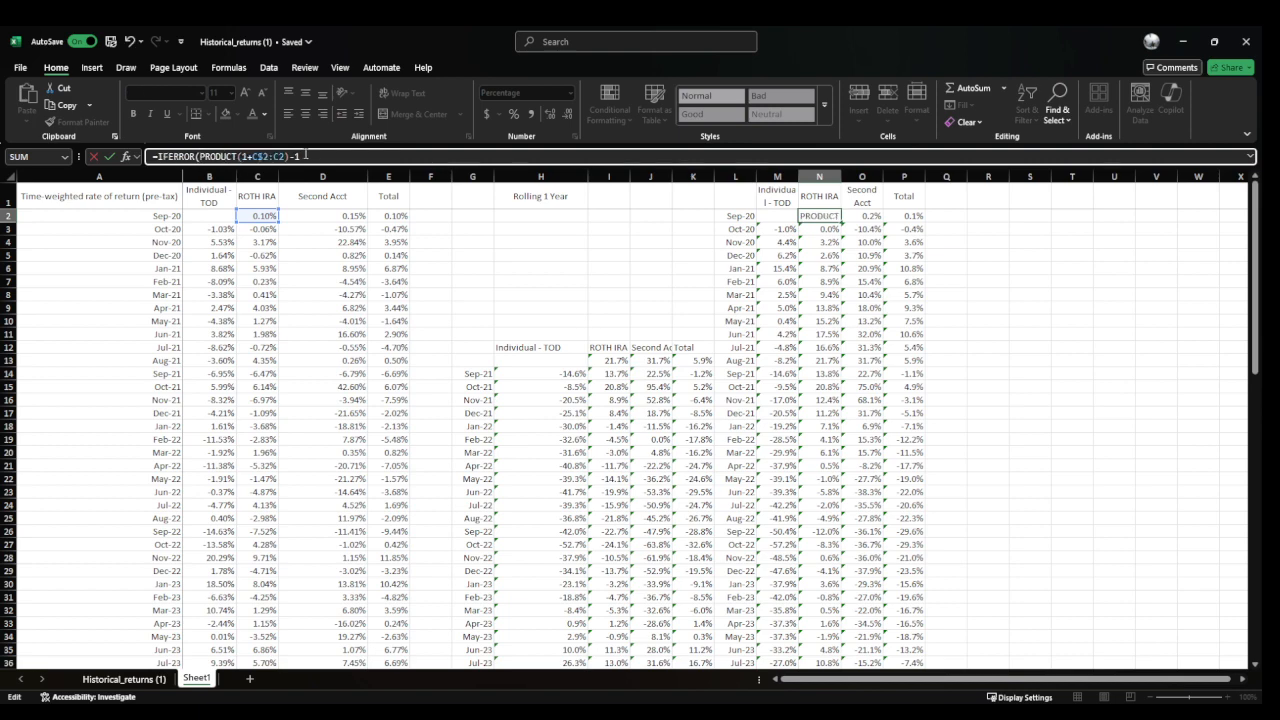
pyautogui.write(',"")')
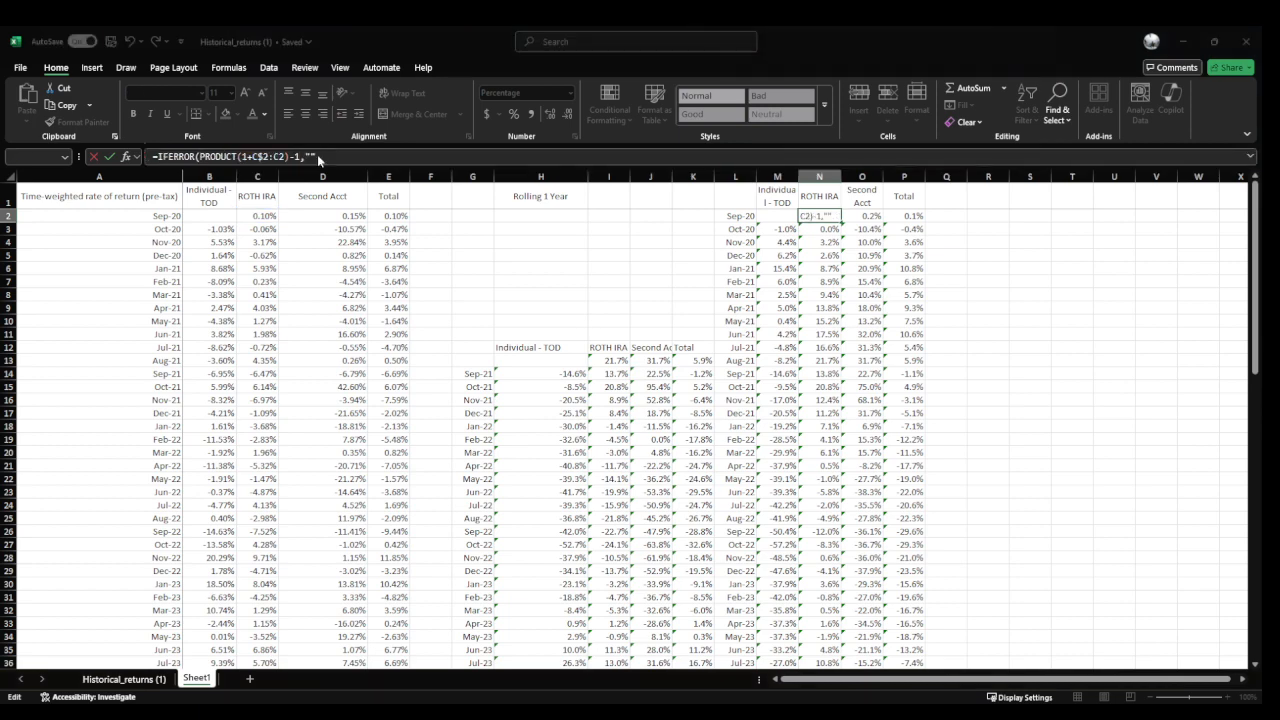
pyautogui.hotkey('ctrl', 'Return')
# Fill the IFERROR formula from N2 across to column P and down through row 61
pyautogui.hotkey('shift', 'Right')
pyautogui.hotkey('shift', 'Right')
pyautogui.hotkey('ctrl', 'shift', 'Down')
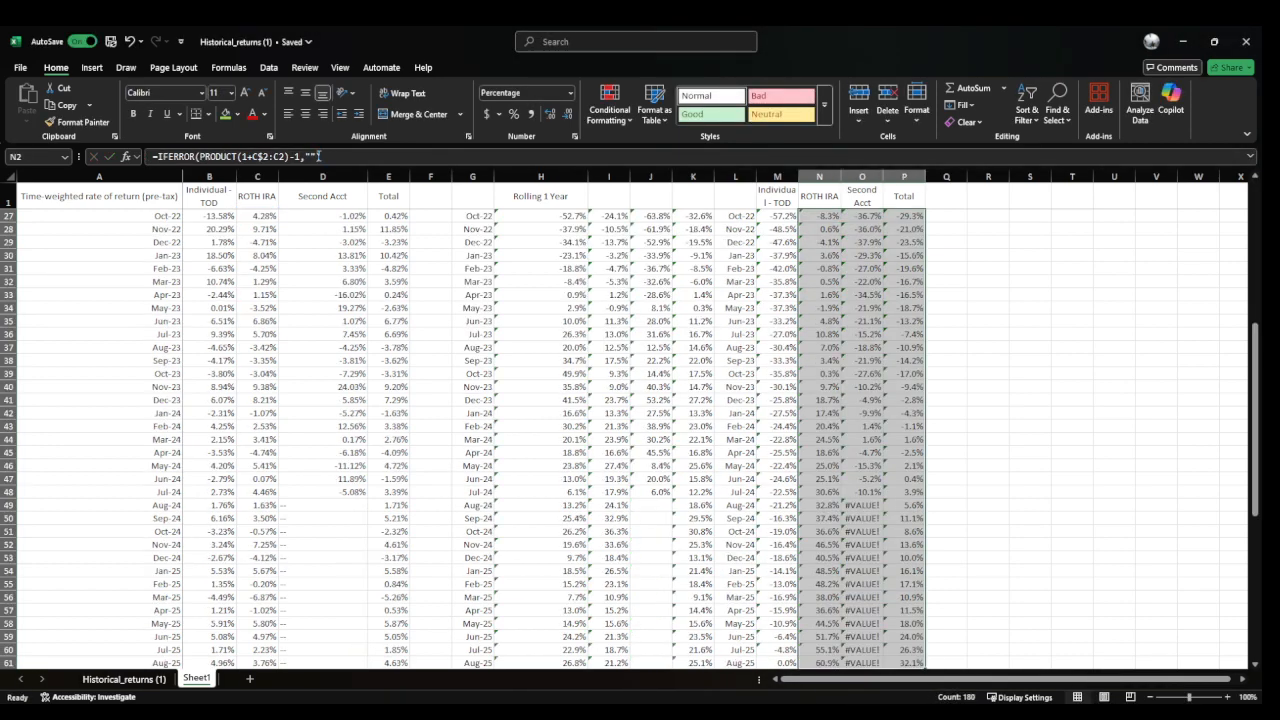
pyautogui.hotkey('ctrl', 'd')
# Change M3 to =IFERROR(PRODUCT(1+B$2:B3)-1,"") and fill it down column M through row 61
pyautogui.press('Down')
pyautogui.press('Left')
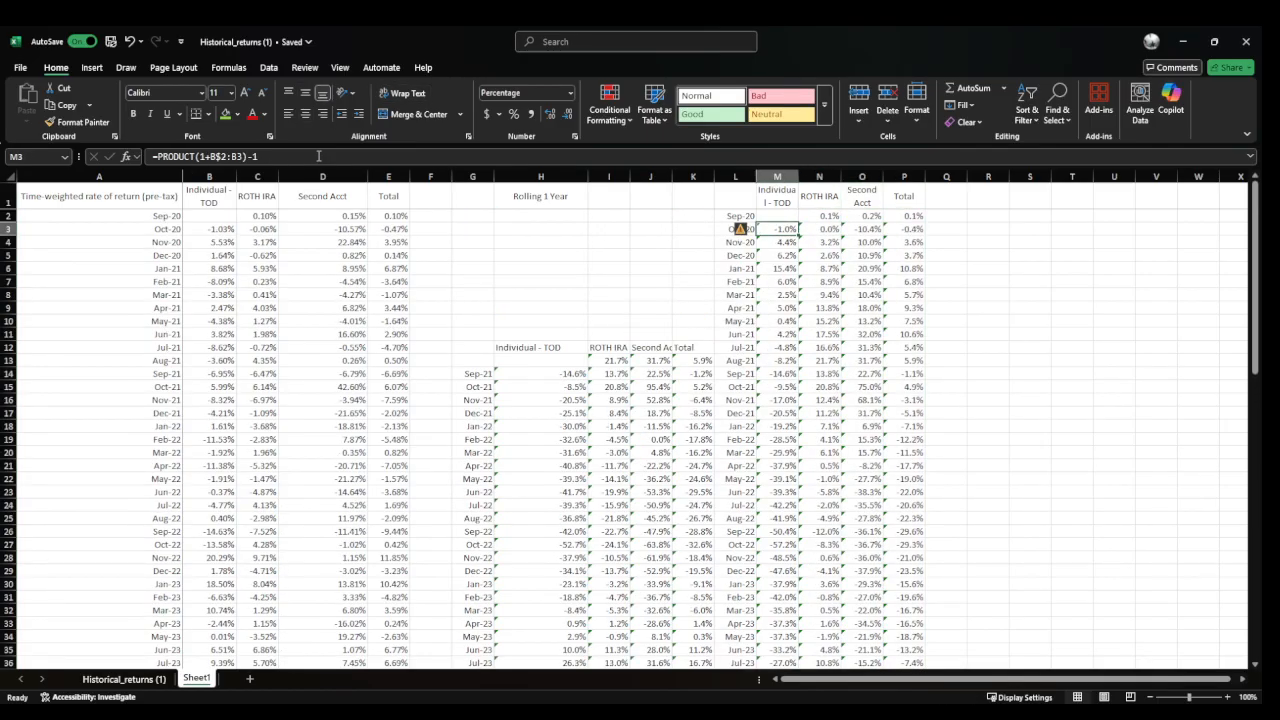
pyautogui.click(155, 157)
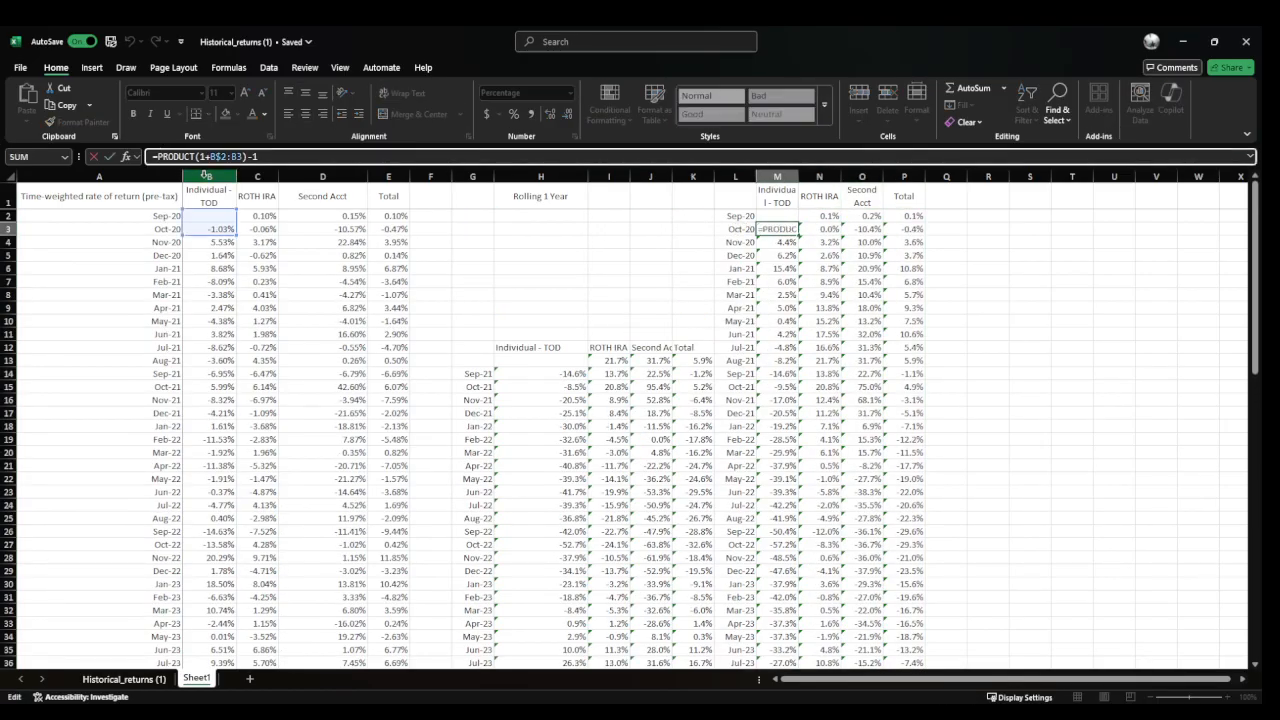
pyautogui.write('IFERROR(')
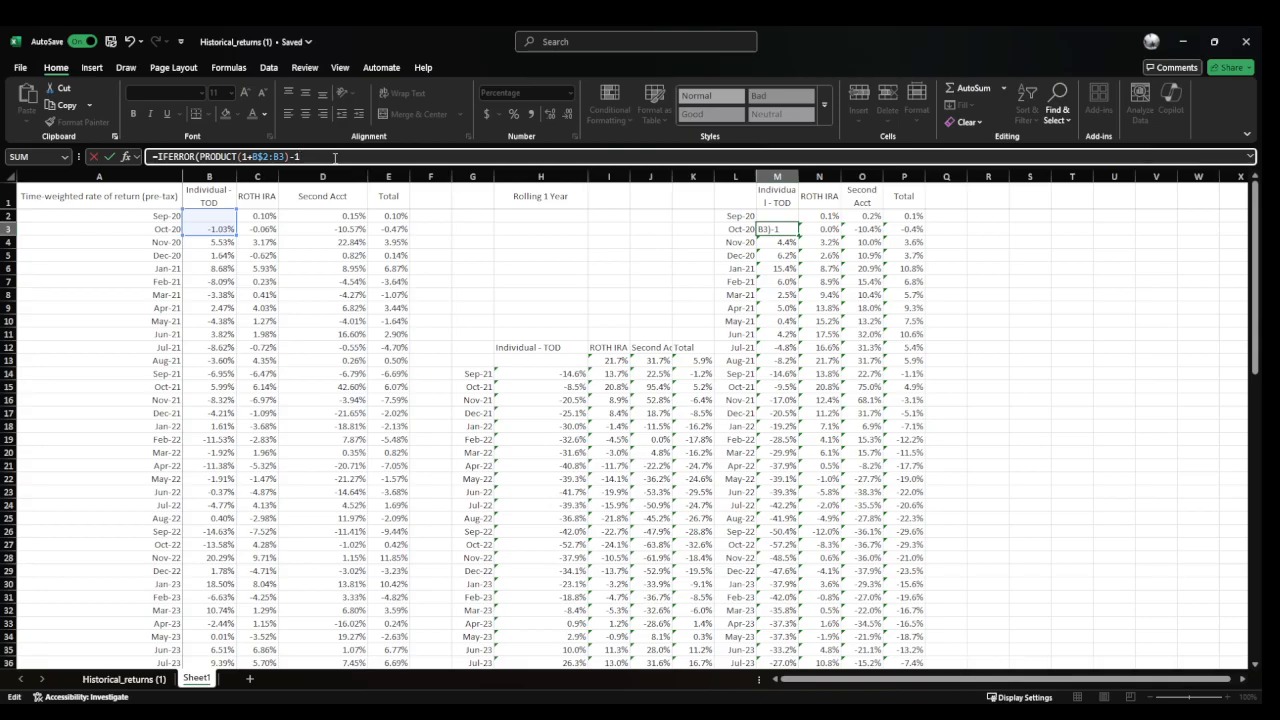
pyautogui.write(',"")')
pyautogui.hotkey('ctrl', 'Return')
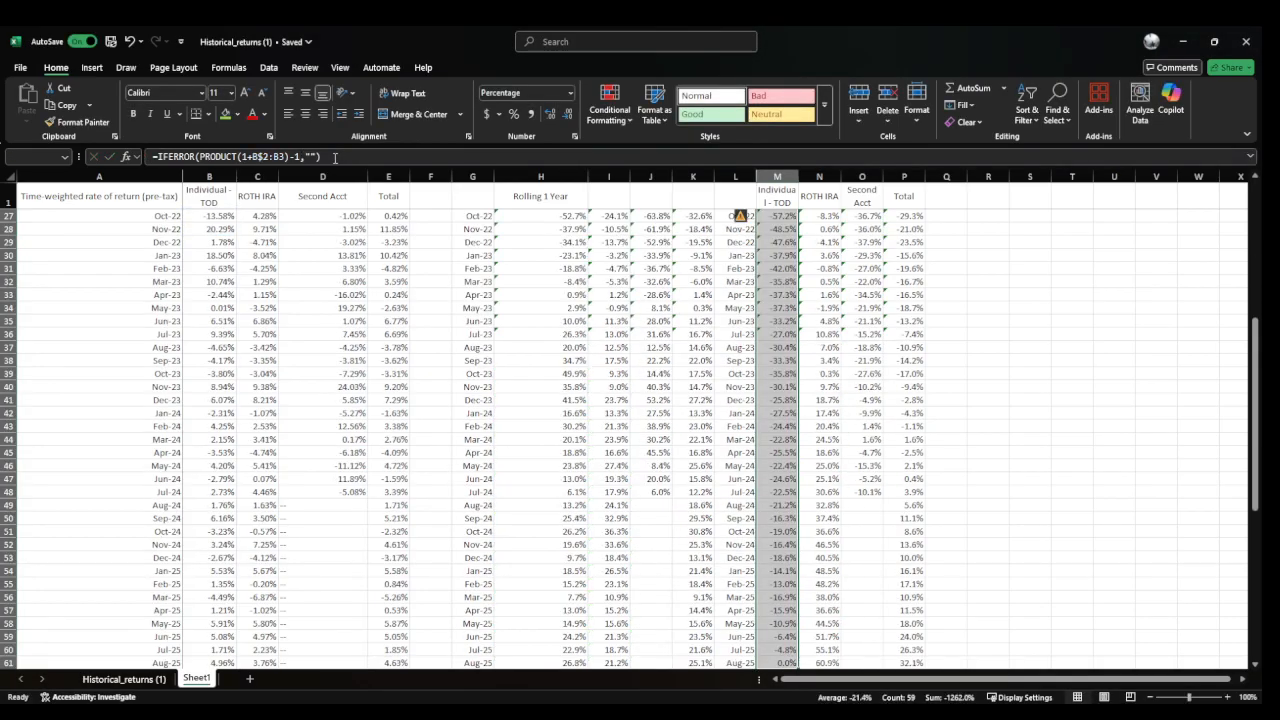
# Insert a line chart from the whole cumulative return table, L1:P61, including headings and months
pyautogui.press('Right')
pyautogui.press('Left')
pyautogui.press('Left')
pyautogui.press('Up')
pyautogui.press('Up')
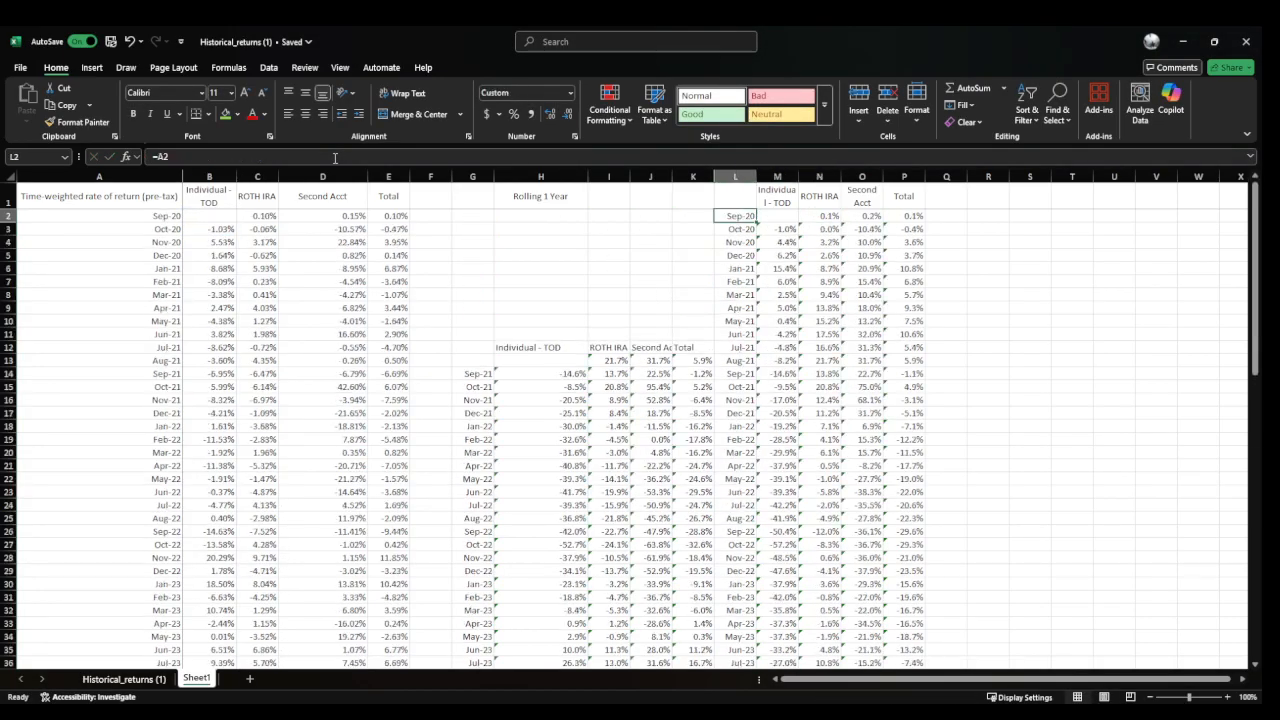
pyautogui.hotkey('shift', 'Right')
pyautogui.hotkey('shift', 'Right')
pyautogui.hotkey('shift', 'Right')
pyautogui.hotkey('shift', 'Right')
pyautogui.hotkey('ctrl', 'shift', 'Down')
pyautogui.hotkey('ctrl', 'shift', 'Down')
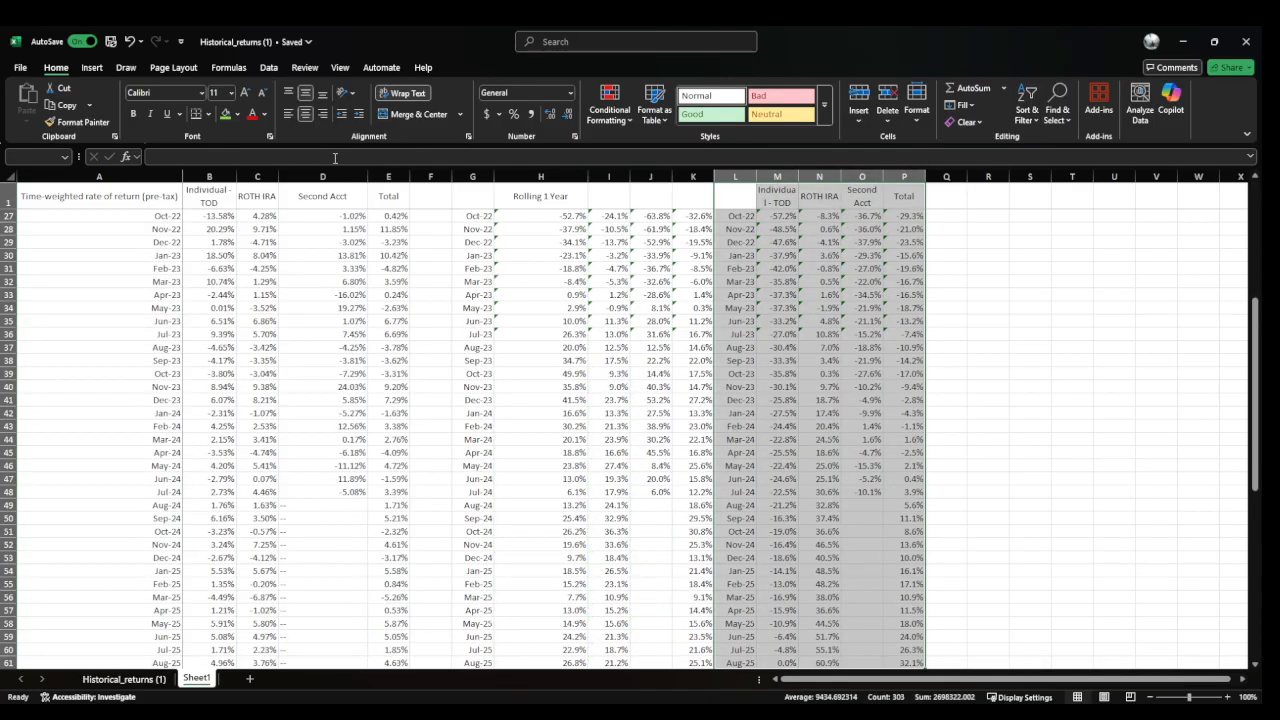
pyautogui.click(91, 67)
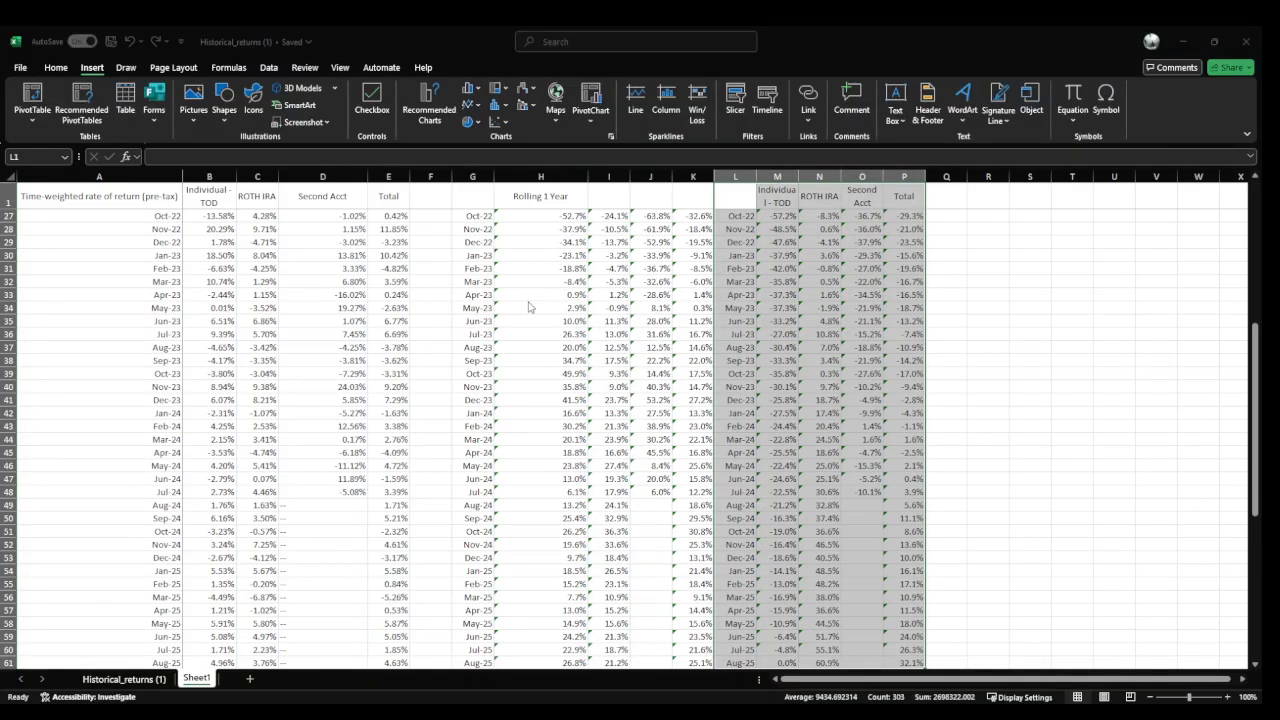
pyautogui.hotkey('alt', 'F1')
# Move the new chart below the table, beside the Rolling 1 Year chart
pyautogui.moveTo(640, 360); pyautogui.dragTo(742, 474)
pyautogui.scroll(-5, 705, 455)
pyautogui.moveTo(714, 281); pyautogui.dragTo(839, 435)
pyautogui.scroll(-4, 829, 277)
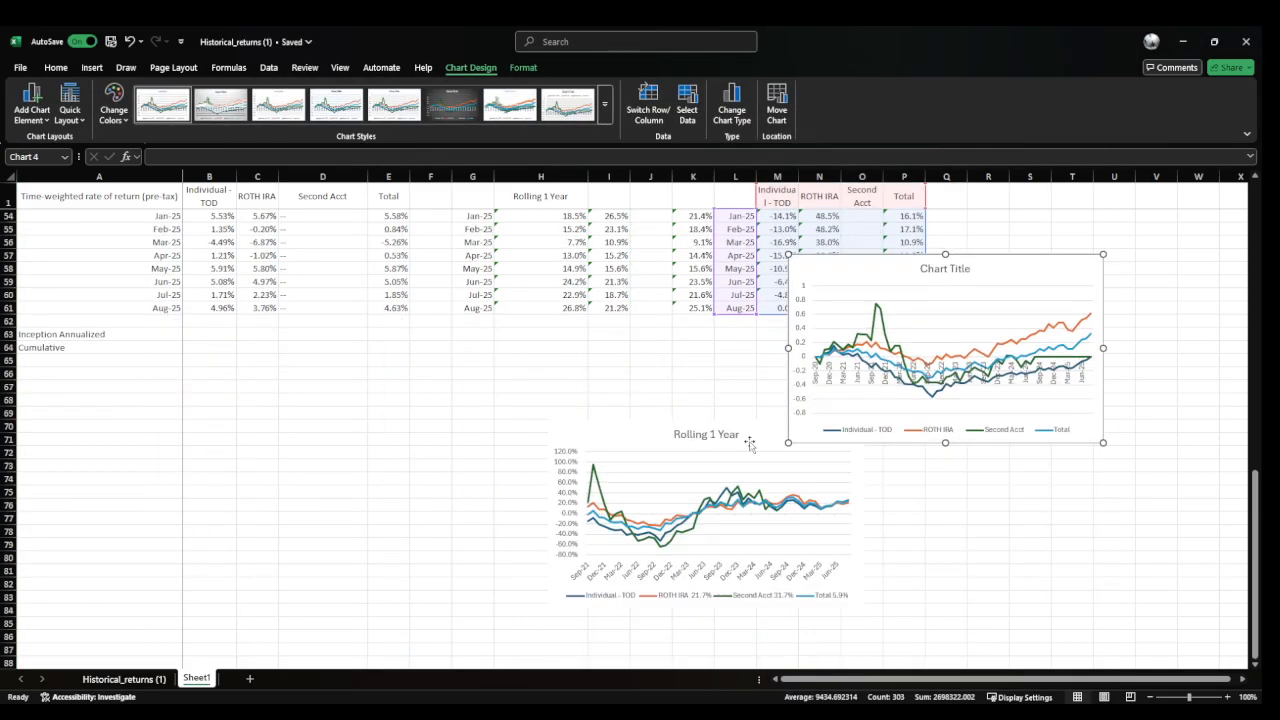
pyautogui.moveTo(829, 277); pyautogui.dragTo(923, 435)
pyautogui.doubleClick(923, 435)
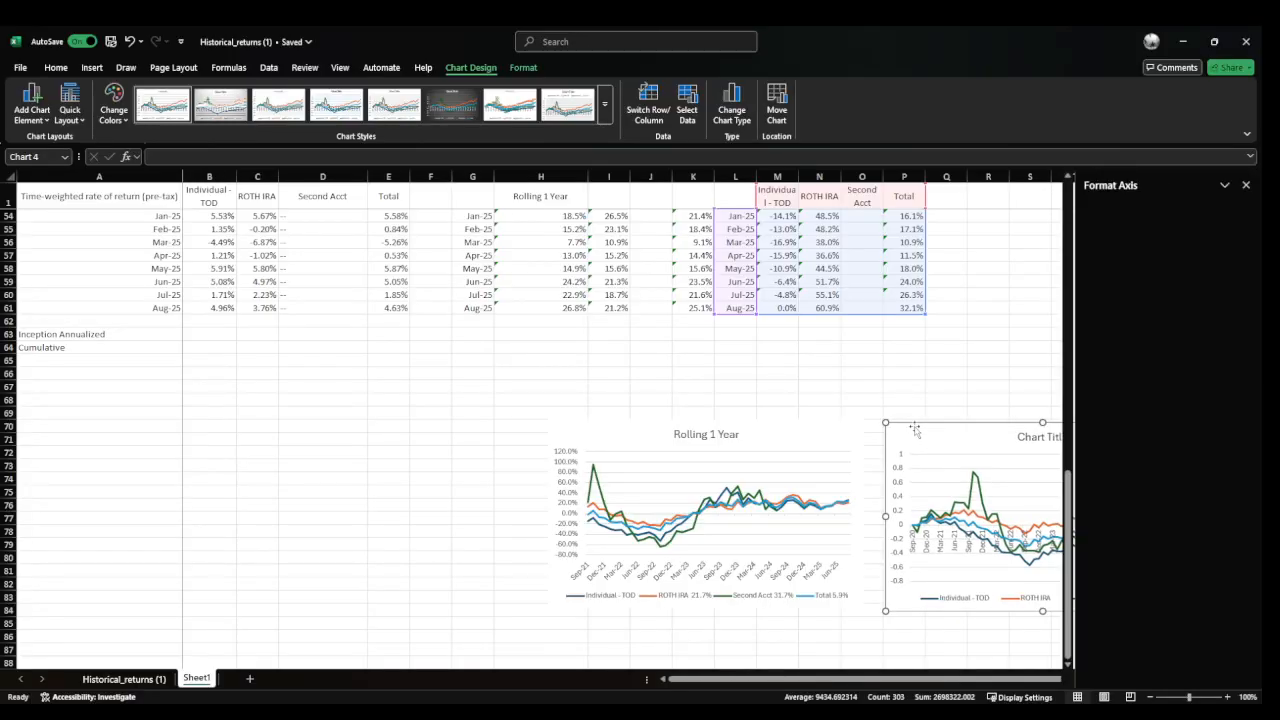
pyautogui.click(1241, 189)
pyautogui.click(953, 423)
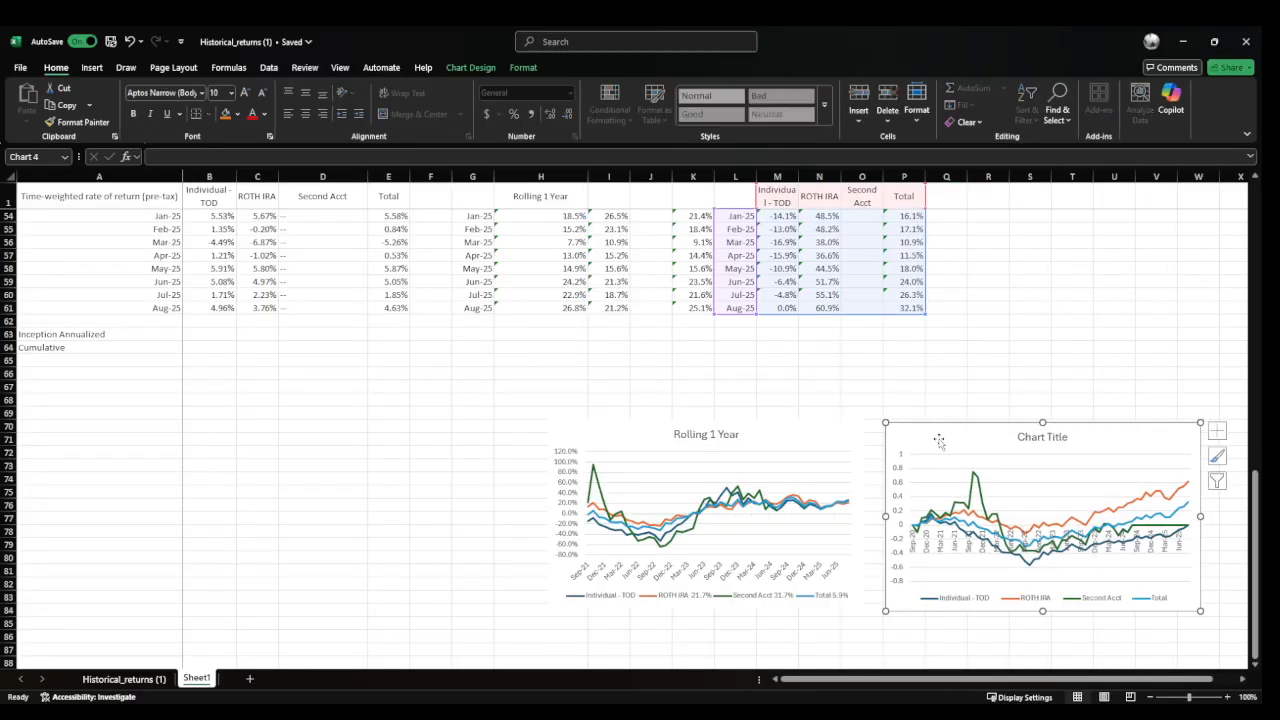
pyautogui.moveTo(953, 423); pyautogui.dragTo(946, 409)
# Set the Rolling 1 Year chart's vertical axis labels to percentages with 0 decimal places
pyautogui.click(561, 510)
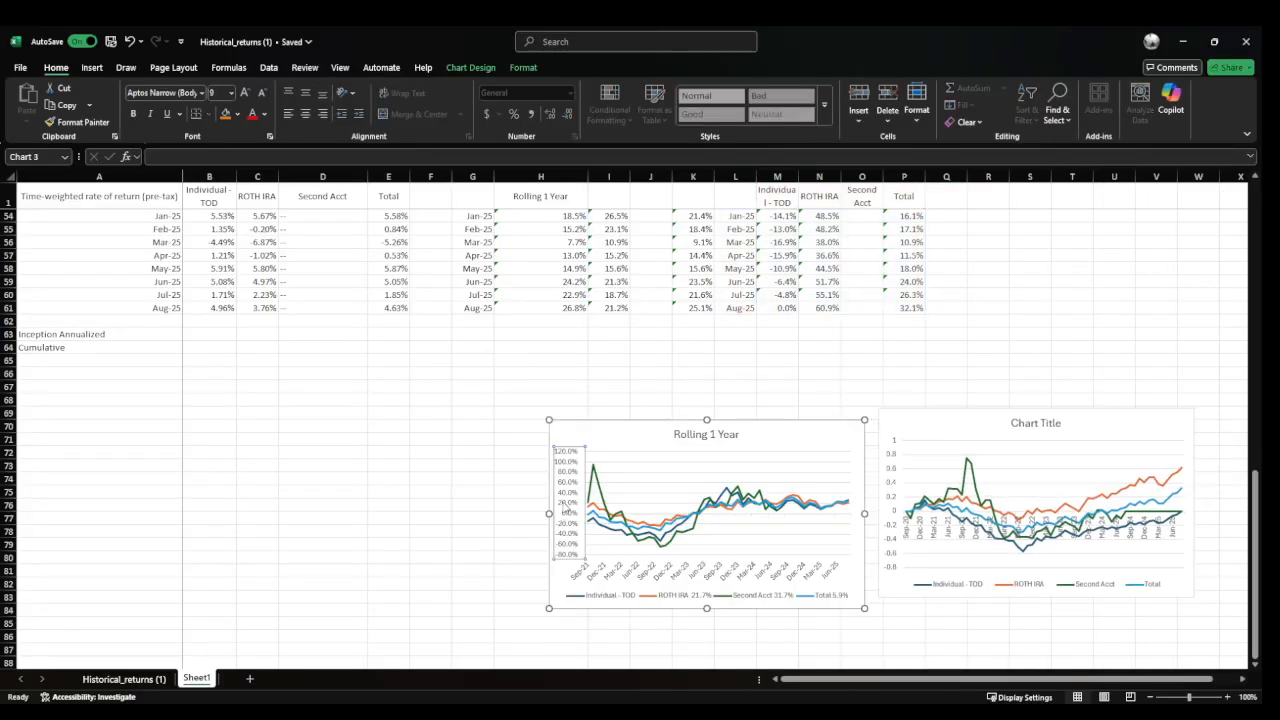
pyautogui.doubleClick(567, 510)
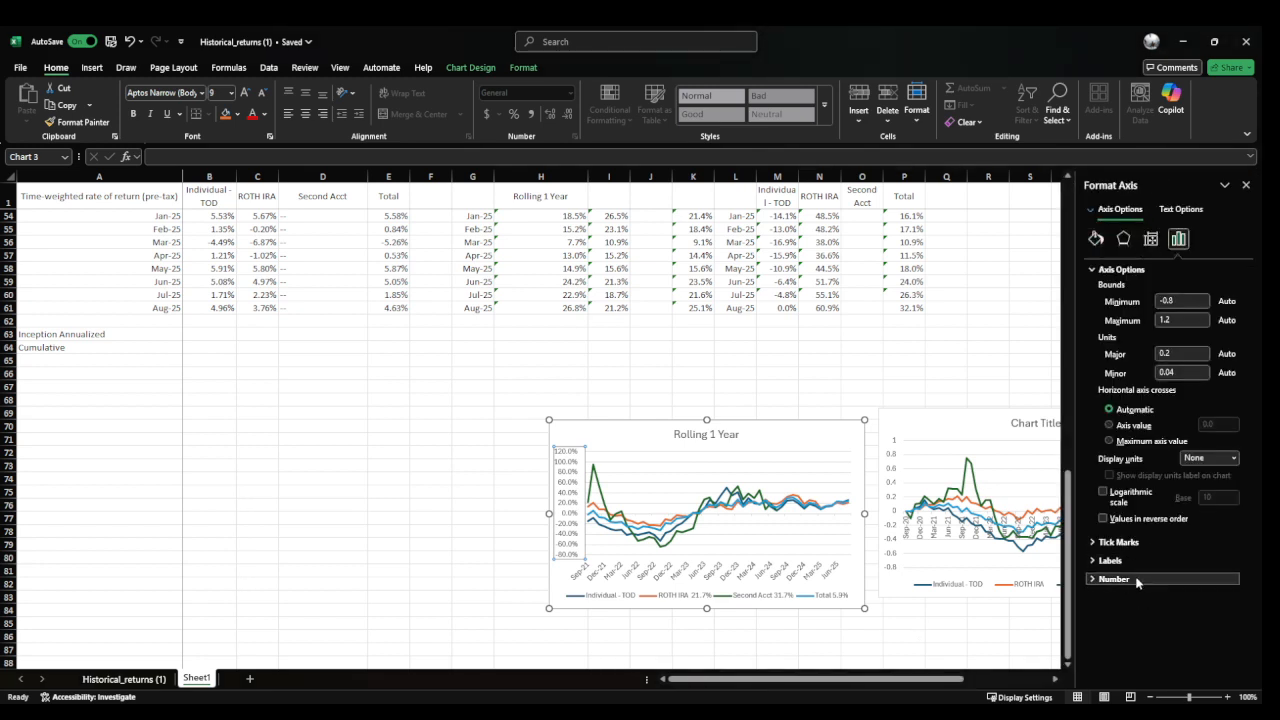
pyautogui.click(1130, 579)
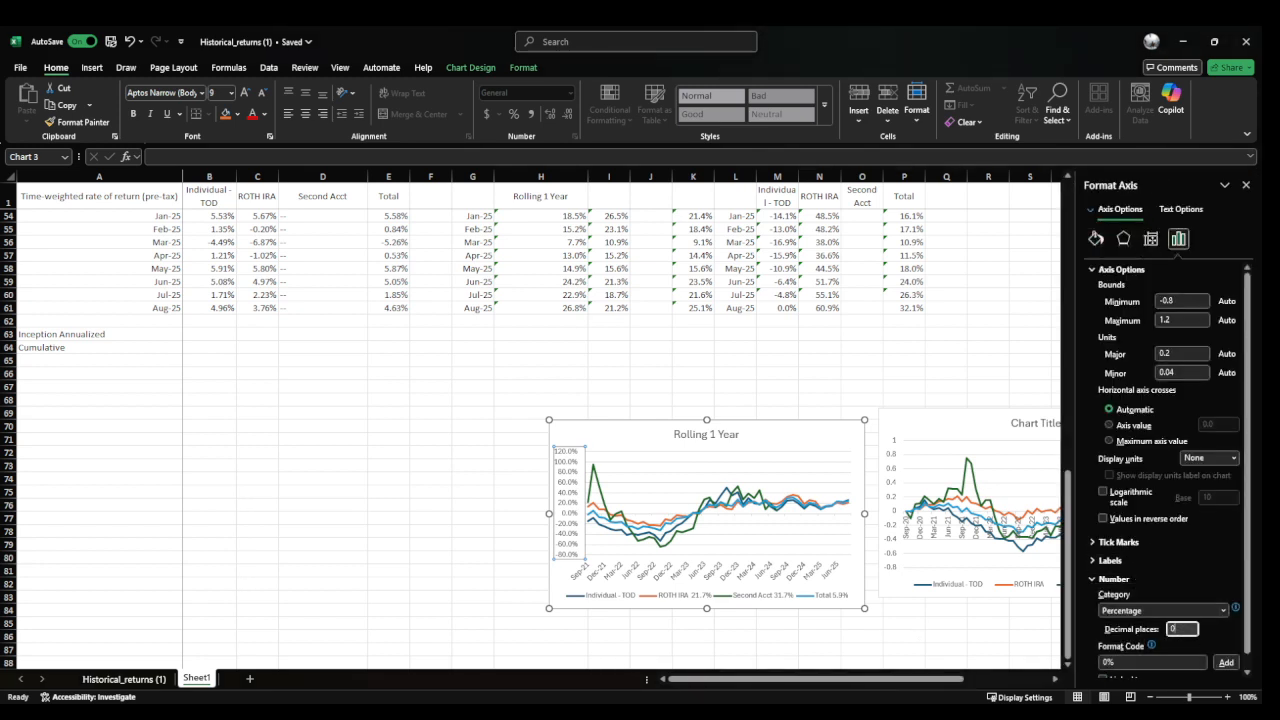
pyautogui.click(1246, 185)
pyautogui.click(969, 320)
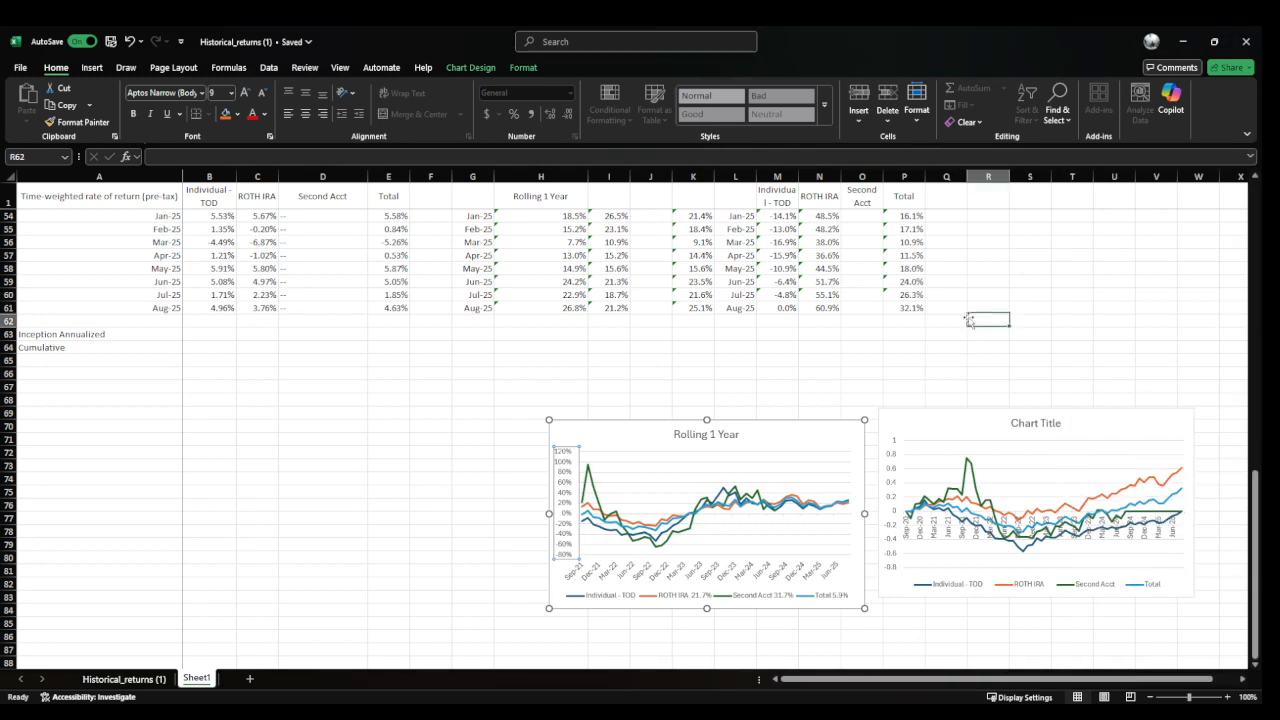
# Adjust the new chart's vertical position to roughly align with the Rolling 1 Year chart
pyautogui.click(945, 426)
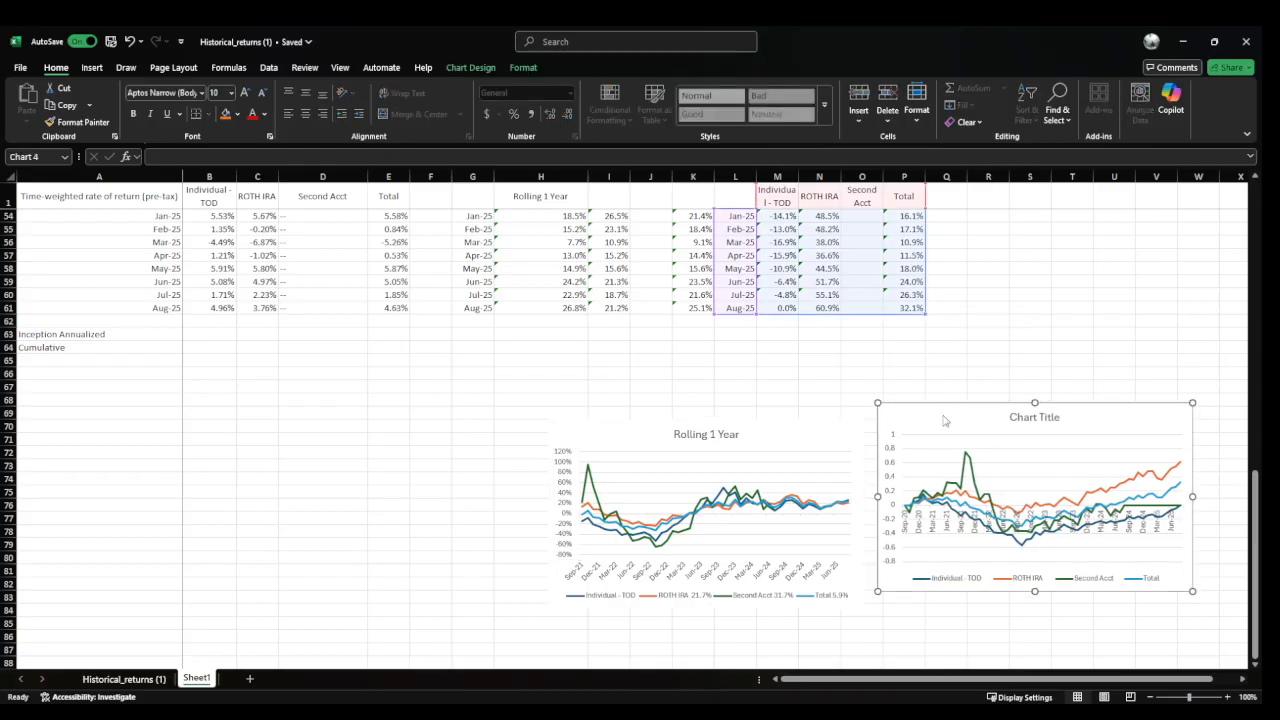
pyautogui.click(885, 346)
pyautogui.click(931, 422)
pyautogui.moveTo(931, 422); pyautogui.dragTo(931, 431)
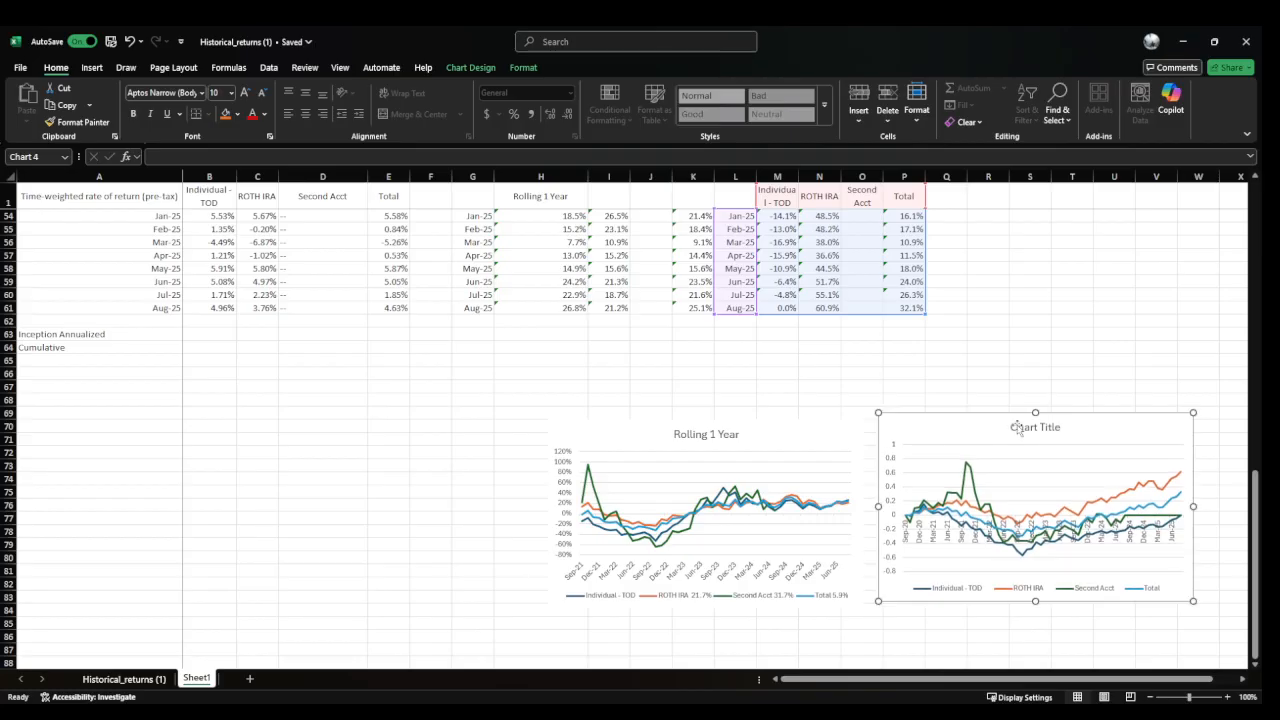
# Title the new chart "Cumulative Perf"
pyautogui.click(1017, 427)
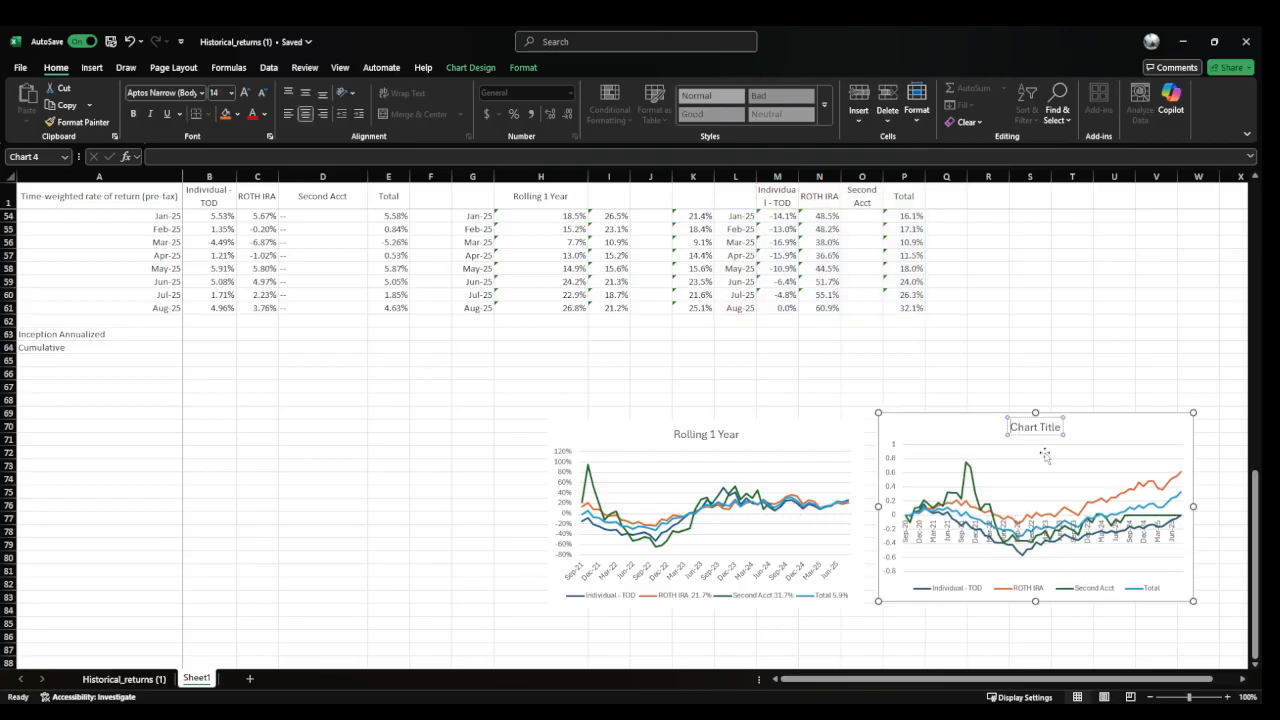
pyautogui.hotkey('ctrl', 'a')
pyautogui.write('Cumulative Perf')
pyautogui.click(950, 304)
# Format the Cumulative Perf chart's vertical axis labels as percentages with 0 decimal places
pyautogui.click(893, 458)
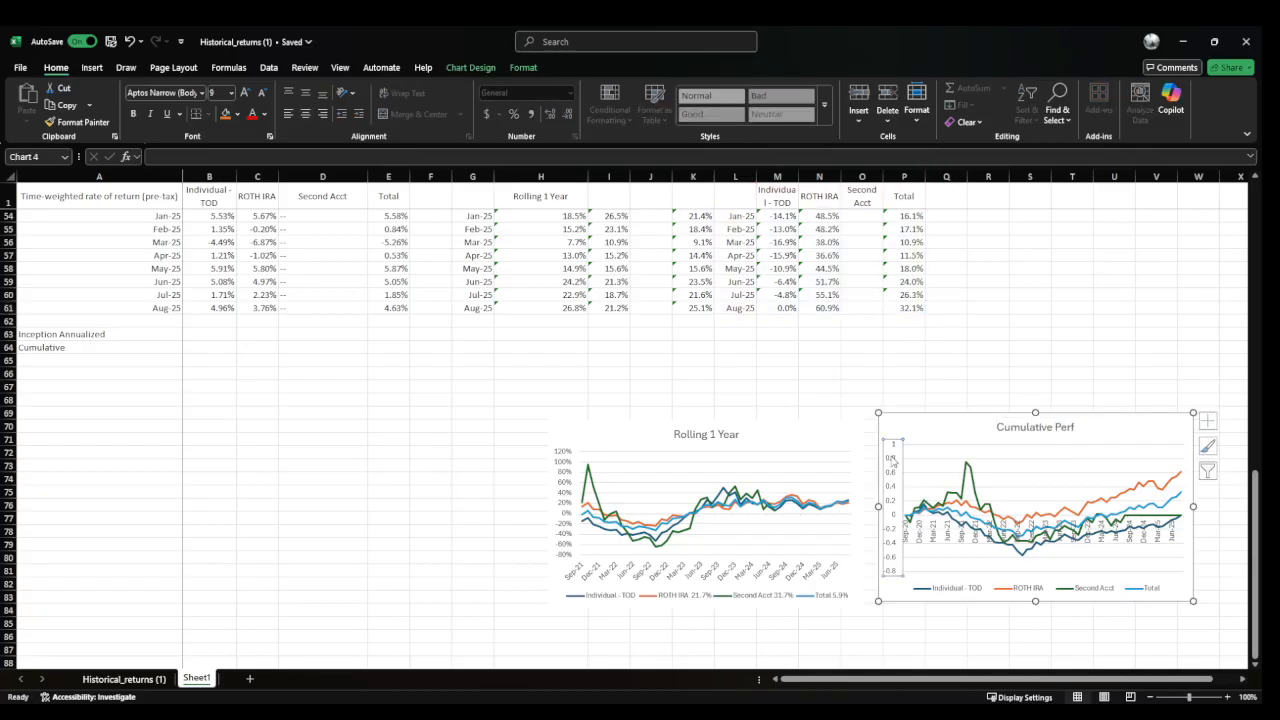
pyautogui.rightClick(893, 462)
pyautogui.click(926, 613)
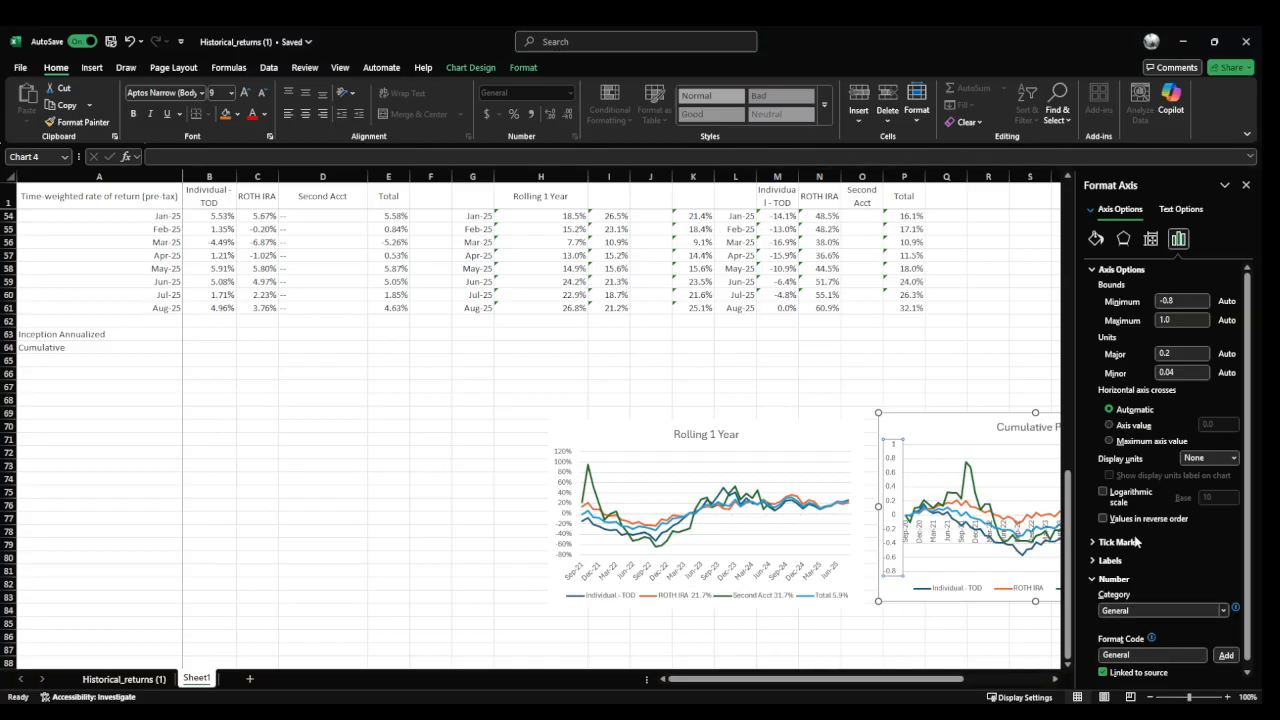
pyautogui.click(1136, 542)
pyautogui.click(1184, 629)
pyautogui.write('0')
pyautogui.press('Return')
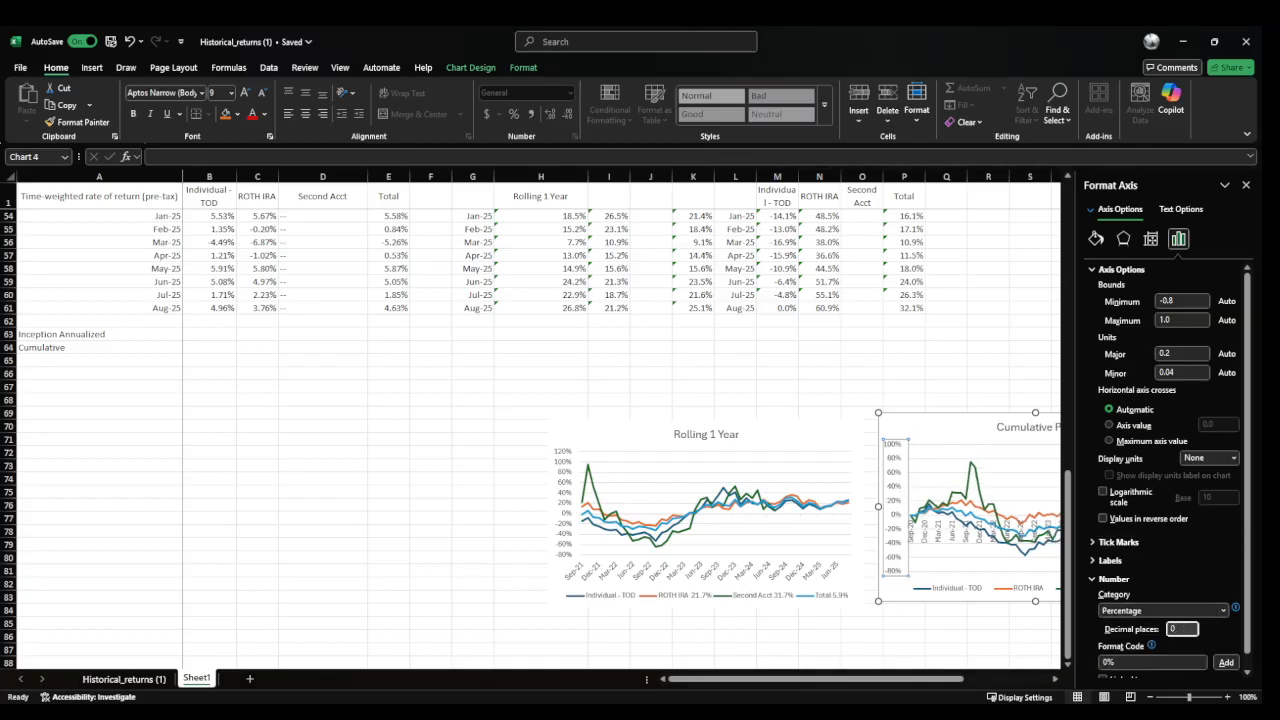
pyautogui.click(1246, 185)
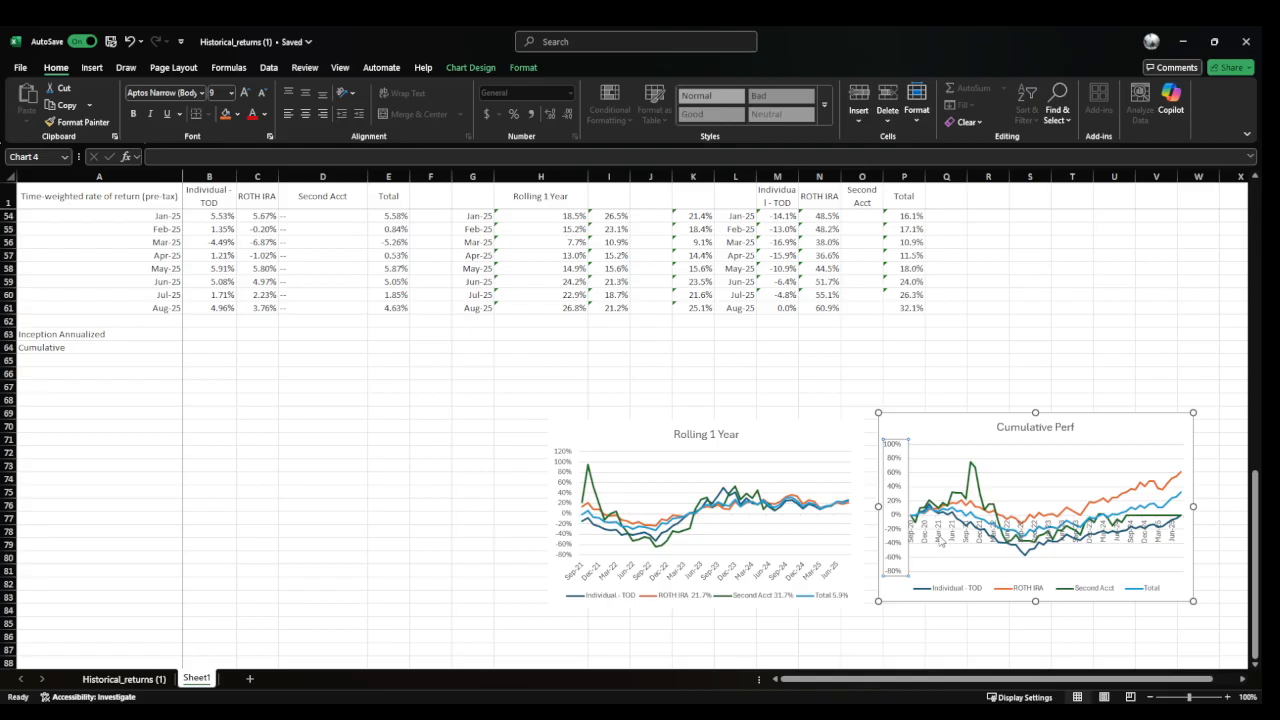
# Place the Cumulative Perf chart's date axis labels beneath the plot area instead of along the zero line
pyautogui.press('Escape')
pyautogui.doubleClick(1024, 540)
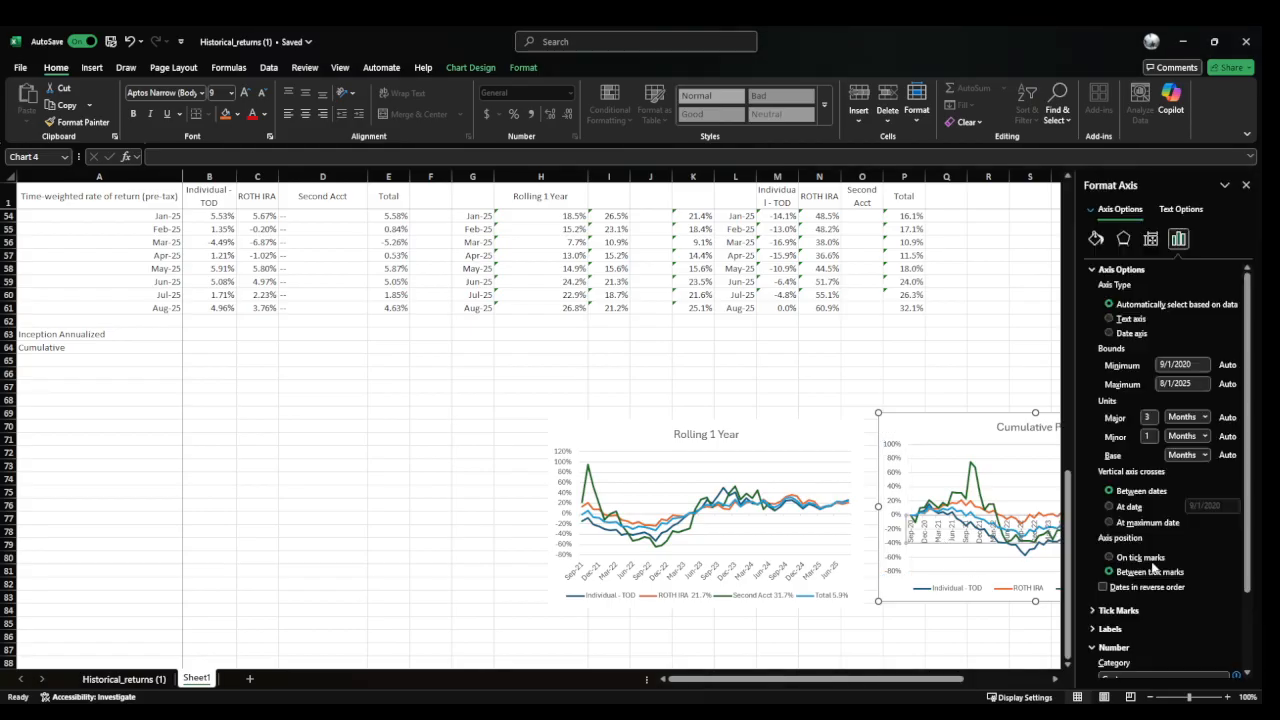
pyautogui.click(1116, 640)
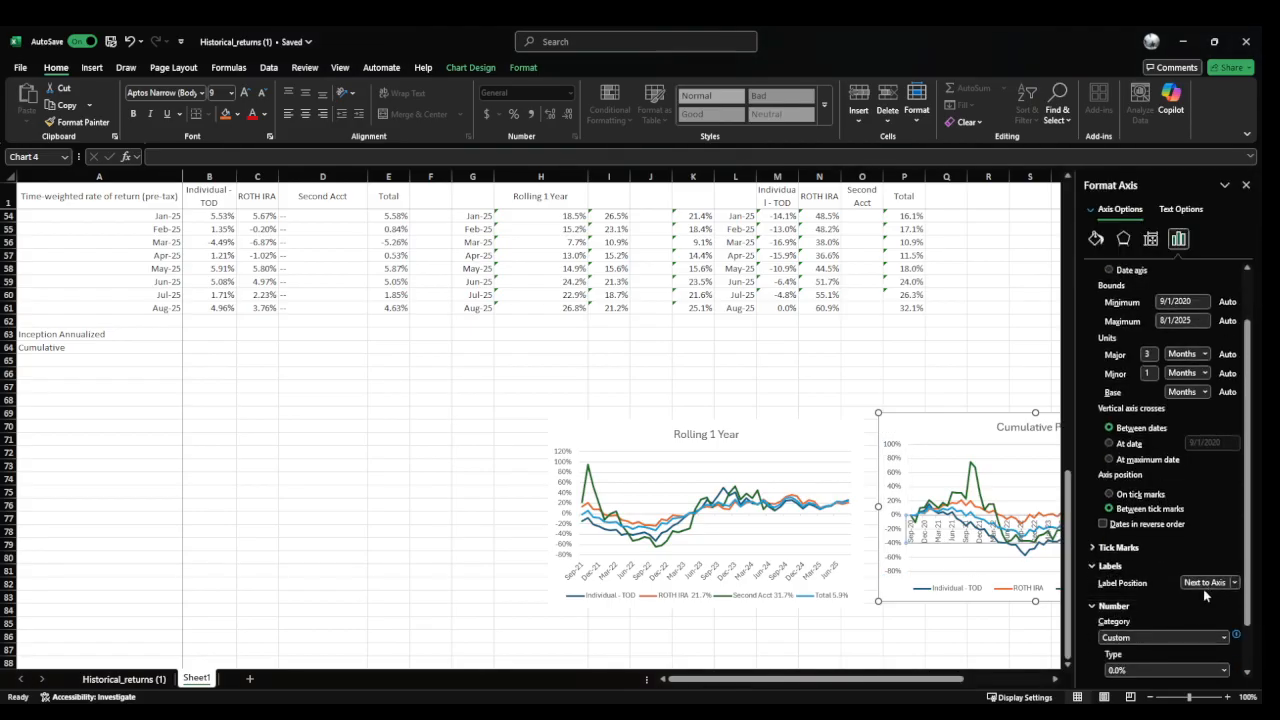
pyautogui.click(1246, 185)
pyautogui.click(1066, 295)
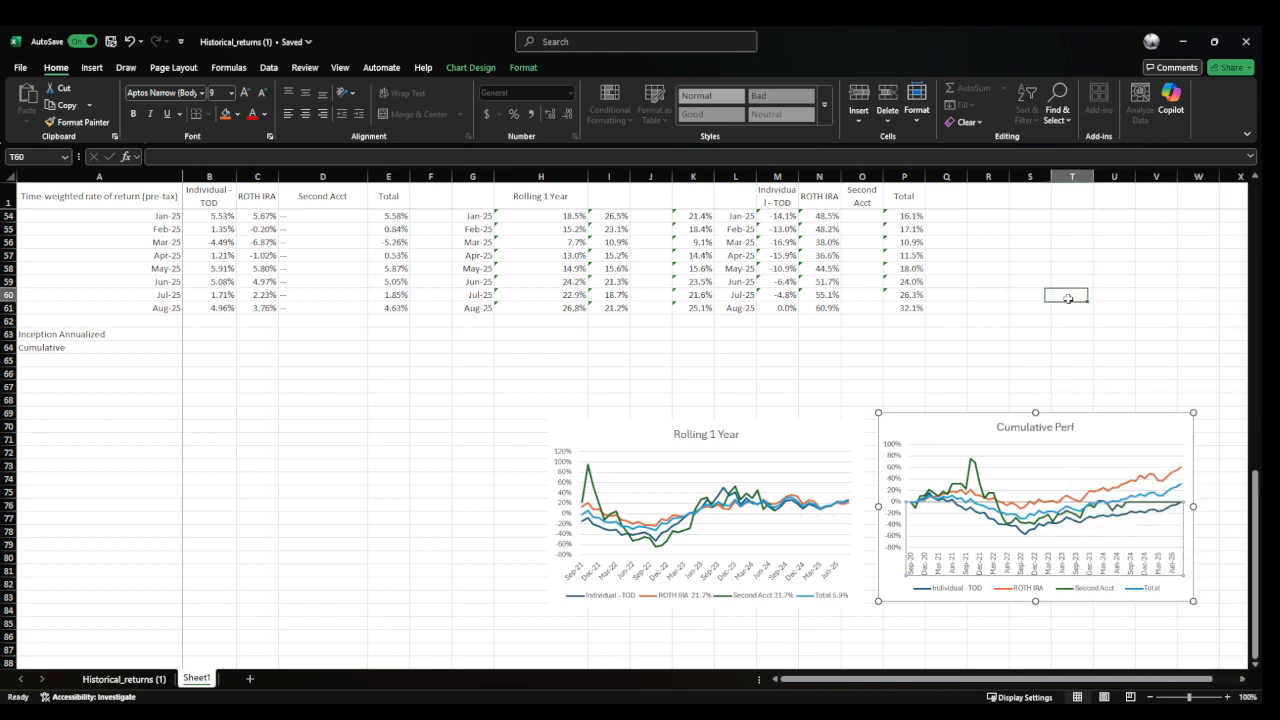
# Enter the note "well fuck" in cell P86 beneath the charts and set its font size to 50
pyautogui.scroll(-2, 1051, 366)
pyautogui.click(897, 554)
pyautogui.write('well fuck')
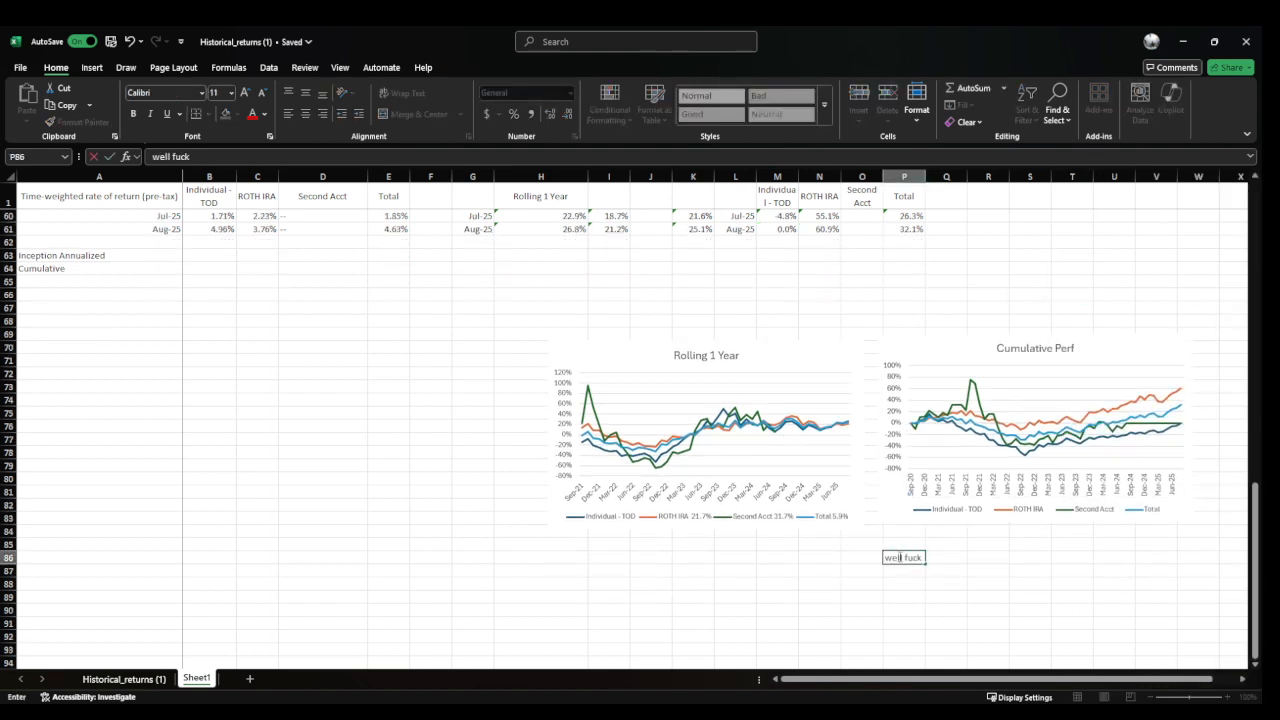
pyautogui.hotkey('ctrl', 'Return')
pyautogui.click(887, 572)
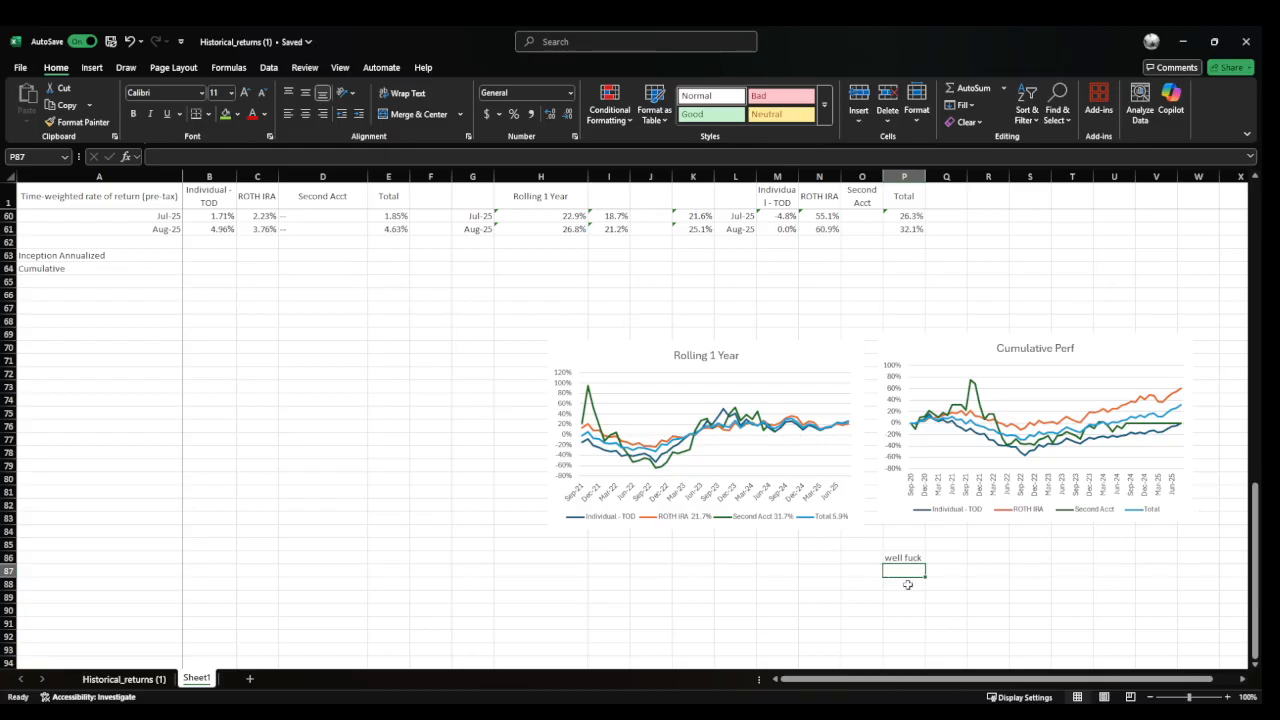
pyautogui.click(903, 557)
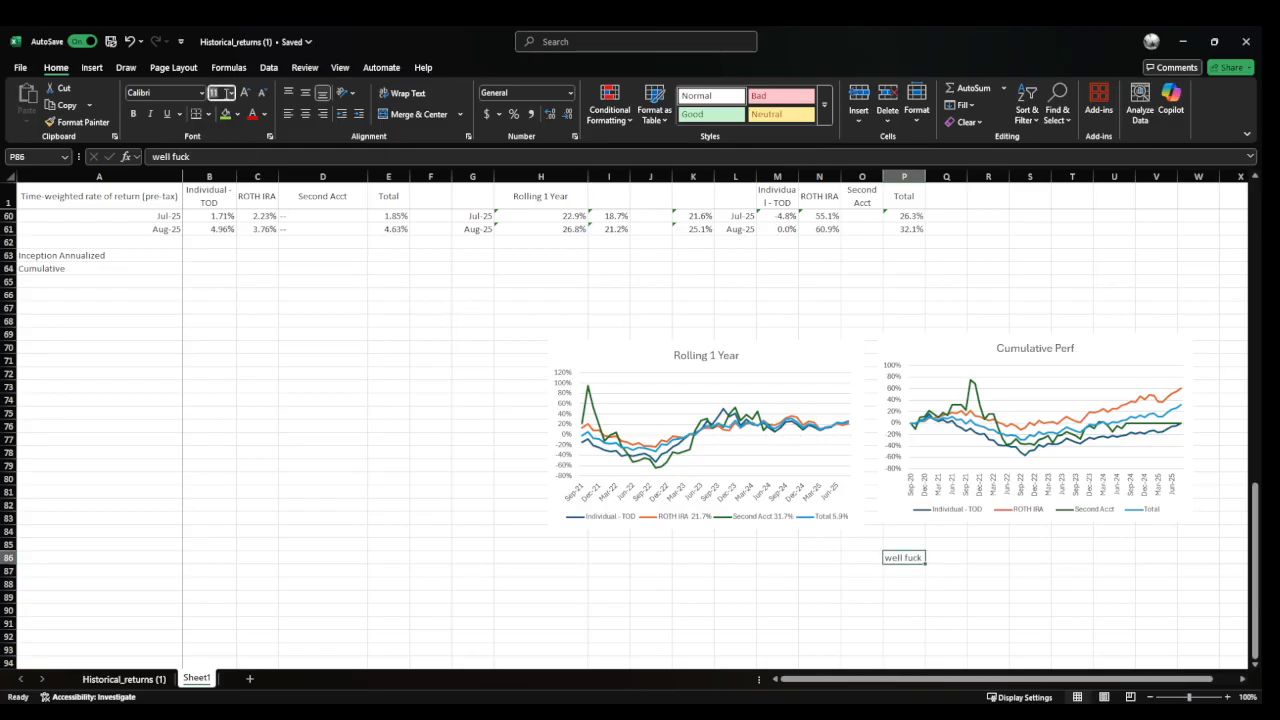
pyautogui.write('50')
pyautogui.press('Return')
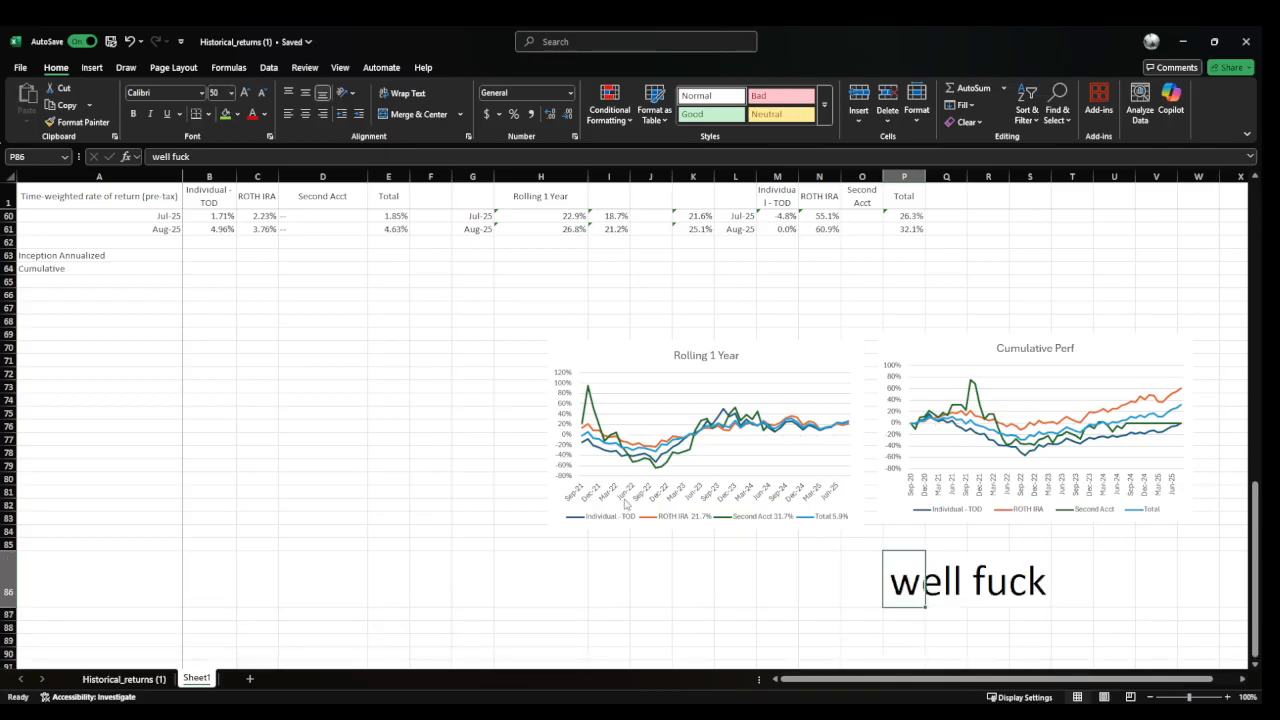
# Extend the note in P86 to read "well fuck. SPX smokes me" and check its full width
pyautogui.press('F2')
pyautogui.write('.')
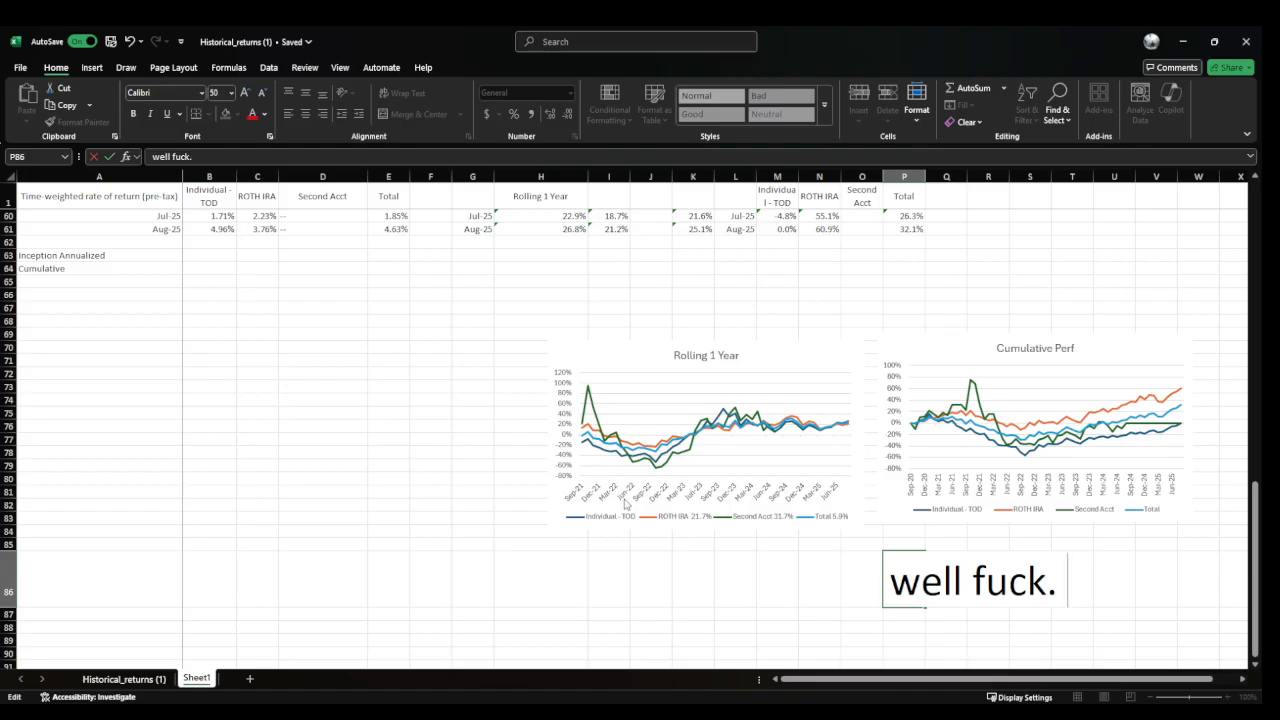
pyautogui.write(' SPX smok')
pyautogui.press('BackSpace')
pyautogui.write('okes me')
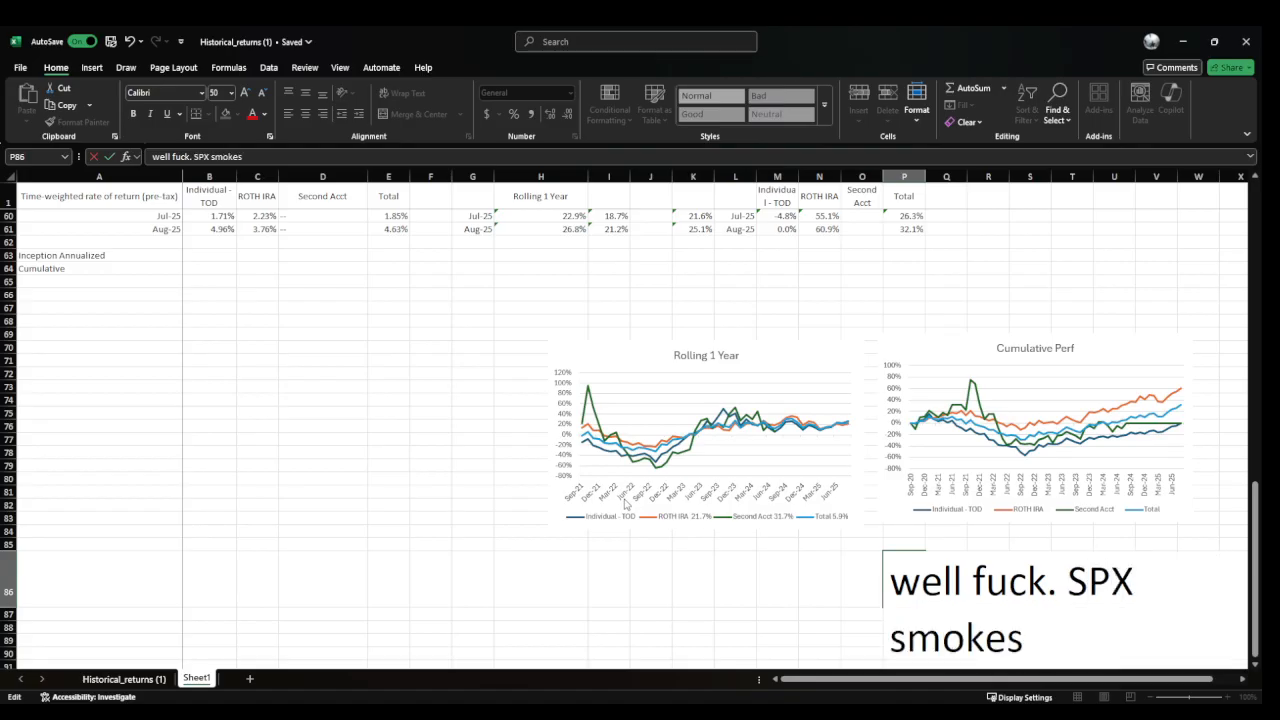
pyautogui.hotkey('ctrl', 'Return')
pyautogui.press('Right')
pyautogui.press('Right')
pyautogui.press('Right')
pyautogui.press('Right')
pyautogui.press('Right')
pyautogui.press('Right')
pyautogui.press('Right')
pyautogui.press('Right')
pyautogui.press('Right')
pyautogui.press('Right')
pyautogui.press('Right')
pyautogui.press('Right')
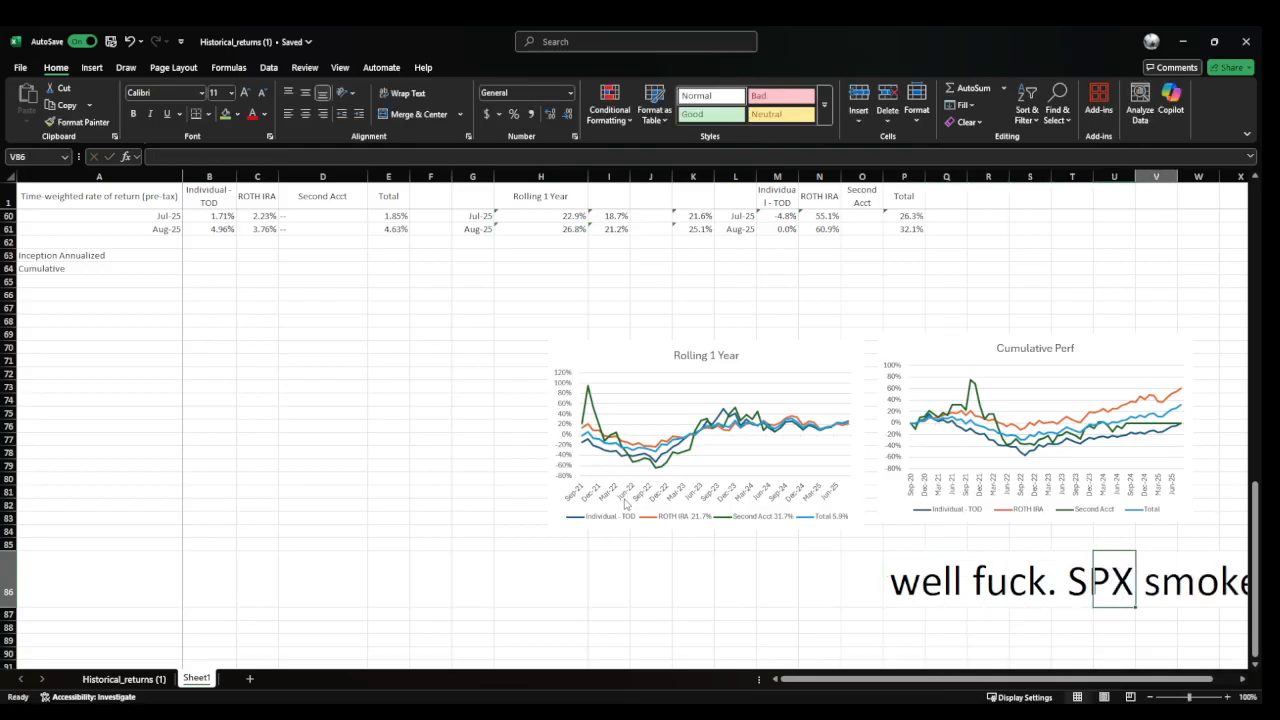
pyautogui.hotkey('ctrl', 'Left')
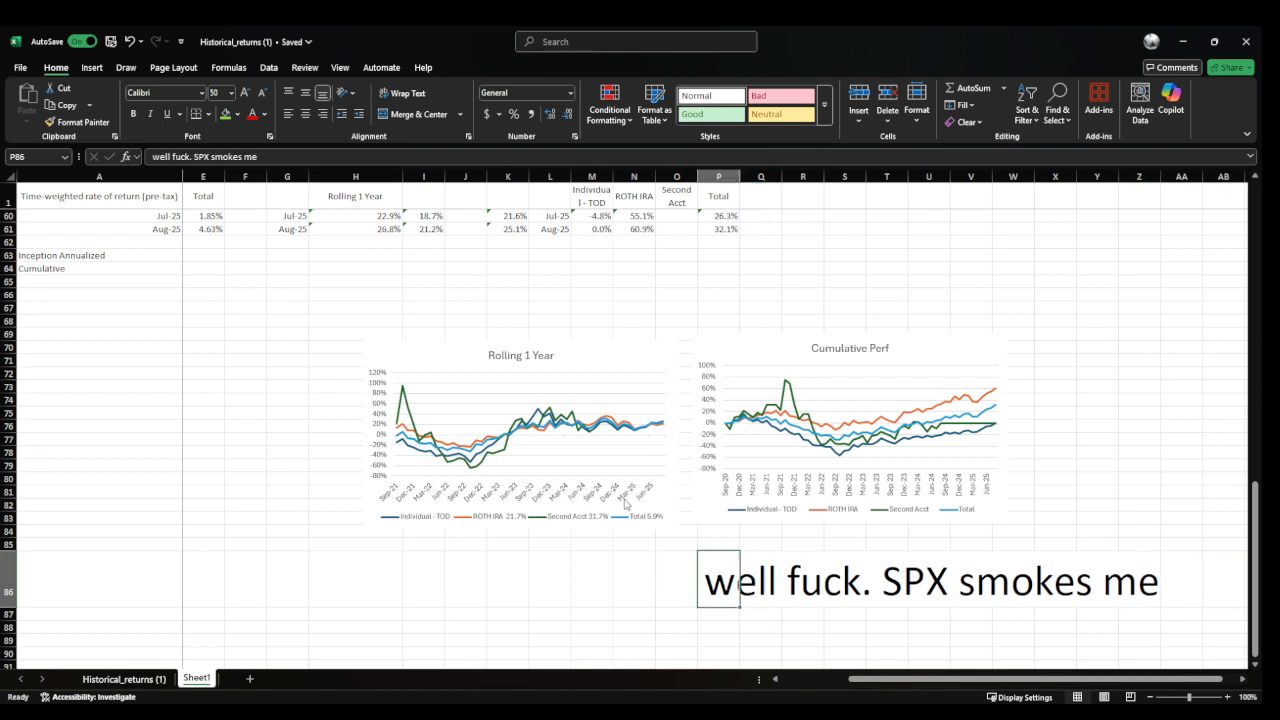
# Replace "SPX smokes me" in the P86 note with "PLTR donkeys smoke me" and check the whole line
pyautogui.press('F2')
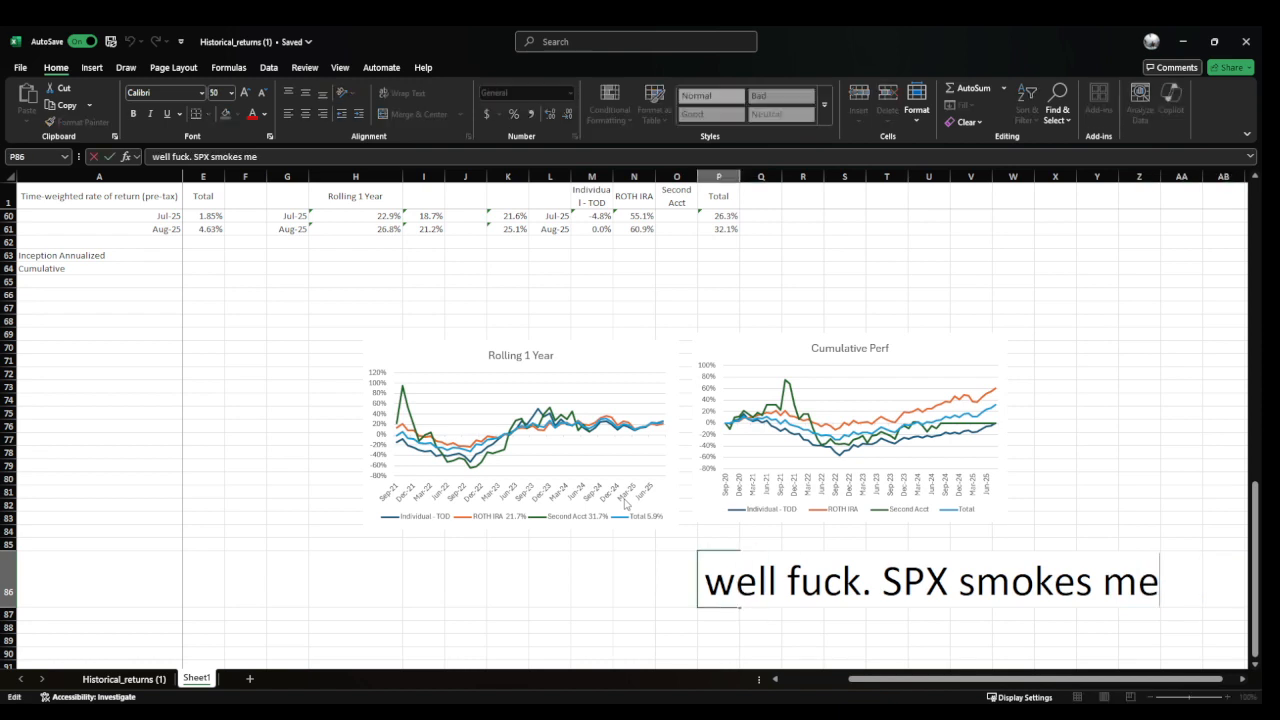
pyautogui.hotkey('ctrl', 'shift', 'Left')
pyautogui.hotkey('ctrl', 'shift', 'Left')
pyautogui.hotkey('ctrl', 'shift', 'Left')
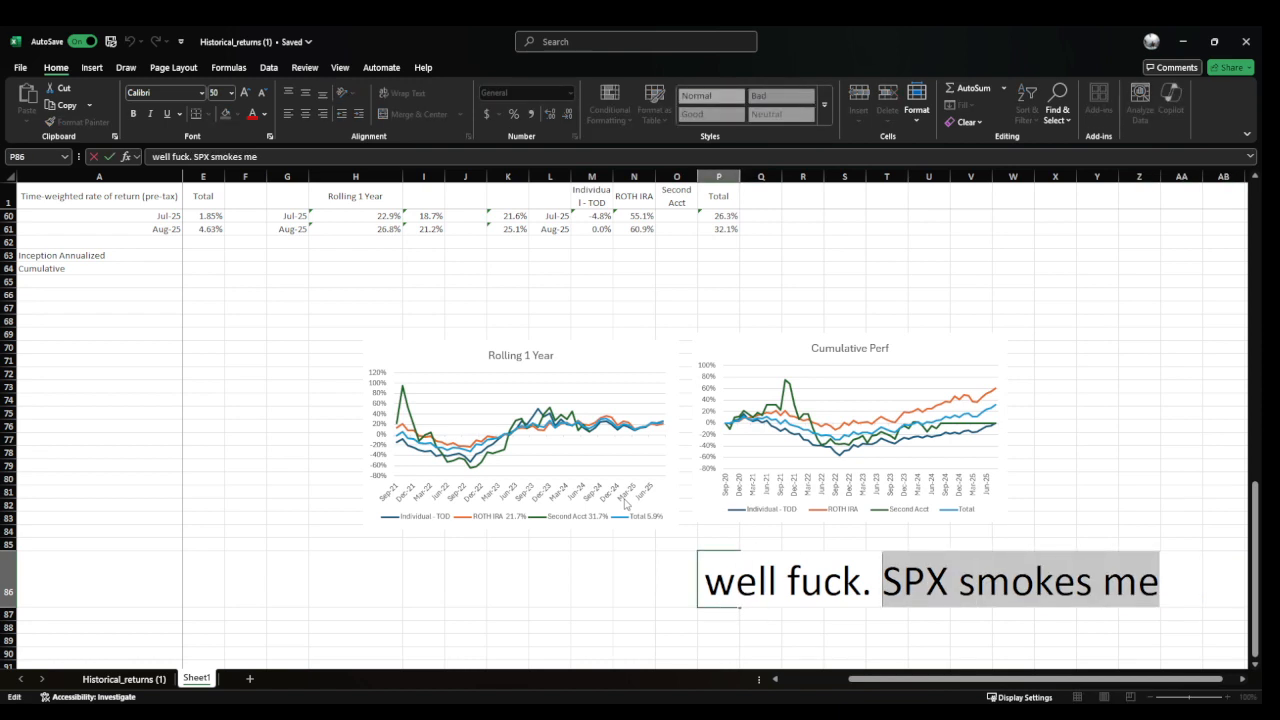
pyautogui.write('PLTR donkeys')
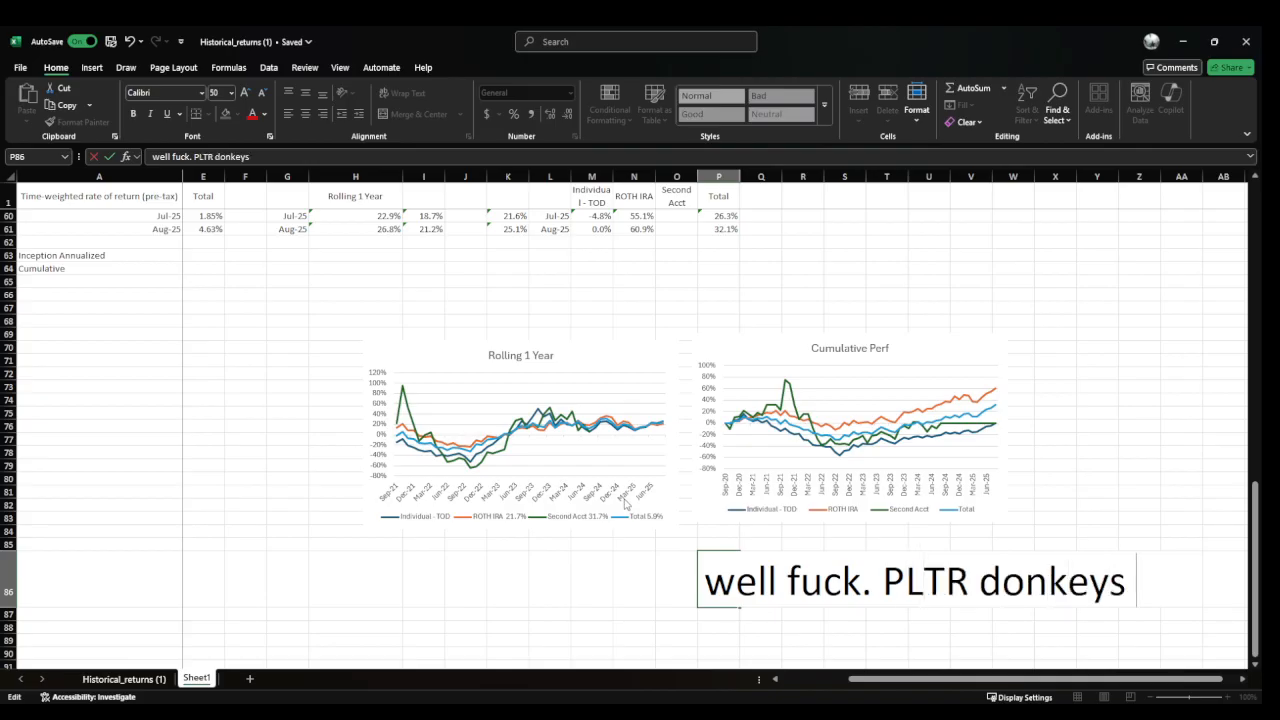
pyautogui.write(' smoke')
pyautogui.hotkey('ctrl', 'Return')
pyautogui.press('Right')
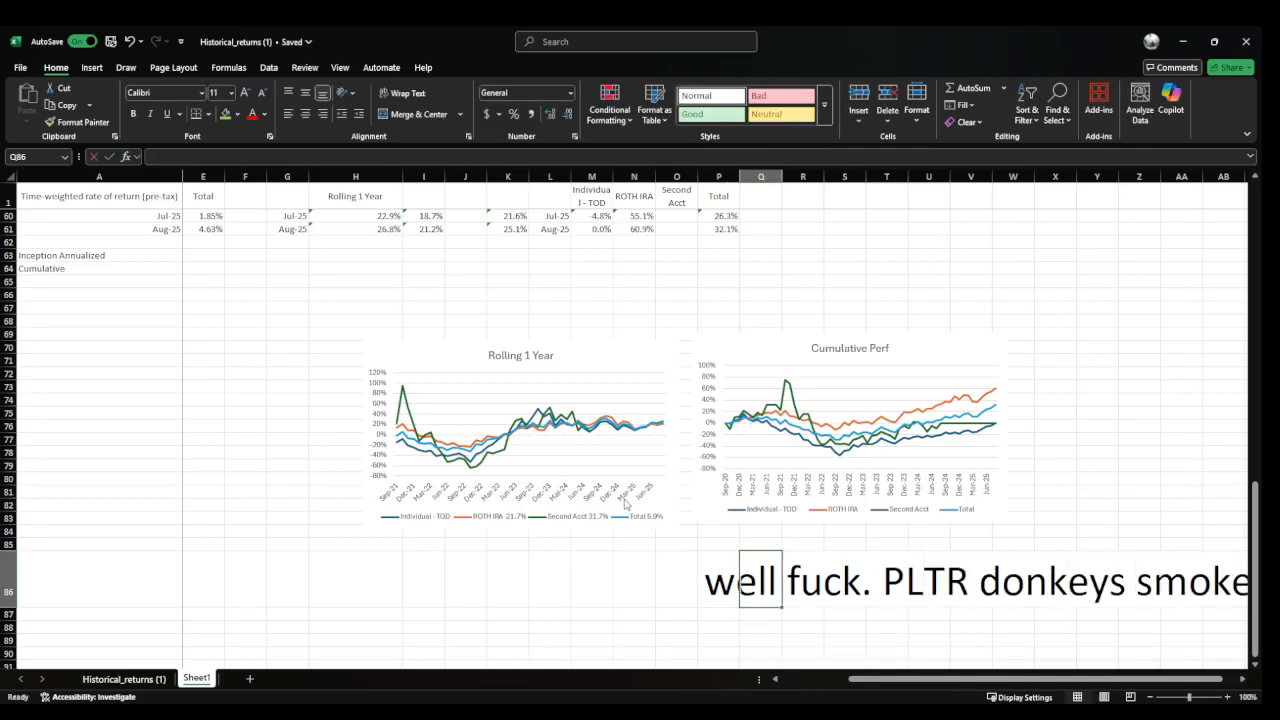
pyautogui.press('Right')
pyautogui.press('Right')
pyautogui.press('Right')
pyautogui.press('Right')
pyautogui.press('Right')
pyautogui.press('Right')
pyautogui.press('Right')
pyautogui.press('Right')
pyautogui.press('Right')
pyautogui.press('Right')
pyautogui.press('Right')
pyautogui.press('Right')
pyautogui.press('Right')
pyautogui.press('Right')
pyautogui.press('Right')
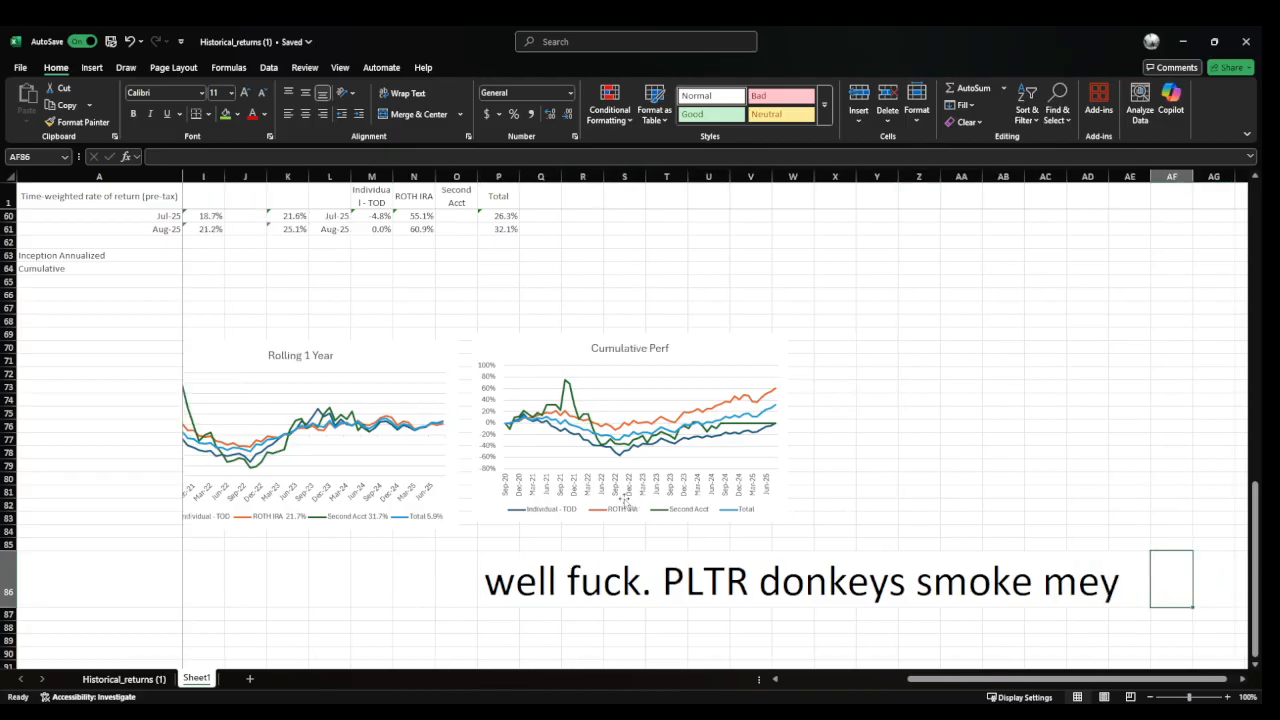
pyautogui.press('Left')
pyautogui.hotkey('ctrl', 'Left')
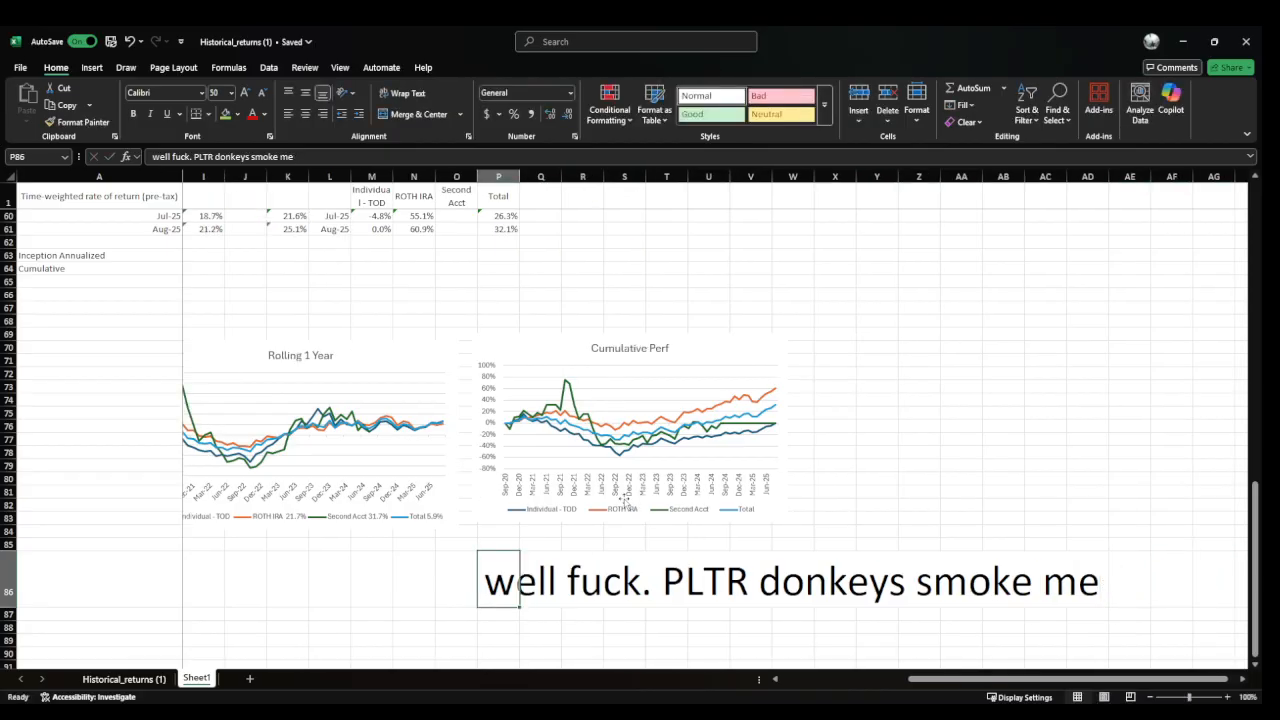
# Replace everything after "well fuck." in the P86 note with "CNVA, BBWW, DAVE, APP :("
pyautogui.press('F2')
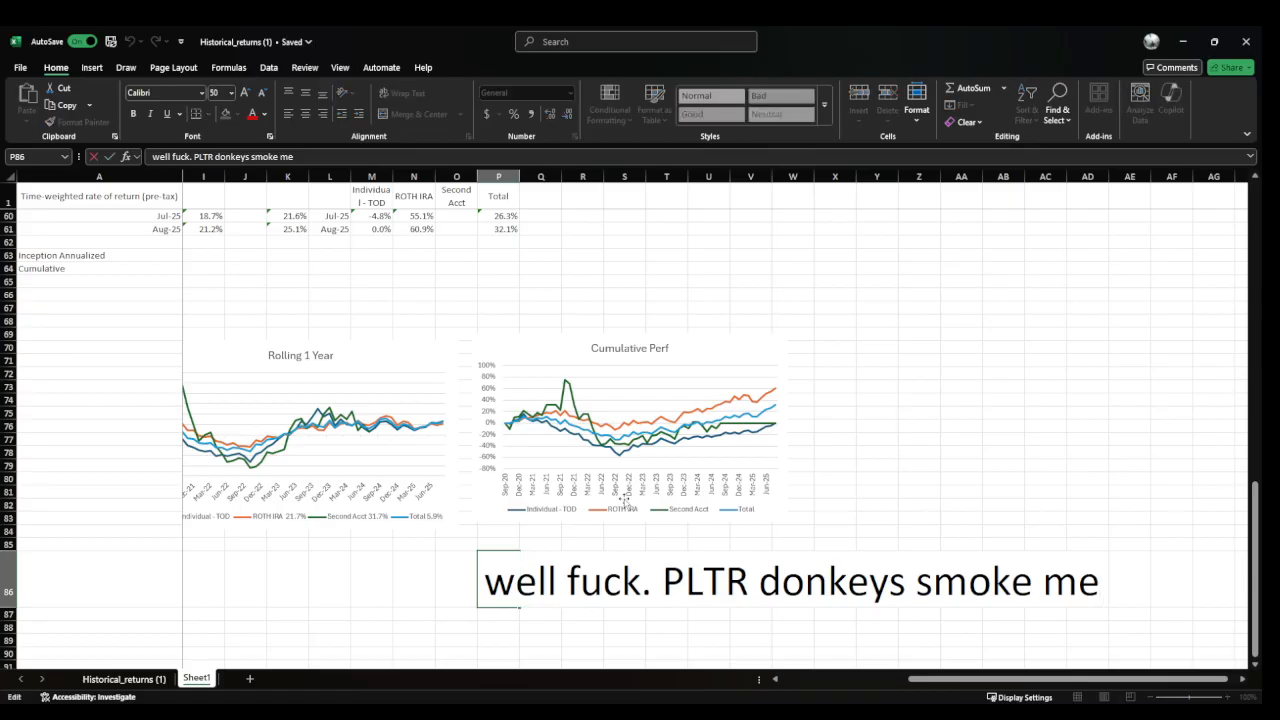
pyautogui.hotkey('ctrl', 'shift', 'Left')
pyautogui.hotkey('ctrl', 'shift', 'Left')
pyautogui.hotkey('ctrl', 'shift', 'Left')
pyautogui.hotkey('ctrl', 'shift', 'Left')
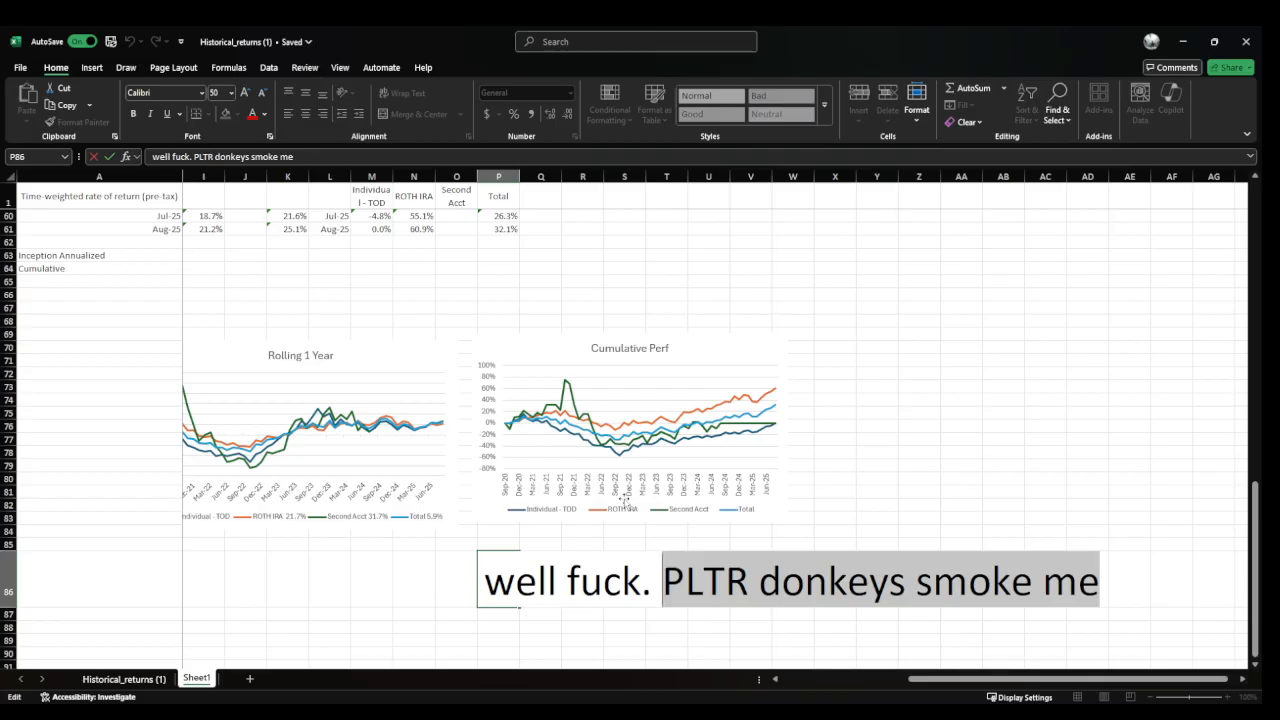
pyautogui.write('C')
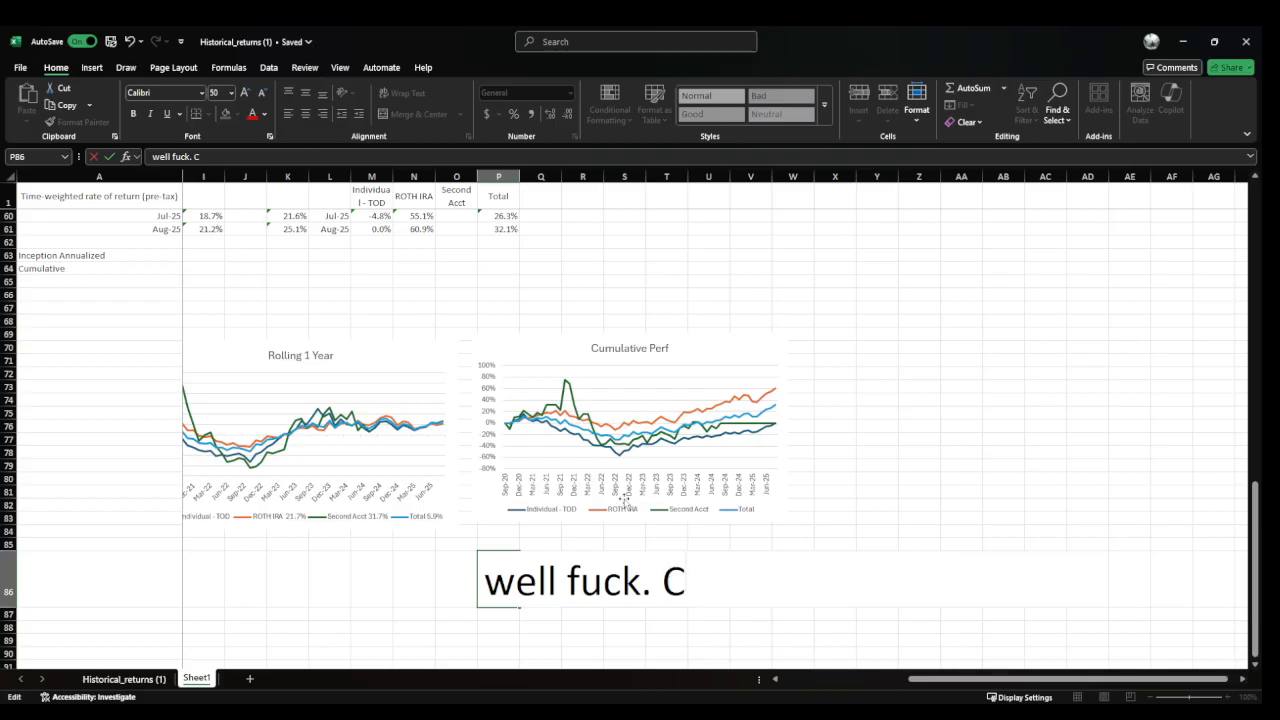
pyautogui.write('NVA, BBWW,')
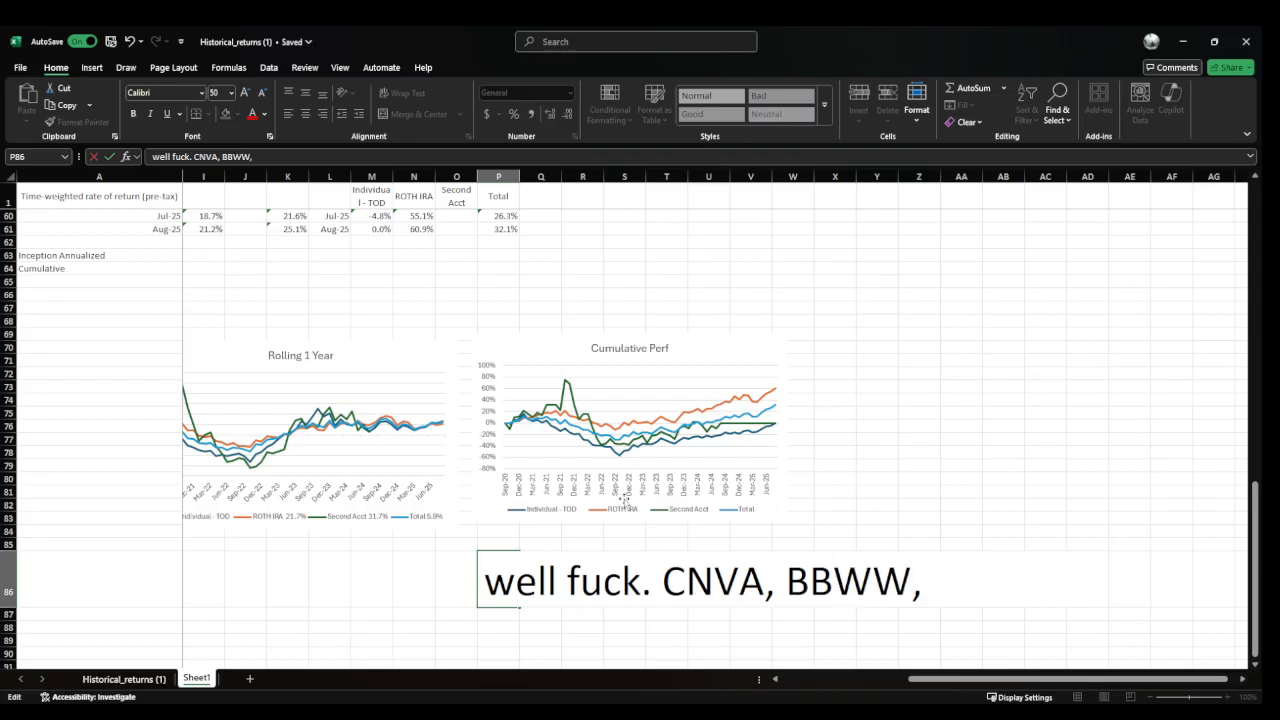
pyautogui.write(' DAVEm')
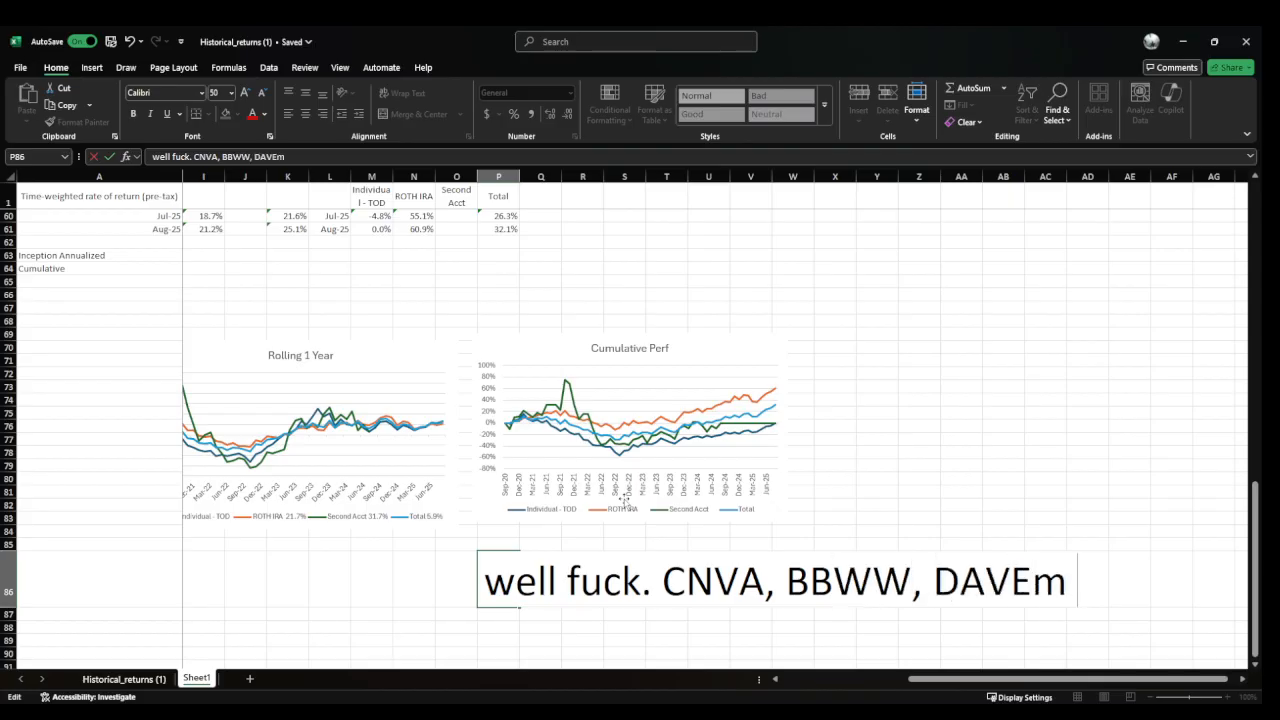
pyautogui.press('BackSpace')
pyautogui.write(', APP')
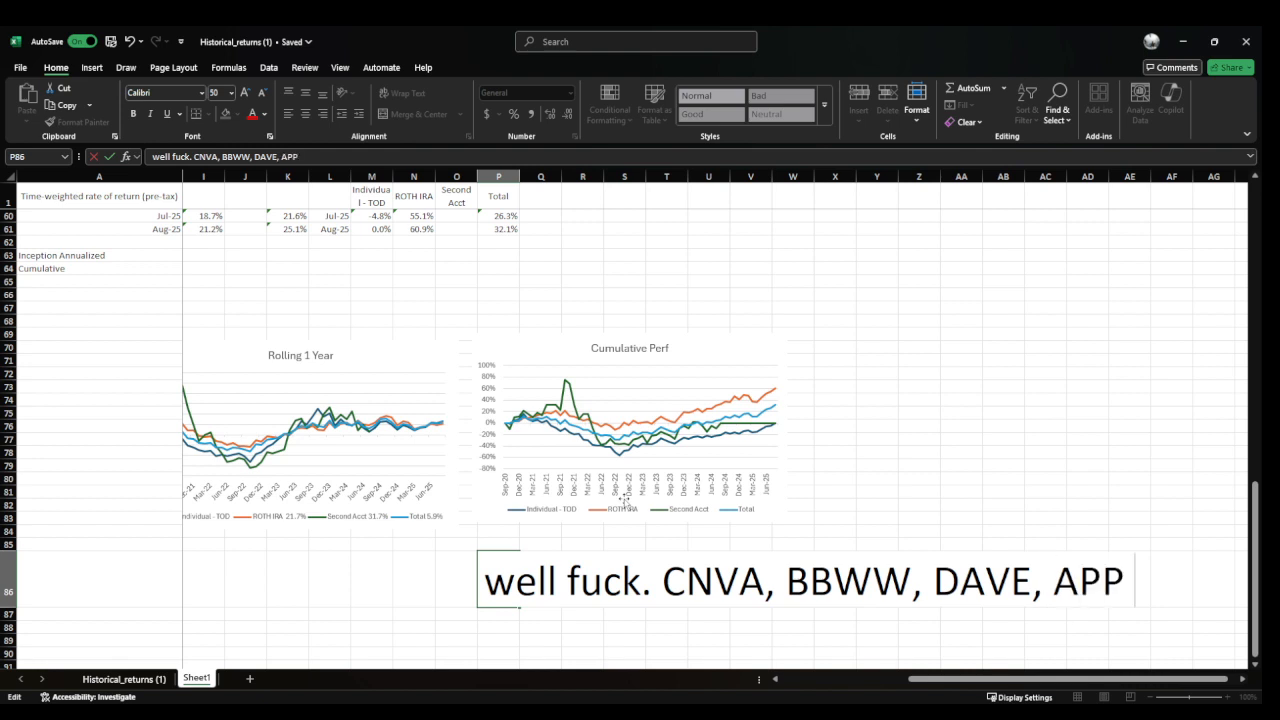
pyautogui.write(' :(')
pyautogui.hotkey('ctrl', 'Return')
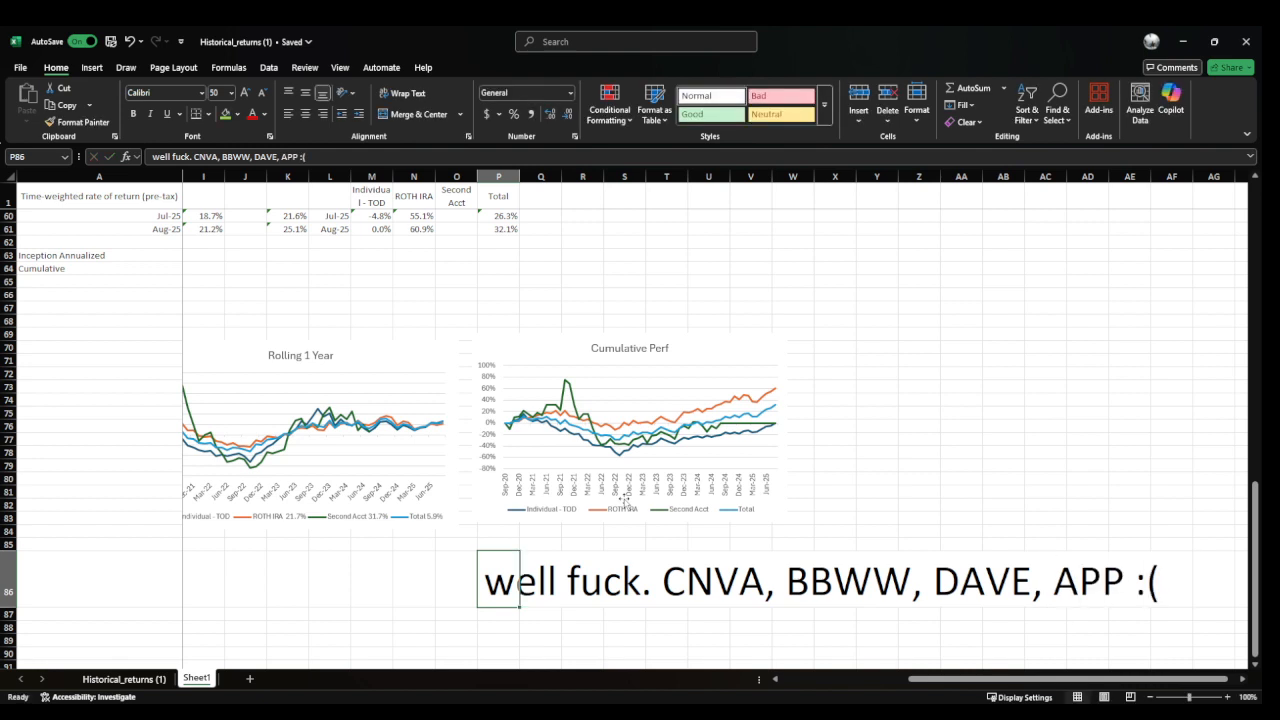
# Move the large note from cell P86 to cell H86 so it sits beneath both charts
pyautogui.hotkey('ctrl', 'c')
pyautogui.press('Left')
pyautogui.press('Left')
pyautogui.press('Left')
pyautogui.press('Left')
pyautogui.press('Left')
pyautogui.press('Left')
pyautogui.press('Left')
pyautogui.press('Left')
pyautogui.press('Left')
pyautogui.press('Left')
pyautogui.press('Left')
pyautogui.press('Left')
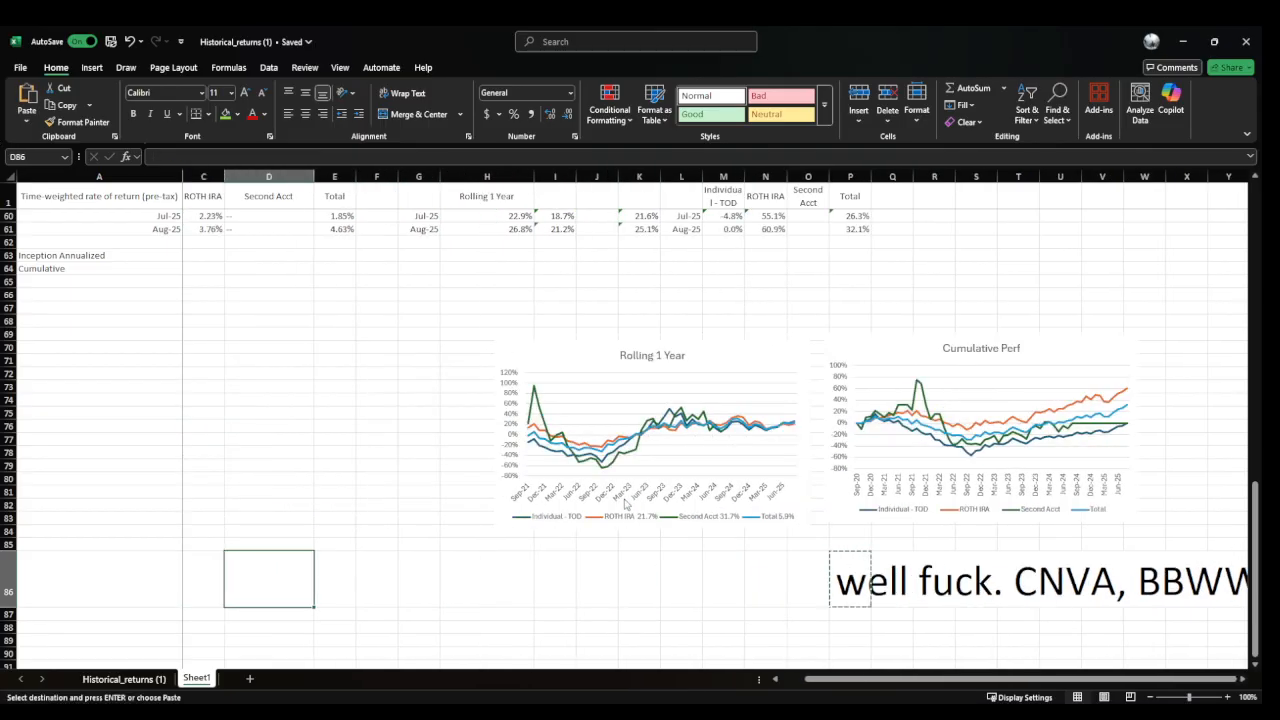
pyautogui.press('Right')
pyautogui.press('Right')
pyautogui.press('Right')
pyautogui.press('Right')
pyautogui.press('Return')
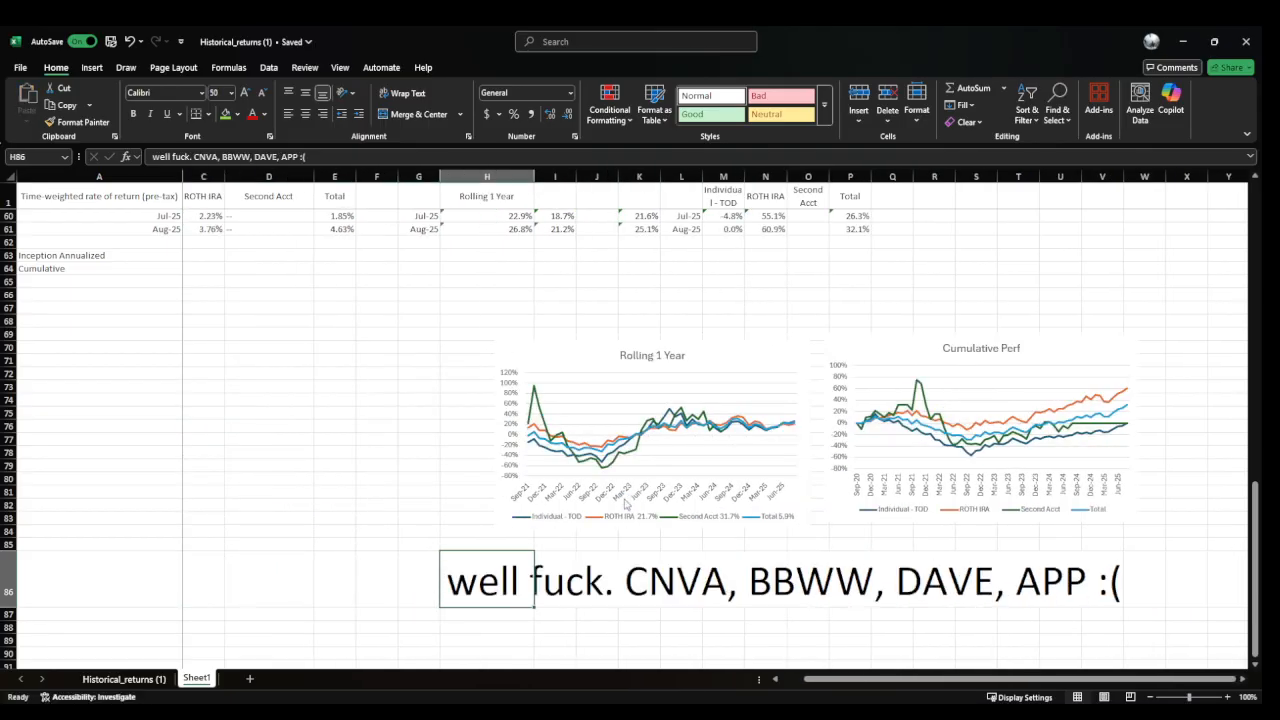
pyautogui.press('F2')
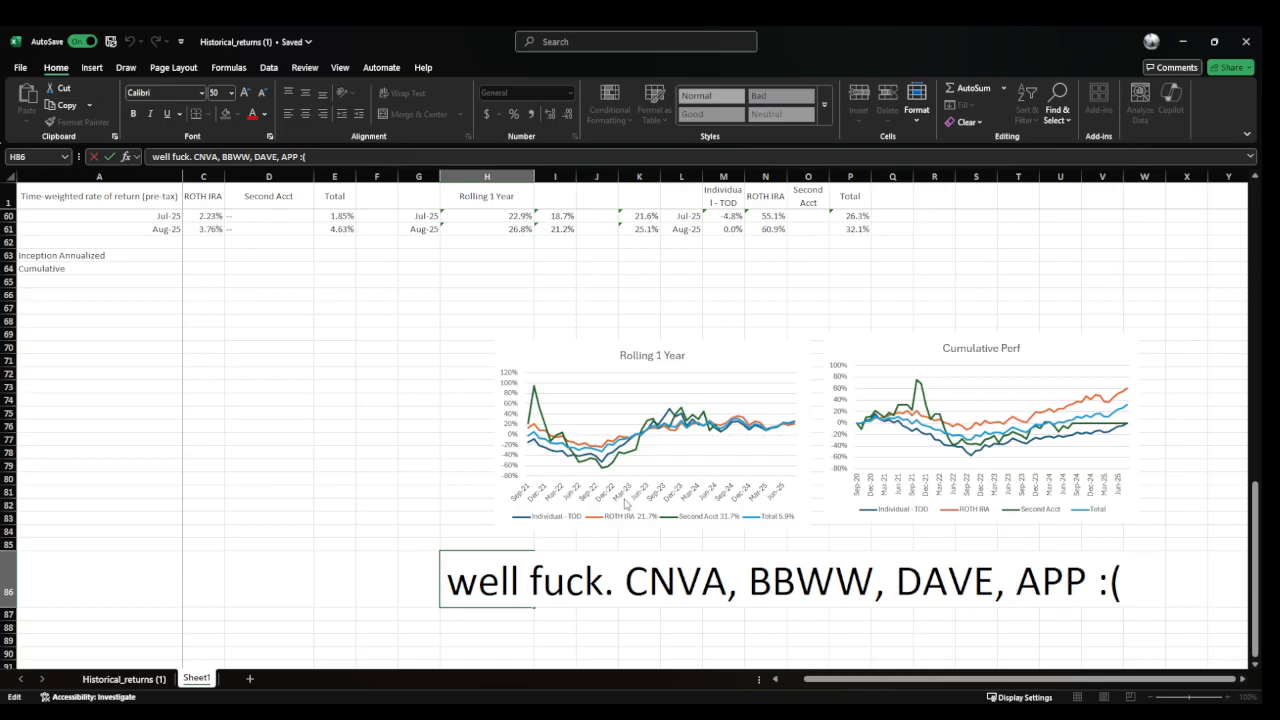
pyautogui.click(627, 582)
pyautogui.write('Instead of')
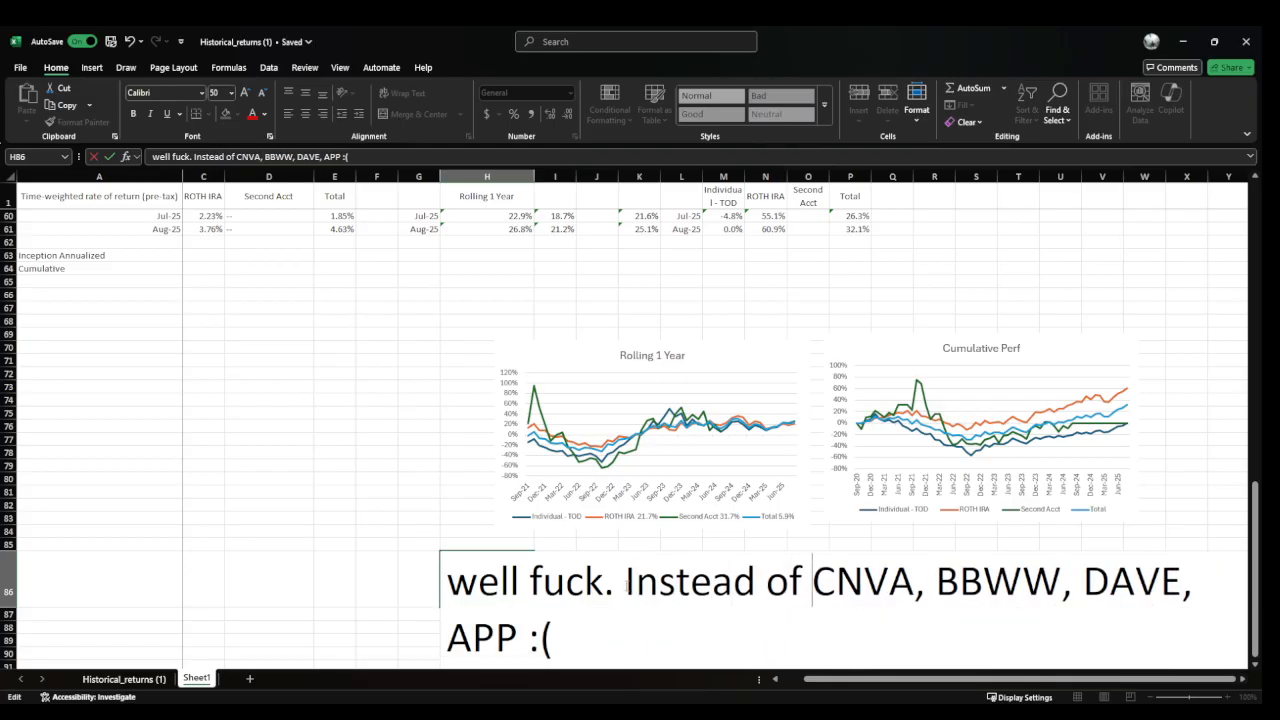
pyautogui.press('BackSpace')
pyautogui.press('BackSpace')
pyautogui.press('BackSpace')
pyautogui.press('BackSpace')
pyautogui.press('BackSpace')
pyautogui.press('BackSpace')
pyautogui.press('BackSpace')
pyautogui.press('BackSpace')
pyautogui.press('BackSpace')
pyautogui.press('BackSpace')
pyautogui.press('BackSpace')
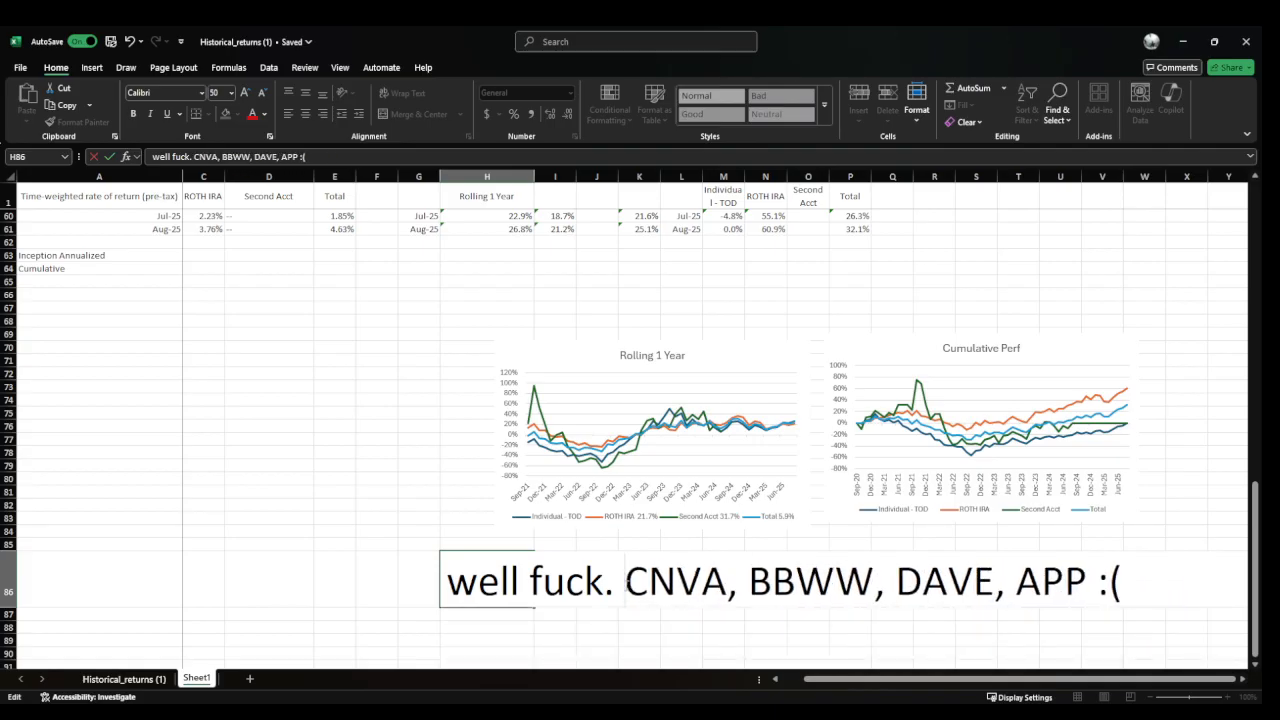
# Insert "Should've just been" directly before "CNVA" in the H86 note
pyautogui.write('shoulda')
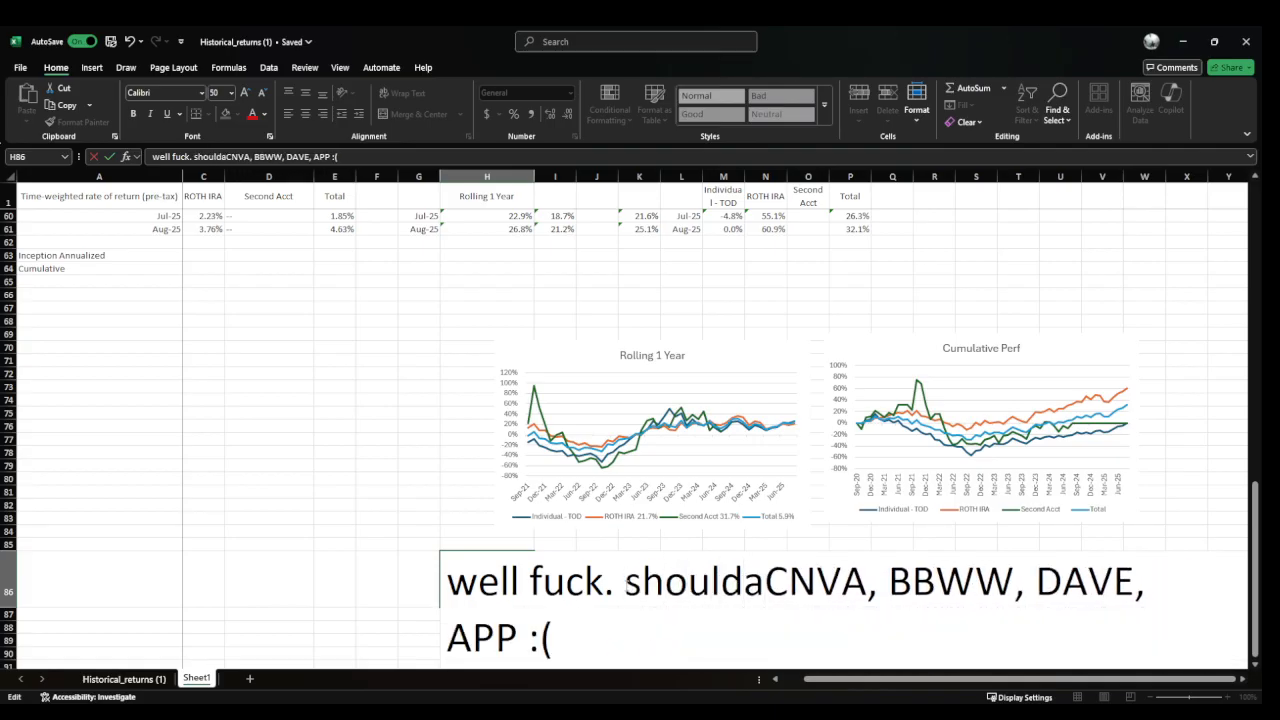
pyautogui.press('BackSpace')
pyautogui.write("'ve just bee")
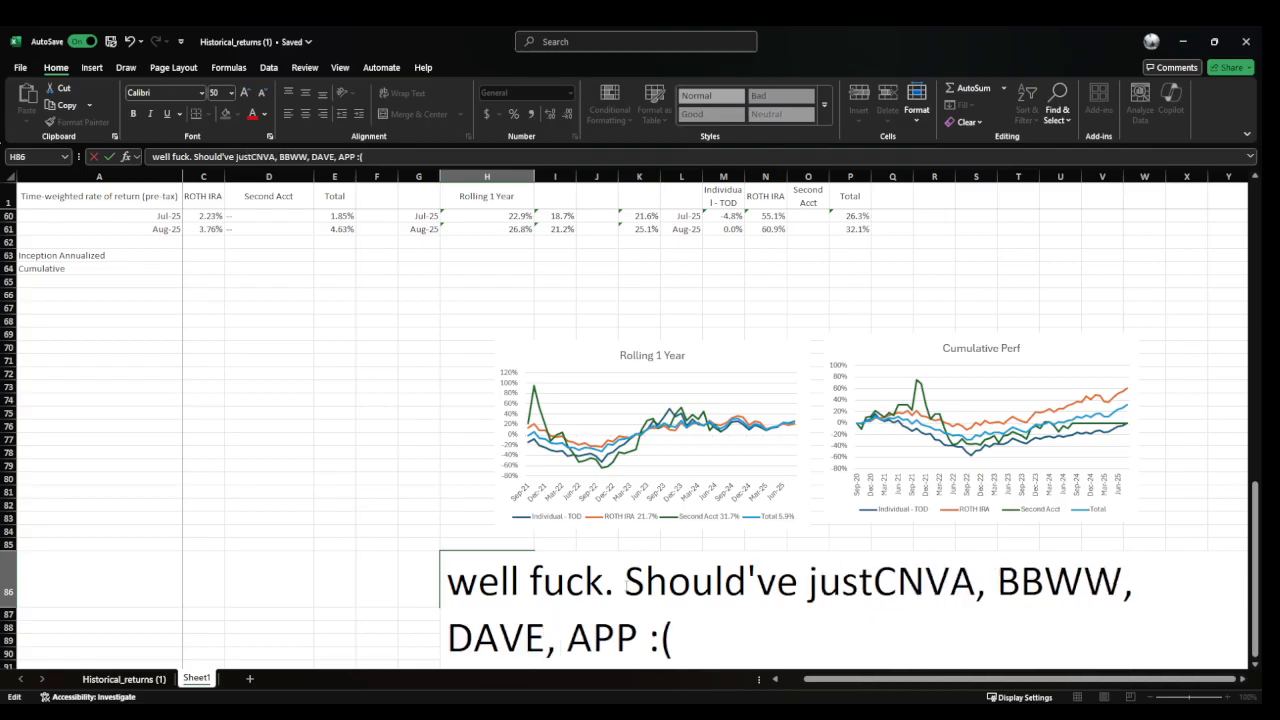
pyautogui.write('n')
pyautogui.press('Return')
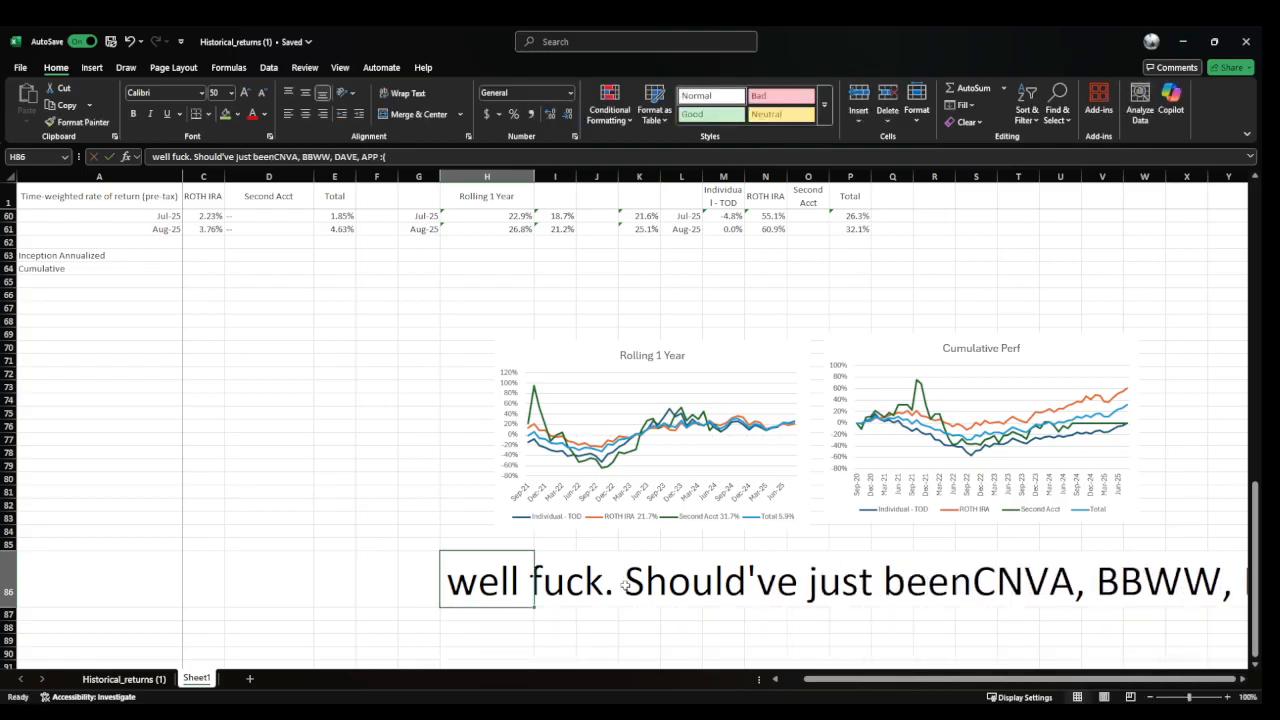
# Review the sheet from the first monthly returns in row 2 down to the charts and the note beneath them
pyautogui.press('Left')
pyautogui.press('Left')
pyautogui.hotkey('ctrl', 'Up')
pyautogui.press('Down')
pyautogui.press('Left')
pyautogui.press('Left')
pyautogui.press('Left')
pyautogui.press('Left')
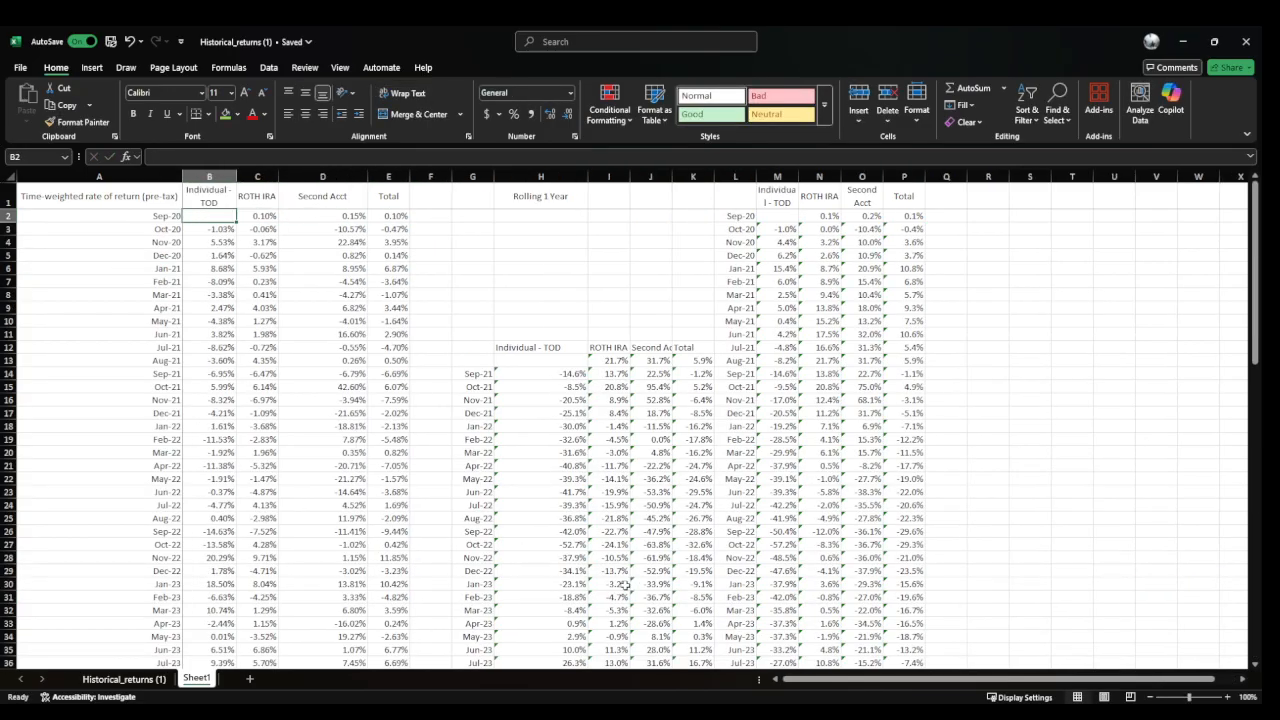
pyautogui.press('Left')
pyautogui.press('Right')
pyautogui.press('Right')
pyautogui.hotkey('ctrl', 'Down')
pyautogui.press('Down')
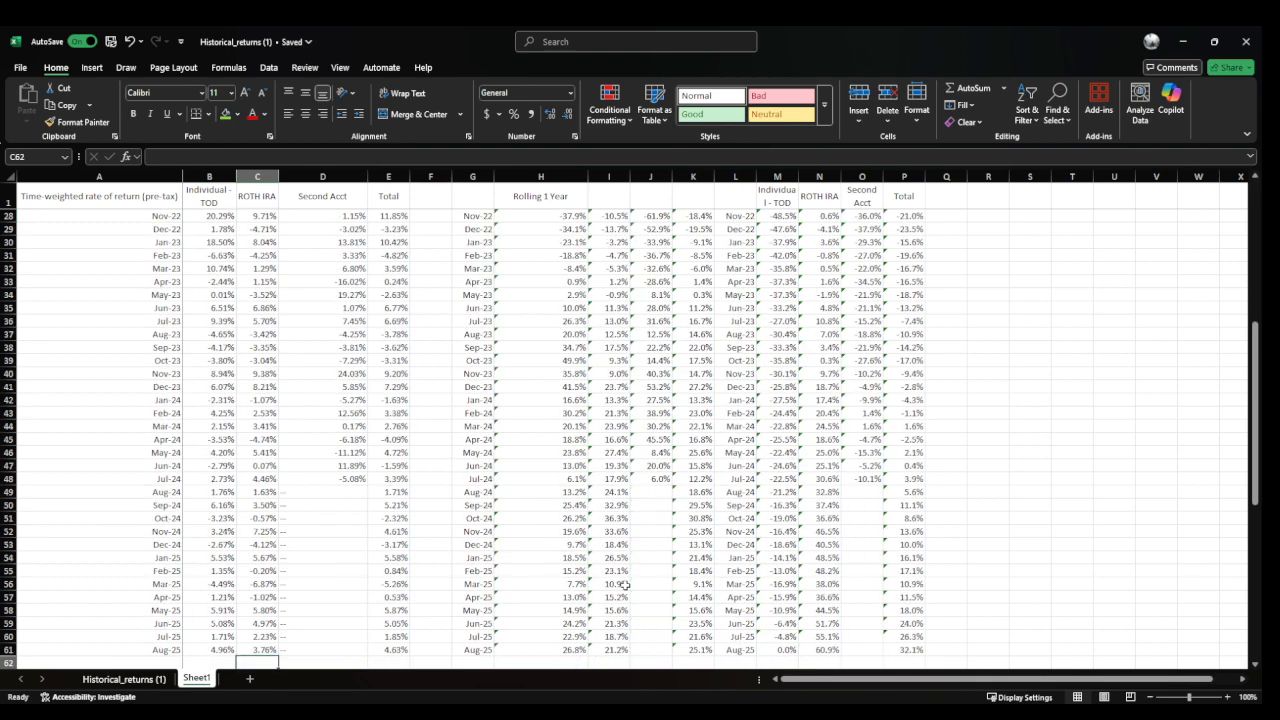
pyautogui.press('Down')
pyautogui.press('Down')
pyautogui.press('Down')
pyautogui.press('Down')
pyautogui.press('Down')
pyautogui.press('Down')
pyautogui.press('Down')
pyautogui.press('Down')
pyautogui.press('Down')
pyautogui.press('Down')
pyautogui.press('Down')
pyautogui.press('Down')
pyautogui.press('Down')
pyautogui.press('Down')
pyautogui.press('Down')
pyautogui.press('Down')
pyautogui.press('Down')
pyautogui.press('Down')
pyautogui.press('Down')
pyautogui.press('Down')
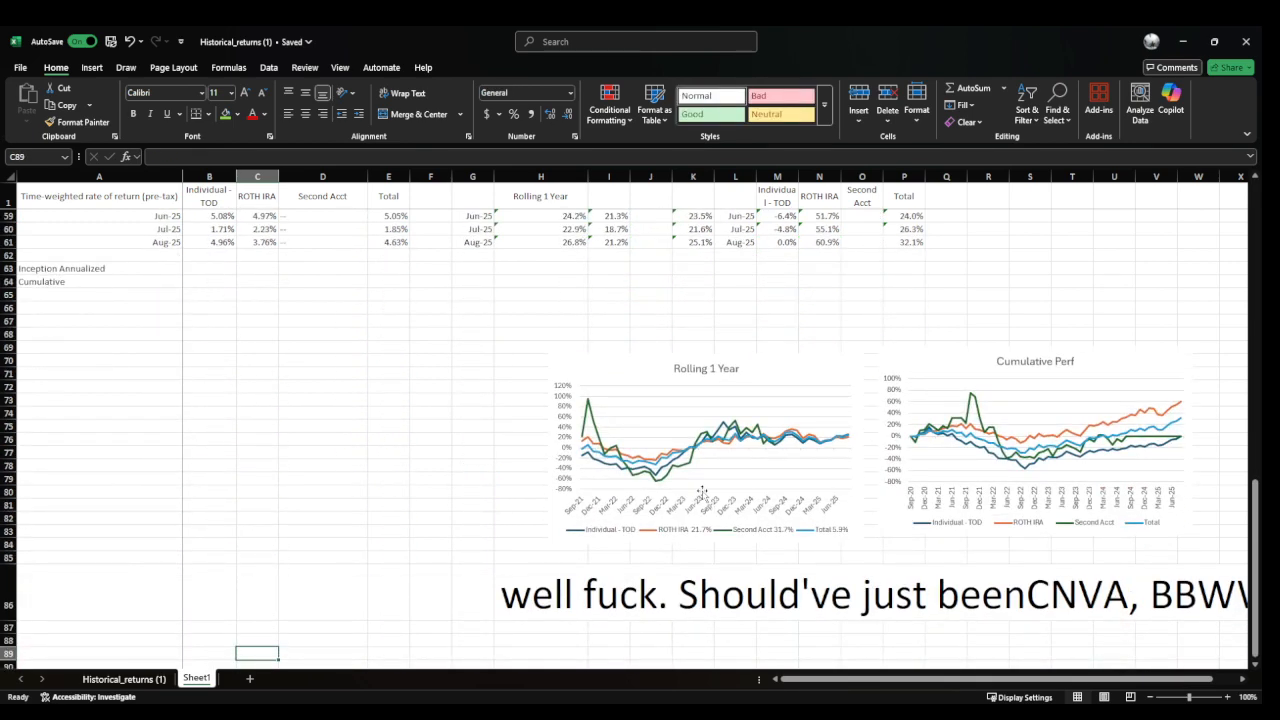
# Replace the large H86 note beneath the charts with "lol that bump at the start is Cloudflare and CARR"
pyautogui.click(664, 480)
pyautogui.click(497, 520)
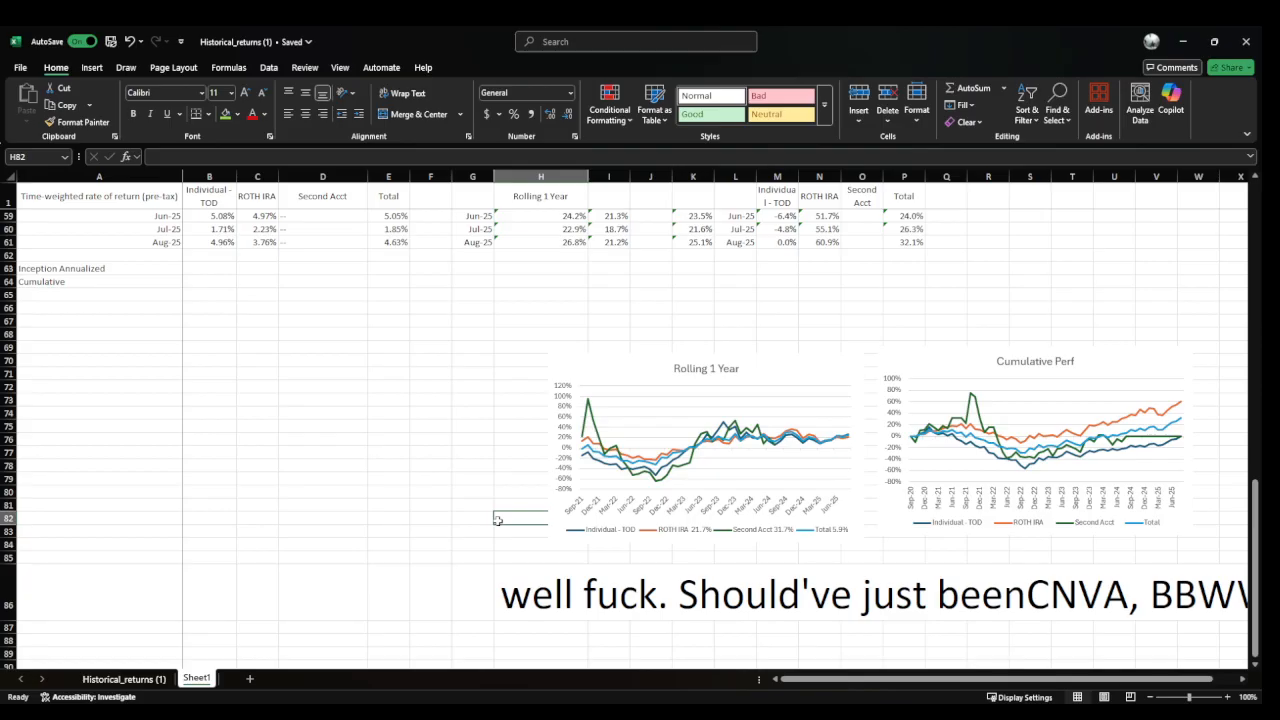
pyautogui.hotkey('ctrl', 'Up')
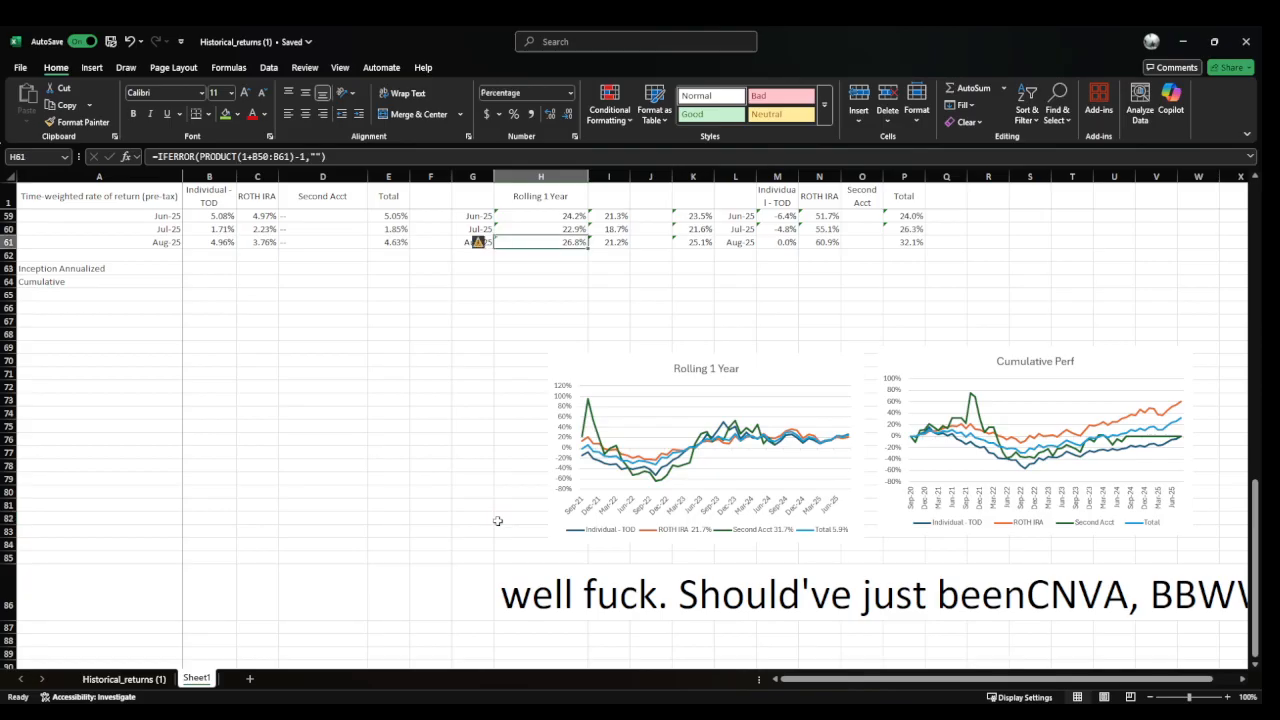
pyautogui.hotkey('ctrl', 'Down')
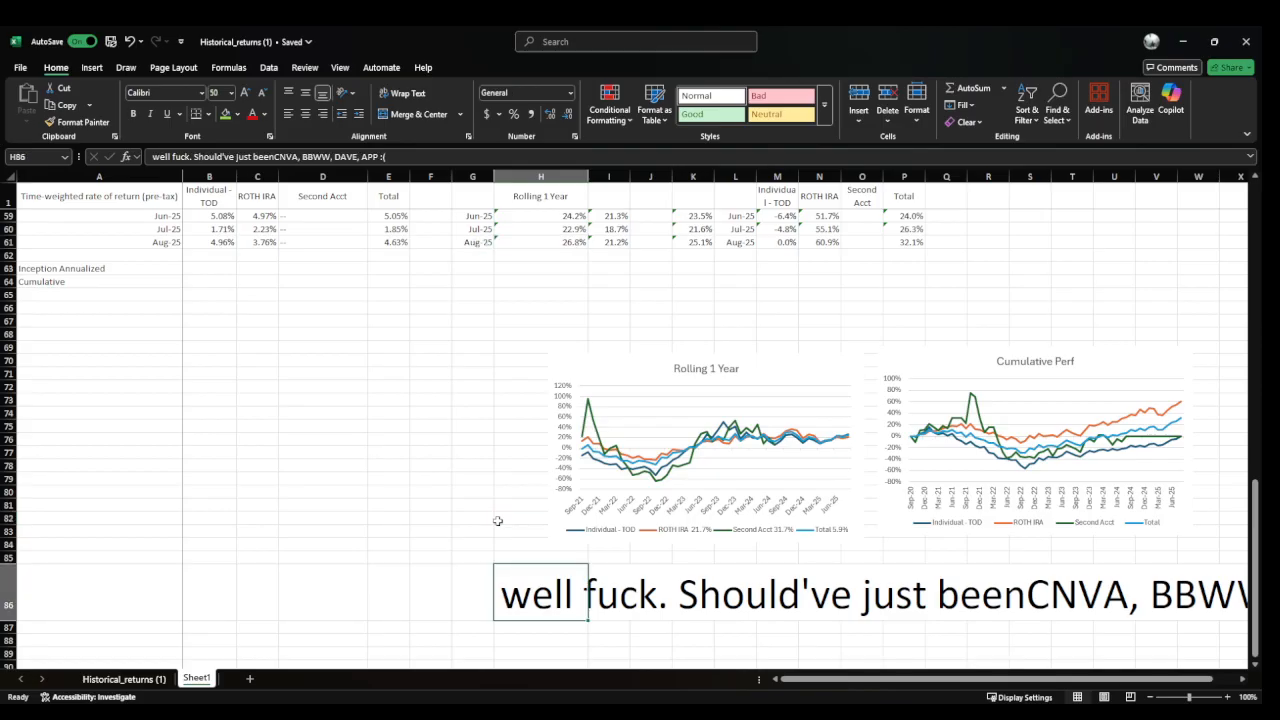
pyautogui.write('lol that ')
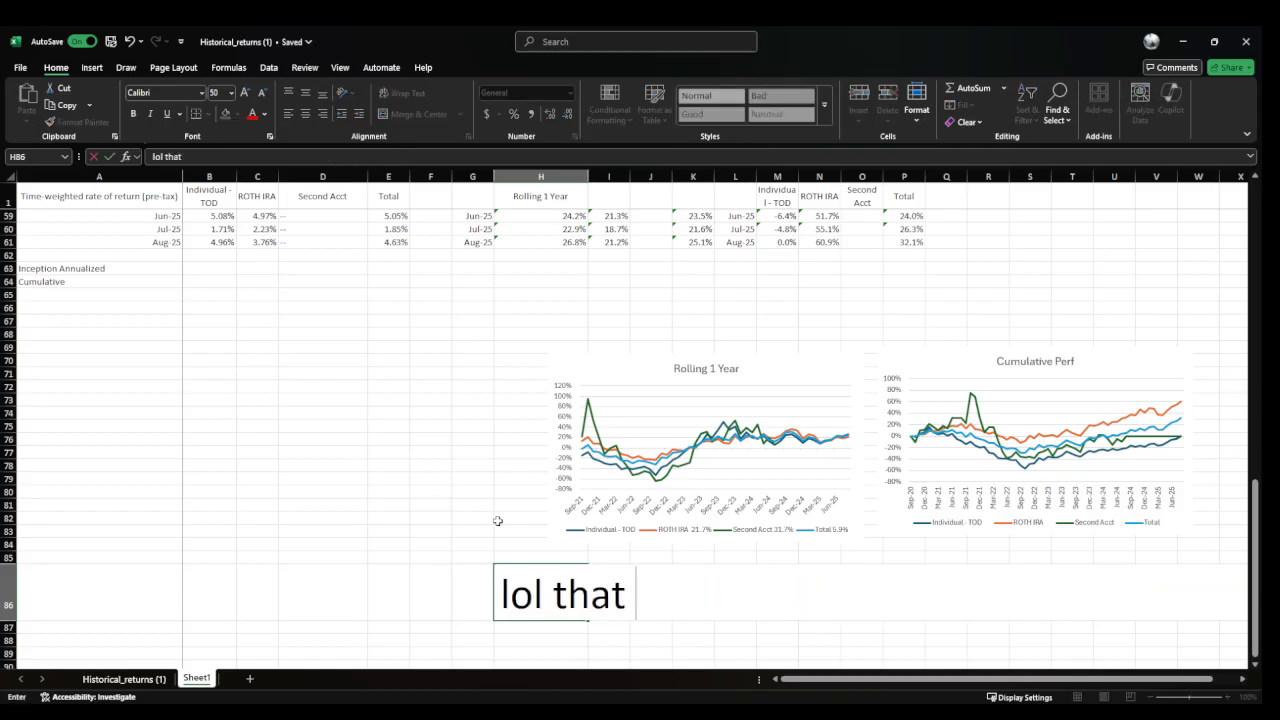
pyautogui.write('bump at the start is ')
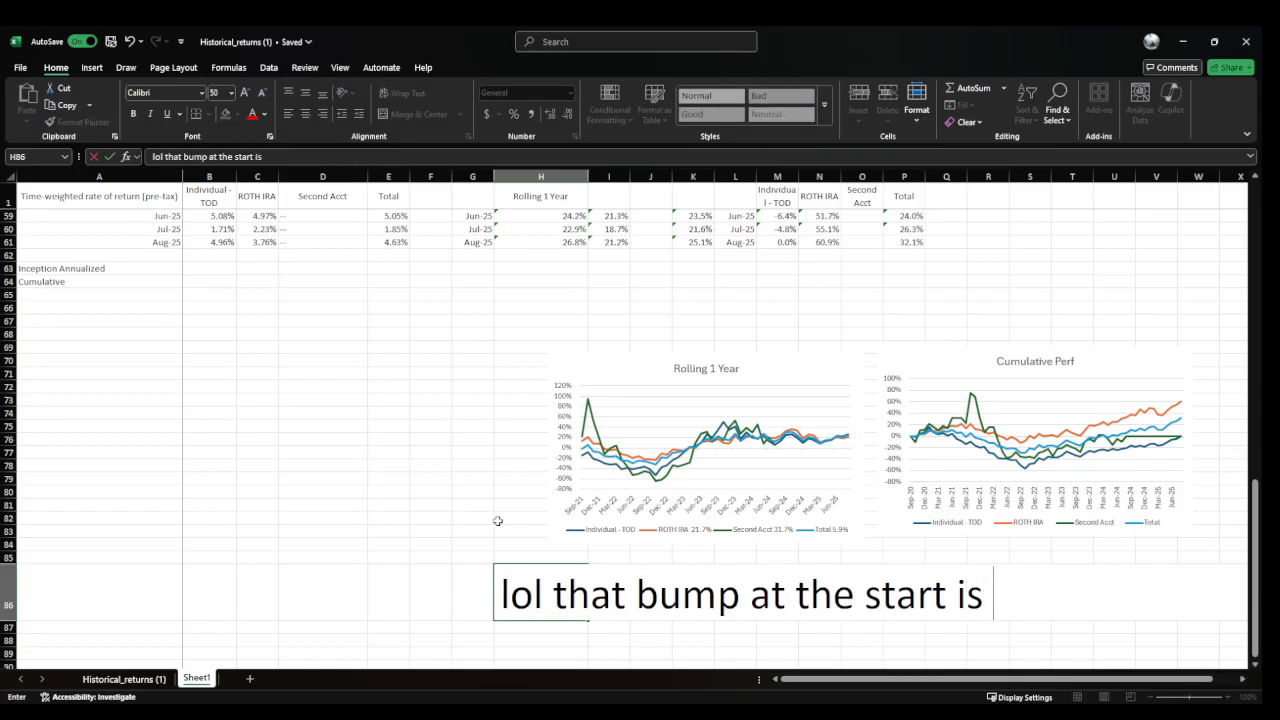
pyautogui.write('NET')
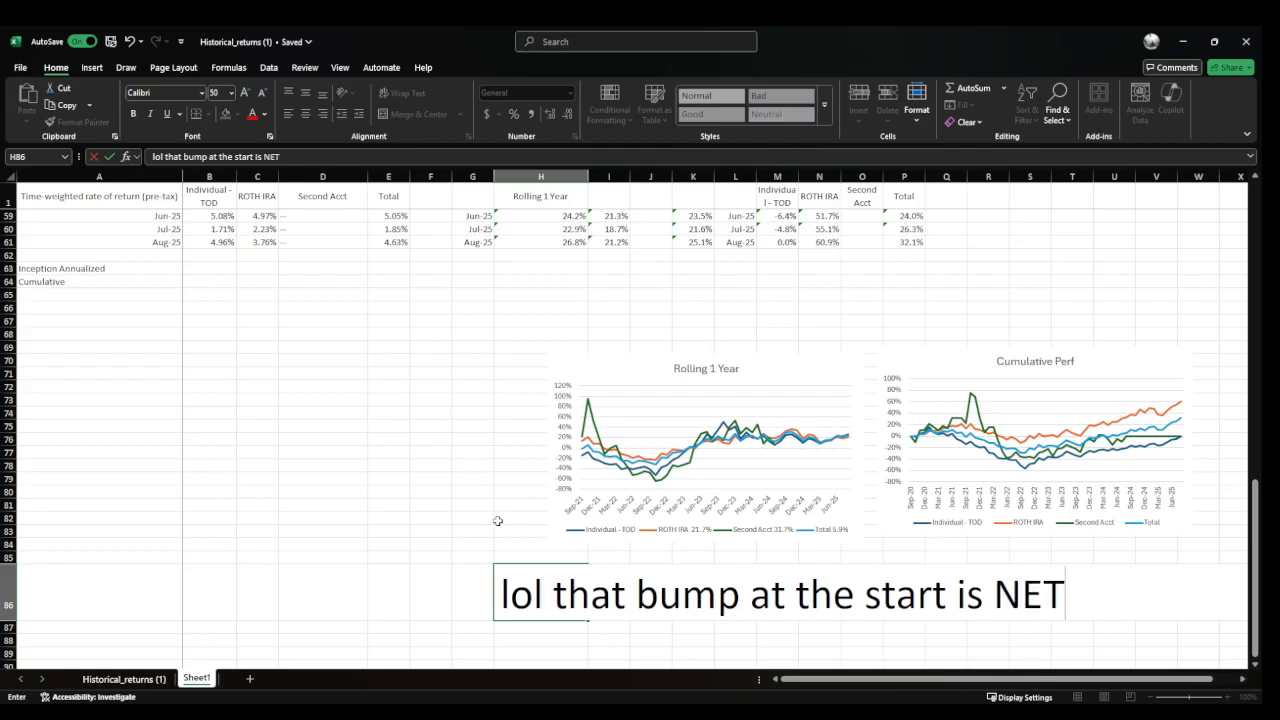
pyautogui.press('BackSpace')
pyautogui.press('BackSpace')
pyautogui.press('BackSpace')
pyautogui.write('Cliud')
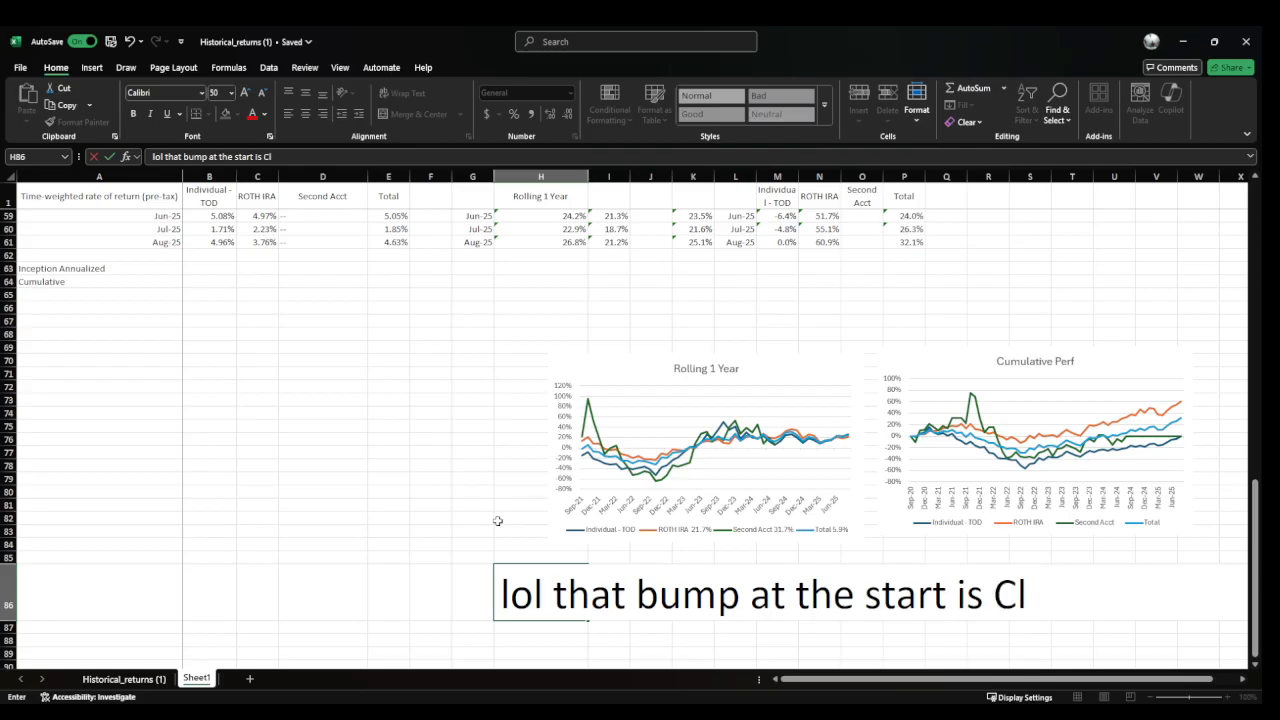
pyautogui.press('BackSpace')
pyautogui.press('BackSpace')
pyautogui.press('BackSpace')
pyautogui.write('oudflare')
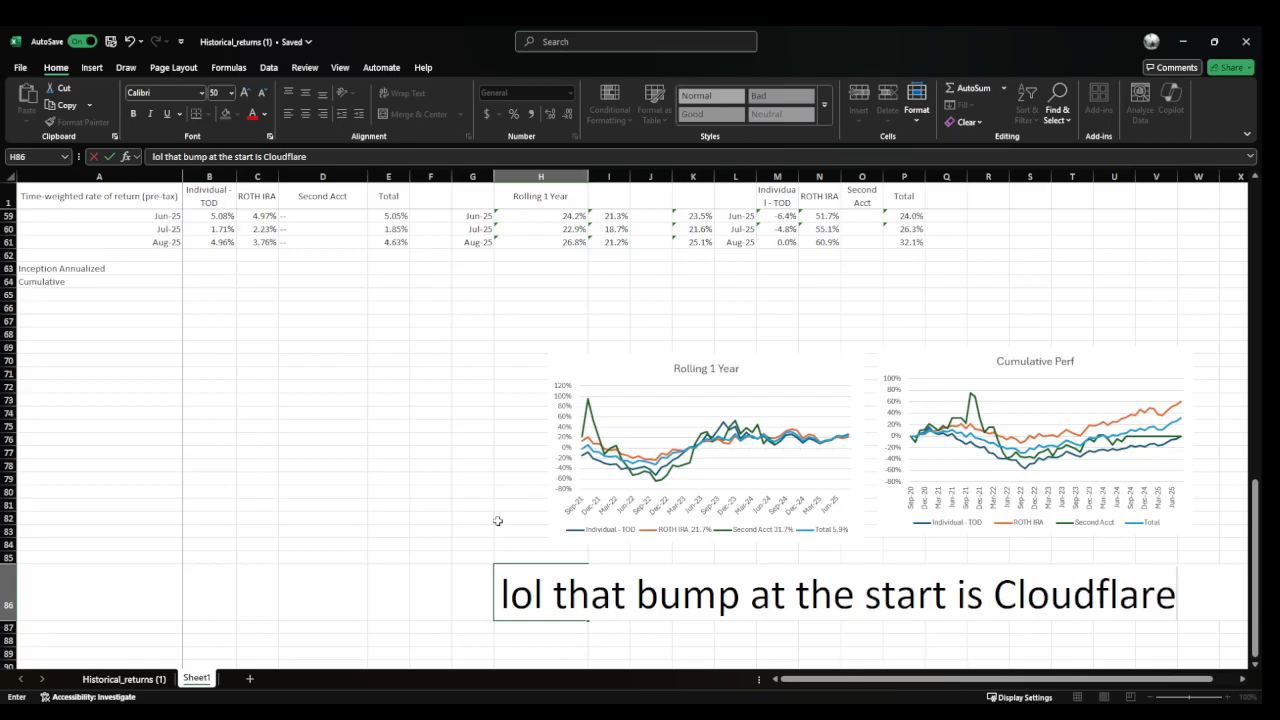
pyautogui.write(' and CARR')
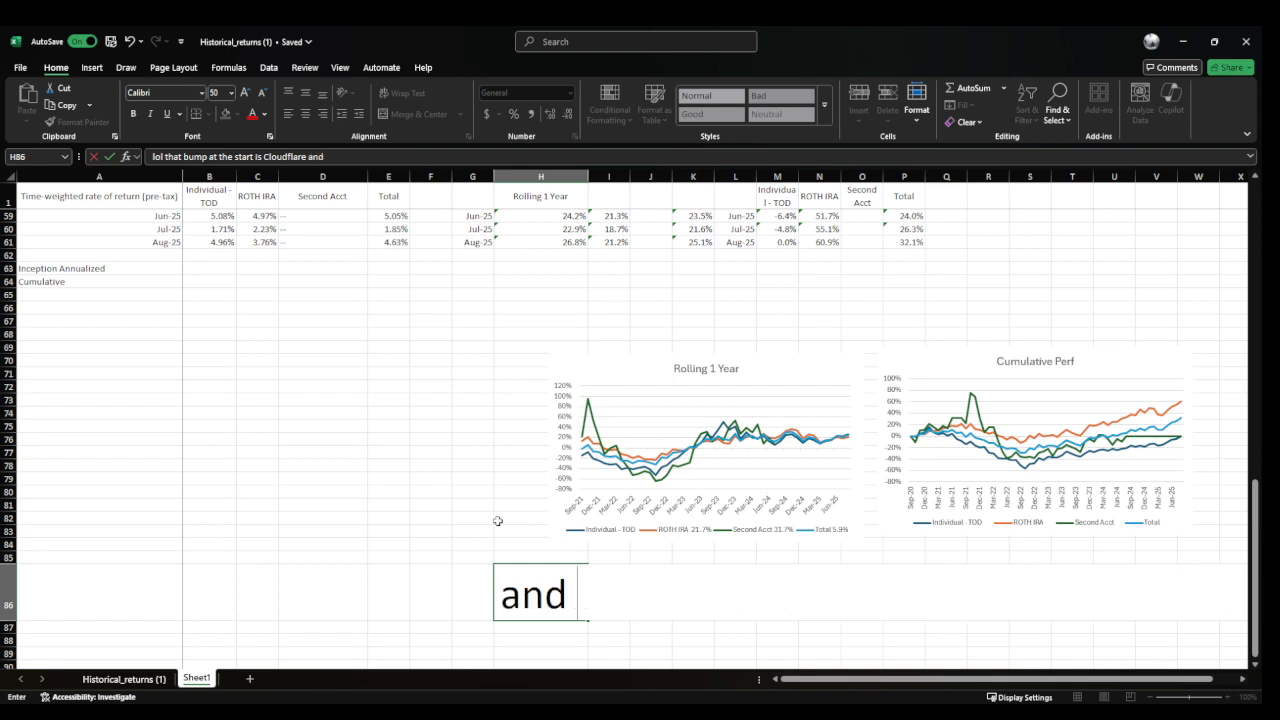
pyautogui.hotkey('ctrl', 'Return')
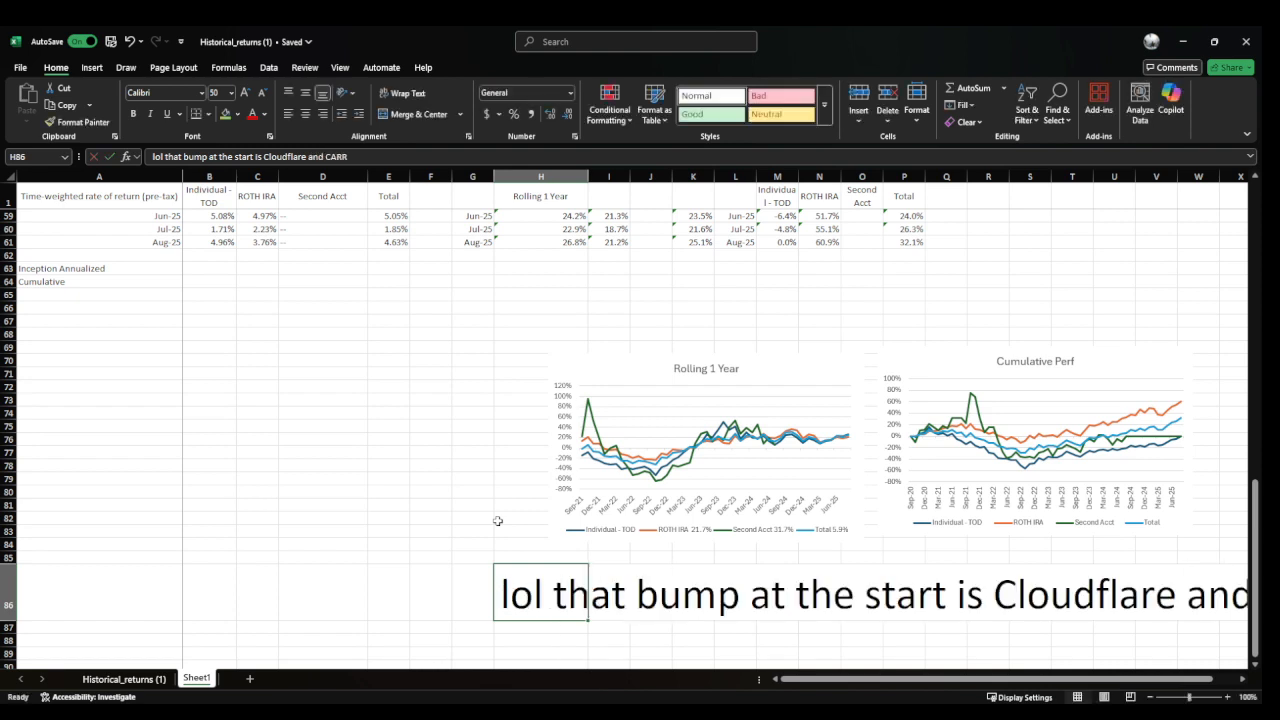
# Read the full H86 note across row 86 to the end of its text around column AA
pyautogui.press('Right')
pyautogui.press('Right')
pyautogui.press('Right')
pyautogui.press('Right')
pyautogui.press('Right')
pyautogui.press('Right')
pyautogui.press('Right')
pyautogui.press('Right')
pyautogui.press('Right')
pyautogui.press('Right')
pyautogui.press('Right')
pyautogui.press('Right')
pyautogui.press('Right')
pyautogui.press('Right')
pyautogui.press('Right')
pyautogui.press('Right')
pyautogui.press('Right')
pyautogui.press('Right')
pyautogui.press('Right')
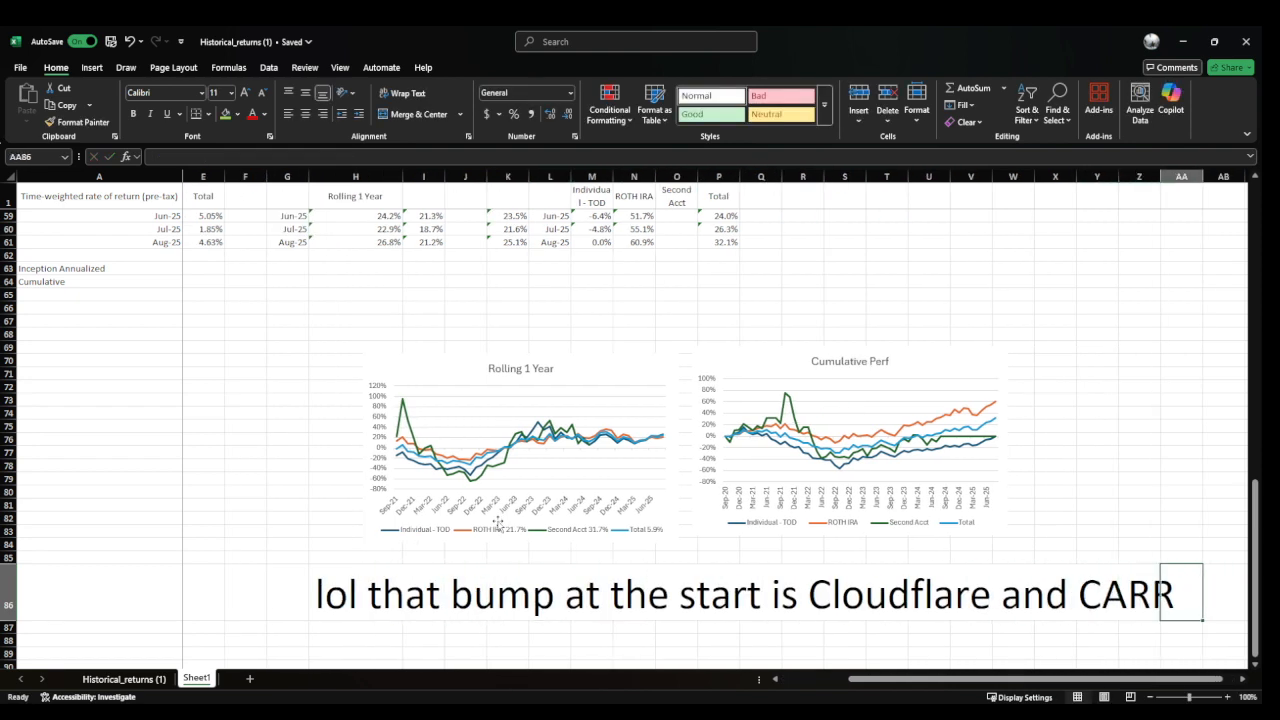
# Overwrite the H86 note with "the down is everything lul"
pyautogui.hotkey('ctrl', 'Left')
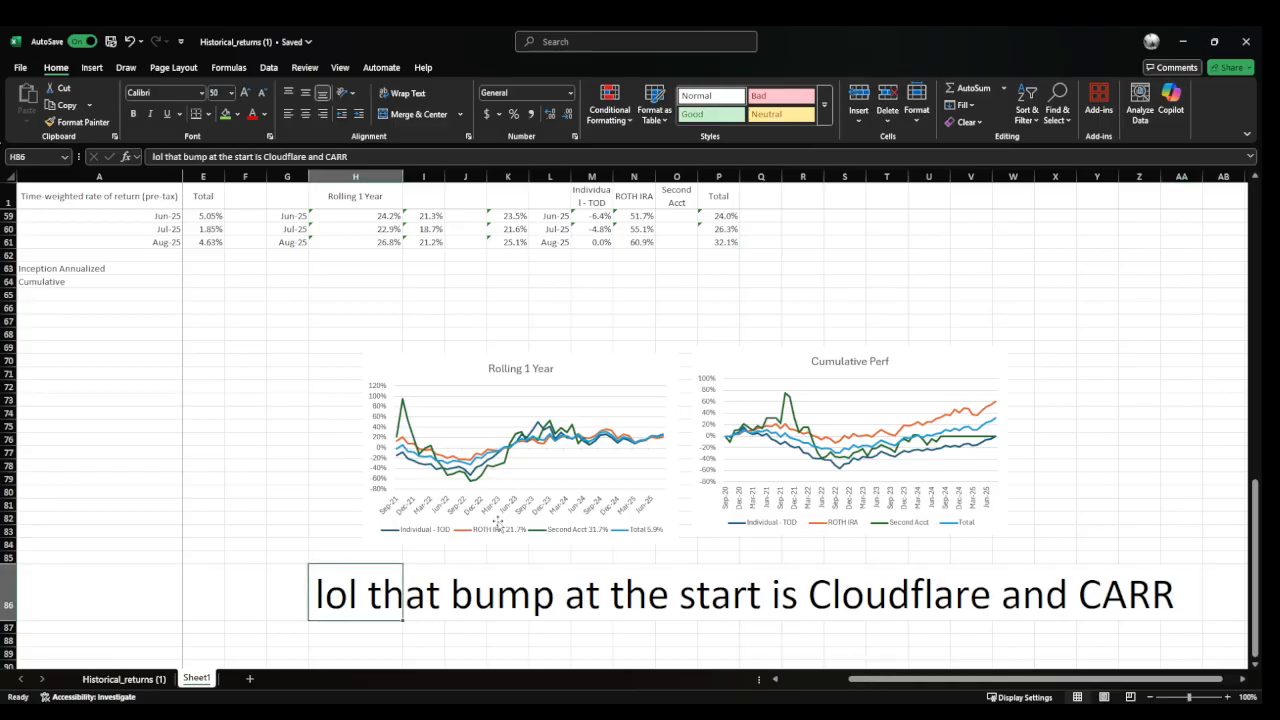
pyautogui.write('the down i')
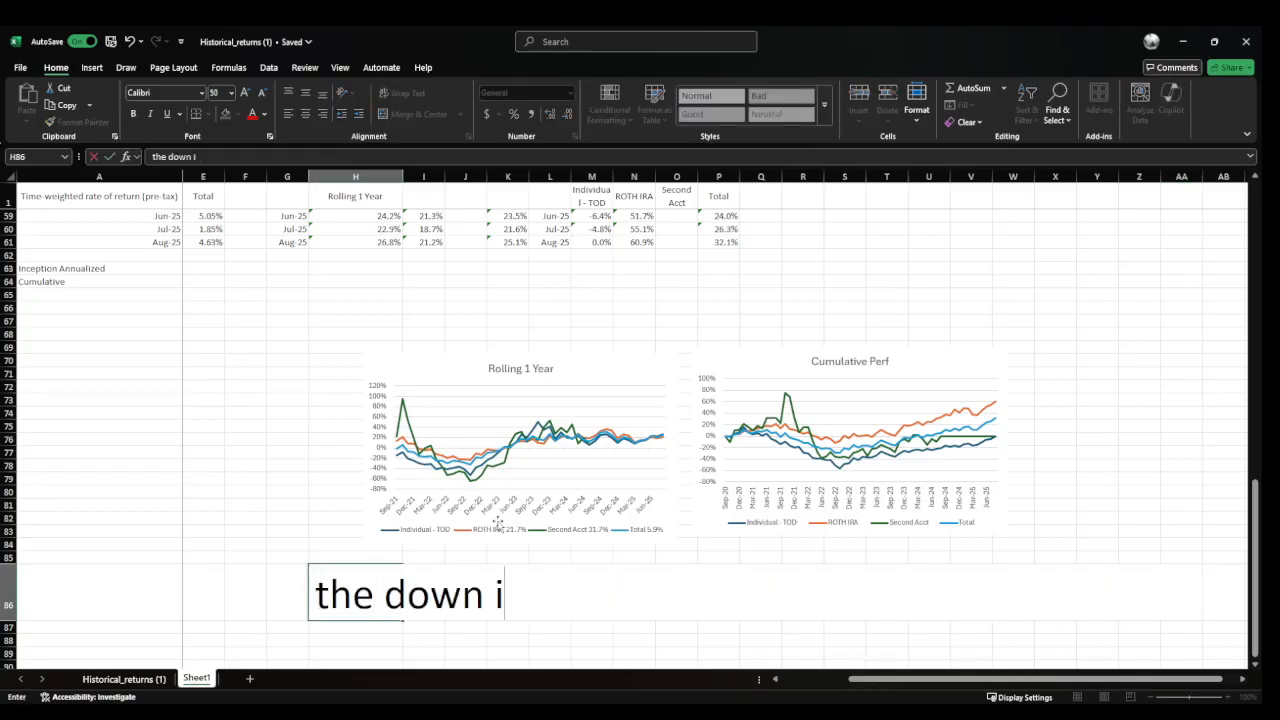
pyautogui.write('s BABA/')
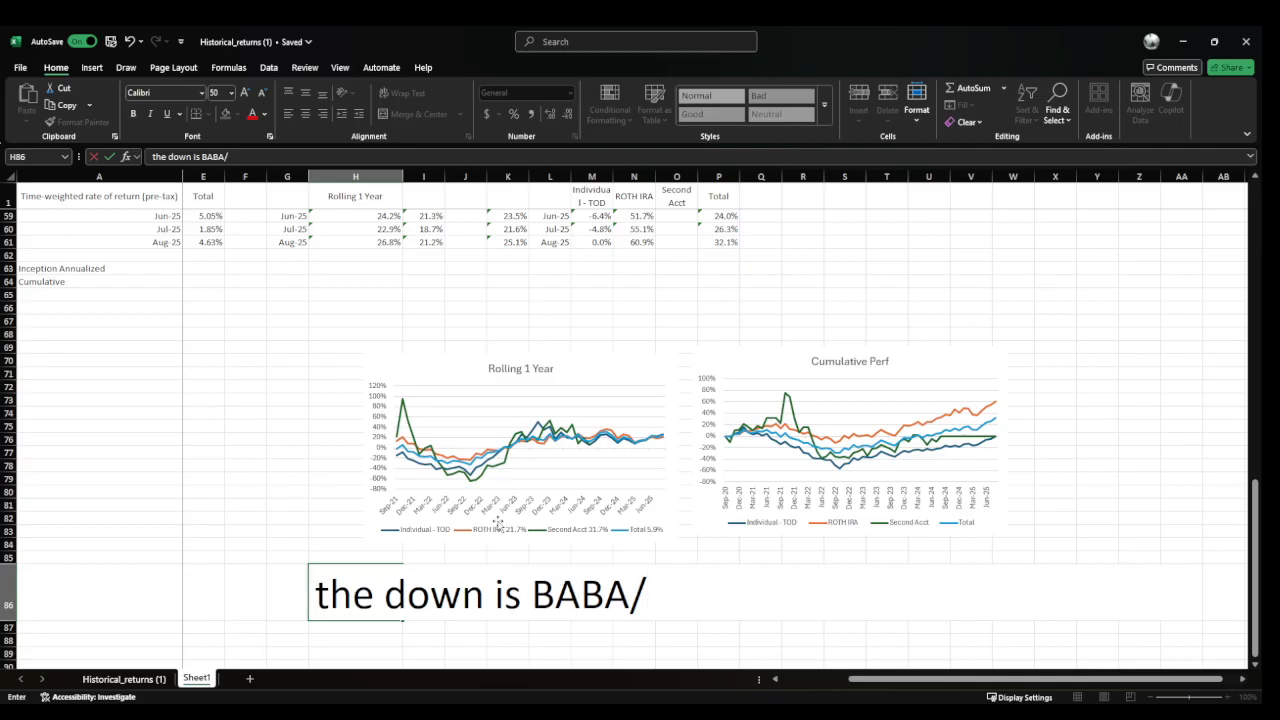
pyautogui.press('BackSpace')
pyautogui.press('BackSpace')
pyautogui.press('BackSpace')
pyautogui.press('BackSpace')
pyautogui.press('BackSpace')
pyautogui.write('C')
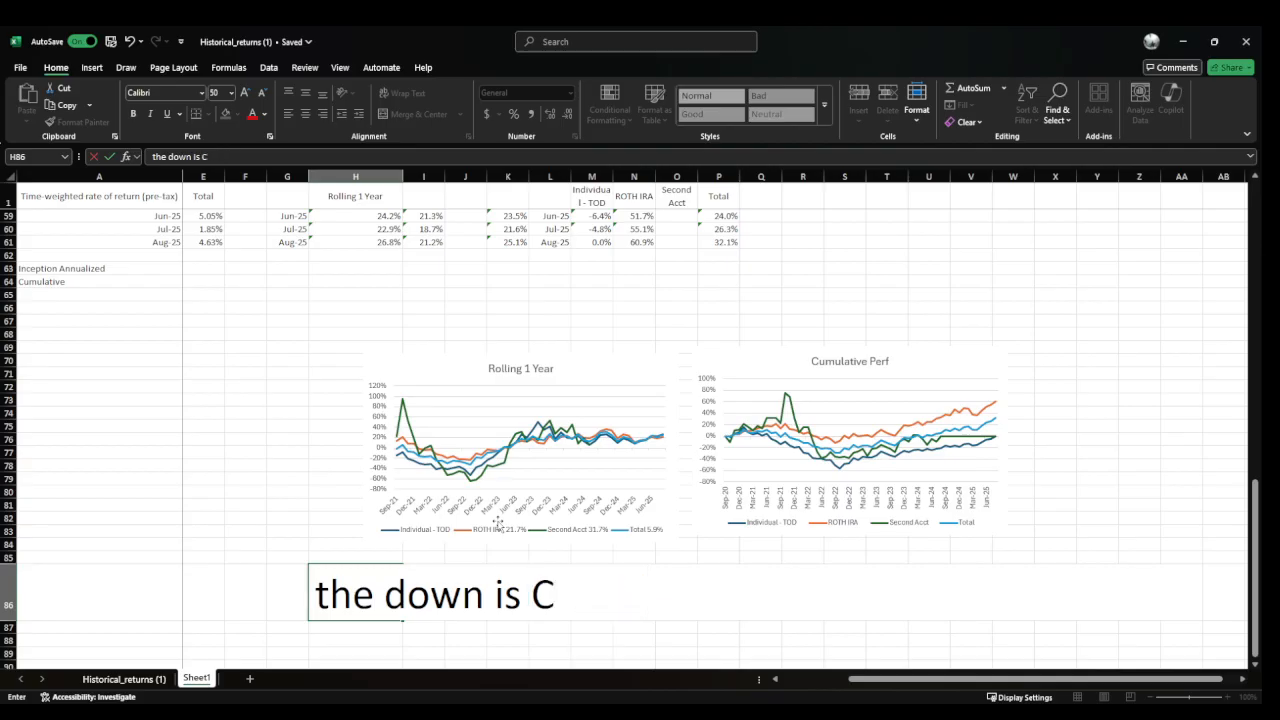
pyautogui.write('hyna')
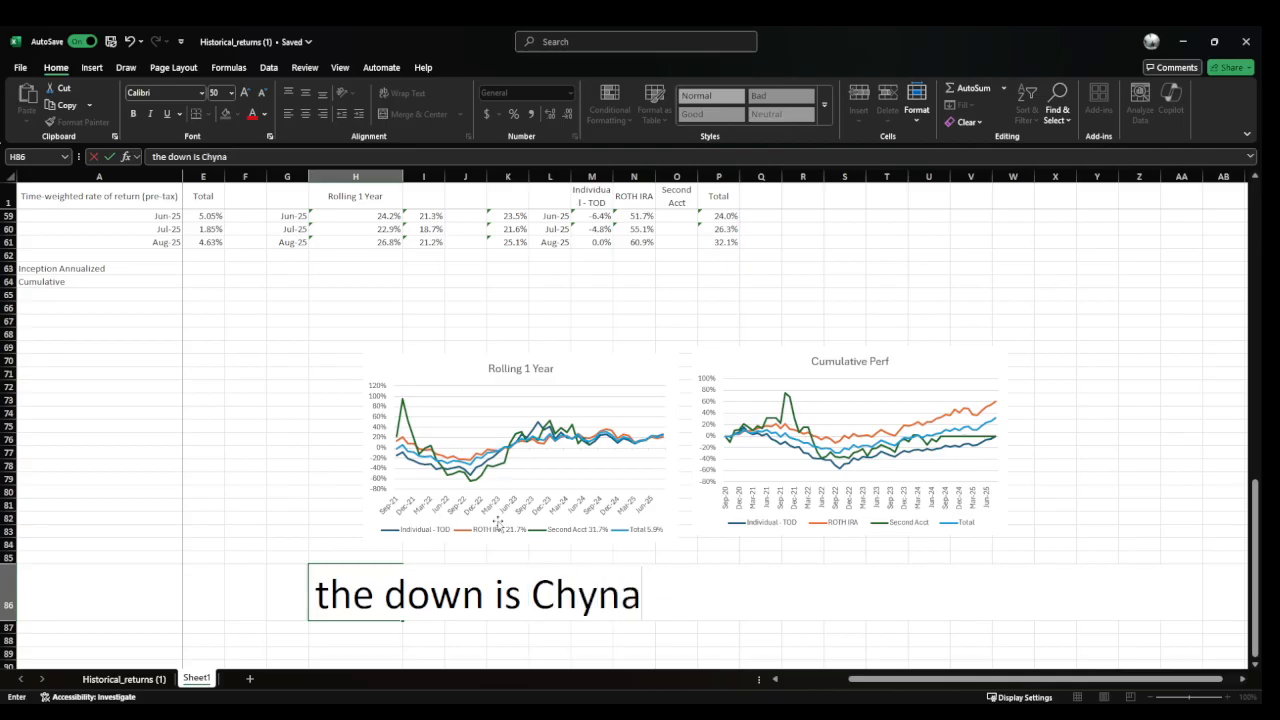
pyautogui.write(' and')
pyautogui.press('BackSpace')
pyautogui.press('BackSpace')
pyautogui.press('BackSpace')
pyautogui.press('BackSpace')
pyautogui.press('BackSpace')
pyautogui.press('BackSpace')
pyautogui.press('BackSpace')
pyautogui.press('BackSpace')
pyautogui.press('BackSpace')
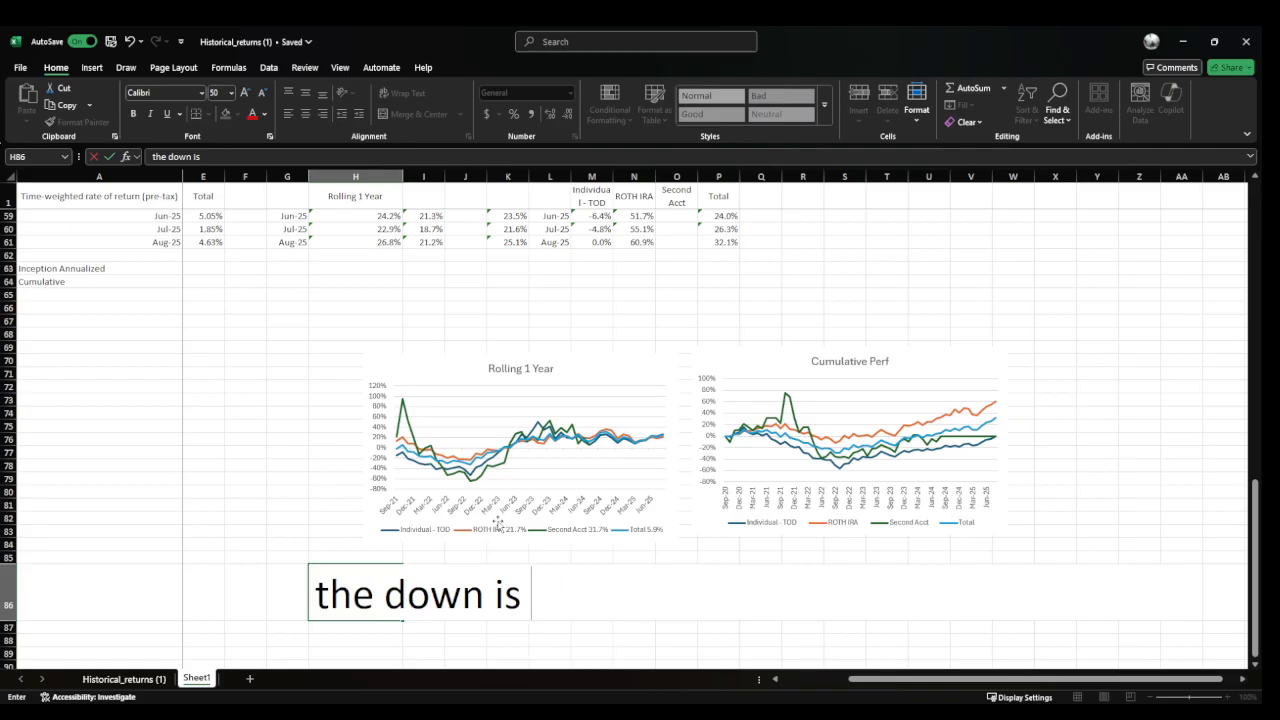
pyautogui.write('everything lul')
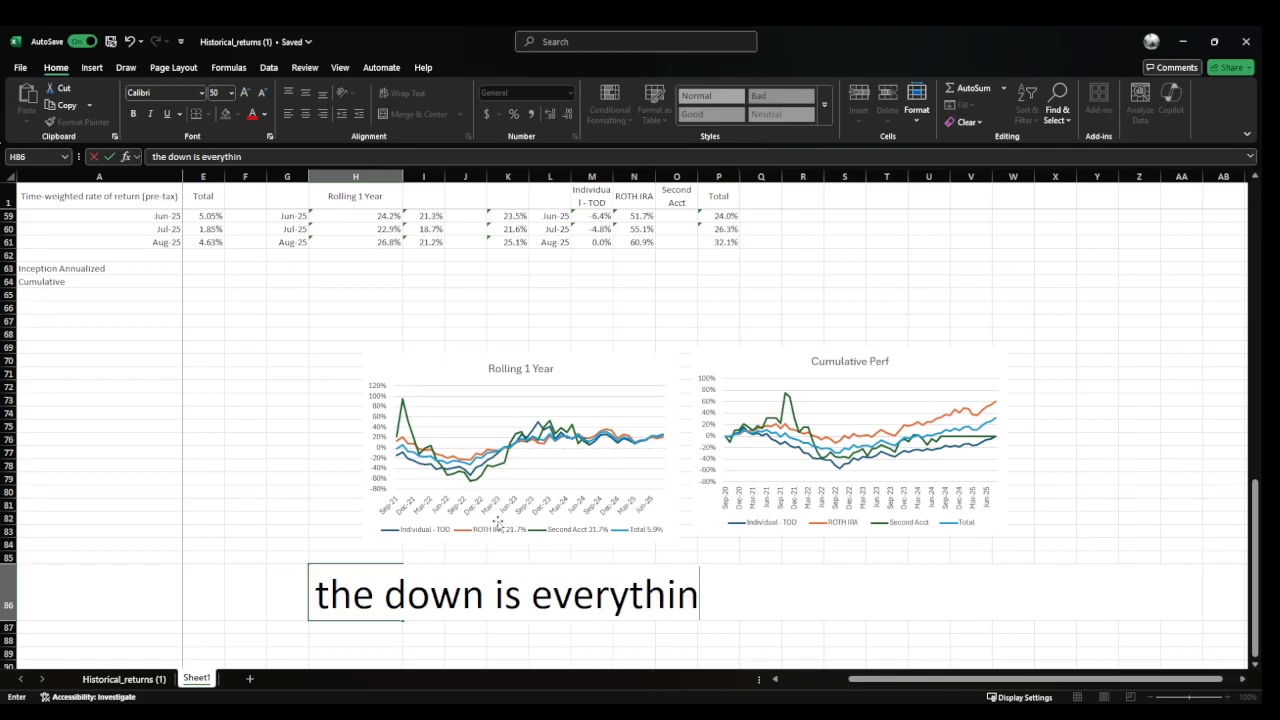
pyautogui.hotkey('ctrl', 'Return')
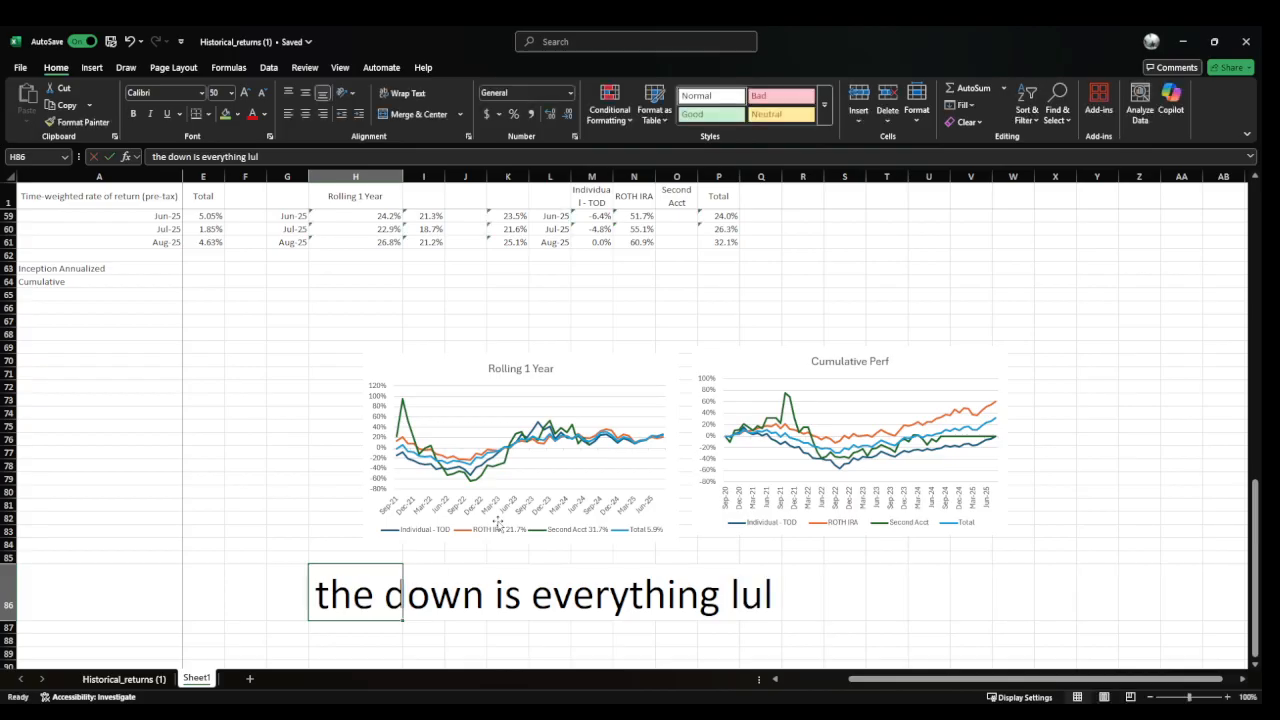
# Overwrite the H86 note with "Invesco will carry us to the promised land inshallah"
pyautogui.write('I')
pyautogui.write('will')
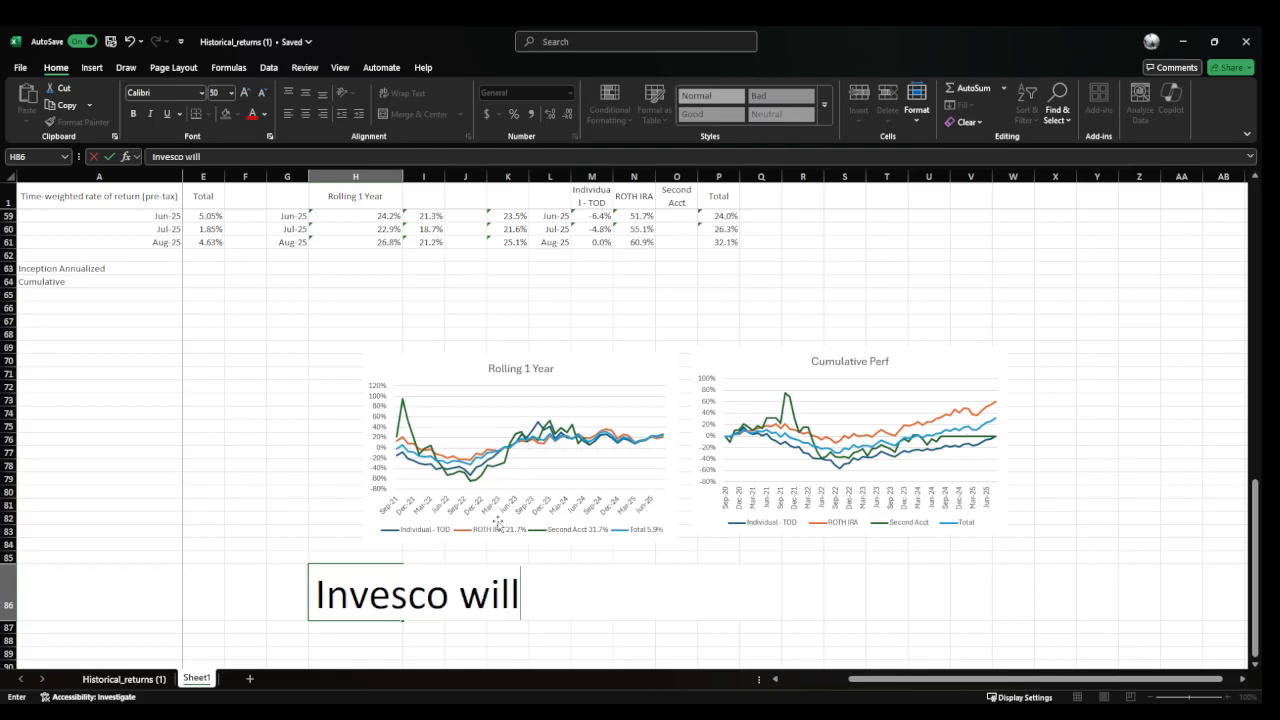
pyautogui.write(' carry us to the promisted')
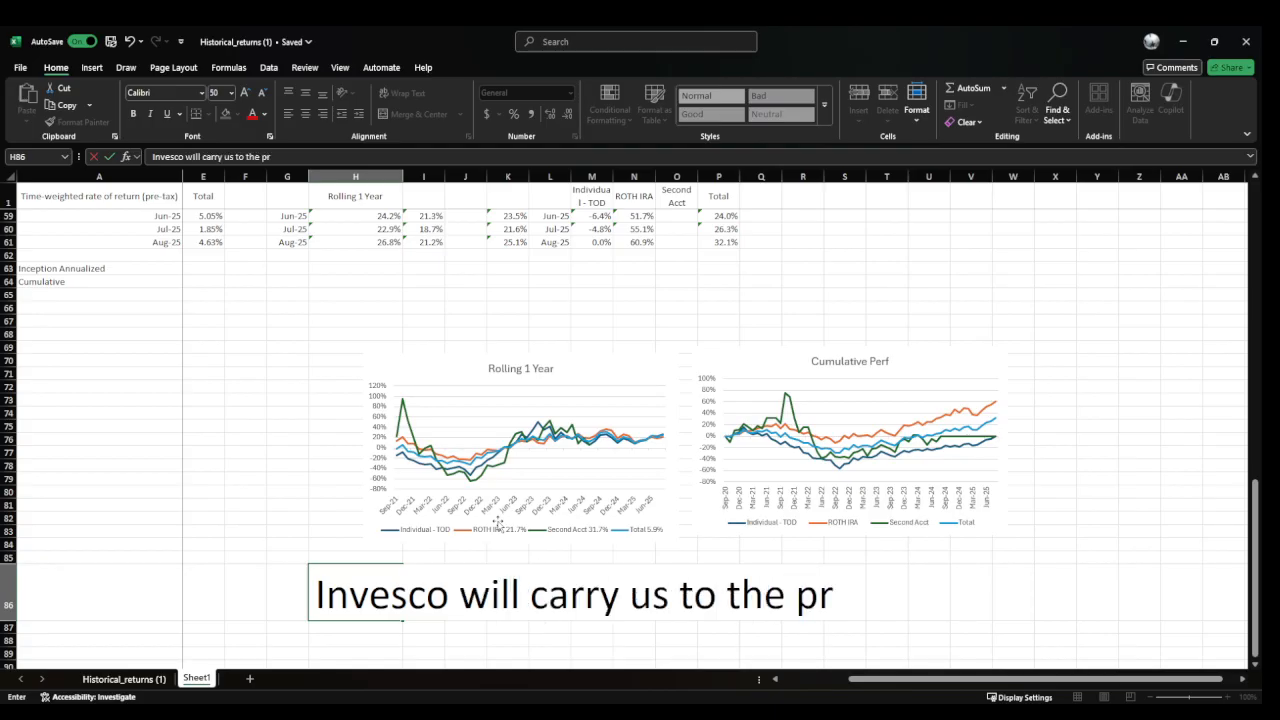
pyautogui.press('BackSpace')
pyautogui.press('BackSpace')
pyautogui.press('BackSpace')
pyautogui.write('ed')
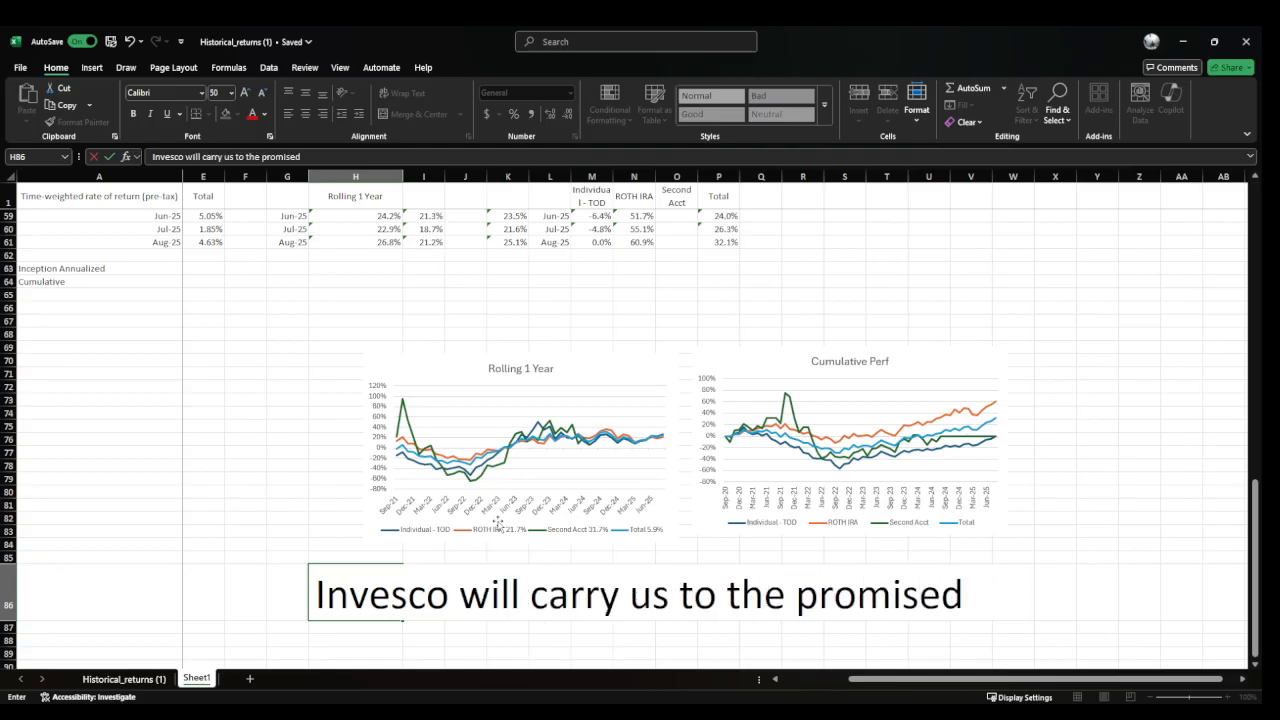
pyautogui.write(' land inshallah')
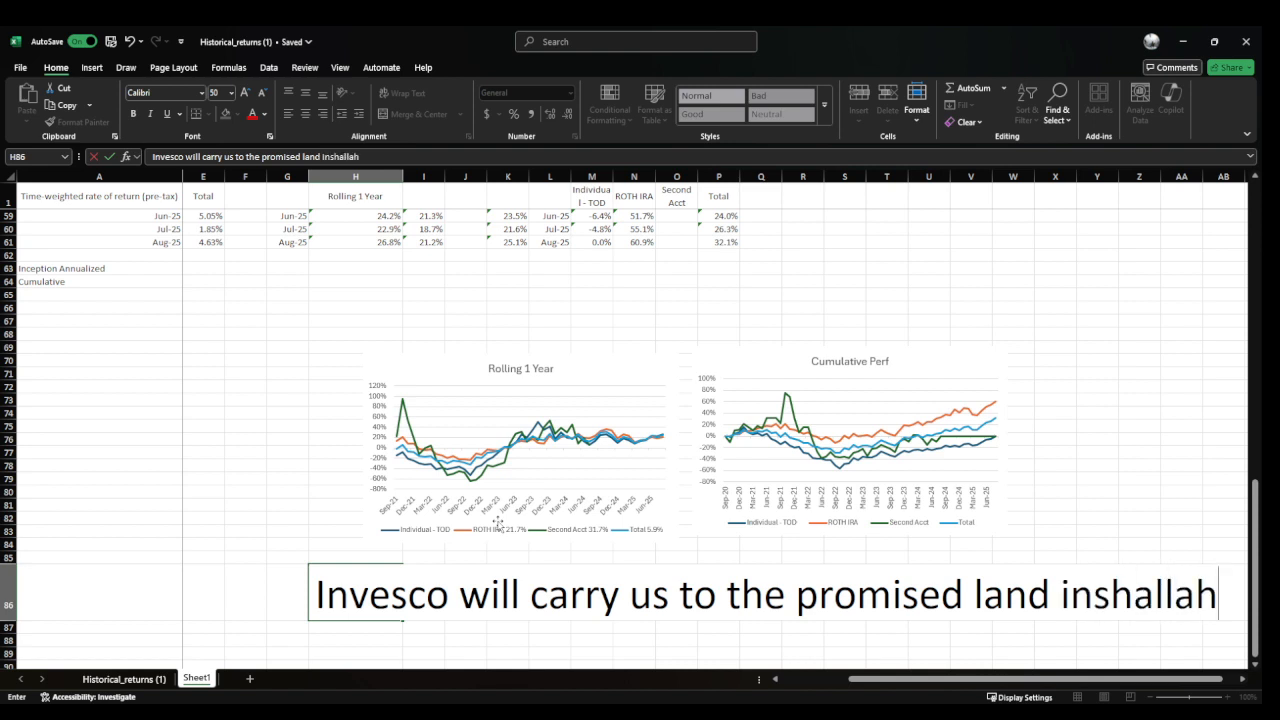
pyautogui.hotkey('ctrl', 'Return')
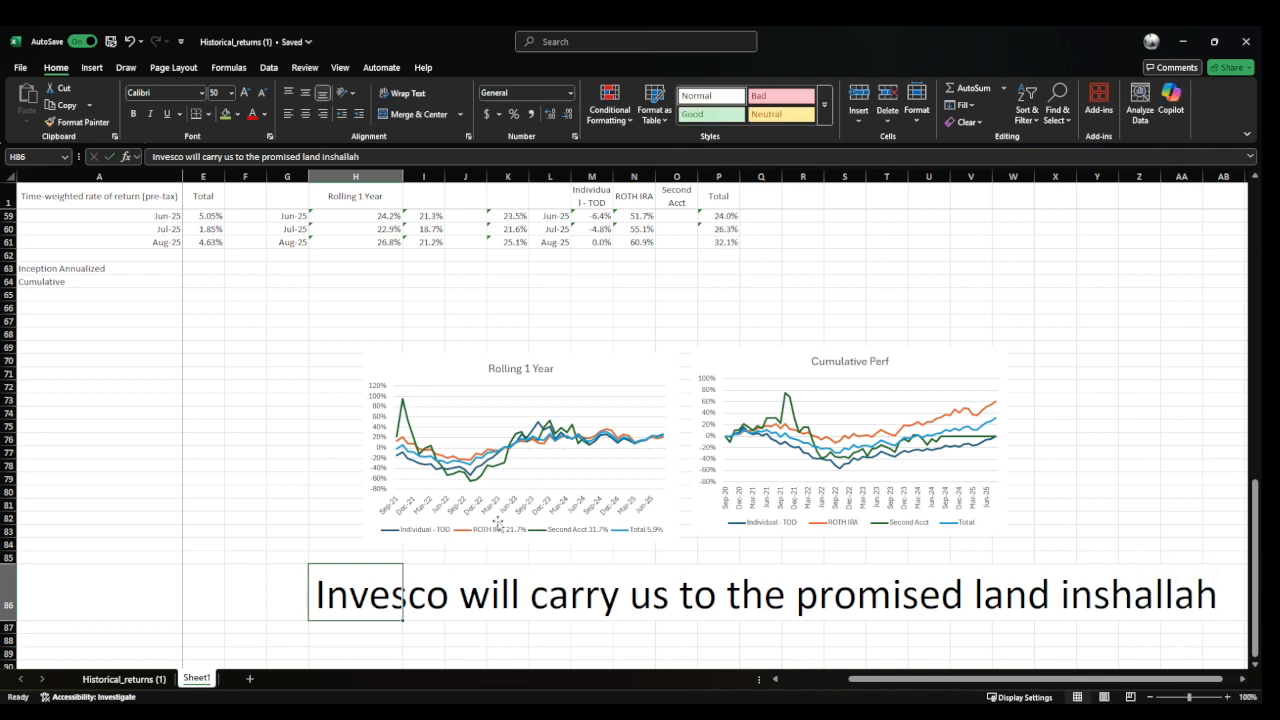
# Replace everything after "Invesco" in the H86 note with ", Kering, Hamilton Insurance, Brightstar Lottery"
pyautogui.press('F2')
pyautogui.hotkey('ctrl', 'shift', 'Left')
pyautogui.hotkey('ctrl', 'shift', 'Left')
pyautogui.hotkey('ctrl', 'shift', 'Left')
pyautogui.hotkey('ctrl', 'shift', 'Left')
pyautogui.hotkey('ctrl', 'shift', 'Left')
pyautogui.hotkey('ctrl', 'shift', 'Left')
pyautogui.hotkey('ctrl', 'shift', 'Left')
pyautogui.hotkey('ctrl', 'shift', 'Left')
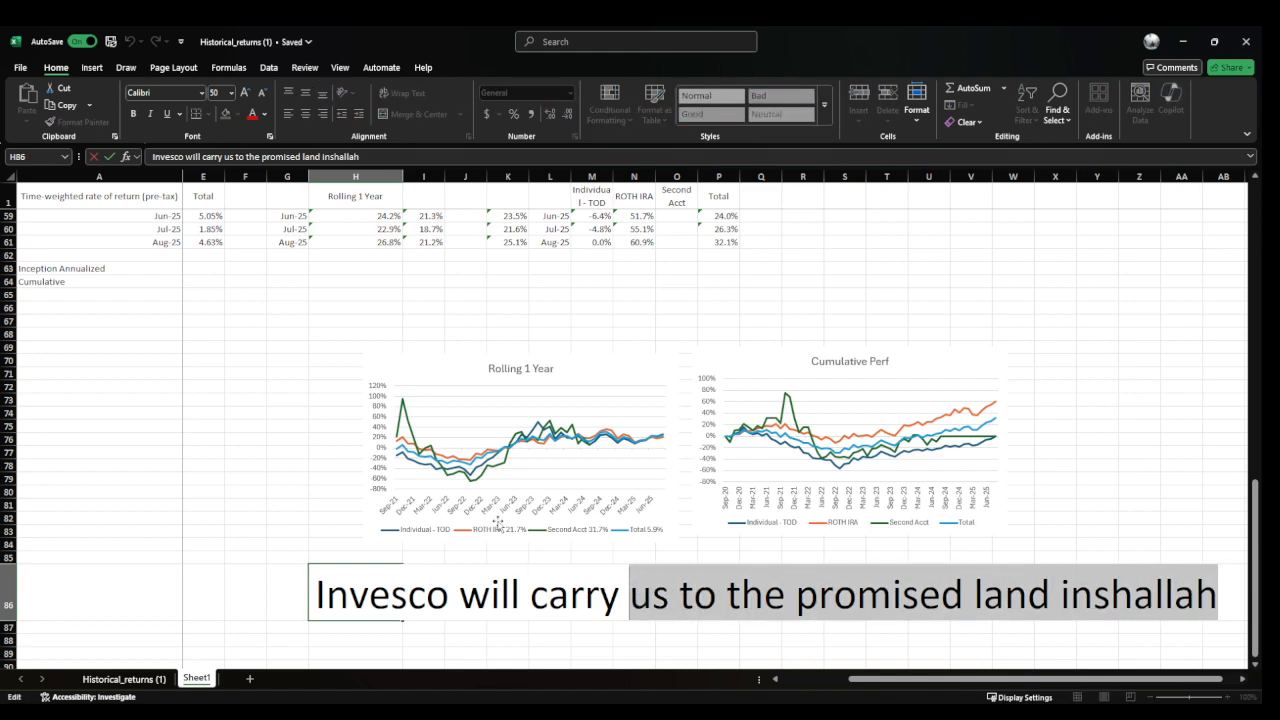
pyautogui.hotkey('shift', 'Left')
pyautogui.write(', Kering')
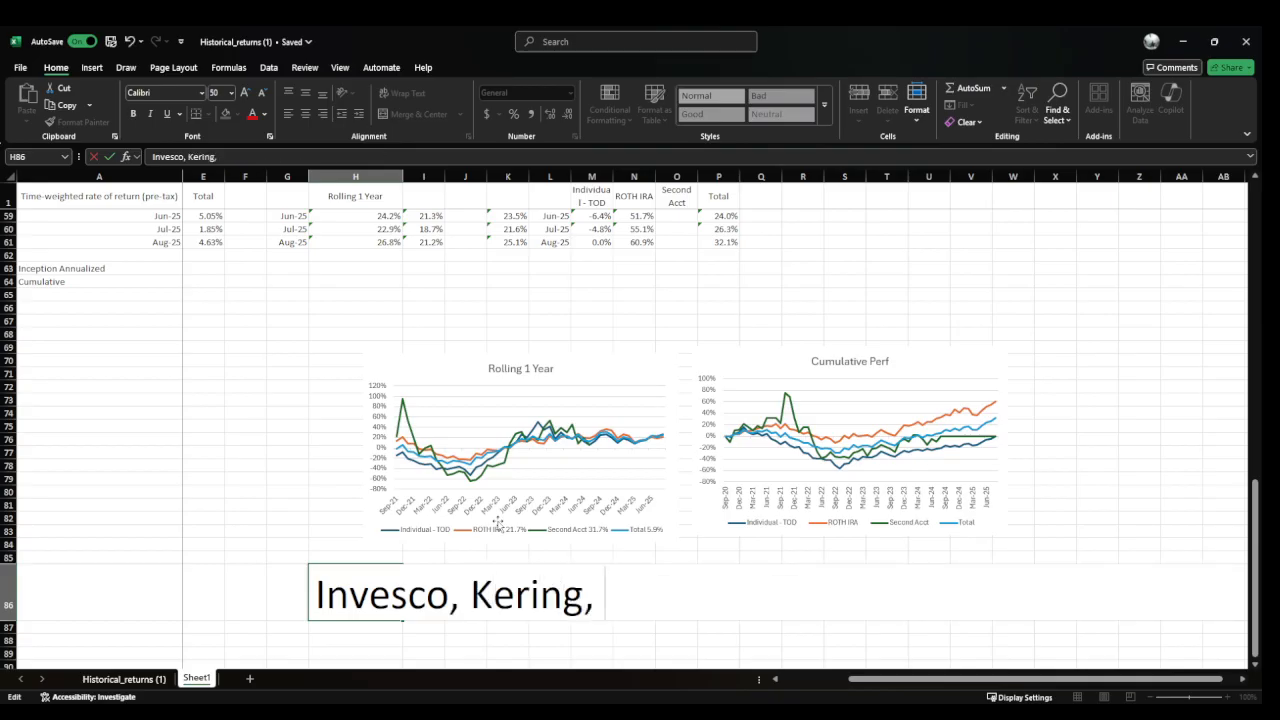
pyautogui.write(', Hamilton Insurance, ')
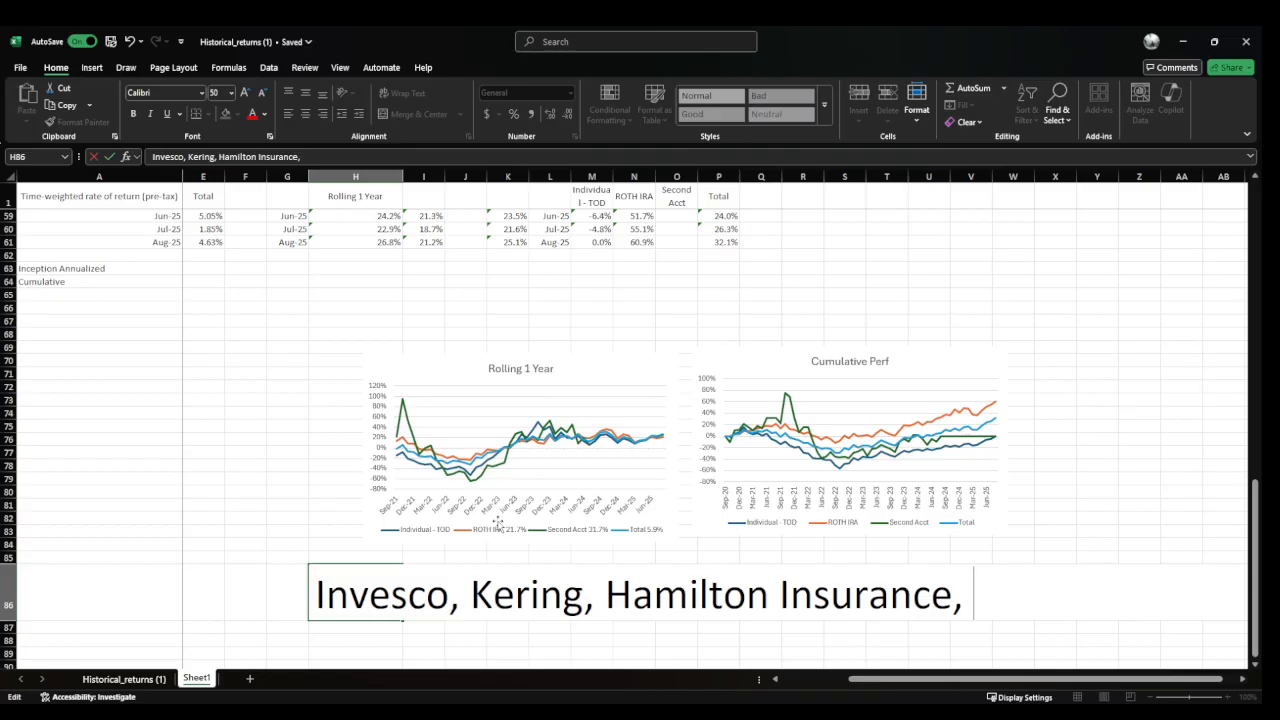
pyautogui.write('Brightstar Lottery')
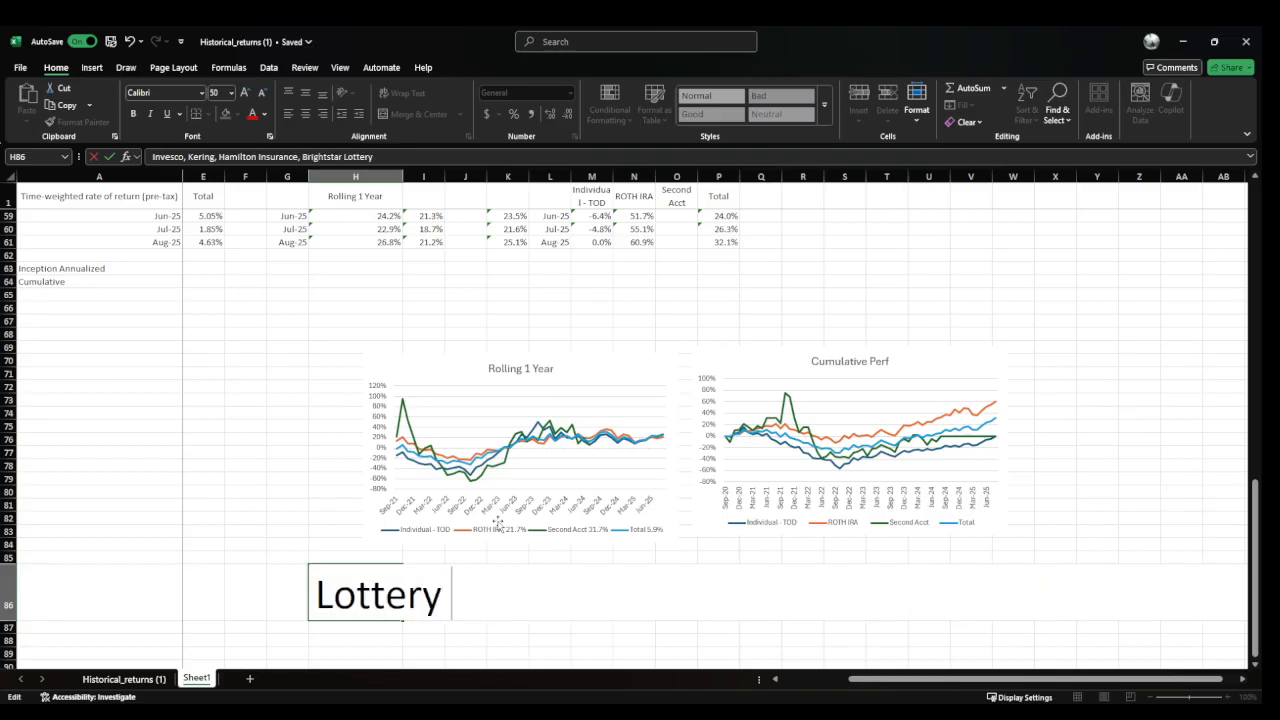
pyautogui.hotkey('ctrl', 'Return')
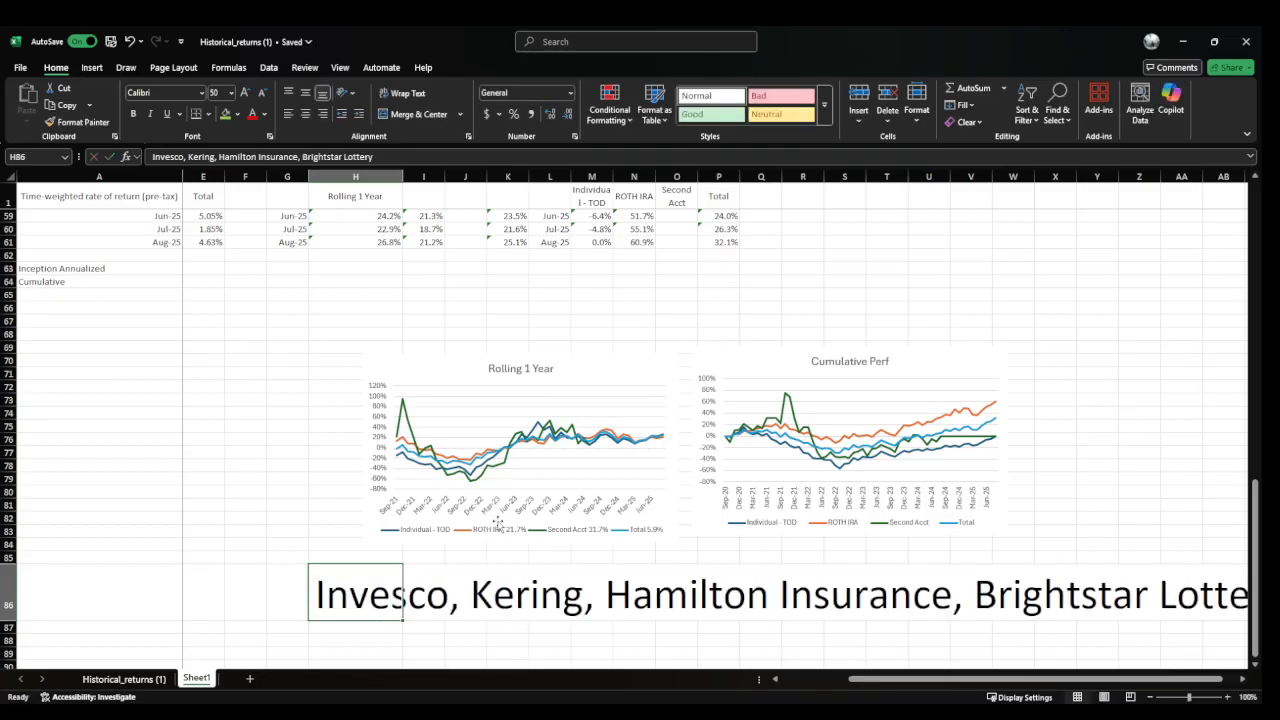
# Calculate the ROTH IRA's inception annualized return in C63 with =PRODUCT(1+C2:C61)^(12/COUNT(C2:C61))-1
pyautogui.press('Home')
pyautogui.hotkey('ctrl', 'Up')
pyautogui.hotkey('ctrl', 'Up')
pyautogui.hotkey('ctrl', 'Up')
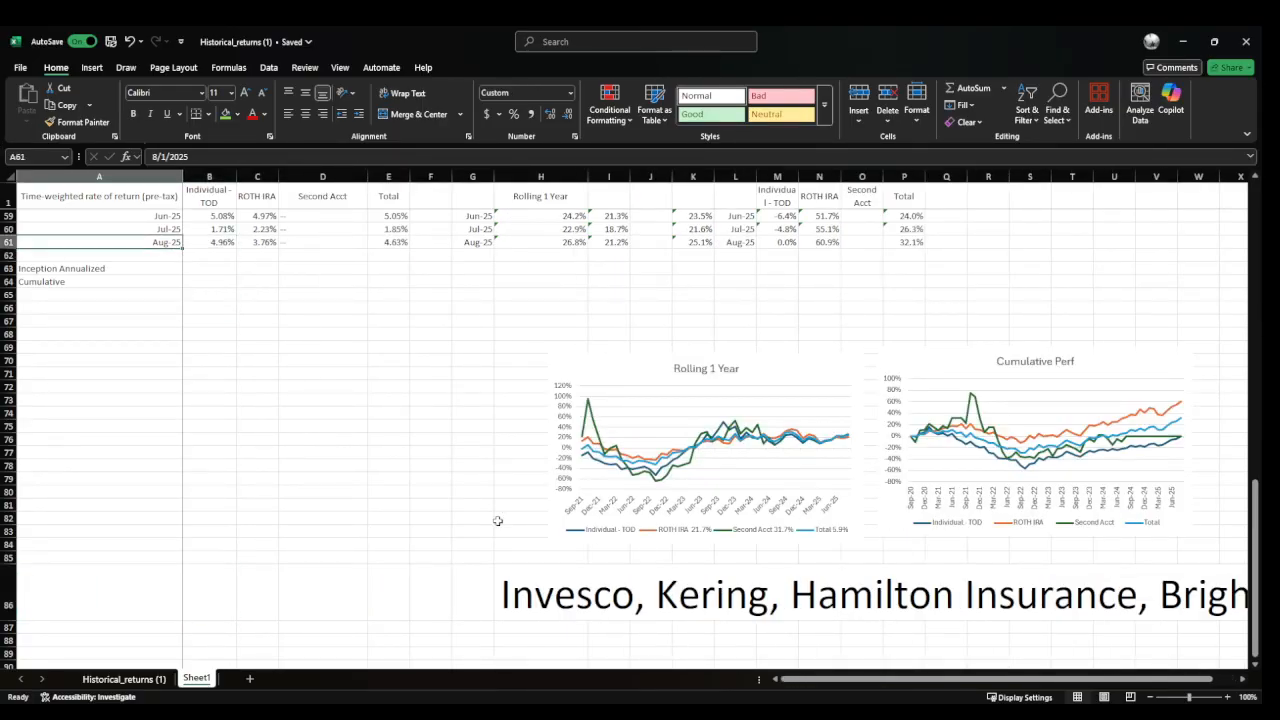
pyautogui.scroll(8, 497, 521)
pyautogui.hotkey('ctrl', 'Up')
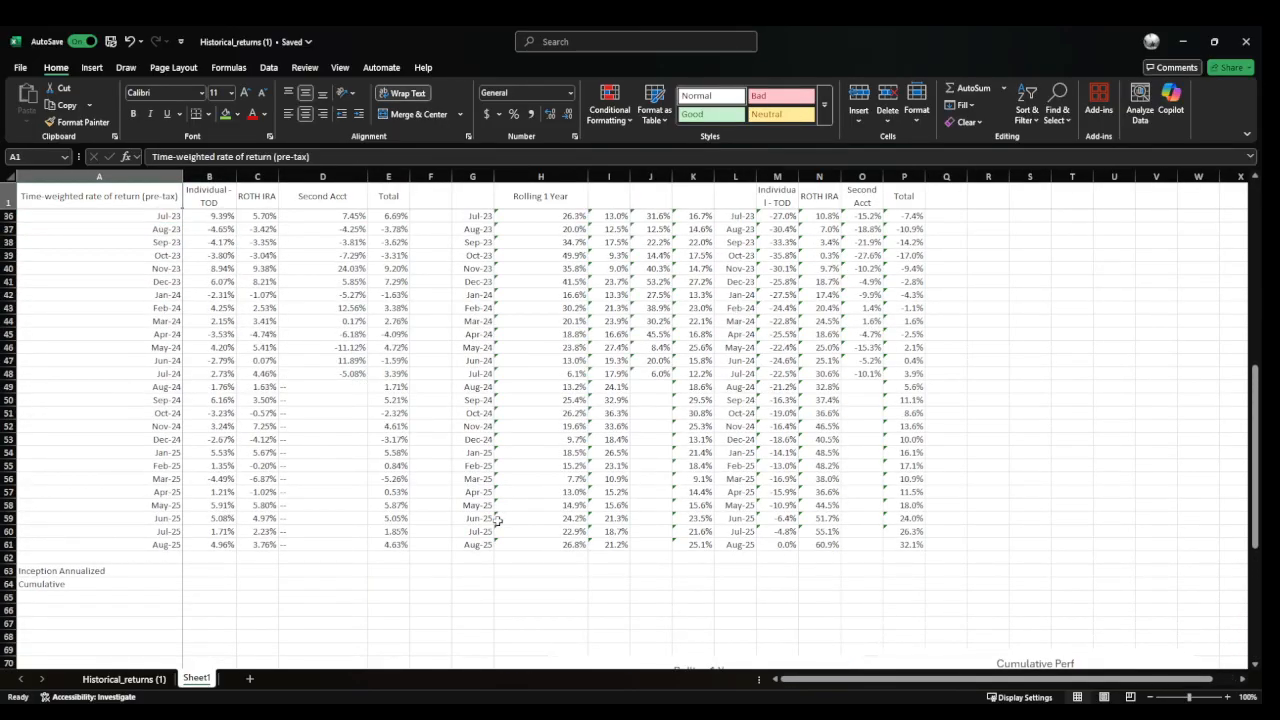
pyautogui.press('Right')
pyautogui.hotkey('ctrl', 'Down')
pyautogui.press('Down')
pyautogui.press('Down')
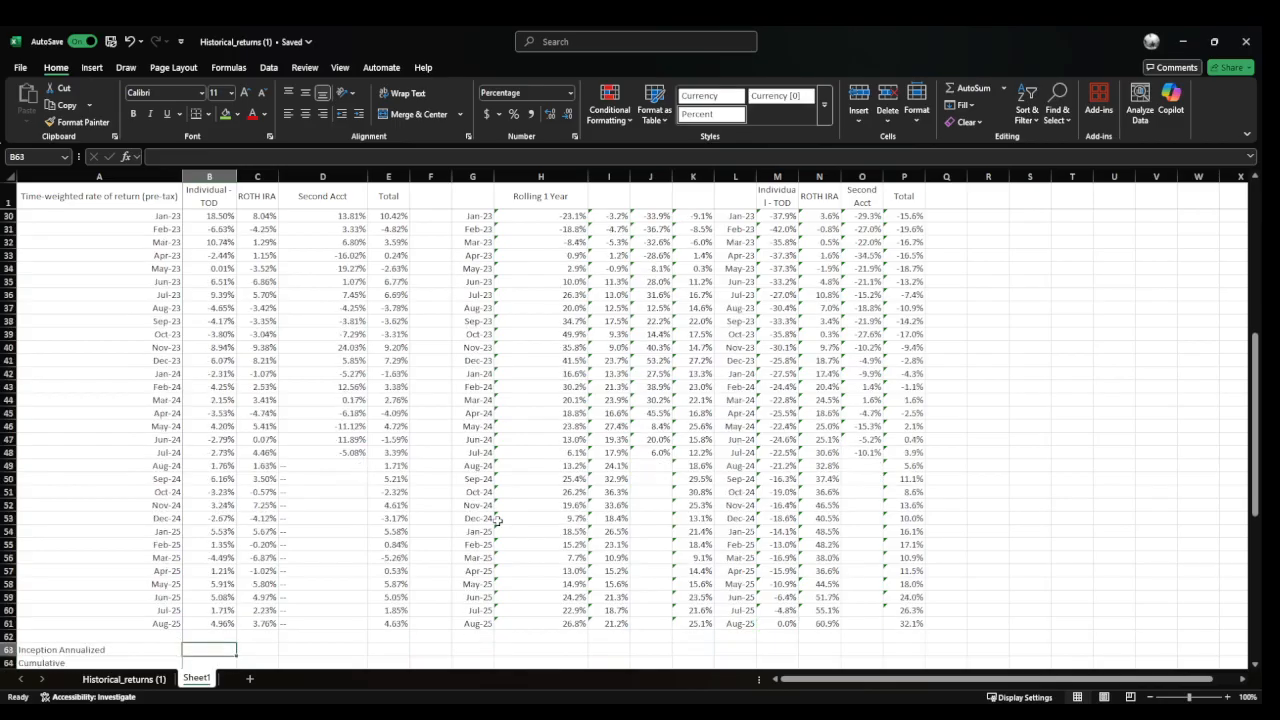
pyautogui.write('=')
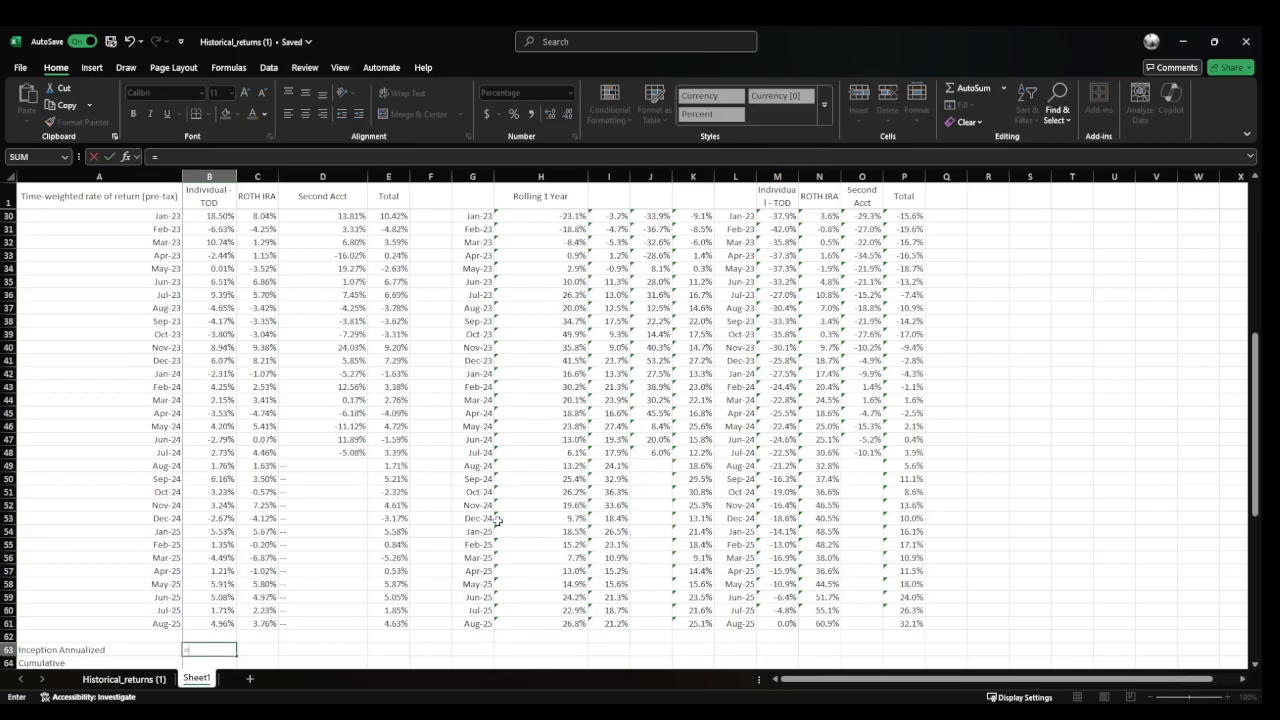
pyautogui.press('Escape')
pyautogui.press('Right')
pyautogui.write('=PRODUCT(')
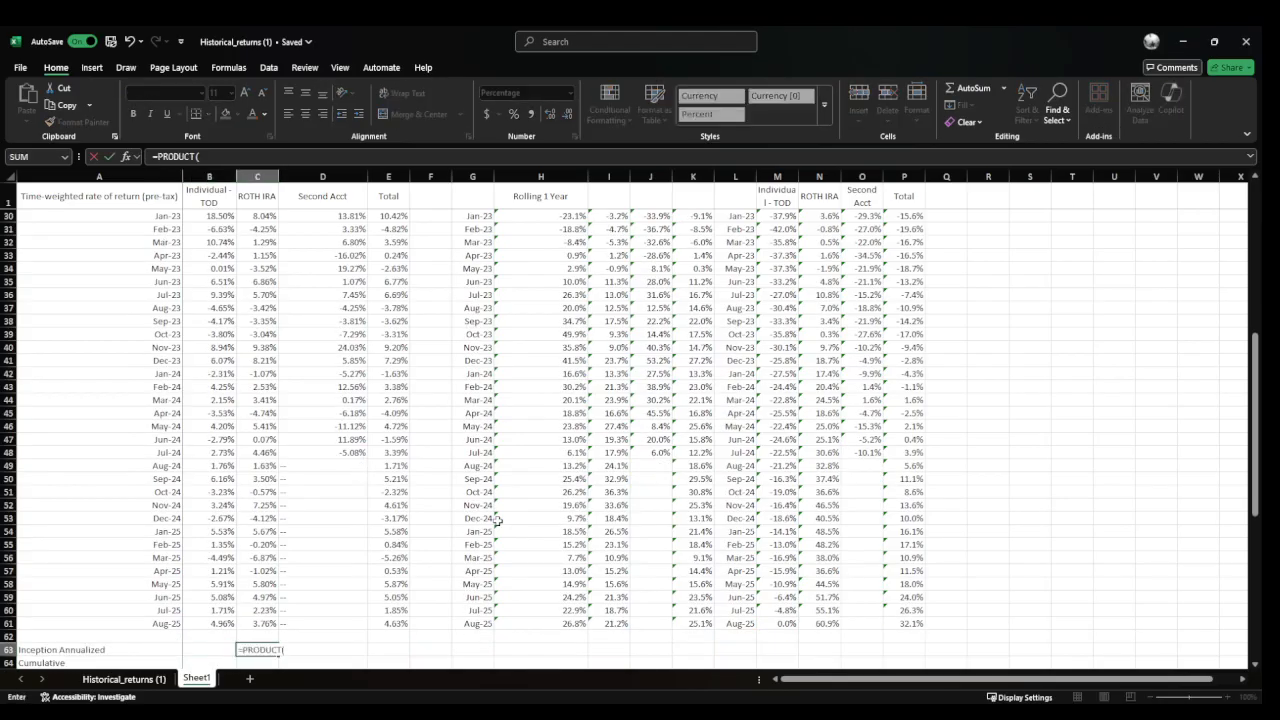
pyautogui.write('1+')
pyautogui.press('Up')
pyautogui.hotkey('ctrl', 'shift', 'Up')
pyautogui.hotkey('shift', 'Down')
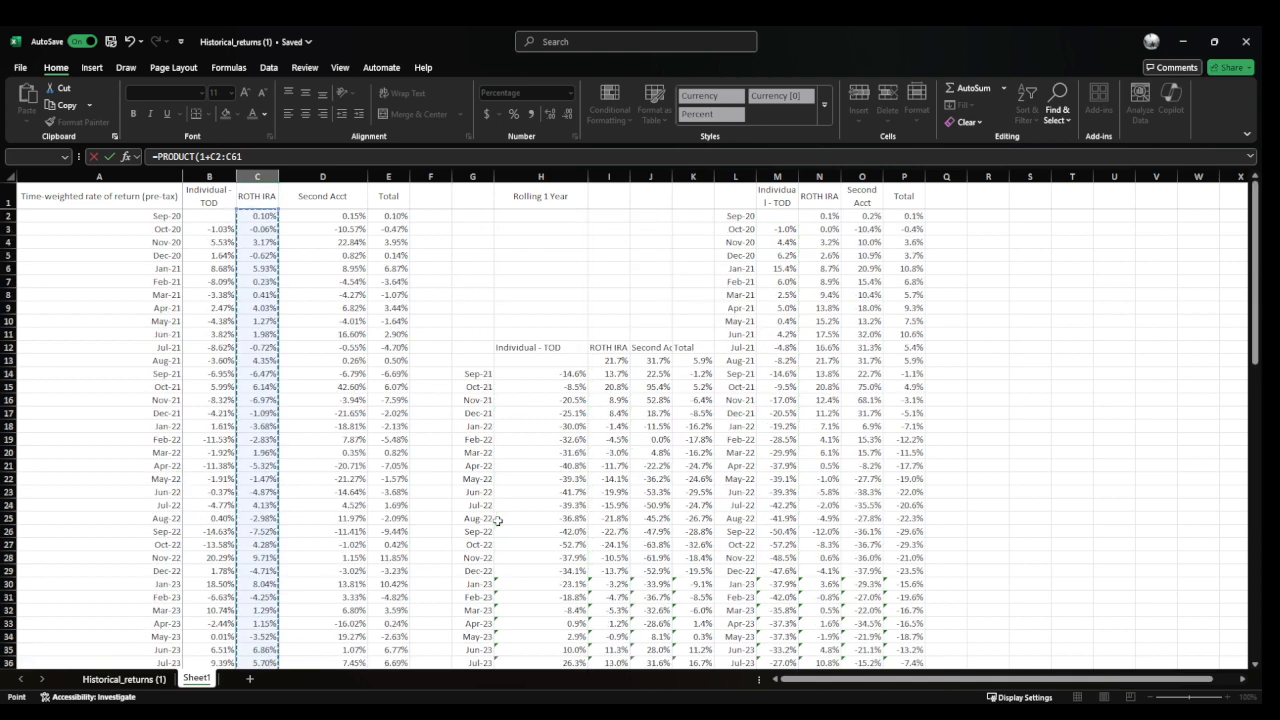
pyautogui.write(')^(12/')
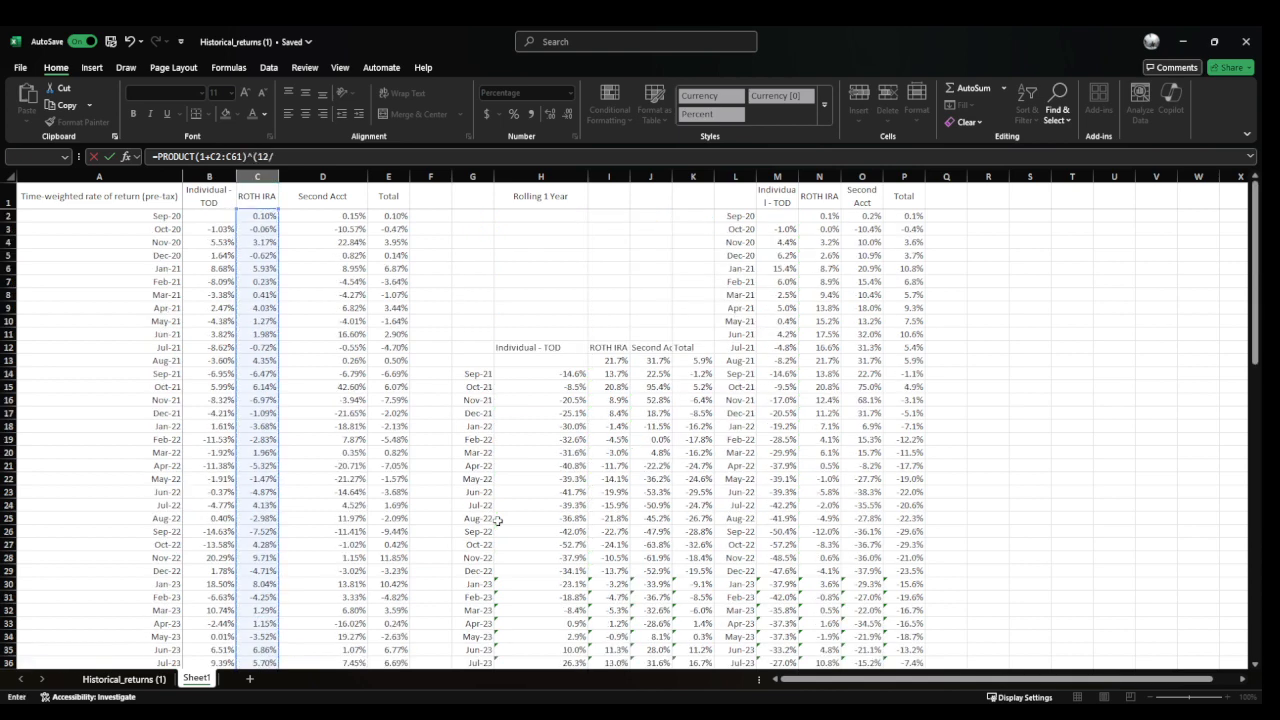
pyautogui.write('count')
pyautogui.press('Tab')
pyautogui.press('Up')
pyautogui.hotkey('ctrl', 'shift', 'Up')
pyautogui.hotkey('shift', 'Down')
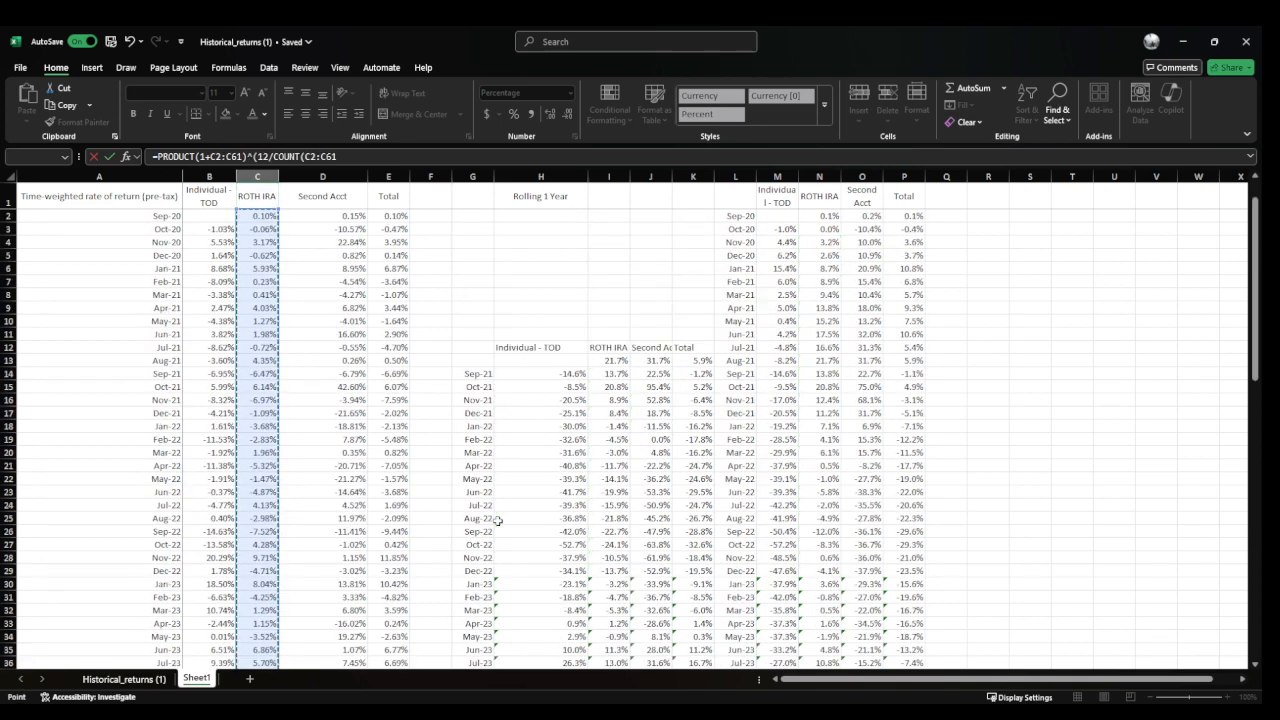
pyautogui.write('))-1')
pyautogui.hotkey('ctrl', 'Return')
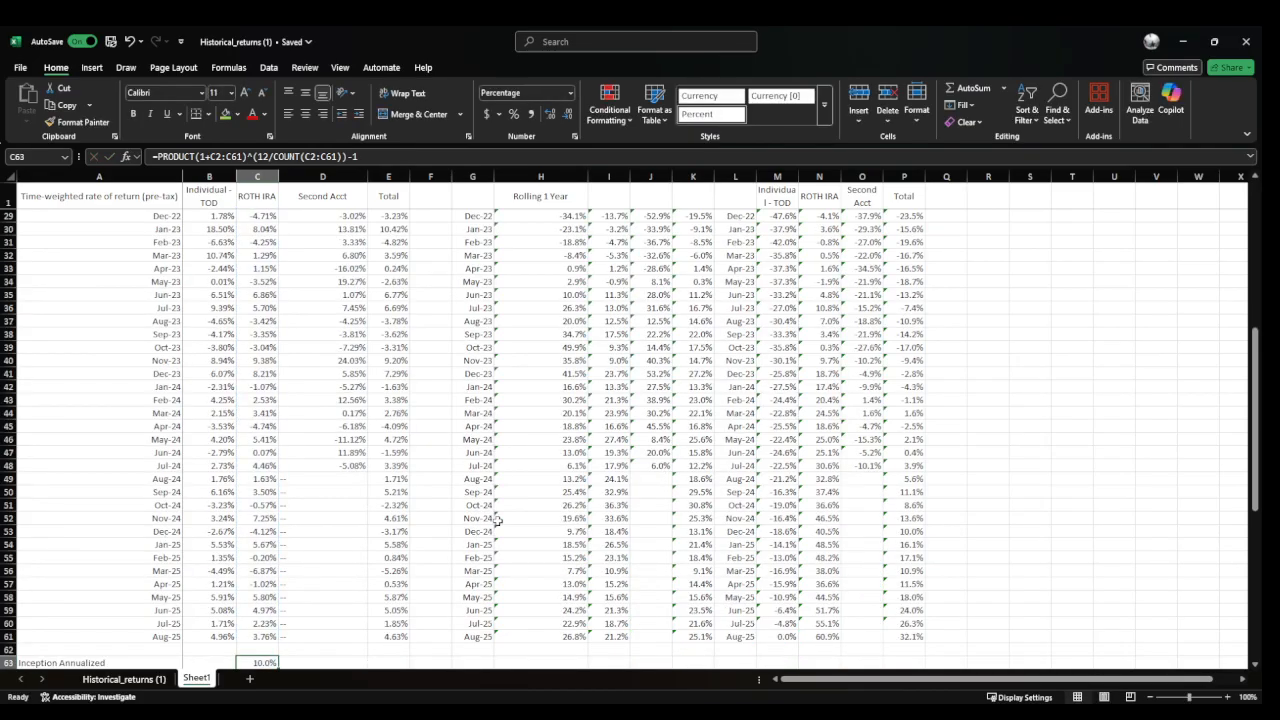
# Fill the annualized return formula from C63 across to E63 and inspect the Second Acct formula in D63
pyautogui.hotkey('shift', 'Right')
pyautogui.hotkey('shift', 'Right')
pyautogui.hotkey('ctrl', 'r')
pyautogui.press('Right')
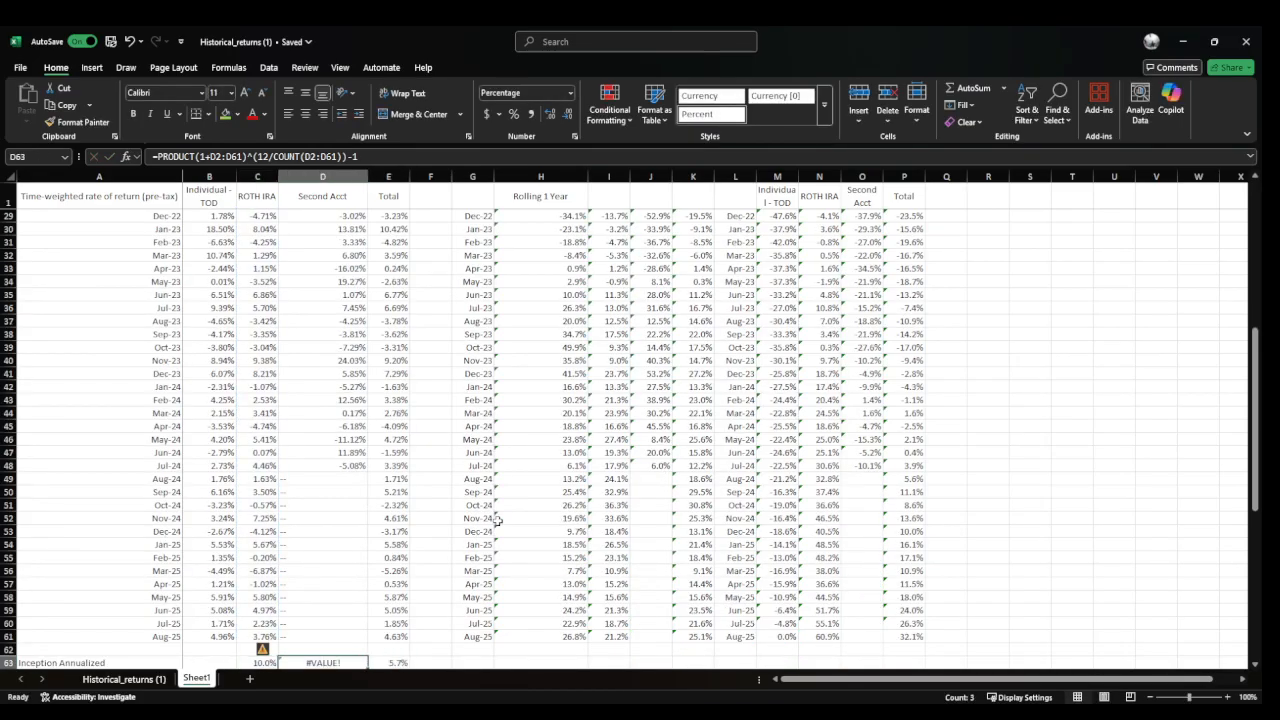
pyautogui.click(344, 156)
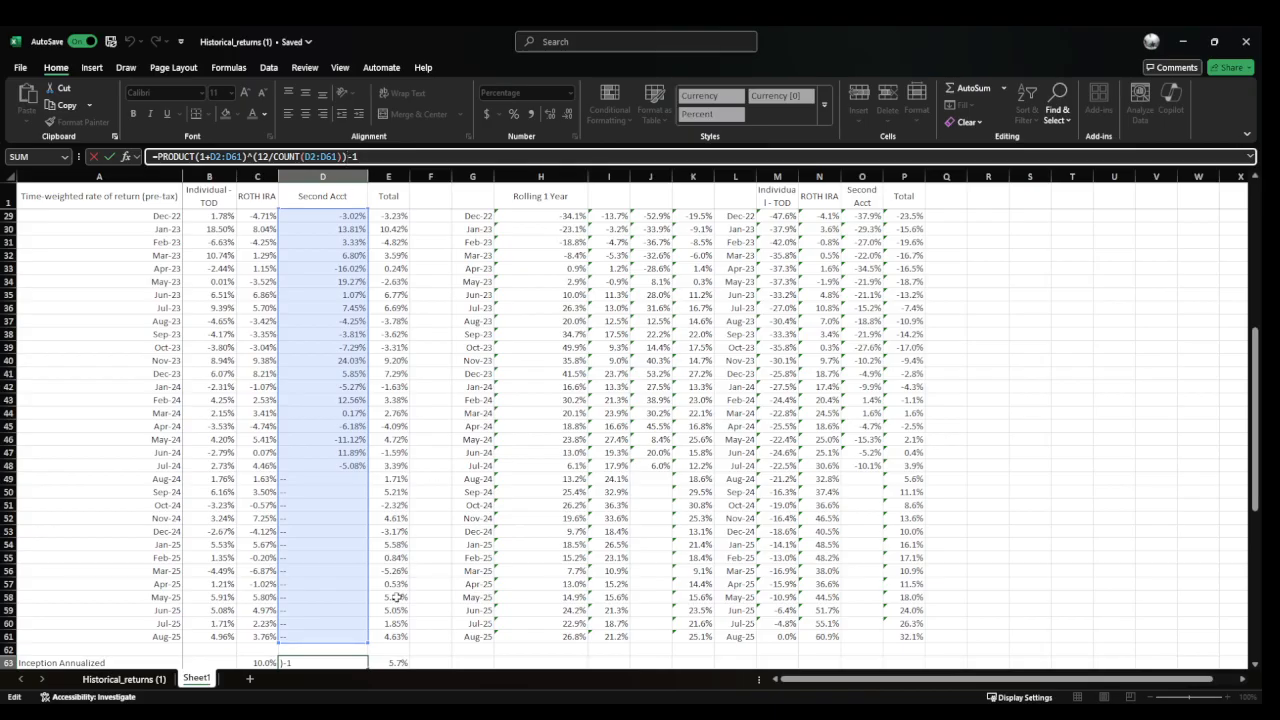
pyautogui.press('Escape')
# Copy the annualized formula from C63 into B63 for Individual - TOD and check the range it covers
pyautogui.press('Left')
pyautogui.hotkey('ctrl', 'c')
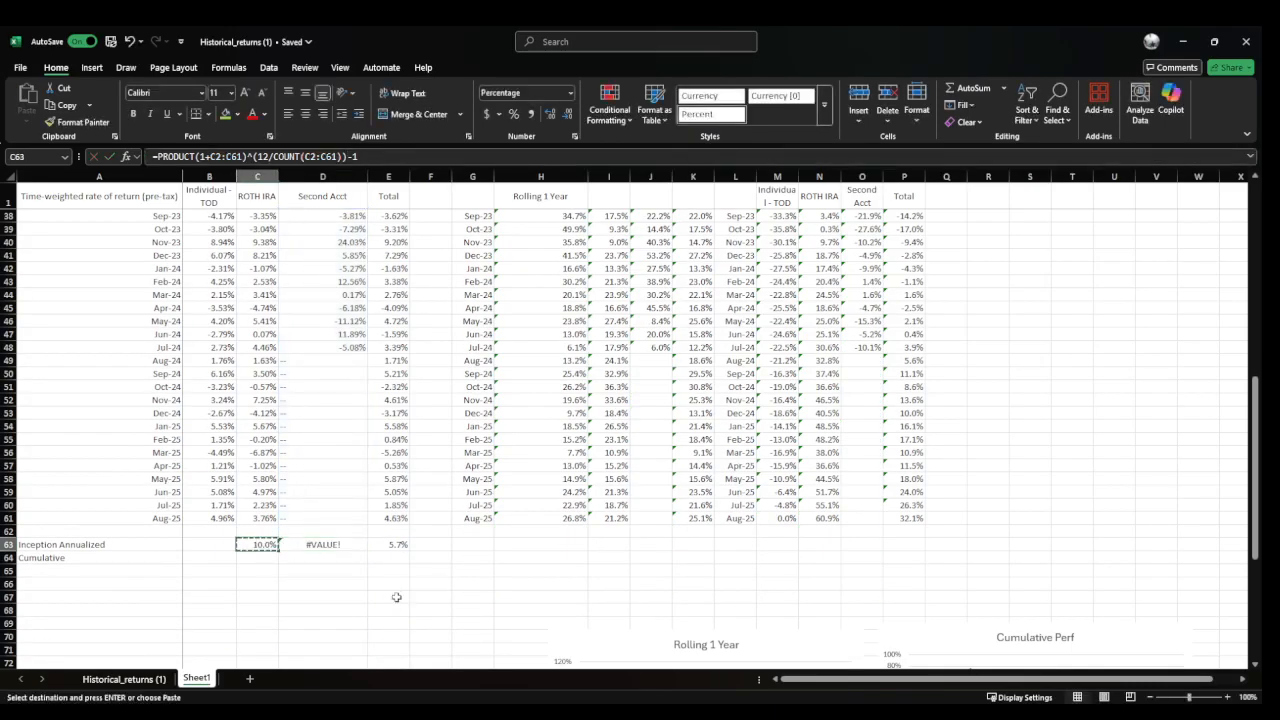
pyautogui.press('Left')
pyautogui.hotkey('ctrl', 'v')
pyautogui.click(228, 157)
pyautogui.scroll(12, 265, 326)
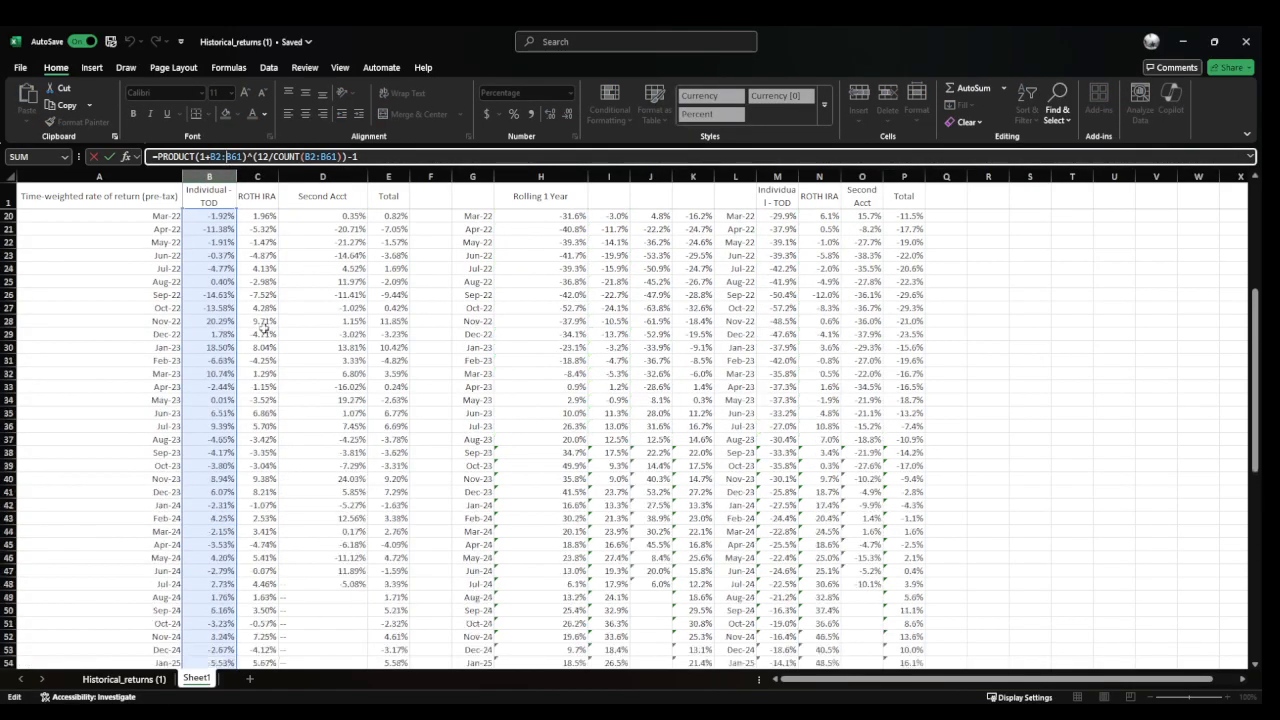
pyautogui.scroll(-5, 258, 307)
pyautogui.scroll(-5, 258, 307)
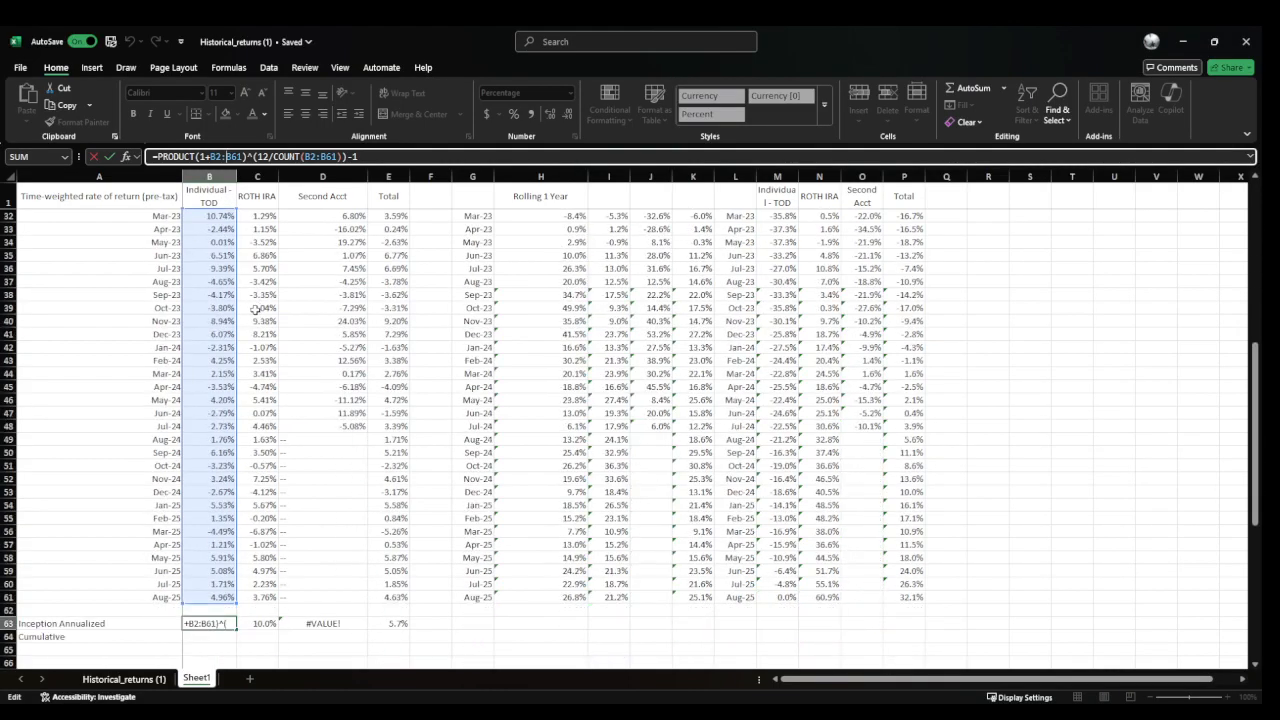
pyautogui.press('Escape')
# Calculate the Individual - TOD cumulative return in B64 with =PRODUCT(1+B2:B61)-1
pyautogui.press('Down')
pyautogui.write('=pr')
pyautogui.press('Tab')
pyautogui.write('1')
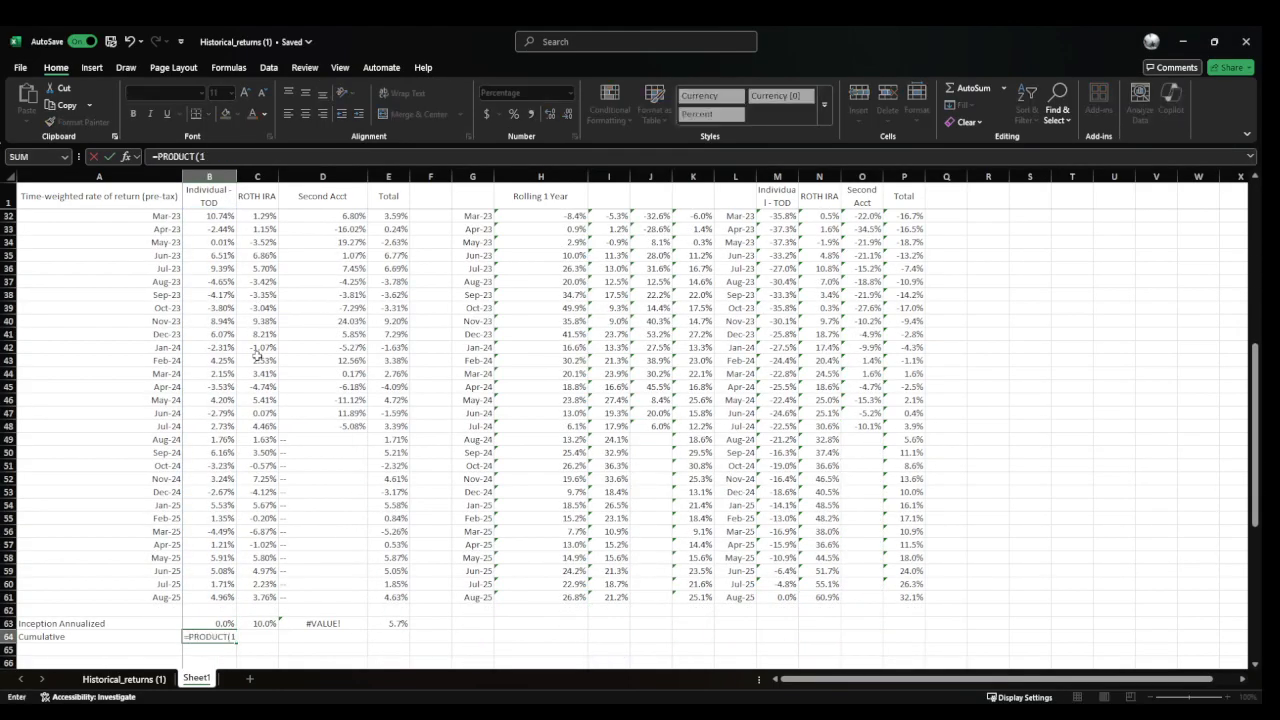
pyautogui.press('Up')
pyautogui.press('Up')
pyautogui.press('Up')
pyautogui.hotkey('ctrl', 'shift', 'Up')
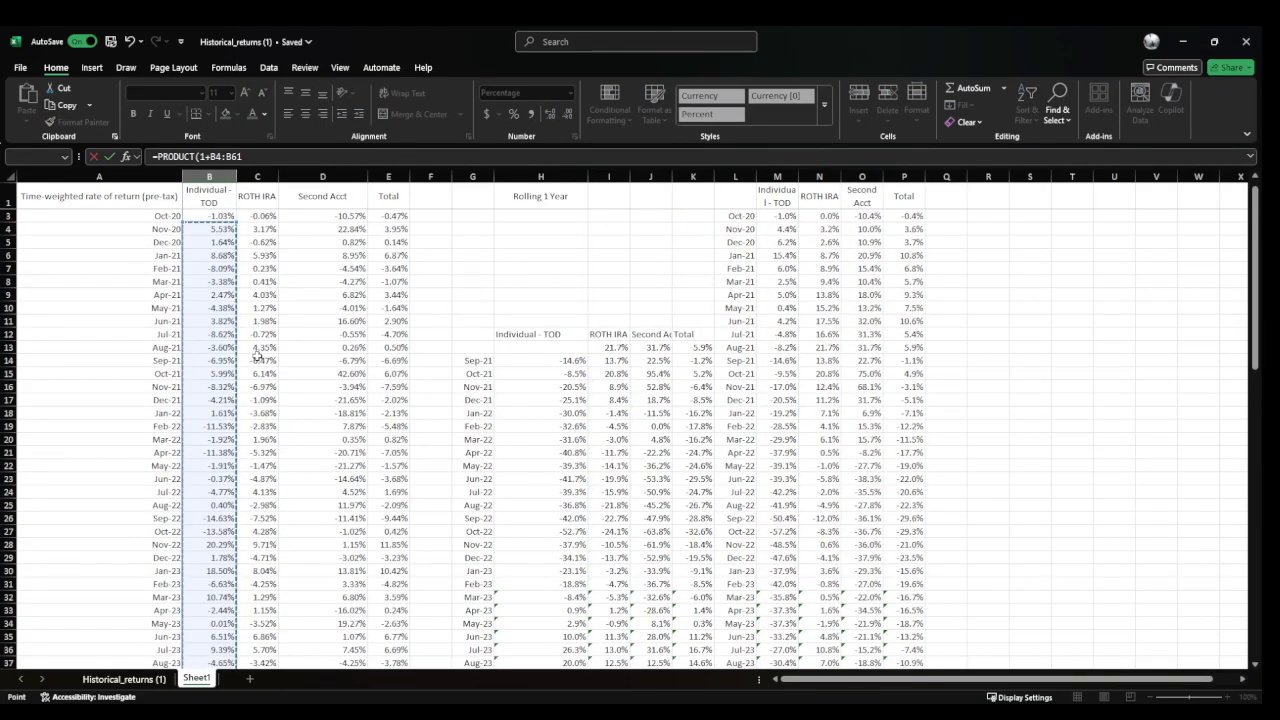
pyautogui.hotkey('shift', 'Up')
pyautogui.write(')-1')
pyautogui.hotkey('ctrl', 'Return')
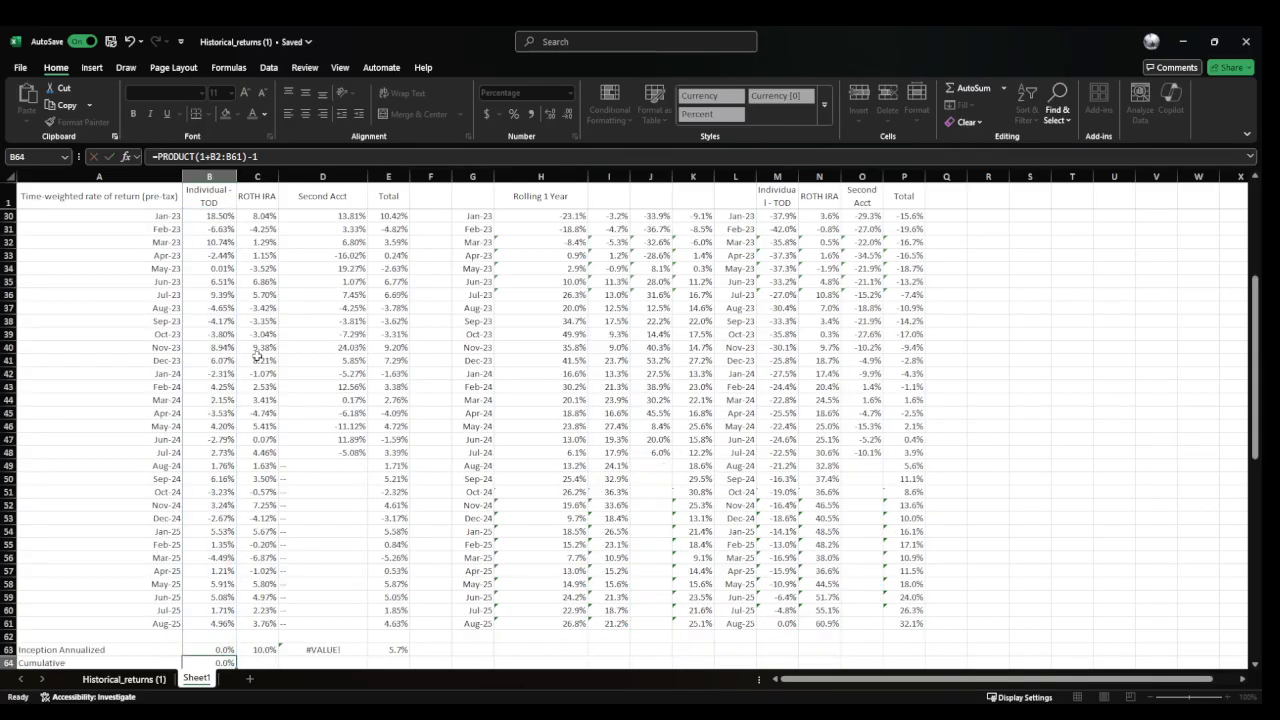
# Fill the cumulative return formula from B64 across to the Total column in E64
pyautogui.hotkey('shift', 'Right')
pyautogui.hotkey('shift', 'Right')
pyautogui.hotkey('shift', 'Right')
pyautogui.hotkey('ctrl', 'r')
# Try to limit the Second Acct cumulative formula in D64 to the range D2:D48
pyautogui.press('Right')
pyautogui.press('Right')
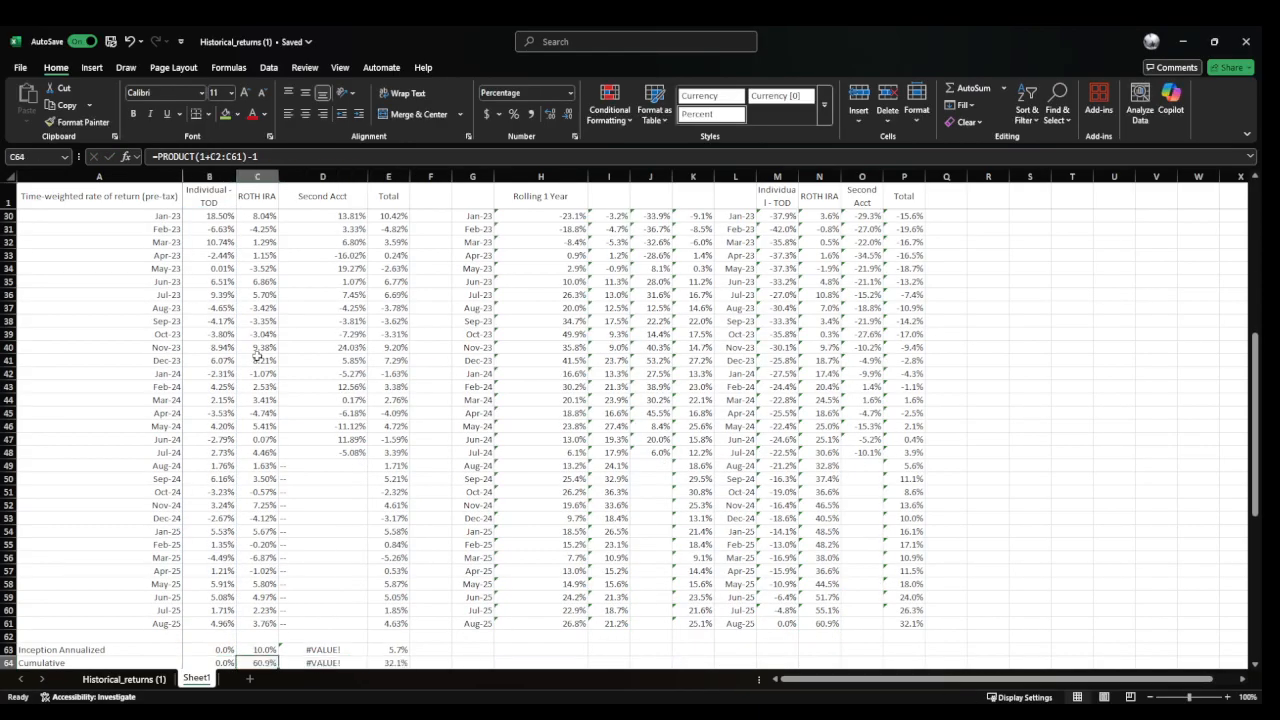
pyautogui.press('F2')
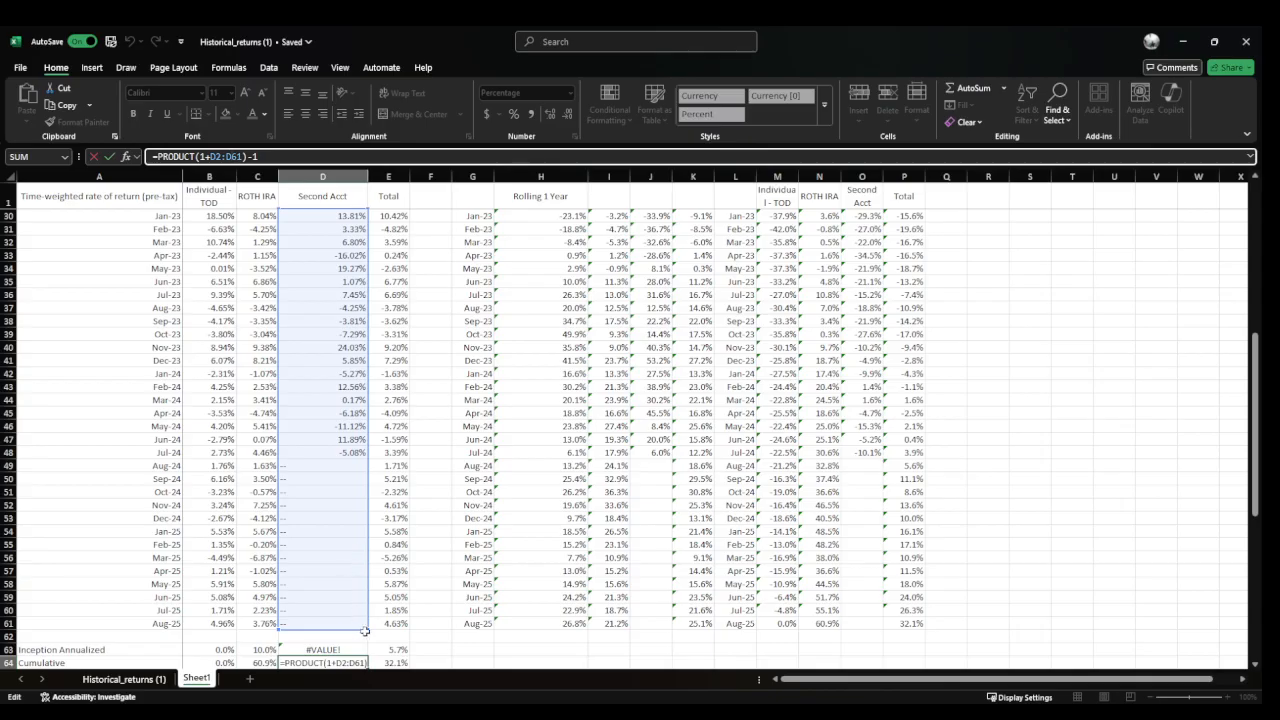
pyautogui.moveTo(365, 631); pyautogui.dragTo(350, 462)
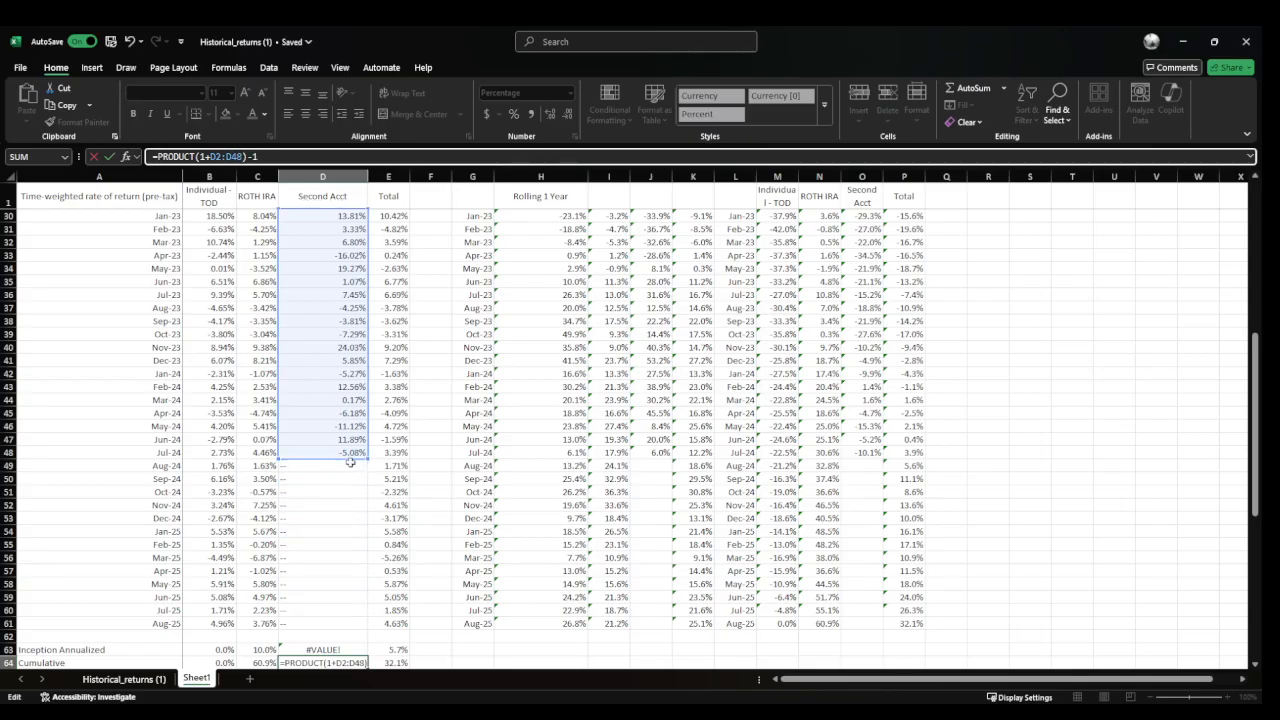
pyautogui.press('Return')
# Clear the "--" placeholders from the Second Acct column in D49:D61
pyautogui.press('Up')
pyautogui.press('Up')
pyautogui.press('Up')
pyautogui.press('Up')
pyautogui.hotkey('shift', 'Up')
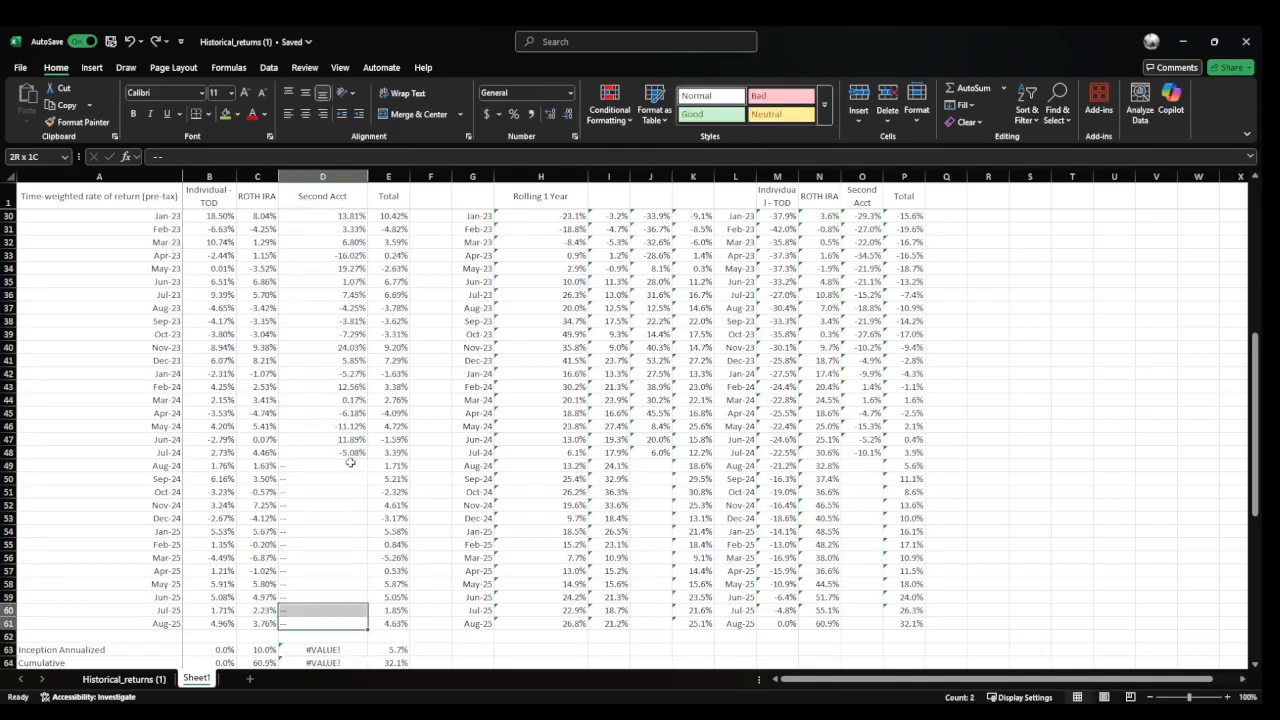
pyautogui.hotkey('shift', 'Up')
pyautogui.hotkey('shift', 'Up')
pyautogui.hotkey('shift', 'Up')
pyautogui.hotkey('shift', 'Up')
pyautogui.hotkey('shift', 'Up')
pyautogui.hotkey('shift', 'Up')
pyautogui.hotkey('shift', 'Up')
pyautogui.hotkey('shift', 'Up')
pyautogui.hotkey('shift', 'Up')
pyautogui.hotkey('shift', 'Up')
pyautogui.hotkey('shift', 'Up')
pyautogui.press('Delete')
pyautogui.press('Down')
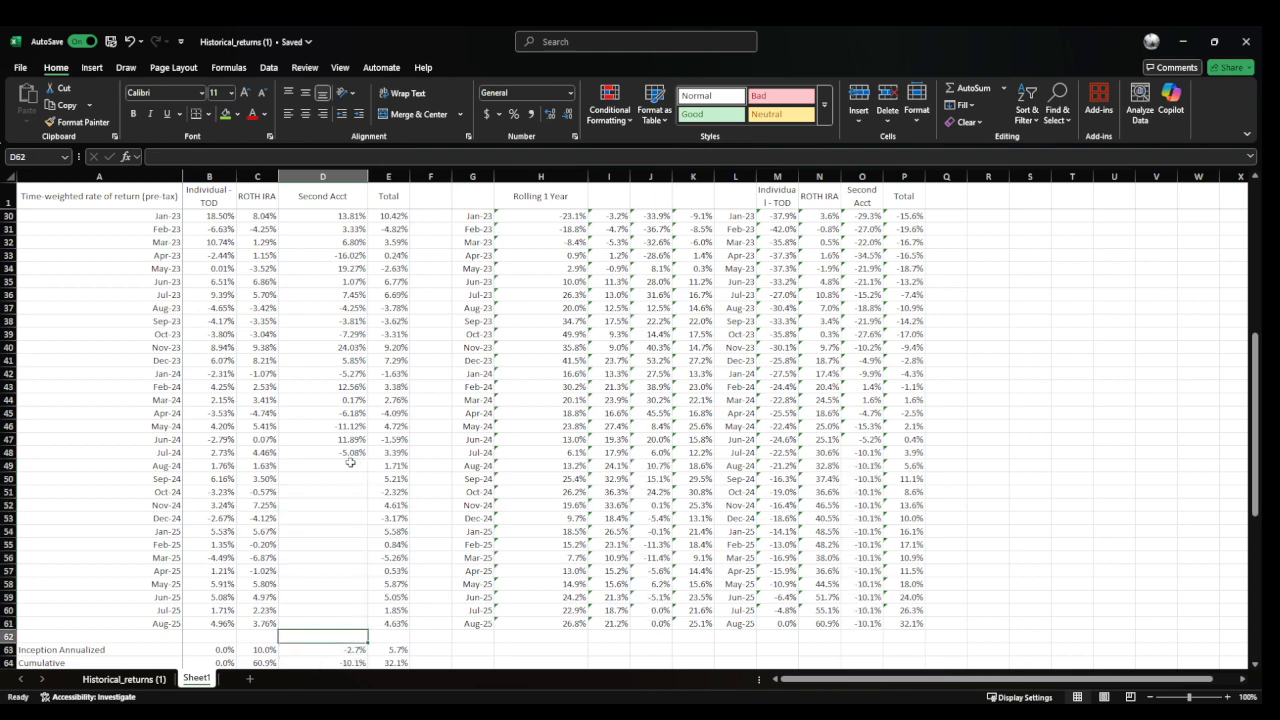
pyautogui.scroll(-4, 350, 462)
pyautogui.press('Down')
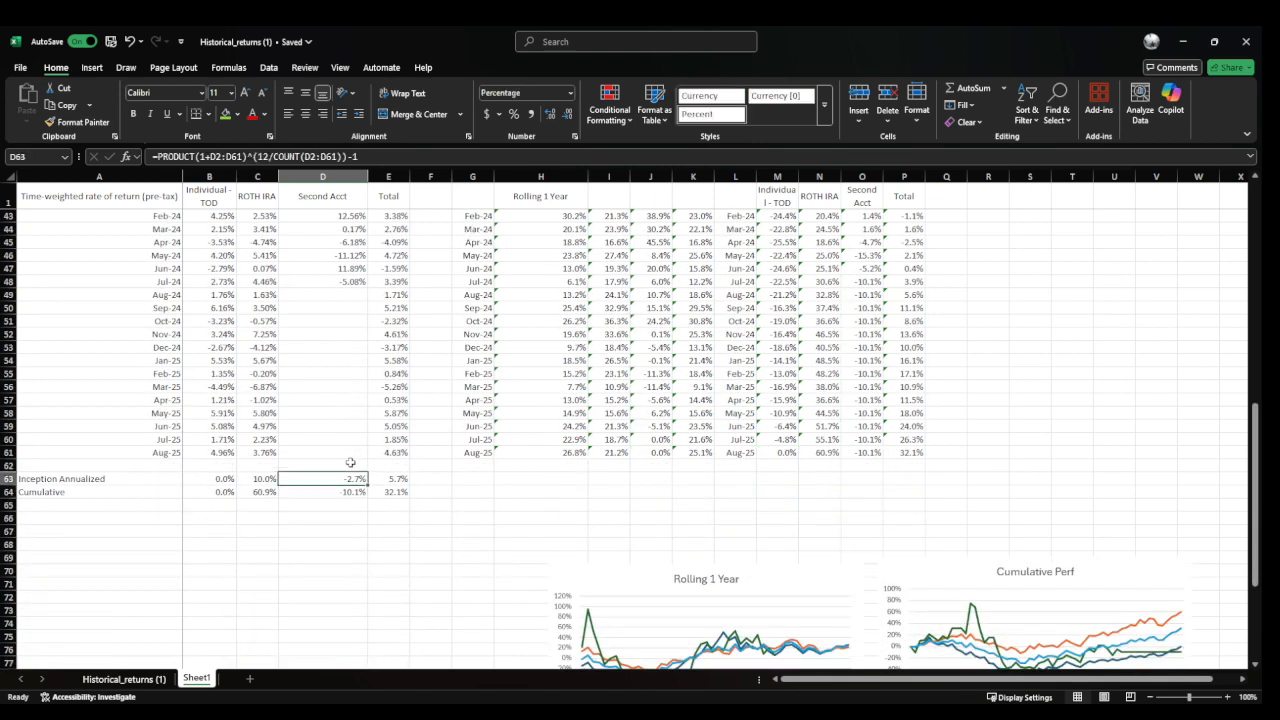
pyautogui.press('Right')
pyautogui.press('Right')
pyautogui.press('Right')
pyautogui.write('fuck')
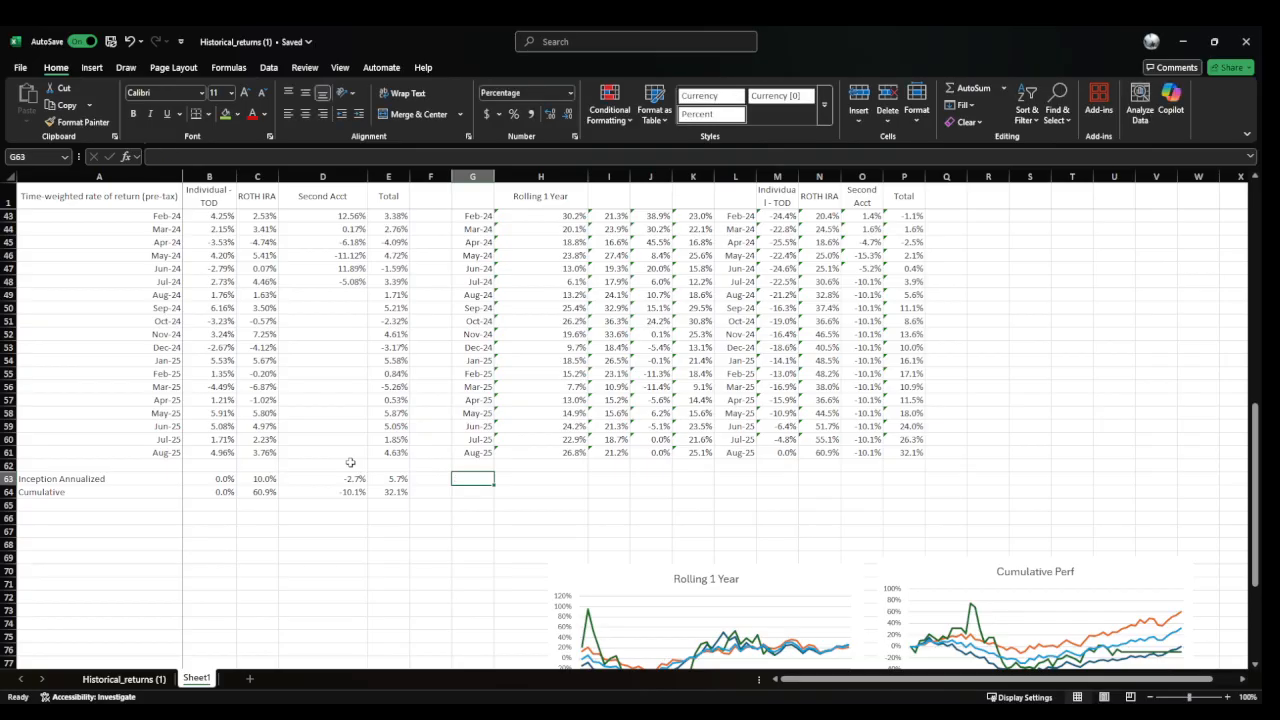
pyautogui.write('fuck')
pyautogui.press('Escape')
# Move the large note beneath the charts from H86 to F86
pyautogui.scroll(-7, 400, 480)
pyautogui.click(565, 532)
pyautogui.hotkey('ctrl', 'x')
pyautogui.press('Left')
pyautogui.press('Left')
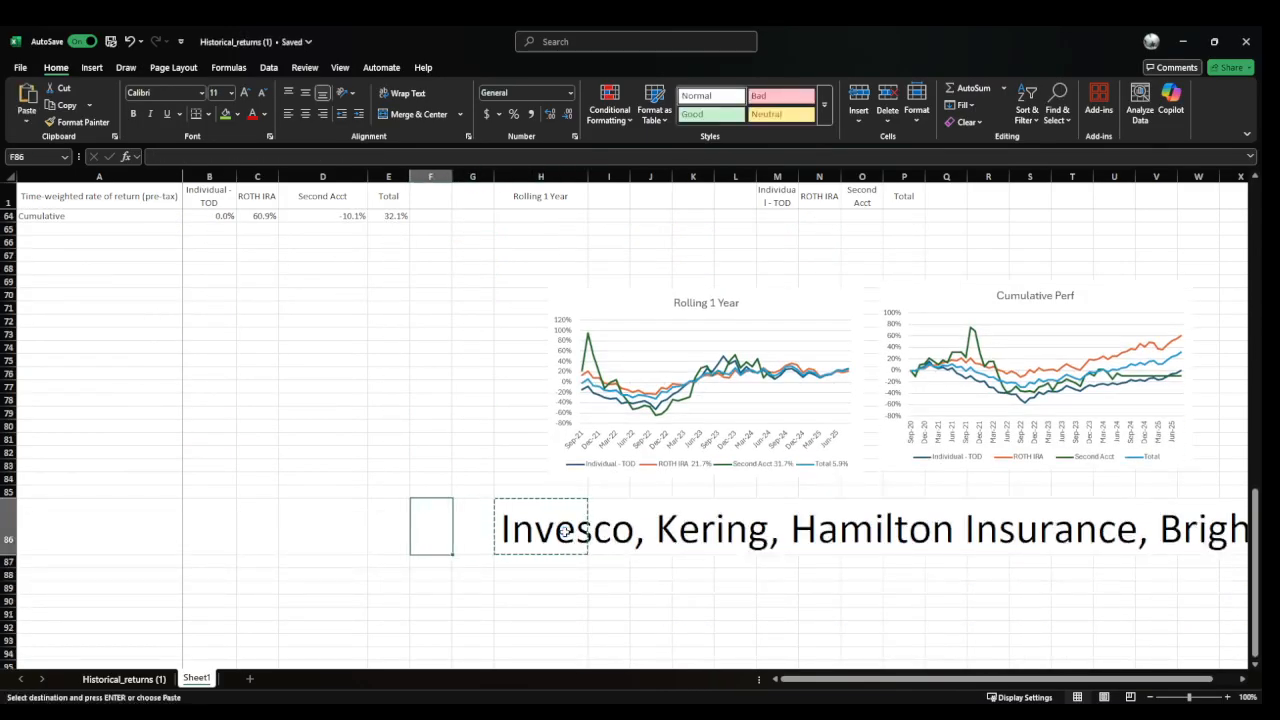
pyautogui.hotkey('ctrl', 'v')
# Overwrite the F86 note with "that performance is actually shite"
pyautogui.write('that perfo')
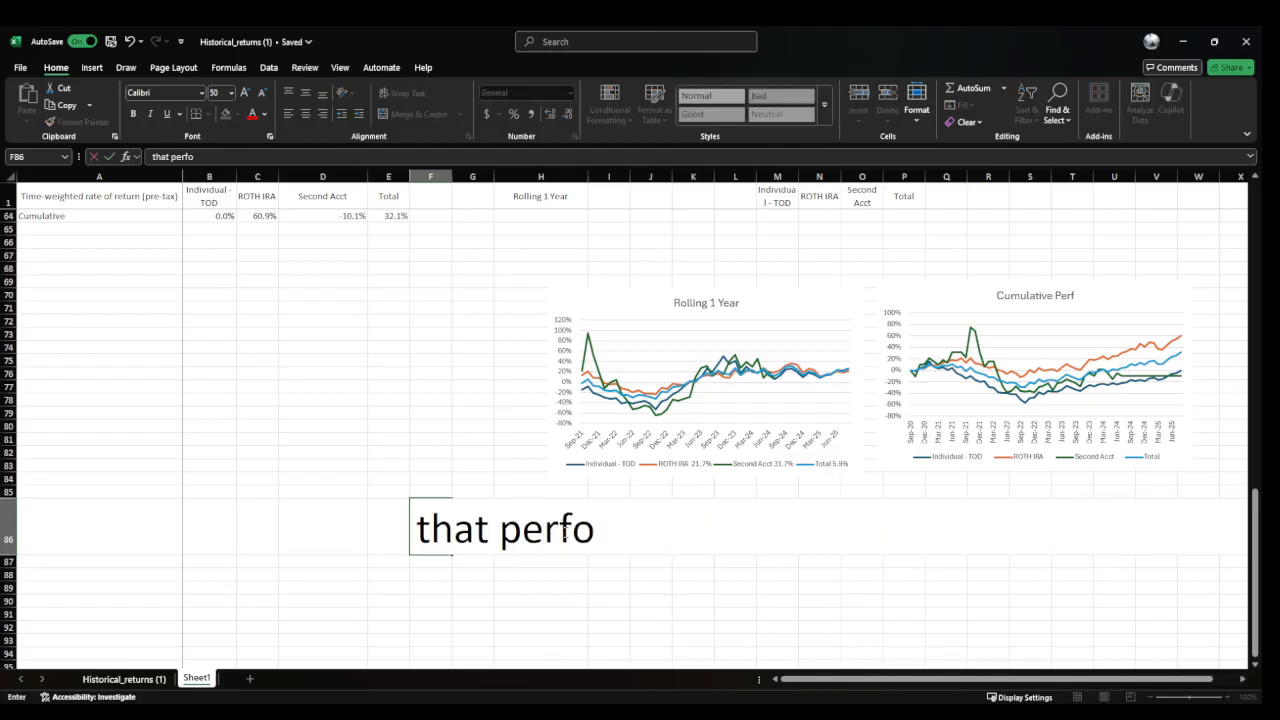
pyautogui.write('rmance is actually shi')
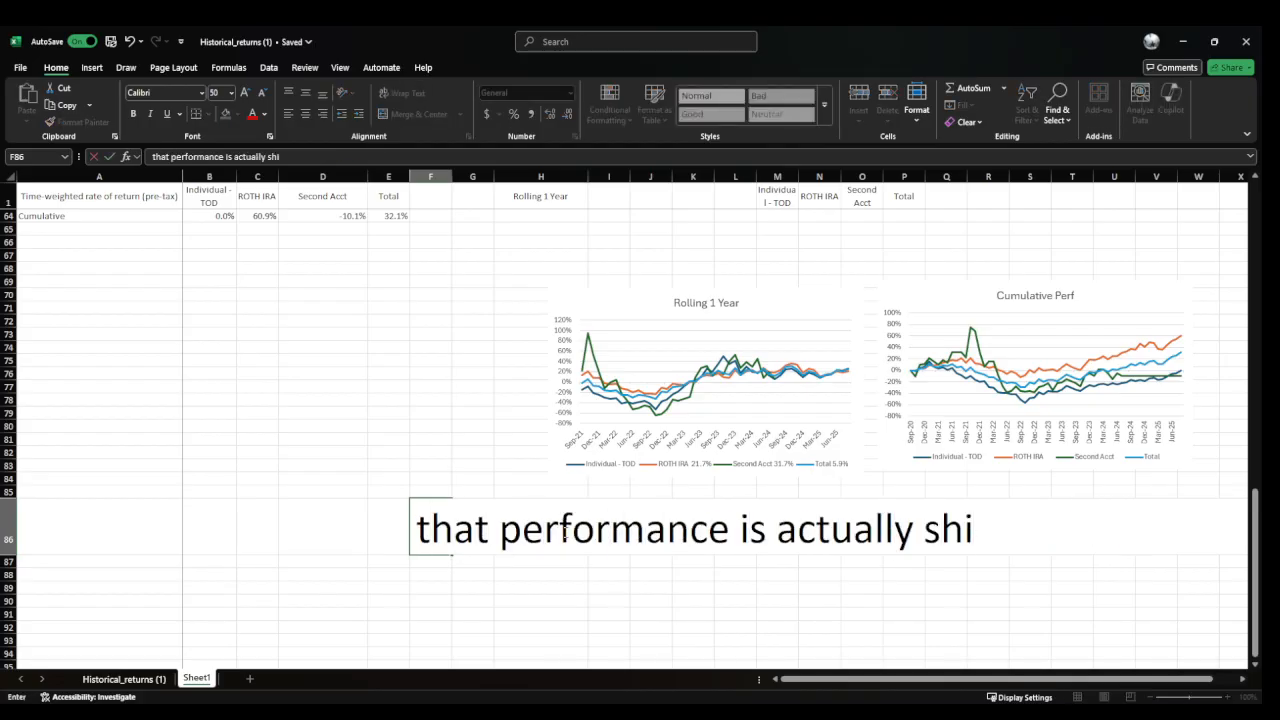
pyautogui.press('BackSpace')
pyautogui.press('BackSpace')
pyautogui.press('BackSpace')
pyautogui.write('shite')
pyautogui.hotkey('ctrl', 'Return')
pyautogui.scroll(3, 503, 627)
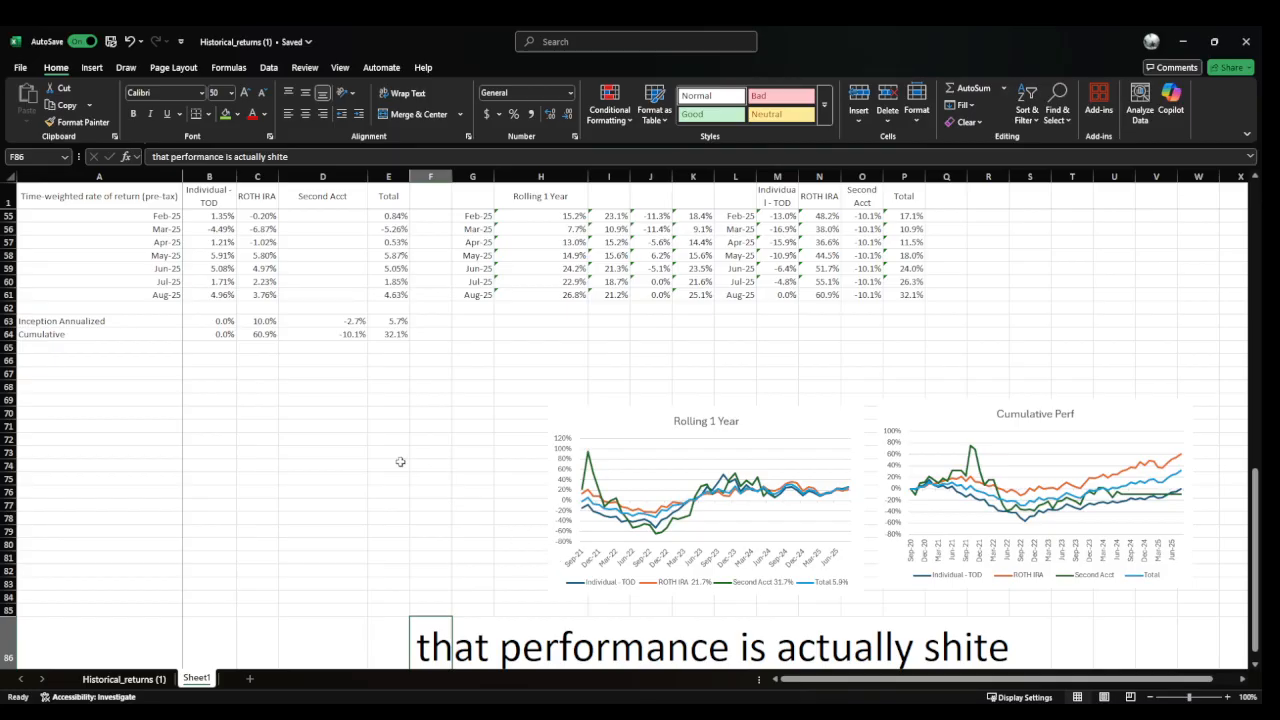
pyautogui.scroll(2, 400, 462)
pyautogui.scroll(-1, 400, 461)
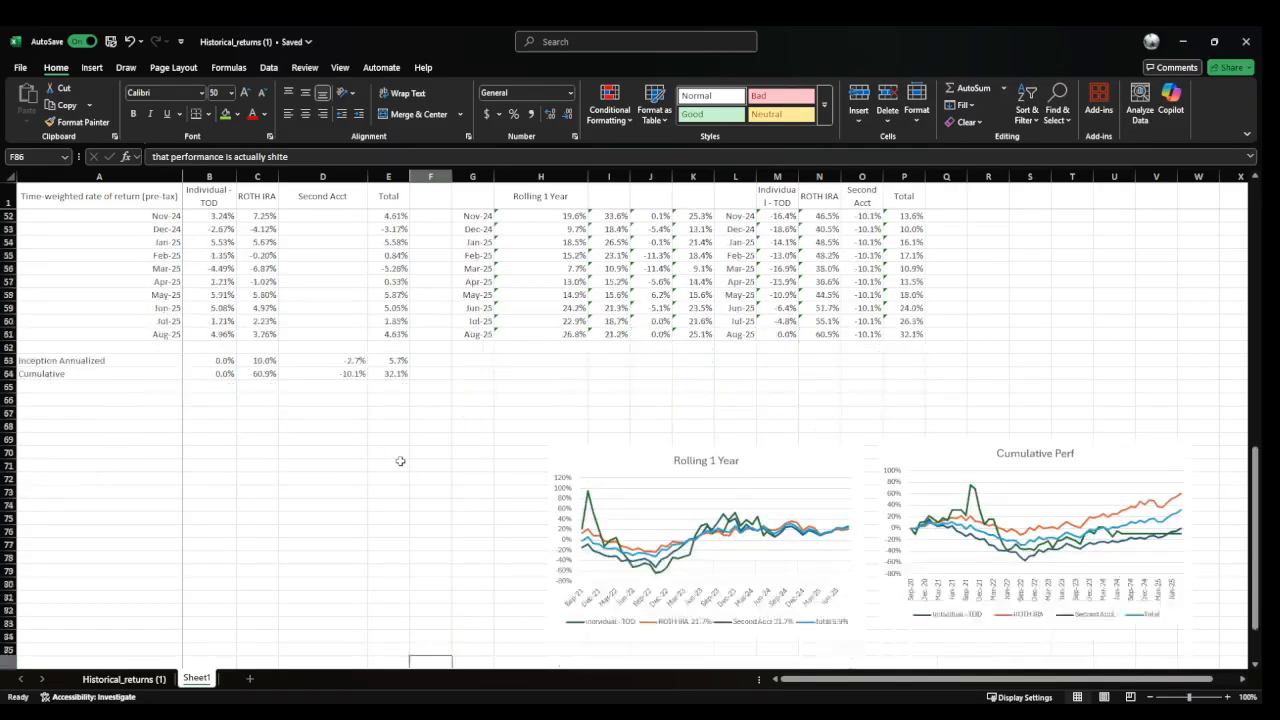
pyautogui.scroll(-2, 400, 461)
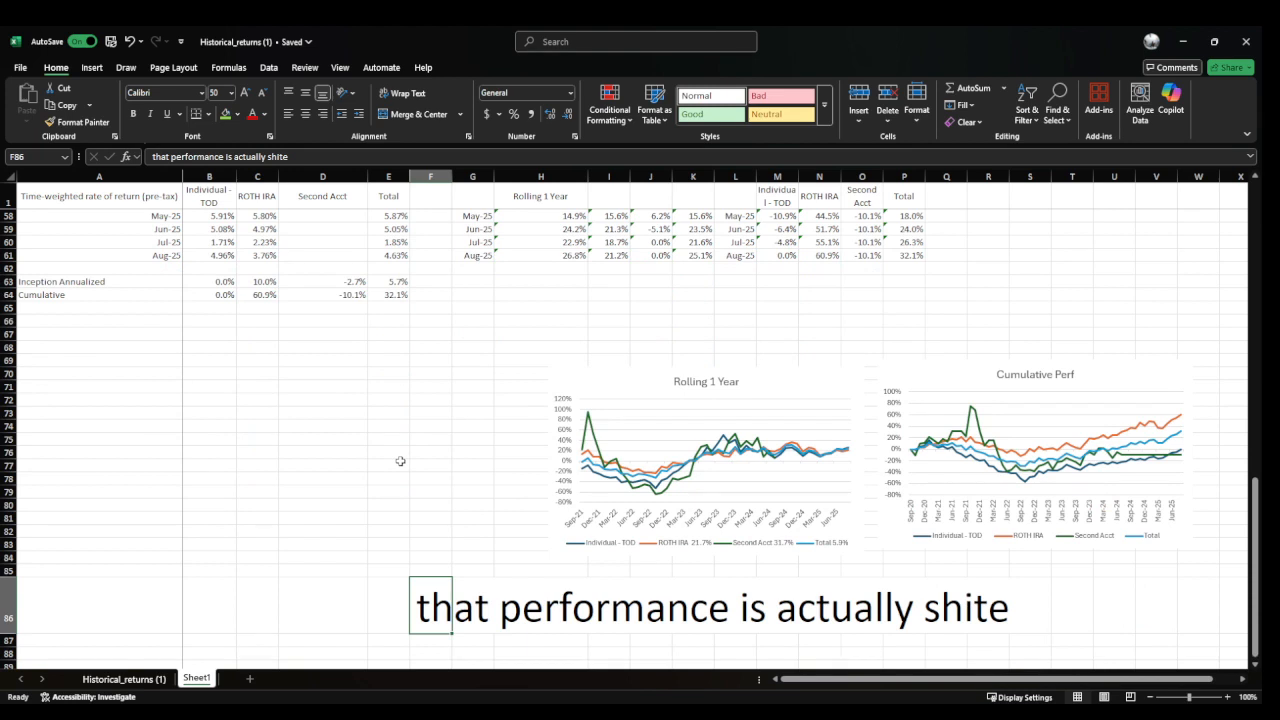
pyautogui.write('ark')
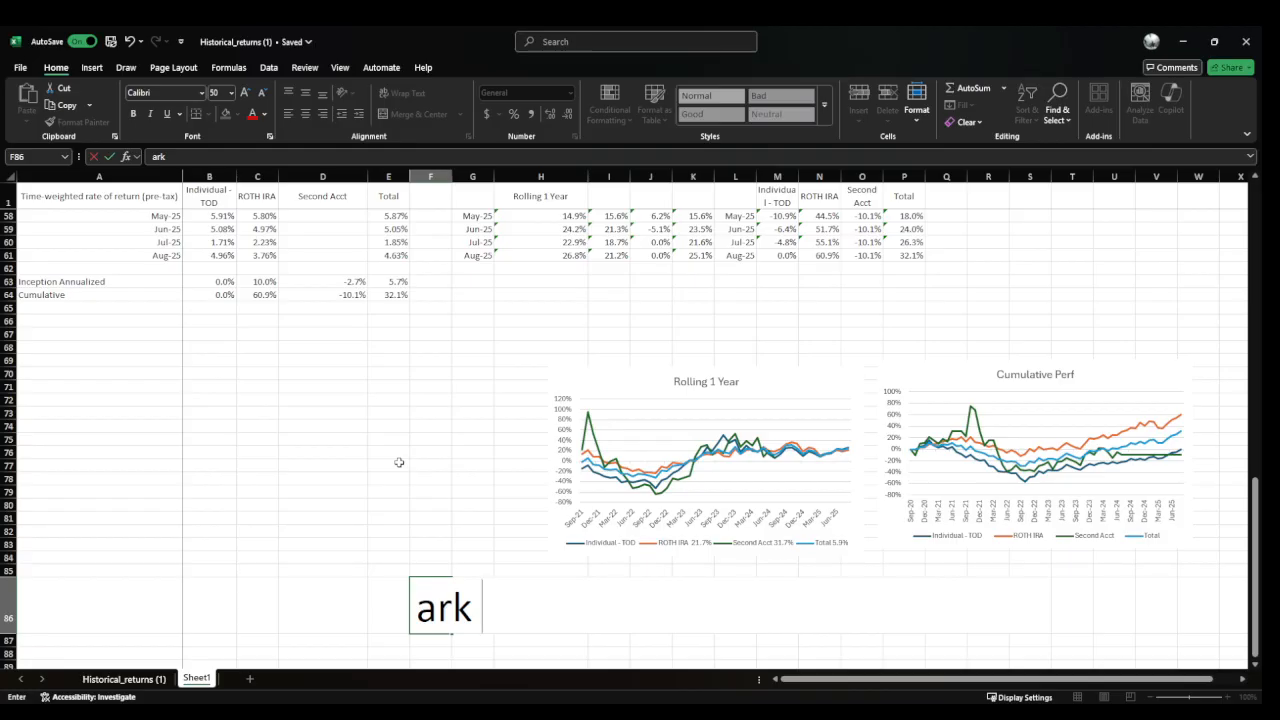
pyautogui.press('Escape')
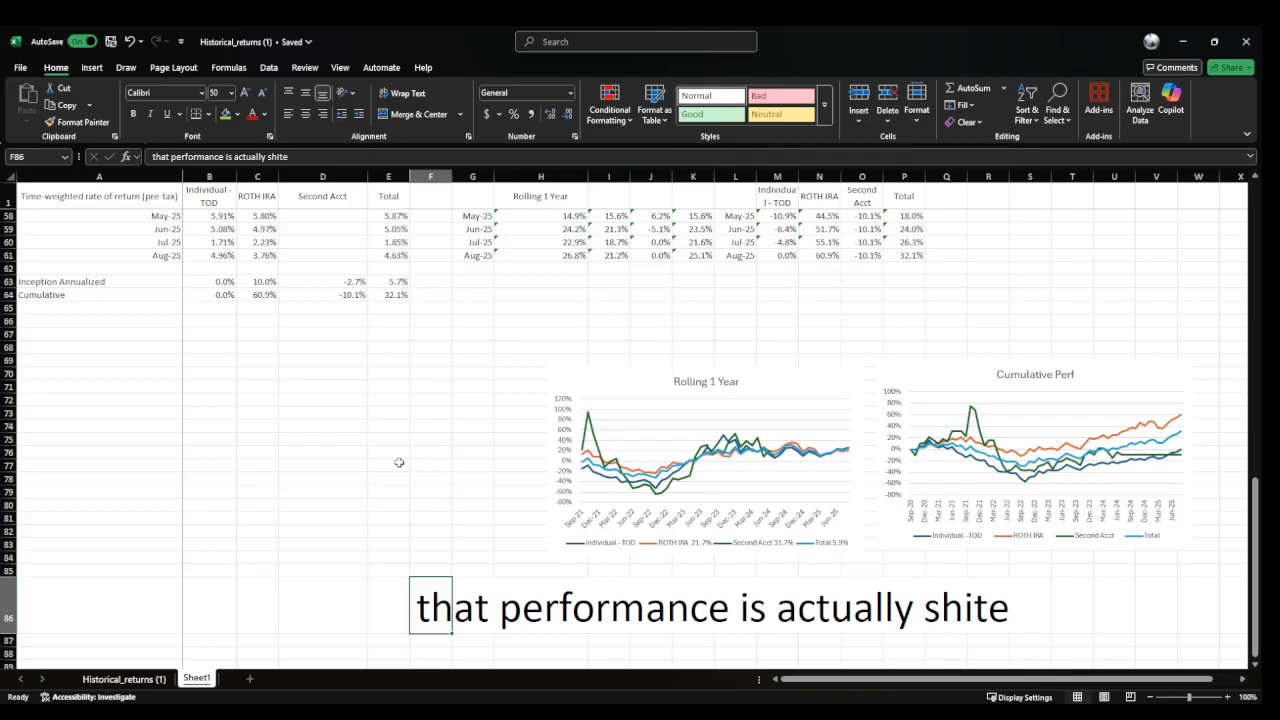
# Enlarge the Rolling 1 Year and Cumulative Perf charts together and shift Cumulative Perf so they sit side by side
pyautogui.click(623, 371)
pyautogui.keyDown('ctrl'); pyautogui.click(918, 378); pyautogui.keyUp('ctrl')
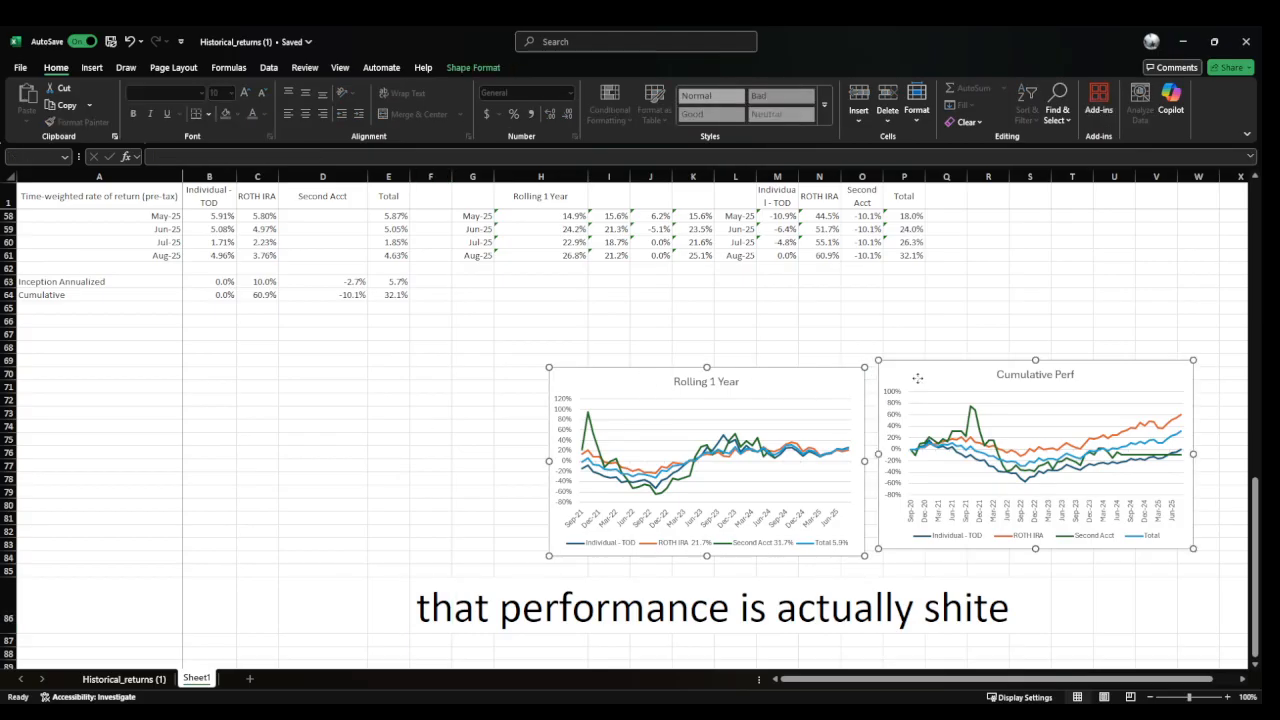
pyautogui.moveTo(562, 367); pyautogui.dragTo(507, 323)
pyautogui.click(836, 335)
pyautogui.moveTo(836, 335); pyautogui.dragTo(901, 337)
pyautogui.click(891, 299)
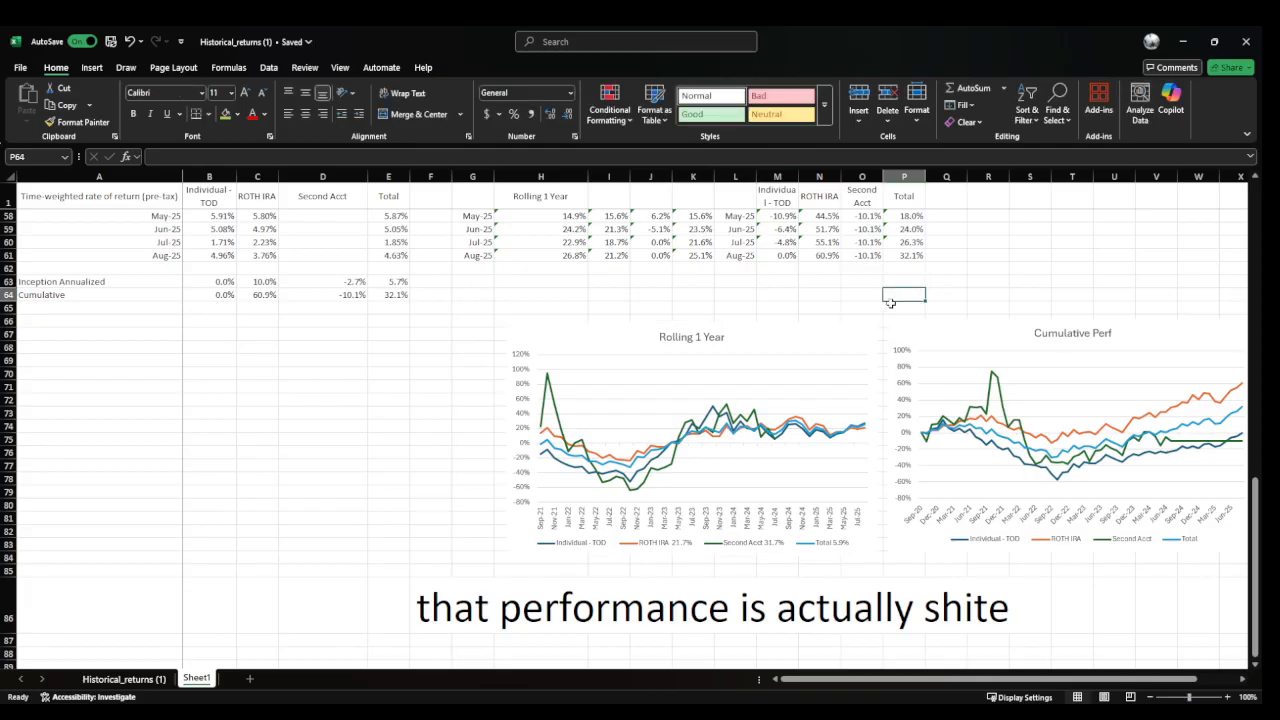
# Examine both enlarged charts across their full width, out to the end of Cumulative Perf
pyautogui.press('Right')
pyautogui.press('Right')
pyautogui.press('Right')
pyautogui.press('Right')
pyautogui.press('Right')
pyautogui.press('Right')
pyautogui.press('Right')
pyautogui.press('Right')
pyautogui.press('Right')
pyautogui.press('Right')
pyautogui.press('Right')
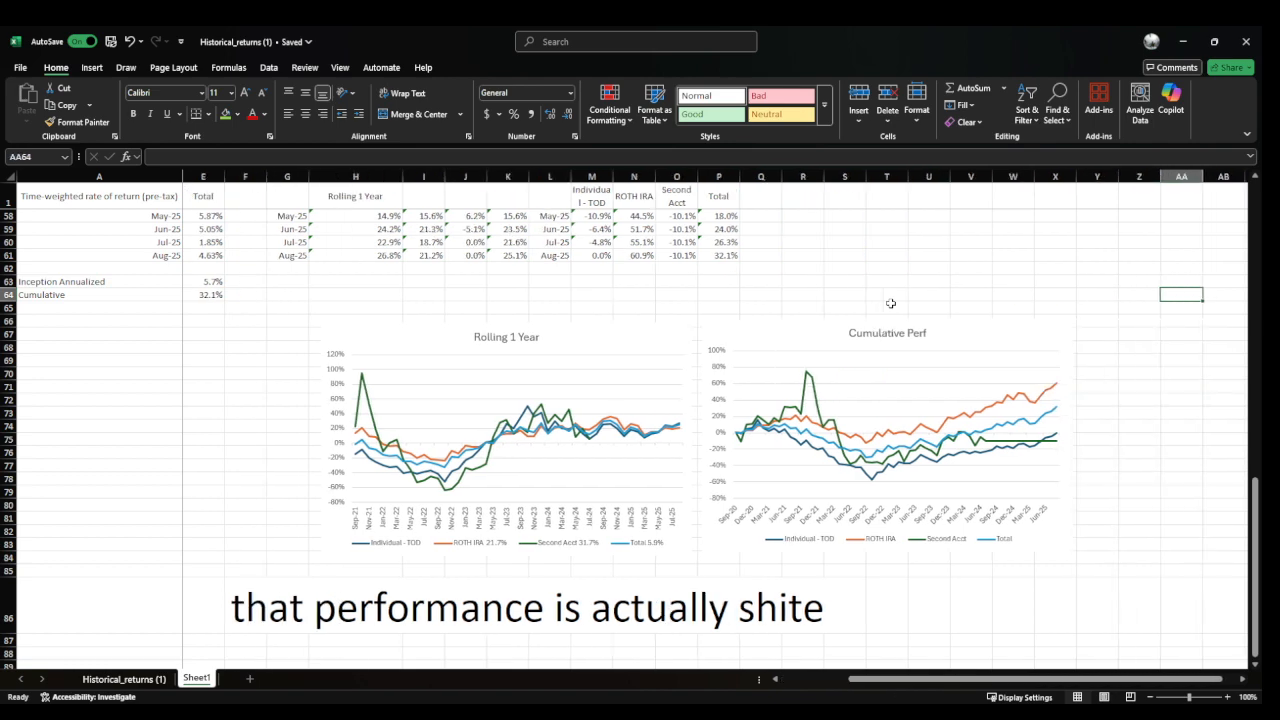
# Examine the Second Acct cumulative-return formulas in column O and the monthly returns in column D that they reference
pyautogui.click(761, 364)
pyautogui.scroll(4, 730, 372)
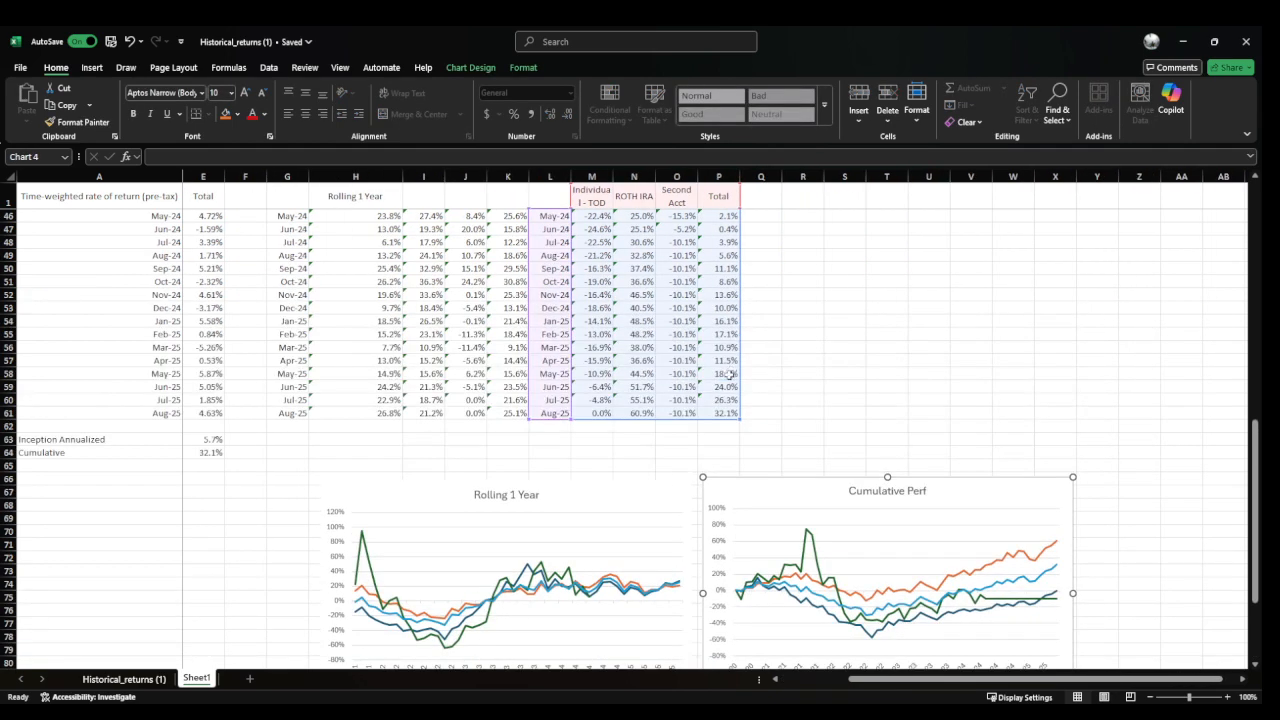
pyautogui.scroll(3, 716, 405)
pyautogui.click(666, 401)
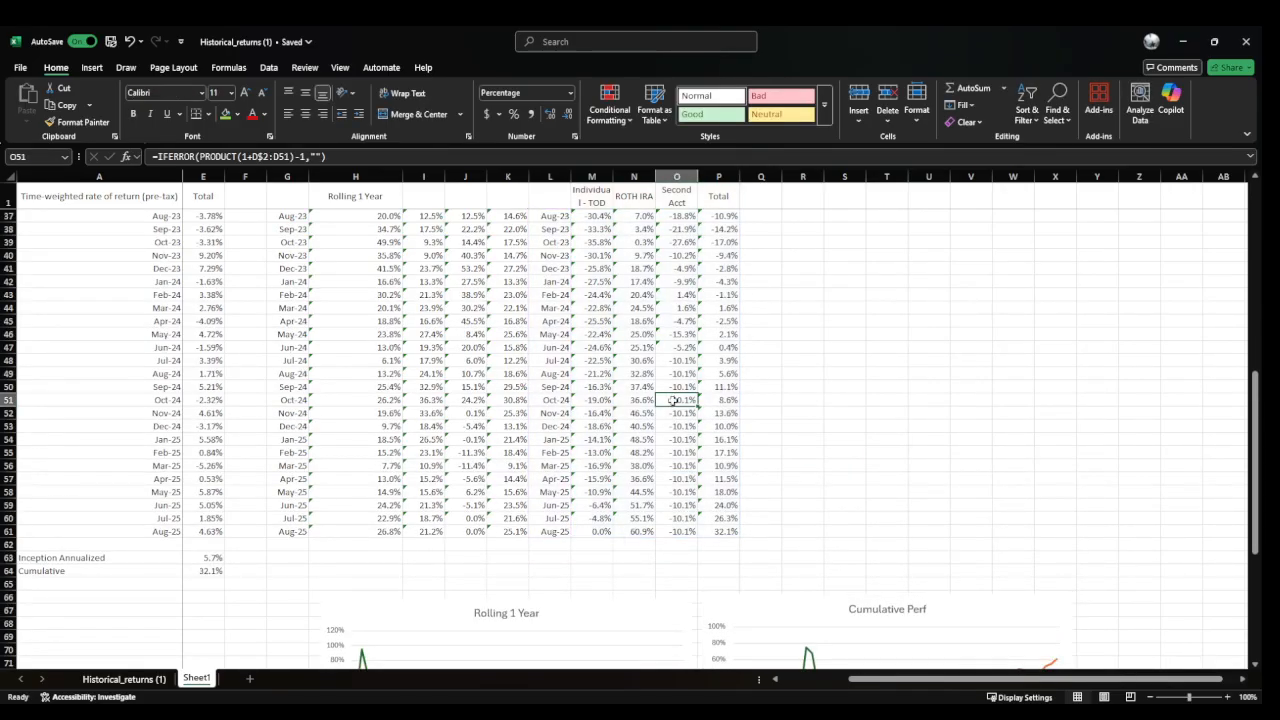
pyautogui.click(671, 361)
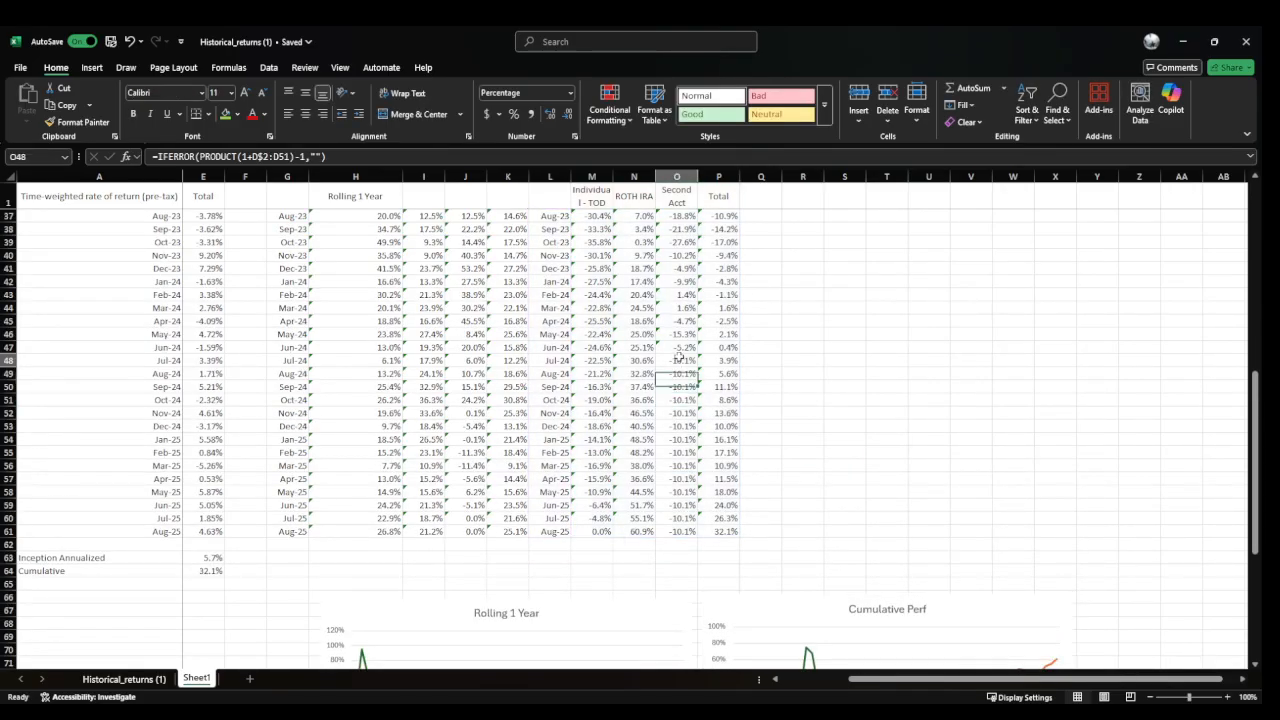
pyautogui.click(392, 155)
pyautogui.scroll(3, 419, 309)
pyautogui.hscroll(-3, 1056, 660)
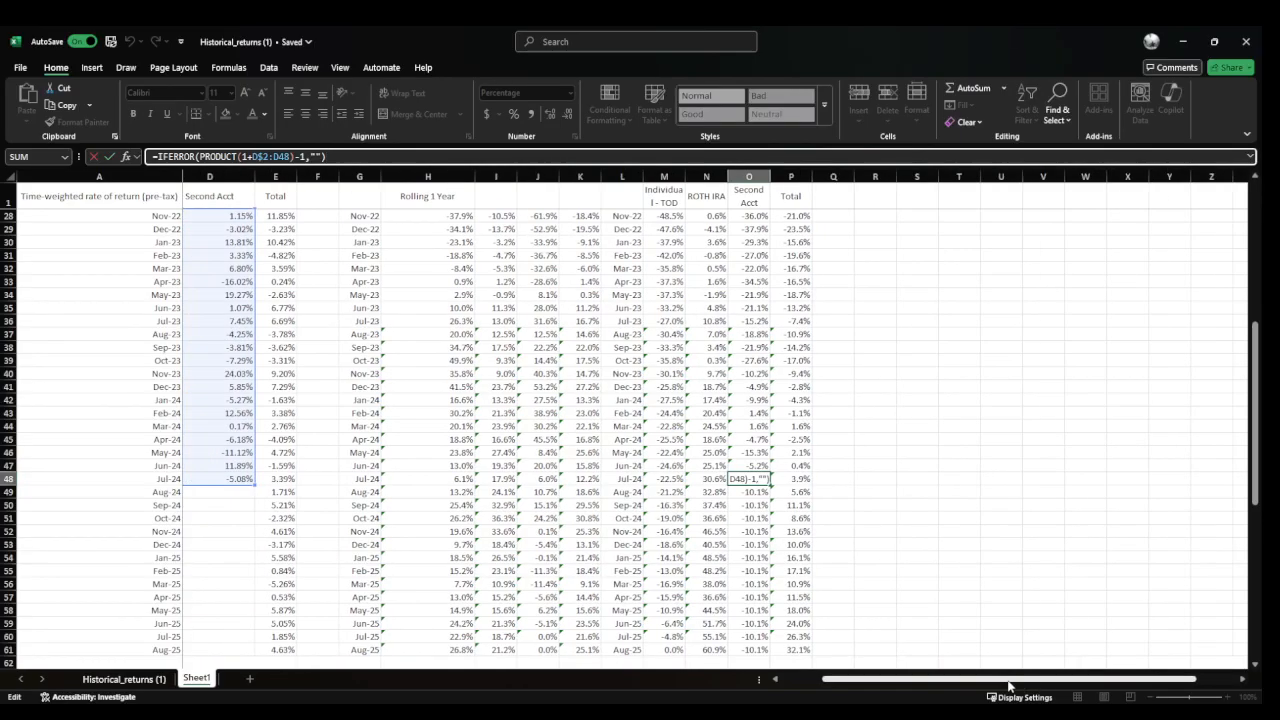
pyautogui.scroll(-2, 930, 575)
pyautogui.click(799, 557)
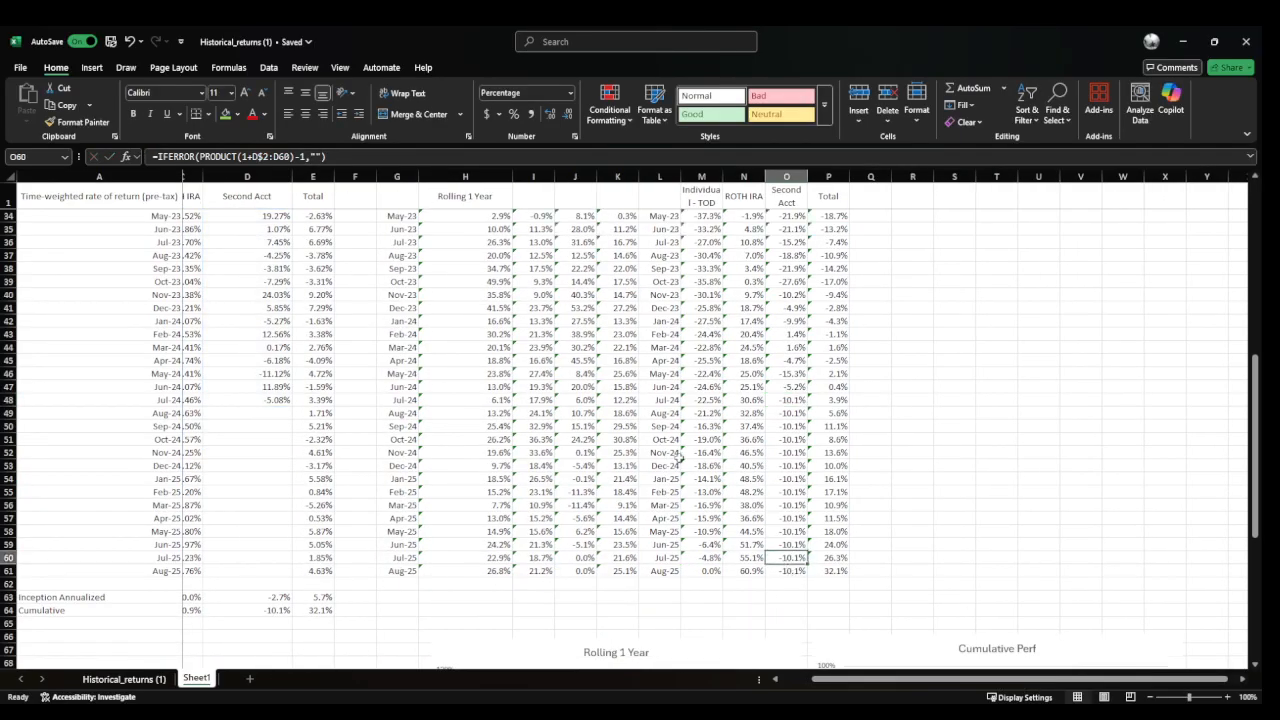
pyautogui.click(358, 160)
pyautogui.scroll(6, 491, 352)
pyautogui.scroll(-7, 491, 354)
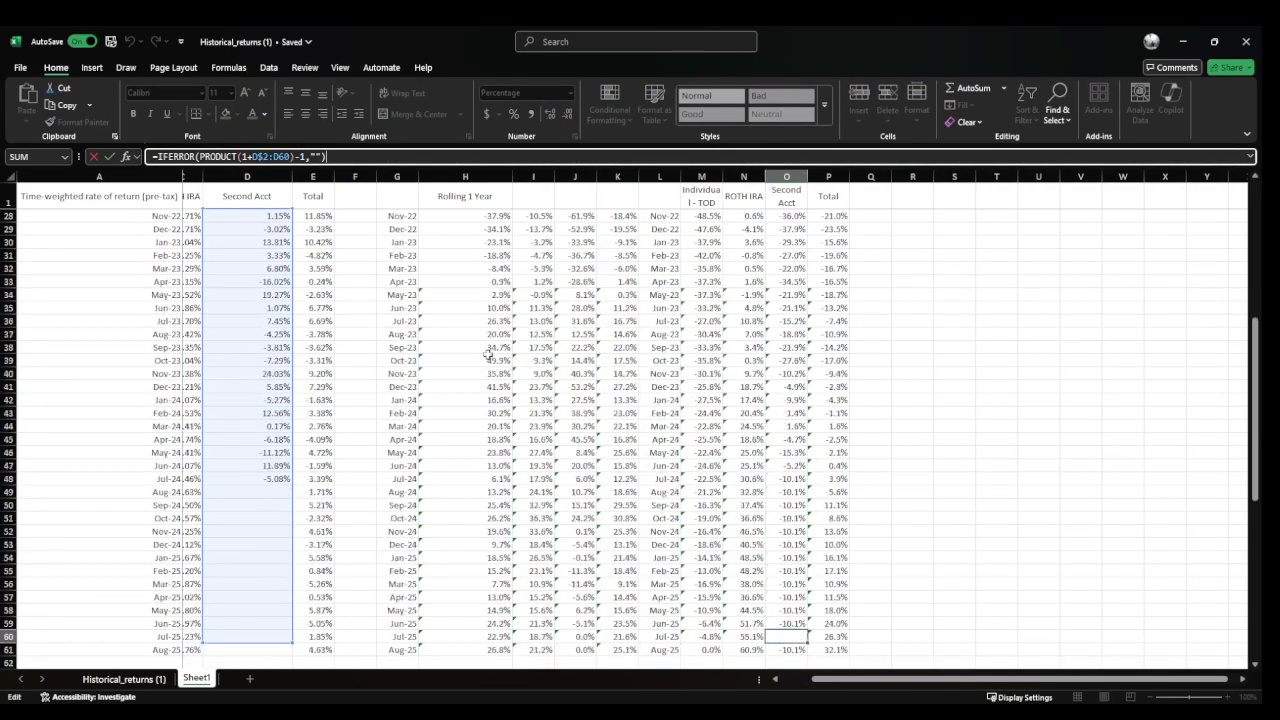
pyautogui.press('Escape')
# Clear the Second Acct cumulative returns from Aug-24 through Aug-25 in O49:O61
pyautogui.click(790, 359)
pyautogui.press('Down')
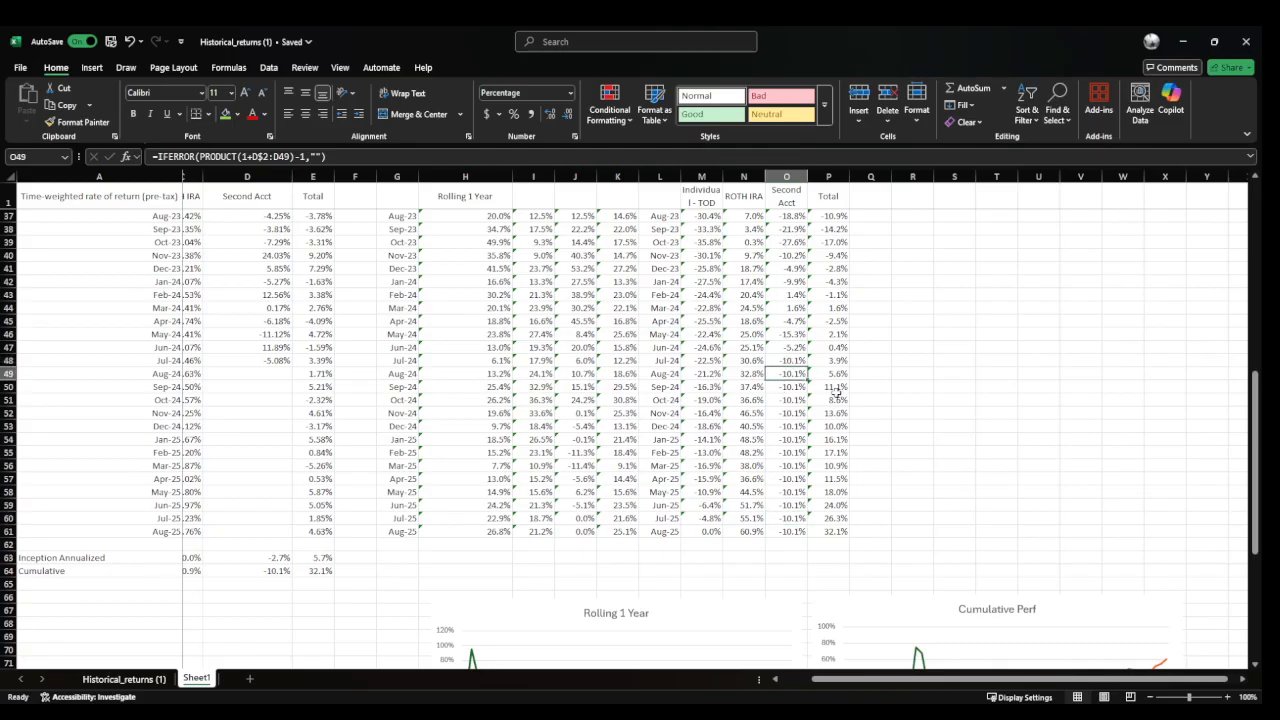
pyautogui.hotkey('ctrl', 'shift', 'Down')
pyautogui.press('Delete')
pyautogui.scroll(-5, 836, 392)
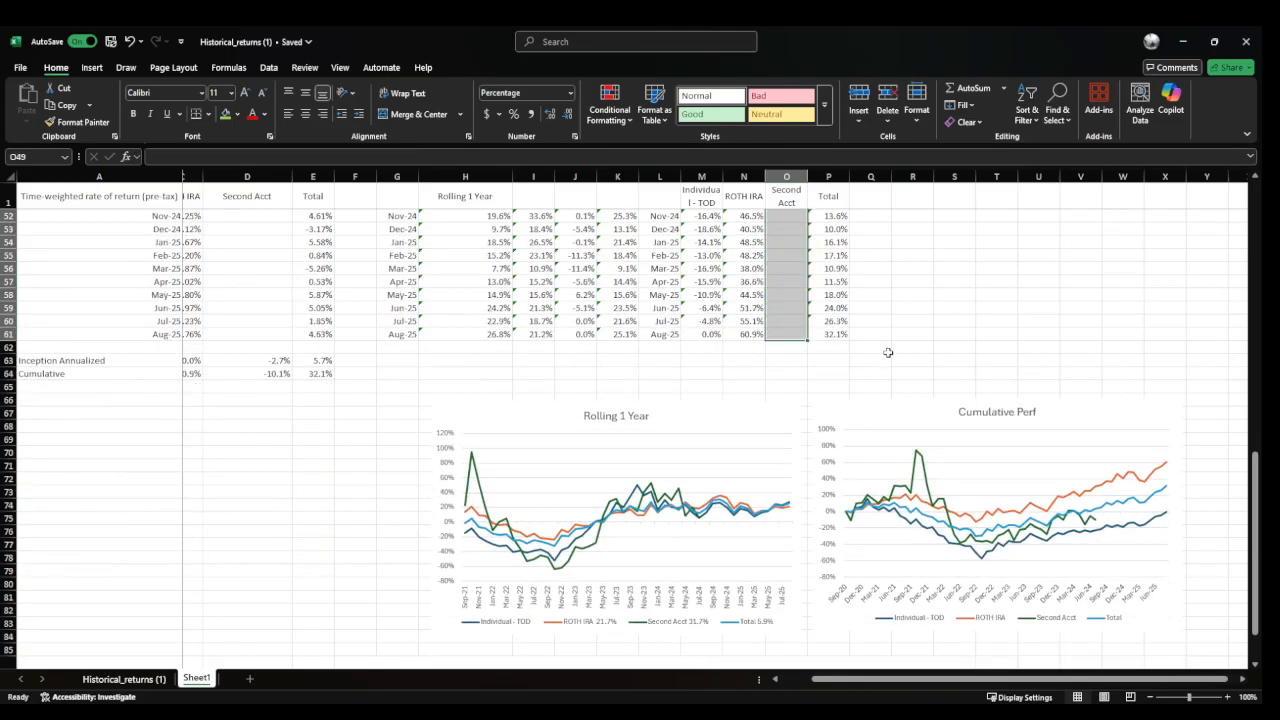
pyautogui.click(888, 352)
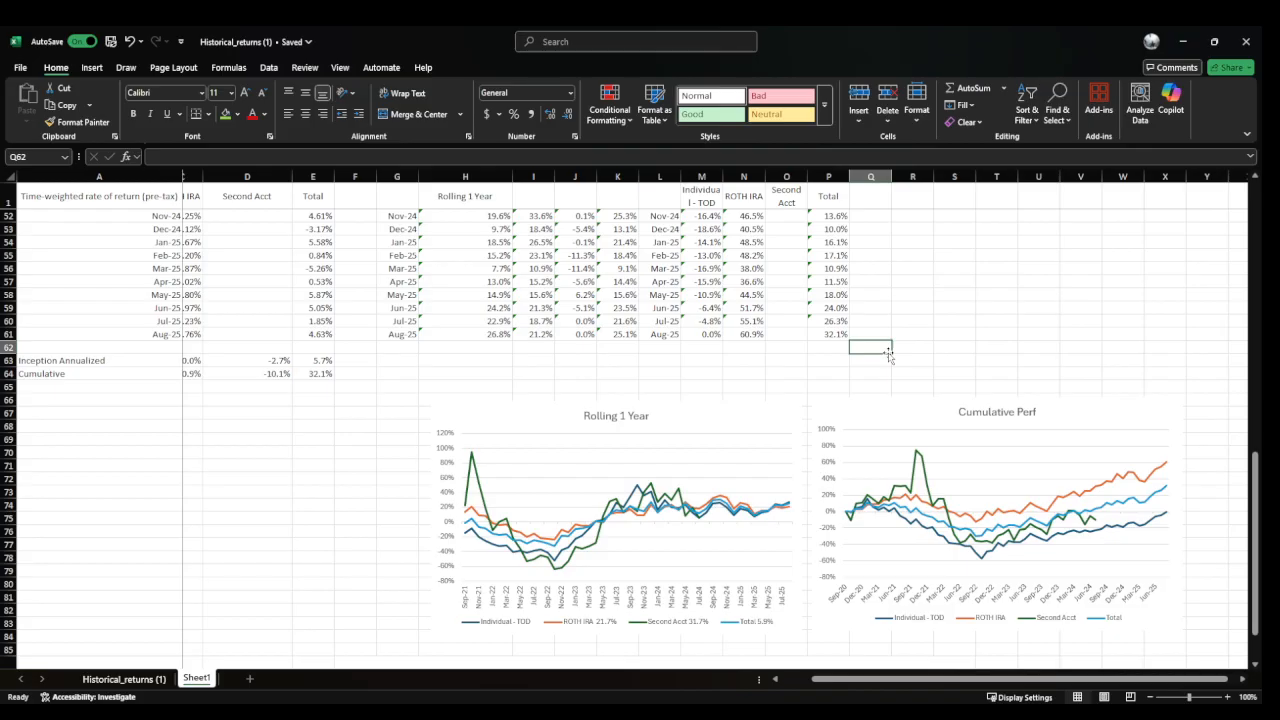
# Label A66, below the Cumulative row, "Inception Vol"
pyautogui.scroll(-4, 406, 378)
pyautogui.click(283, 366)
pyautogui.scroll(5, 283, 366)
pyautogui.press('Left')
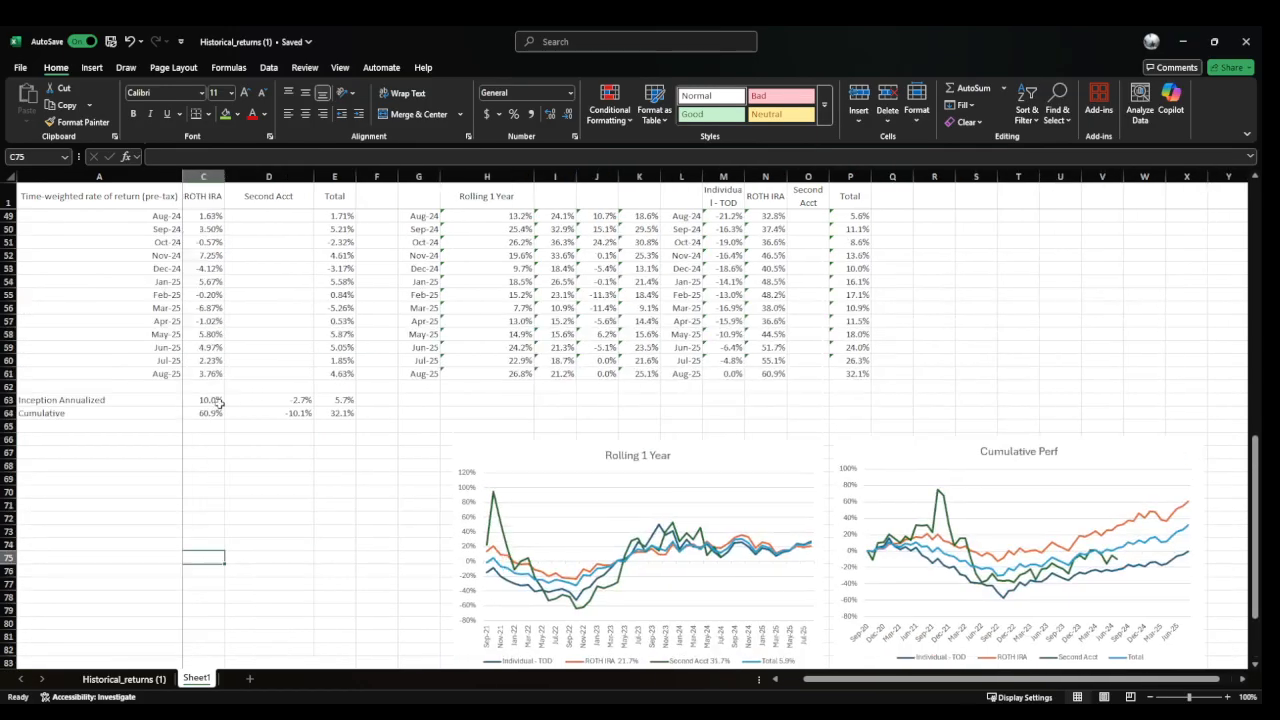
pyautogui.press('Left')
pyautogui.press('Left')
pyautogui.press('Up')
pyautogui.press('Up')
pyautogui.press('Up')
pyautogui.press('Up')
pyautogui.press('Up')
pyautogui.press('Up')
pyautogui.press('Up')
pyautogui.press('Up')
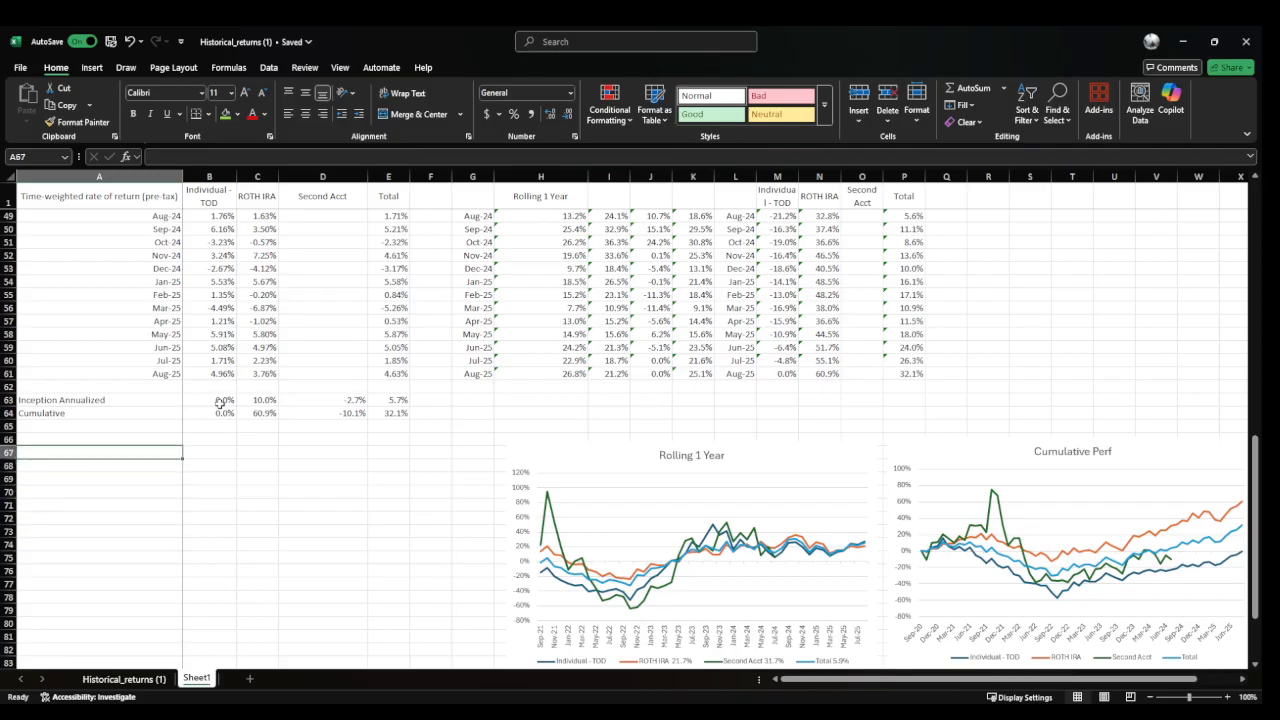
pyautogui.press('Up')
pyautogui.press('Up')
pyautogui.press('Up')
pyautogui.press('Up')
pyautogui.press('Down')
pyautogui.press('Down')
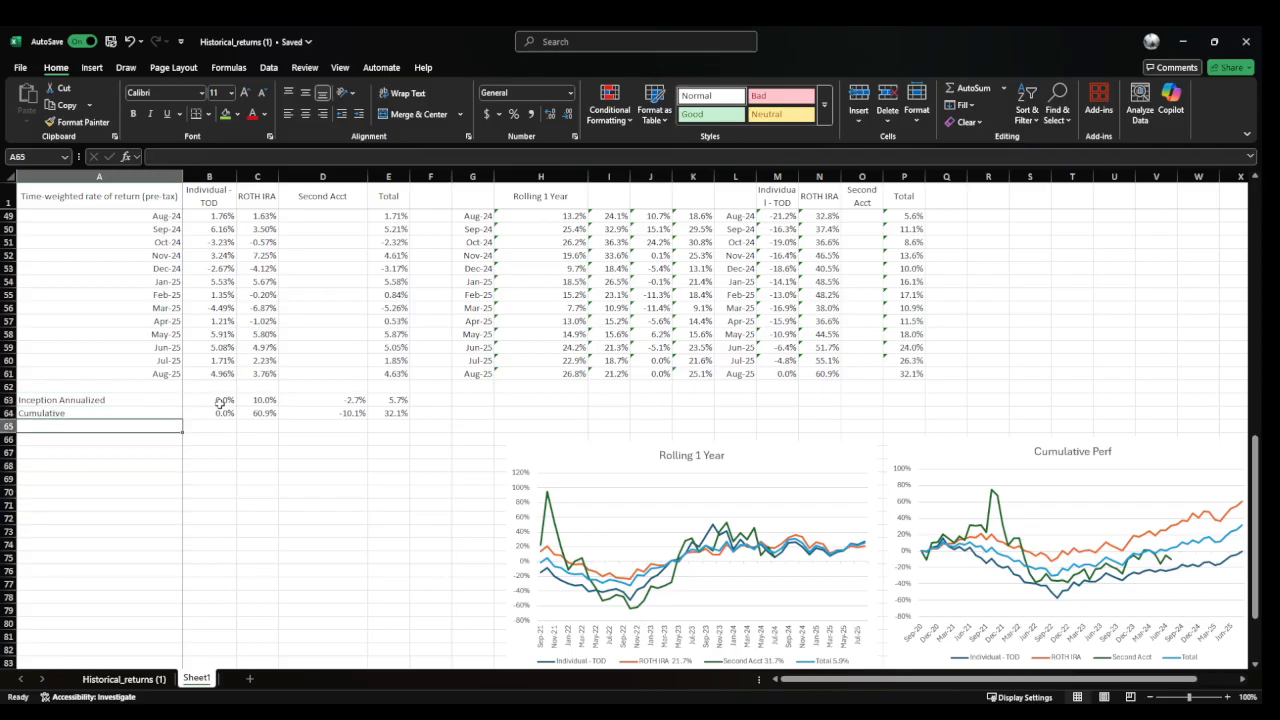
pyautogui.press('Down')
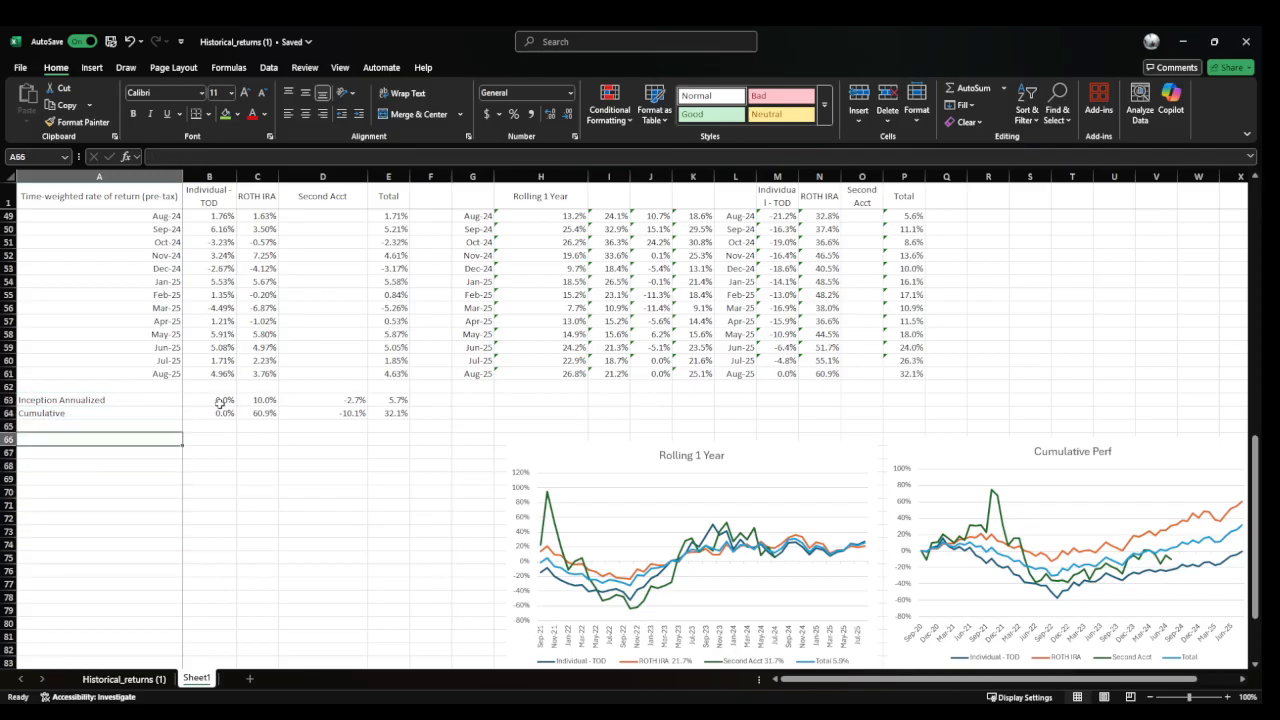
pyautogui.write('Inception Vol')
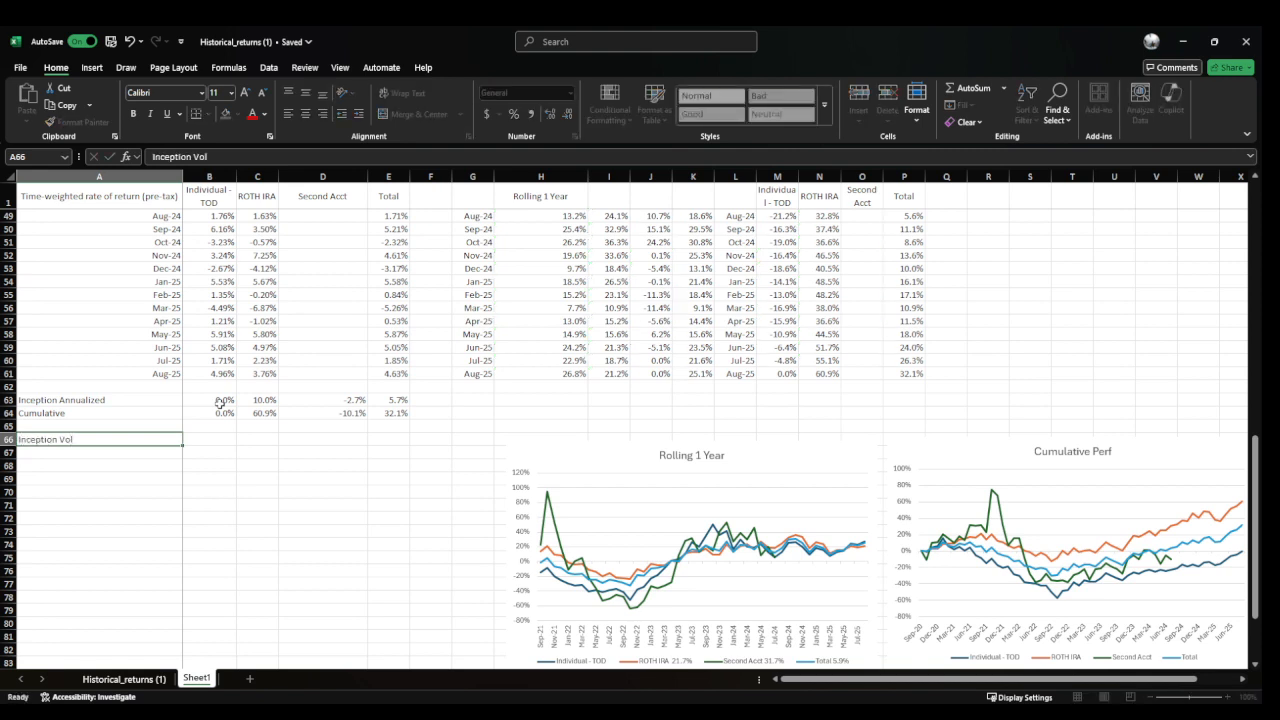
pyautogui.press('Tab')
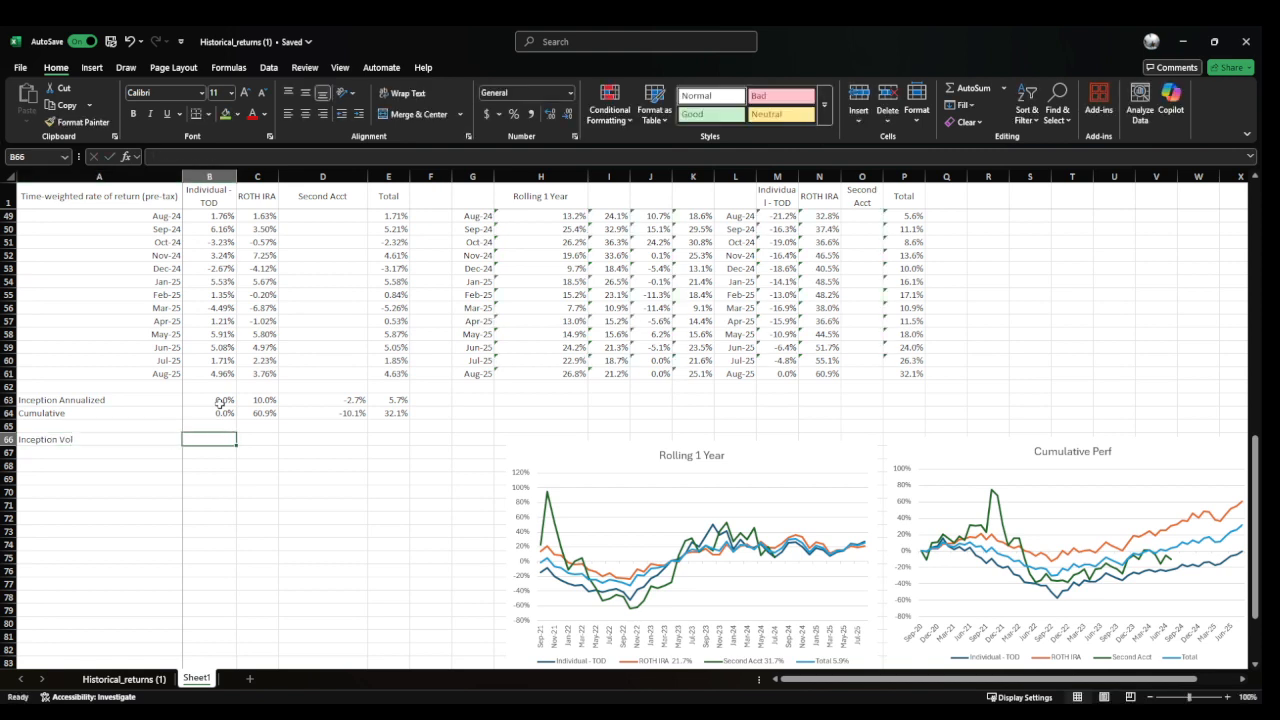
# Calculate the ROTH IRA's annualized volatility in C66 with =STDEV.S(C2:C61)*SQRT(12)
pyautogui.press('Tab')
pyautogui.write('=')
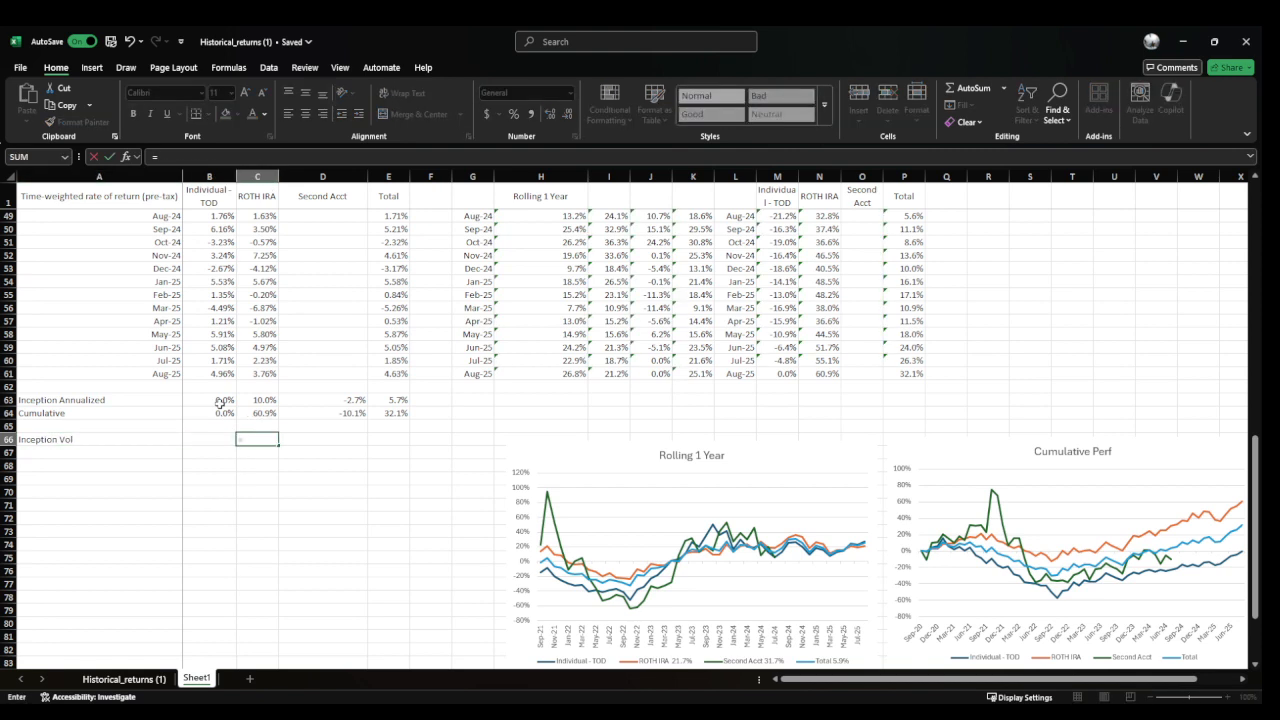
pyautogui.write('st')
pyautogui.write('d')
pyautogui.press('Tab')
pyautogui.press('Up')
pyautogui.press('Up')
pyautogui.press('Up')
pyautogui.press('Up')
pyautogui.press('Up')
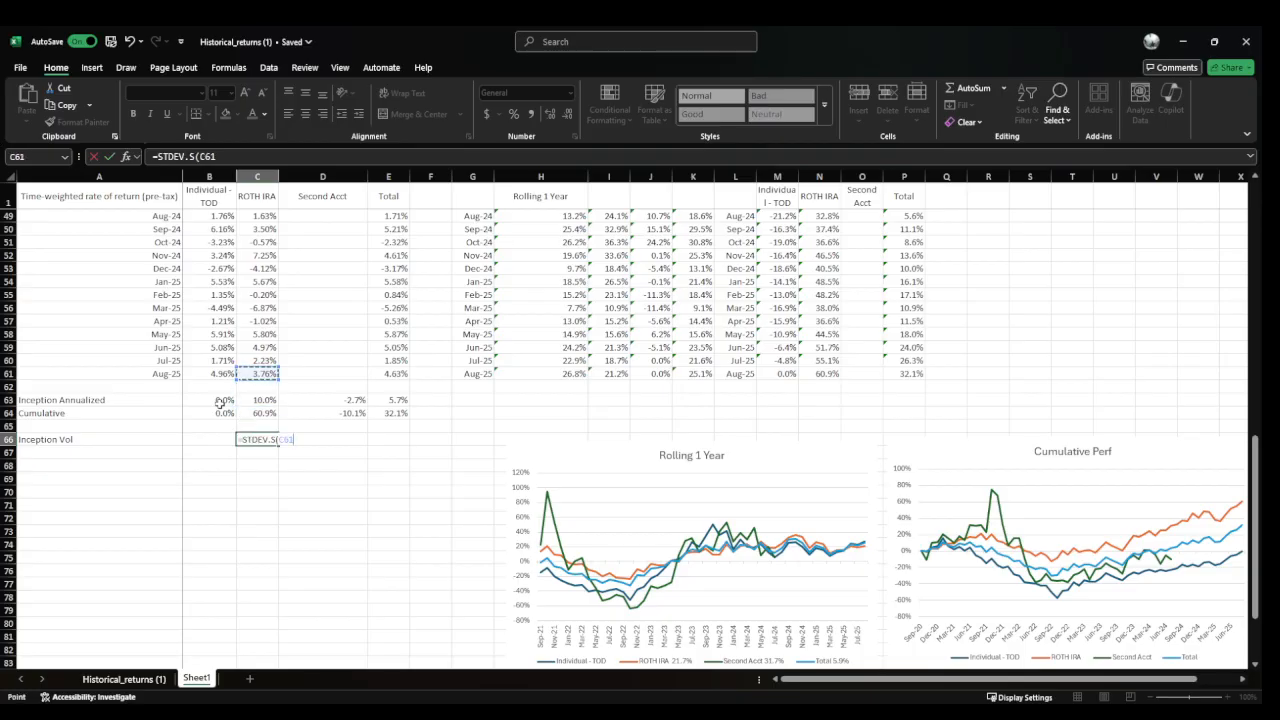
pyautogui.hotkey('ctrl', 'shift', 'Up')
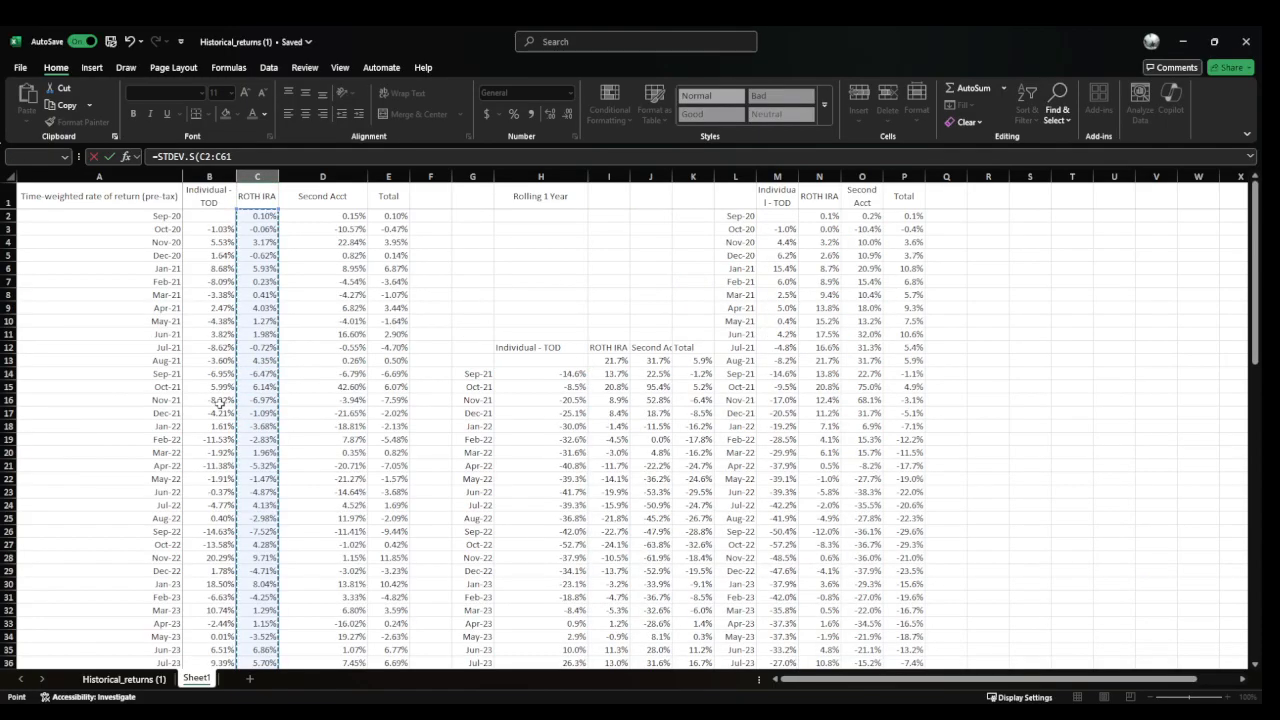
pyautogui.write(')*sq')
pyautogui.press('Tab')
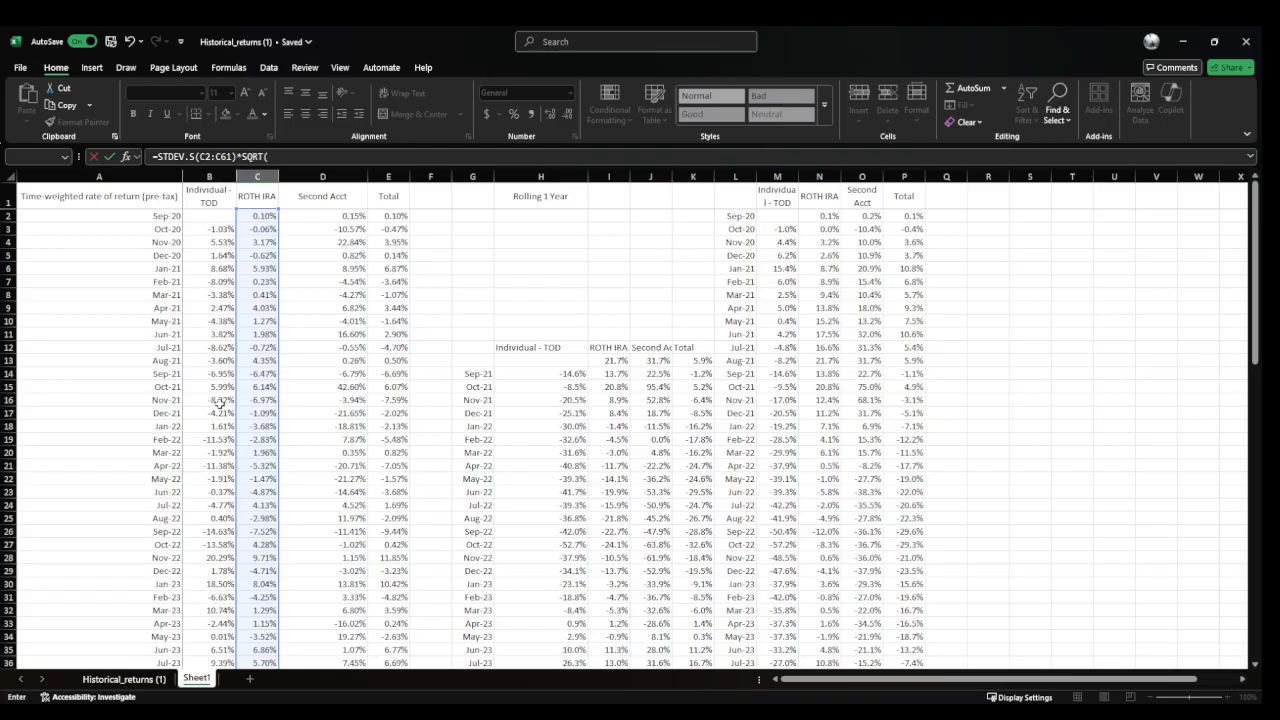
pyautogui.write('12)')
pyautogui.hotkey('ctrl', 'Return')
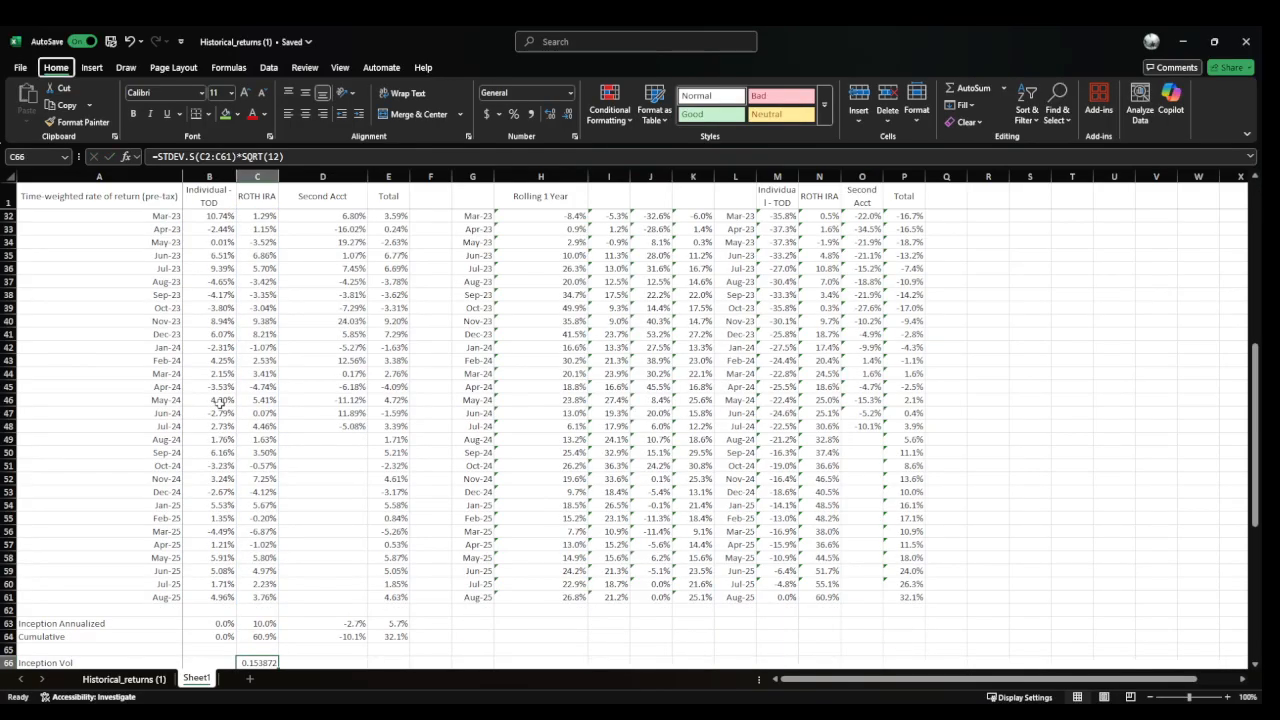
# Format C66 as a percentage with one decimal and fill its volatility formula across to E66
pyautogui.hotkey('ctrl', 'shift', '5')
pyautogui.click(550, 119)
pyautogui.hotkey('shift', 'Right')
pyautogui.hotkey('shift', 'Right')
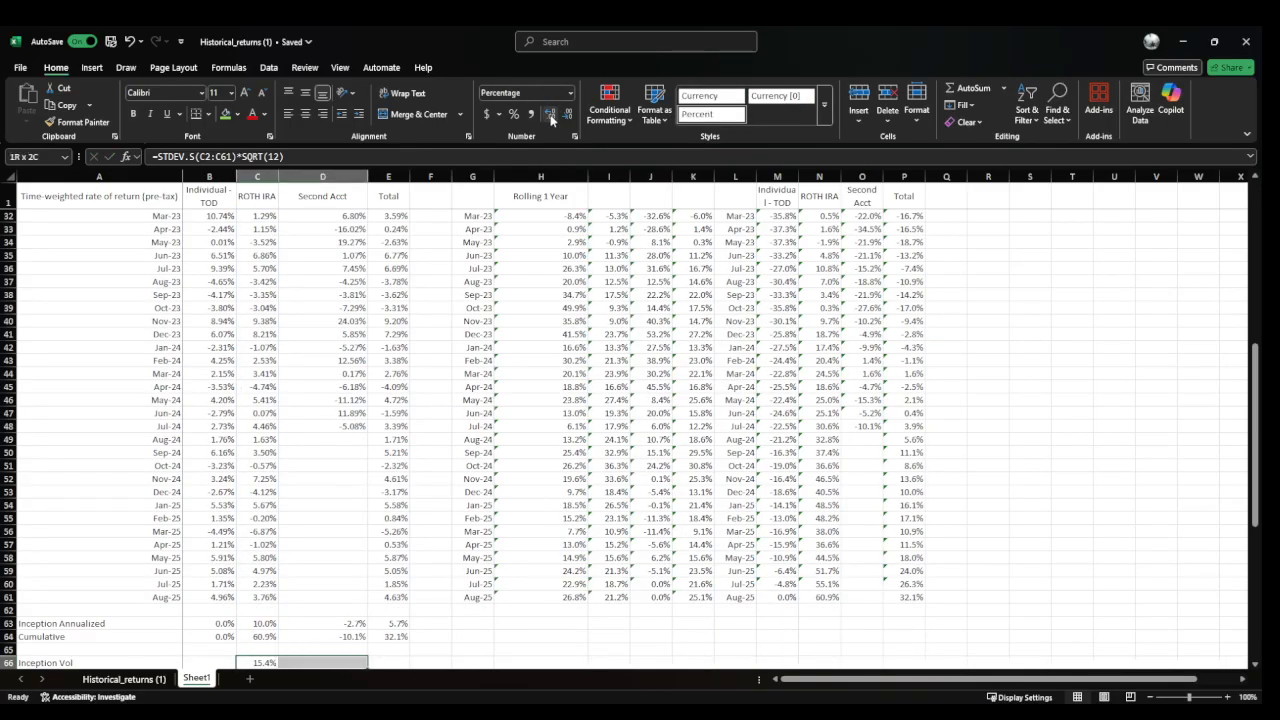
pyautogui.hotkey('ctrl', 'r')
pyautogui.press('Down')
pyautogui.press('Up')
pyautogui.press('Right')
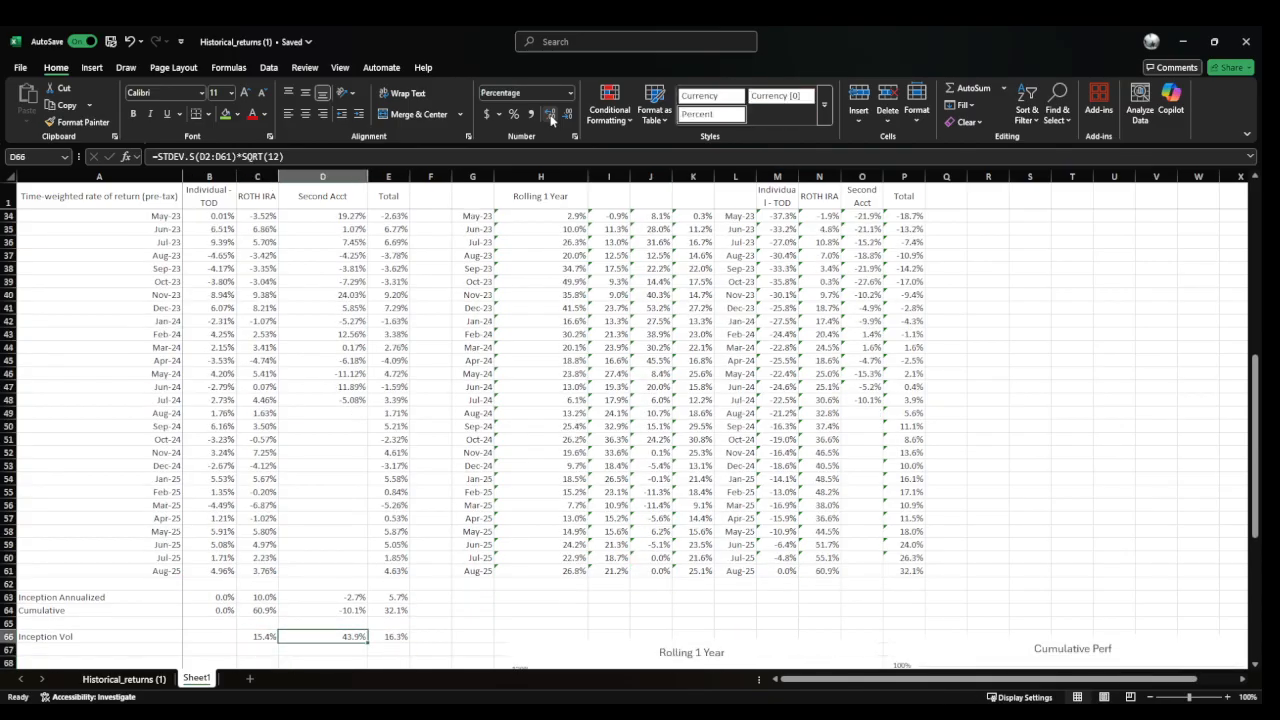
# Overwrite the large F86 note beneath the charts with "bro wtf that vol"
pyautogui.press('Right')
pyautogui.press('Right')
pyautogui.press('Down')
pyautogui.press('Down')
pyautogui.press('Down')
pyautogui.press('Down')
pyautogui.press('Down')
pyautogui.press('Down')
pyautogui.press('Down')
pyautogui.press('Down')
pyautogui.press('Down')
pyautogui.press('Down')
pyautogui.press('Down')
pyautogui.press('Down')
pyautogui.press('Down')
pyautogui.press('Down')
pyautogui.press('Down')
pyautogui.press('Down')
pyautogui.press('Down')
pyautogui.press('Down')
pyautogui.press('Down')
pyautogui.press('Down')
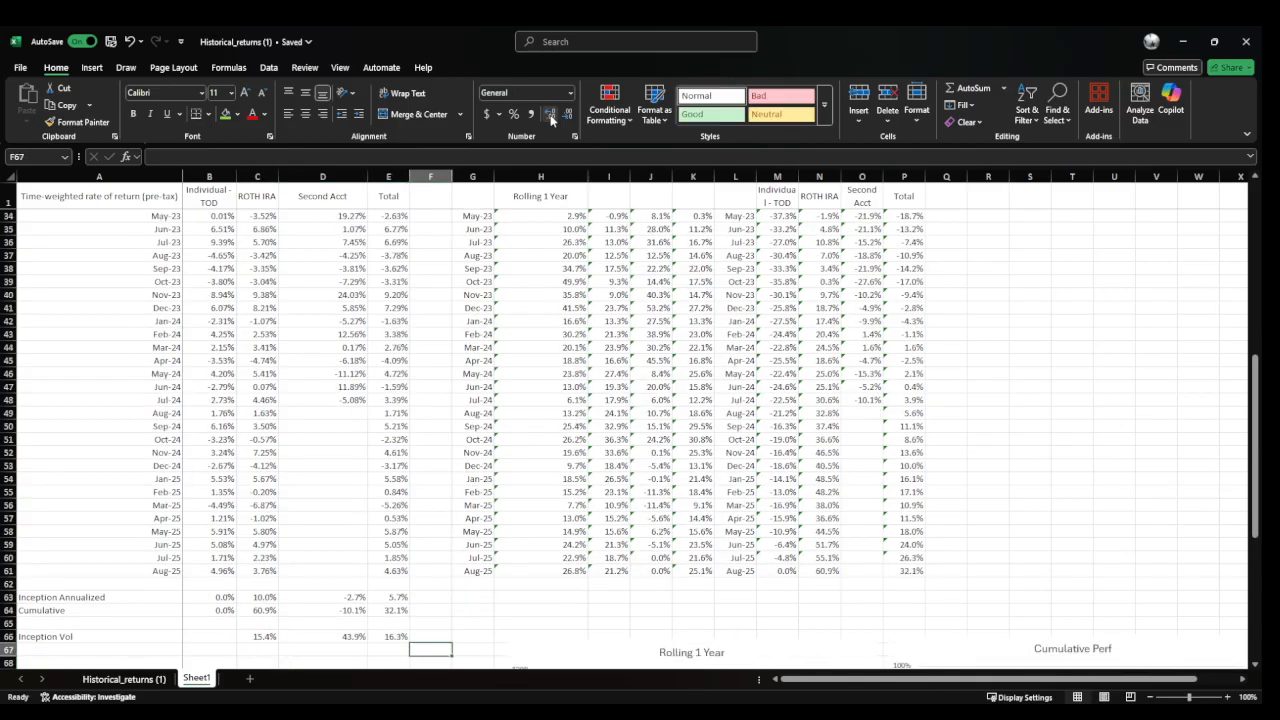
pyautogui.press('Up')
pyautogui.press('Up')
pyautogui.press('Up')
pyautogui.press('Up')
pyautogui.press('Up')
pyautogui.press('Up')
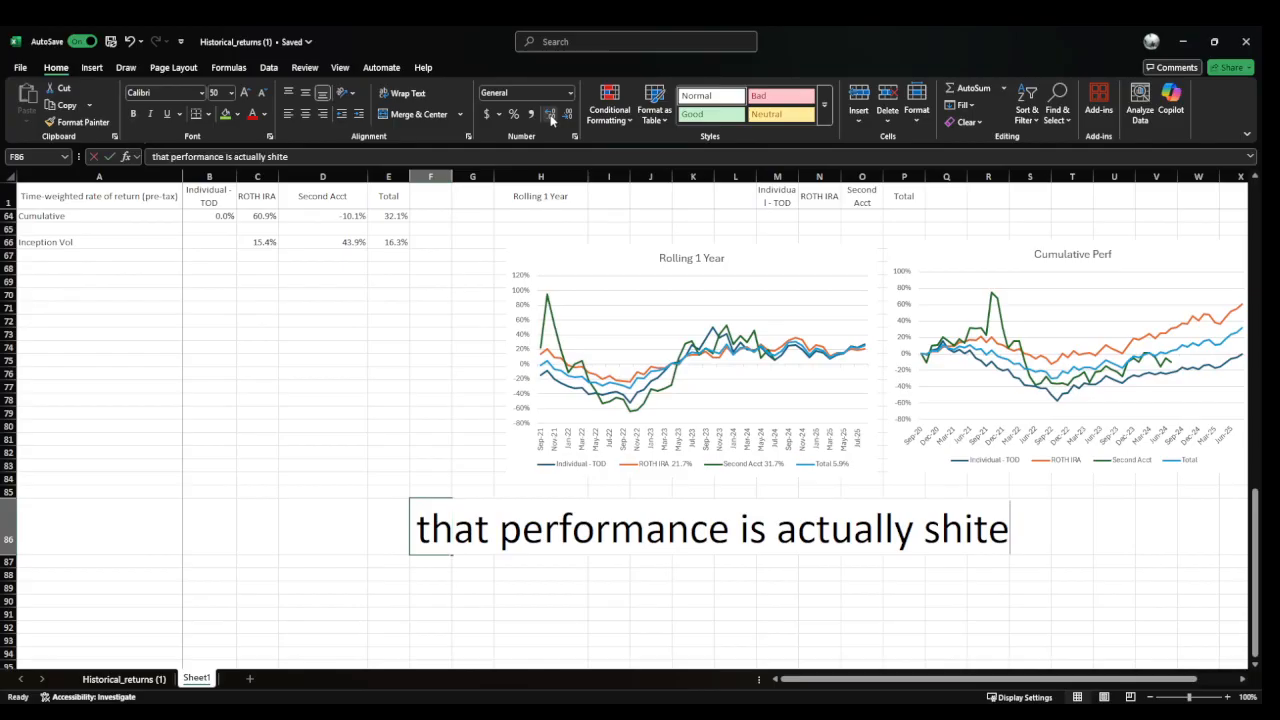
pyautogui.write('bro wtf that vol')
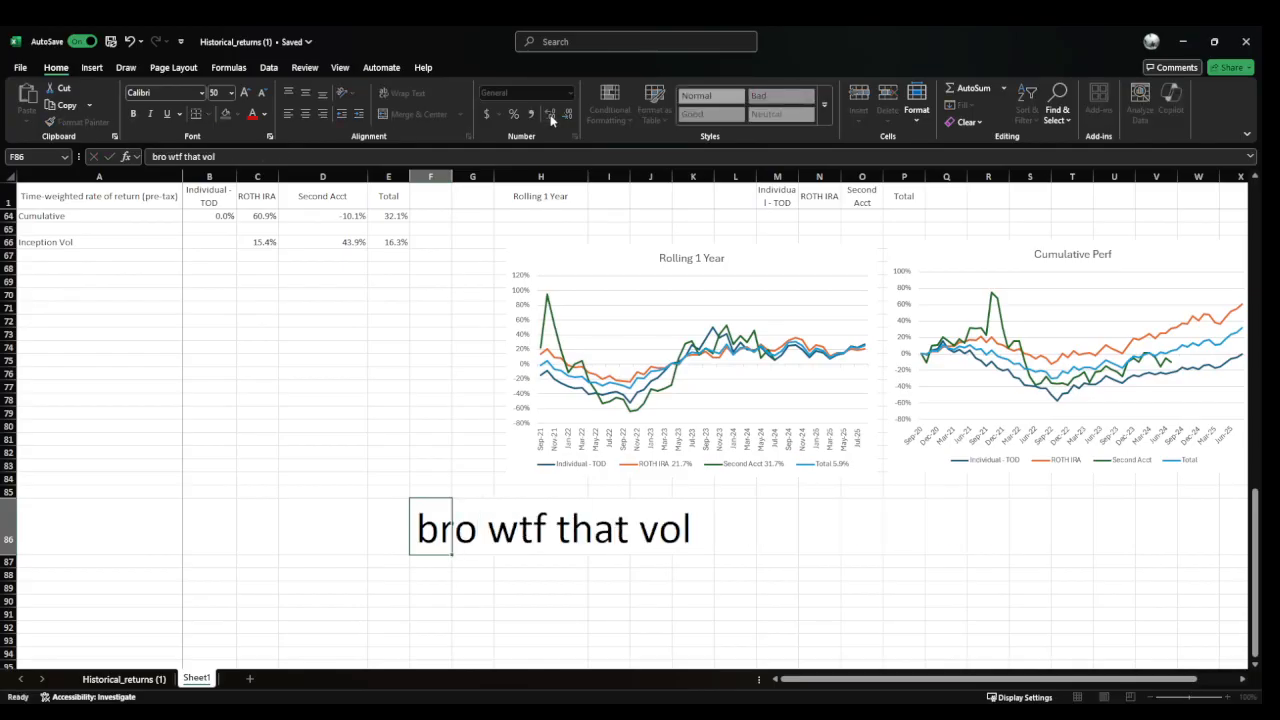
pyautogui.hotkey('ctrl', 'Return')
# Review the monthly returns from the start of the sheet down through the summary rows and charts
pyautogui.hotkey('ctrl', 'Home')
pyautogui.press('Left')
pyautogui.press('Down')
pyautogui.press('Down')
pyautogui.press('Down')
pyautogui.press('Down')
pyautogui.press('Down')
pyautogui.press('Down')
pyautogui.press('Down')
pyautogui.press('Down')
pyautogui.press('Down')
pyautogui.press('Down')
pyautogui.press('Down')
pyautogui.press('Down')
pyautogui.press('Down')
pyautogui.press('Down')
pyautogui.press('Down')
pyautogui.press('Down')
pyautogui.press('Down')
pyautogui.press('Down')
pyautogui.press('Down')
pyautogui.press('Down')
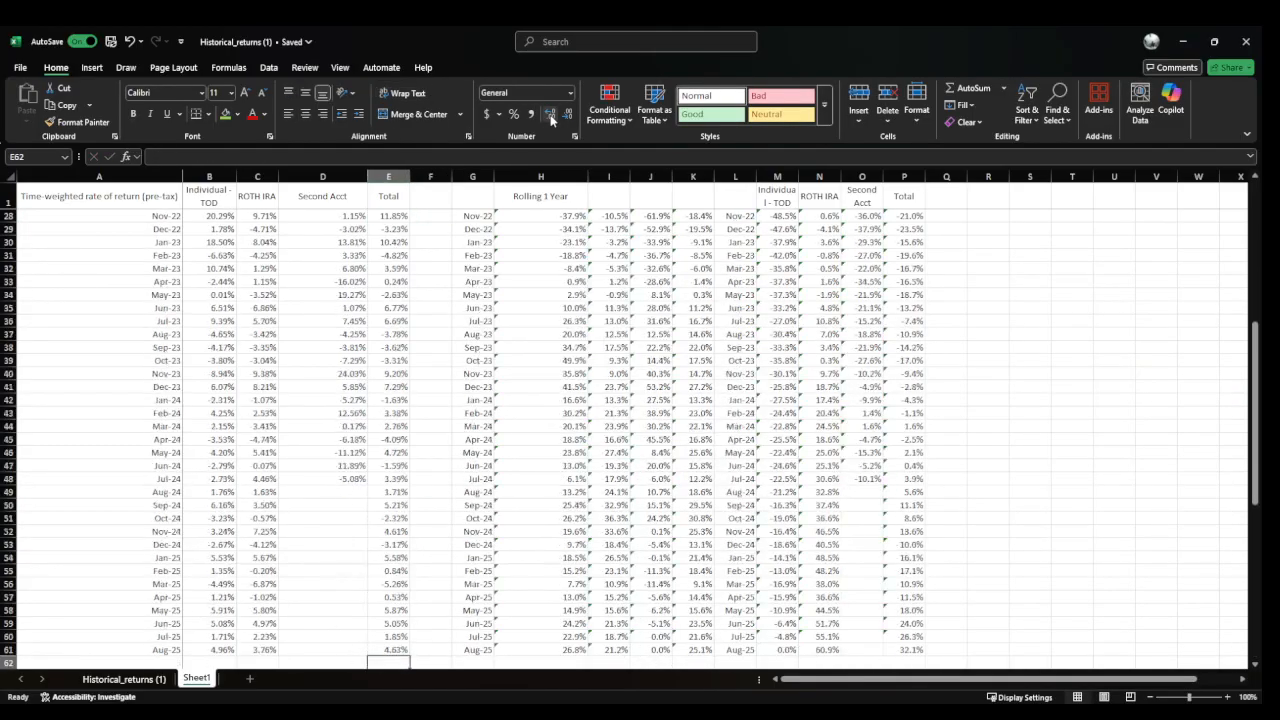
pyautogui.press('Down')
pyautogui.press('Down')
pyautogui.press('Down')
pyautogui.press('Down')
pyautogui.press('Down')
pyautogui.press('Down')
pyautogui.press('Up')
pyautogui.press('Up')
pyautogui.press('Right')
pyautogui.press('Right')
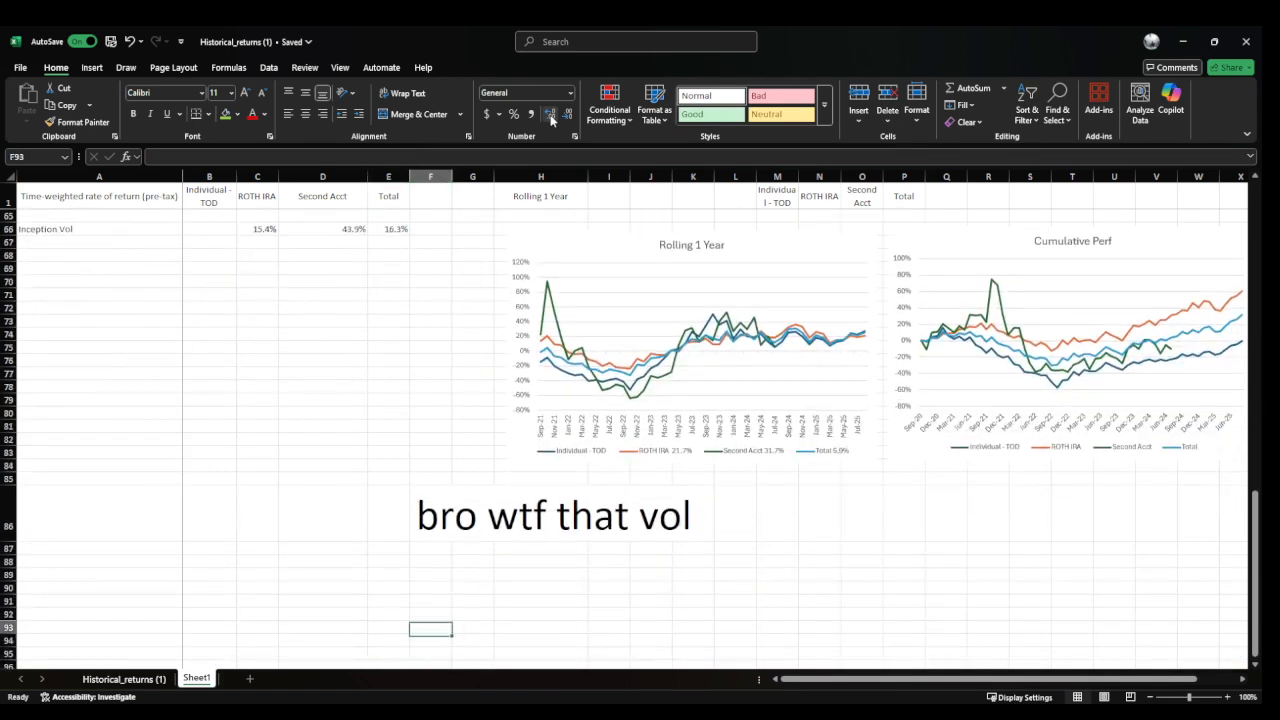
# Erase the "bro wtf that vol" note from the large F86 cell beneath the charts
pyautogui.hotkey('ctrl', 'Up')
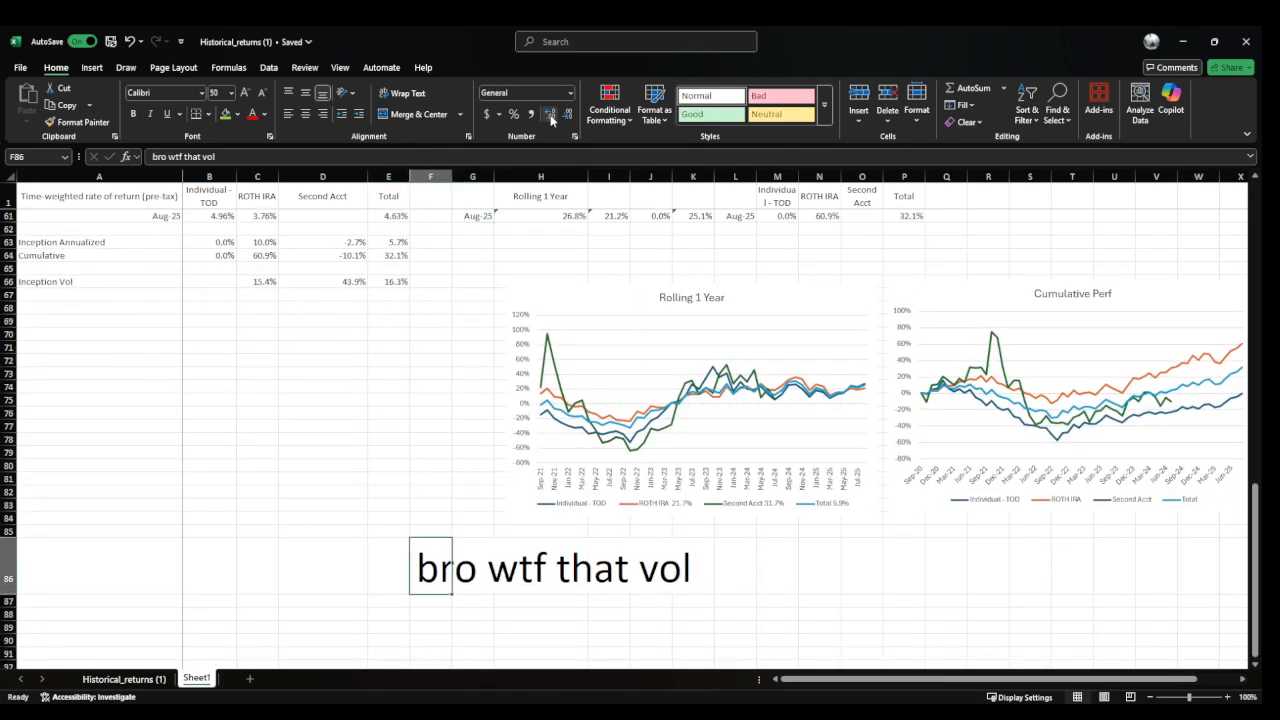
pyautogui.press('F2')
pyautogui.press('BackSpace')
pyautogui.press('BackSpace')
pyautogui.press('BackSpace')
pyautogui.press('BackSpace')
pyautogui.press('BackSpace')
pyautogui.press('BackSpace')
pyautogui.press('BackSpace')
pyautogui.press('BackSpace')
pyautogui.press('BackSpace')
pyautogui.press('BackSpace')
pyautogui.press('BackSpace')
pyautogui.press('BackSpace')
pyautogui.press('BackSpace')
pyautogui.press('BackSpace')
pyautogui.press('BackSpace')
pyautogui.press('BackSpace')
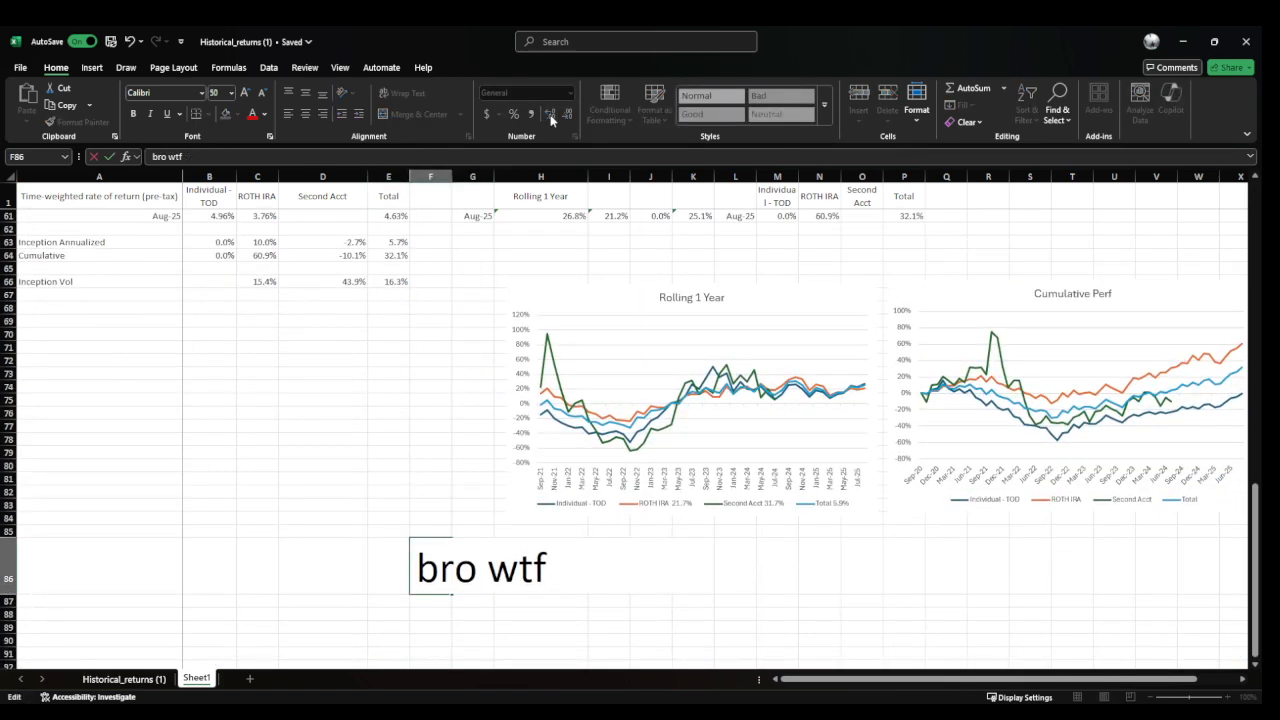
pyautogui.write('tbh that port')
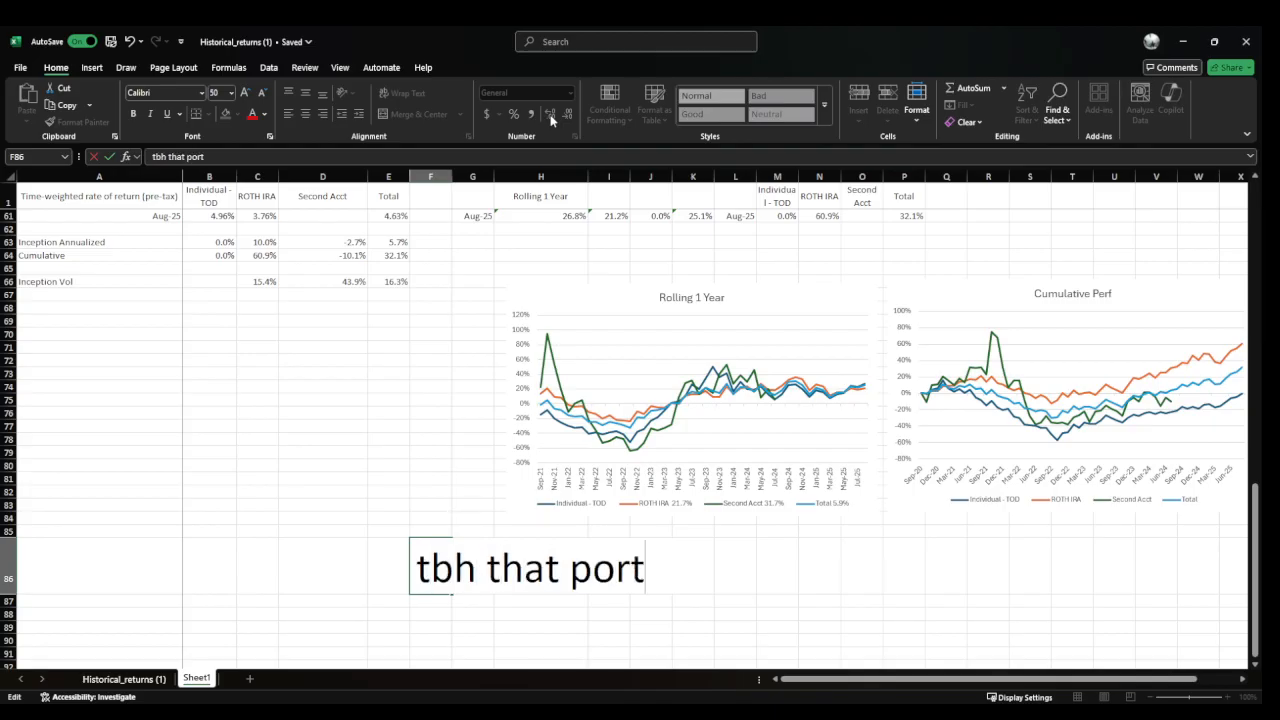
pyautogui.write('folio was li')
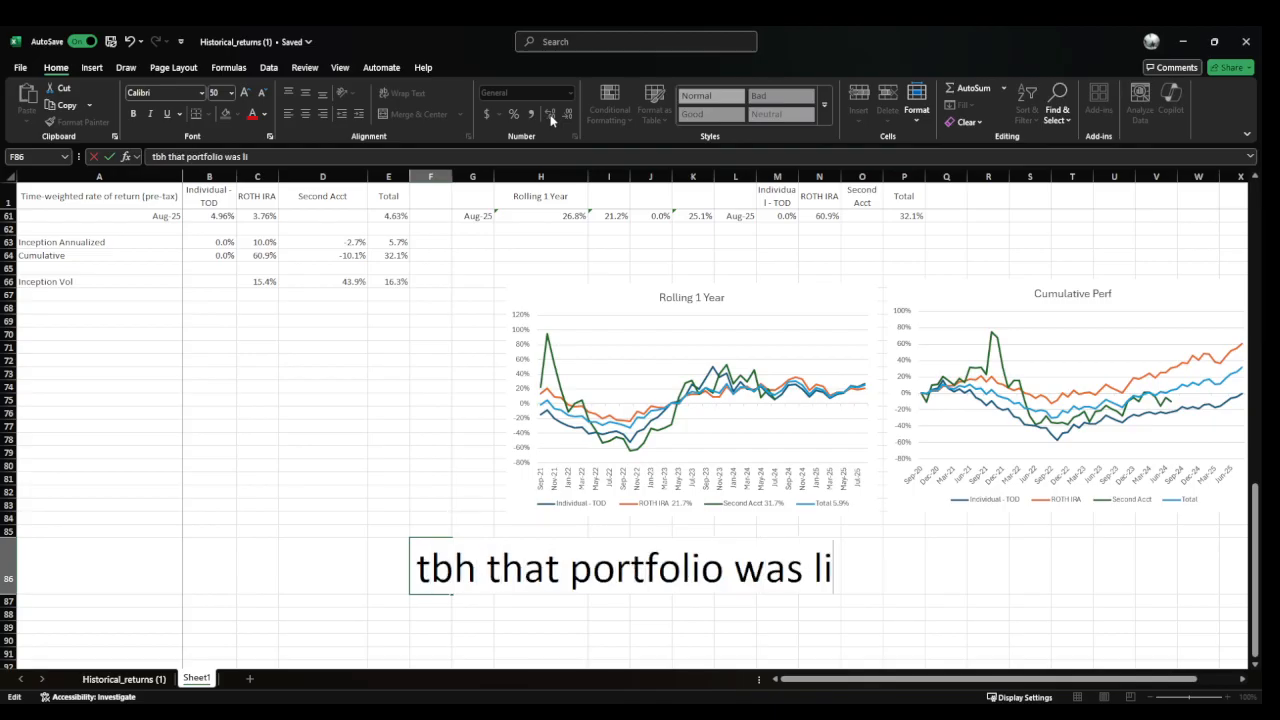
pyautogui.write('ke 10 stocks, mo')
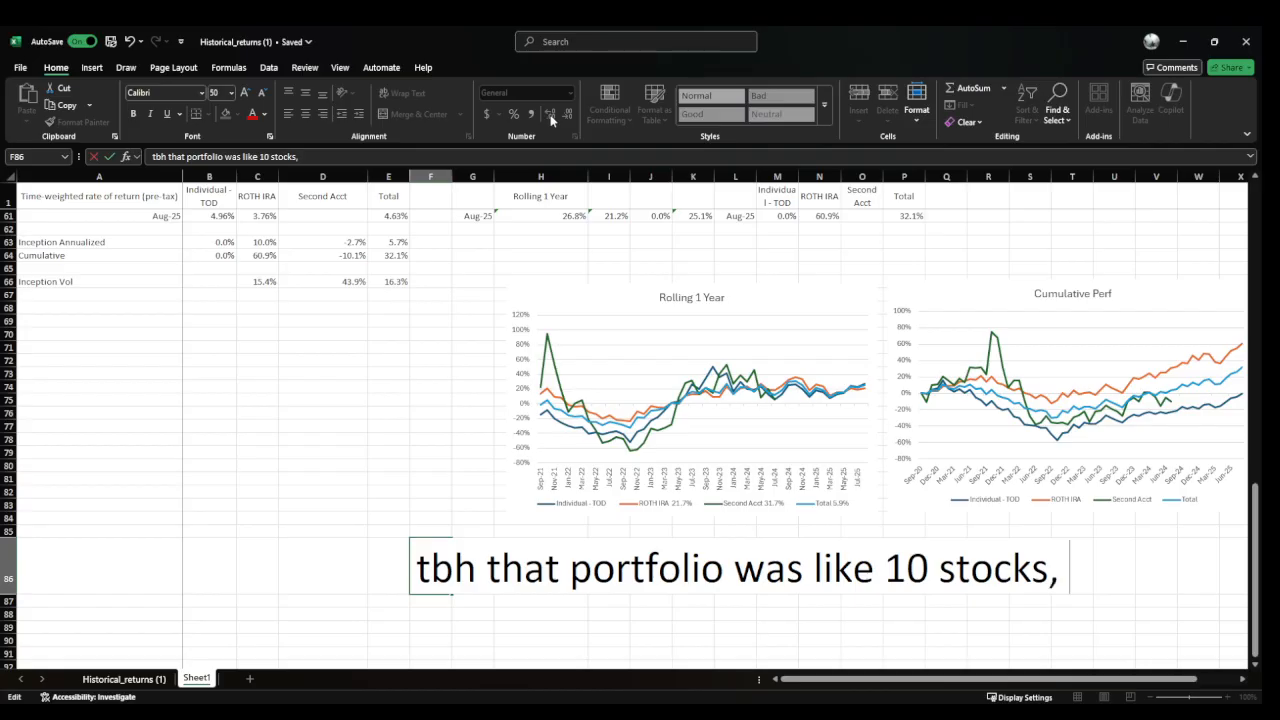
pyautogui.press('BackSpace')
pyautogui.press('BackSpace')
pyautogui.press('BackSpace')
pyautogui.press('BackSpace')
pyautogui.press('BackSpace')
pyautogui.press('BackSpace')
pyautogui.press('BackSpace')
pyautogui.press('BackSpace')
pyautogui.press('BackSpace')
pyautogui.press('BackSpace')
pyautogui.press('BackSpace')
pyautogui.press('BackSpace')
pyautogui.press('BackSpace')
pyautogui.press('BackSpace')
pyautogui.press('BackSpace')
pyautogui.press('BackSpace')
pyautogui.press('BackSpace')
pyautogui.press('BackSpace')
pyautogui.press('BackSpace')
pyautogui.press('BackSpace')
pyautogui.press('BackSpace')
pyautogui.press('BackSpace')
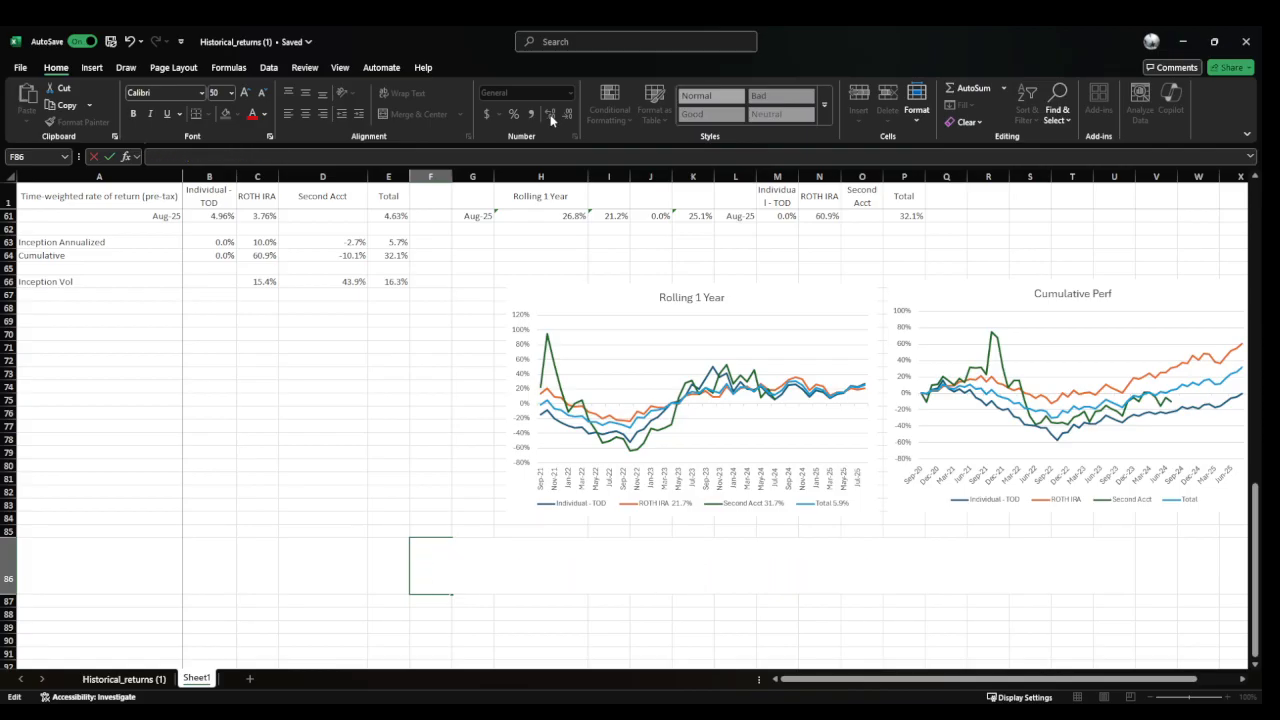
# Write the note "tbh just NET, INTC, TCEHY, VALE" in F86
pyautogui.write('tbh just NET, I')
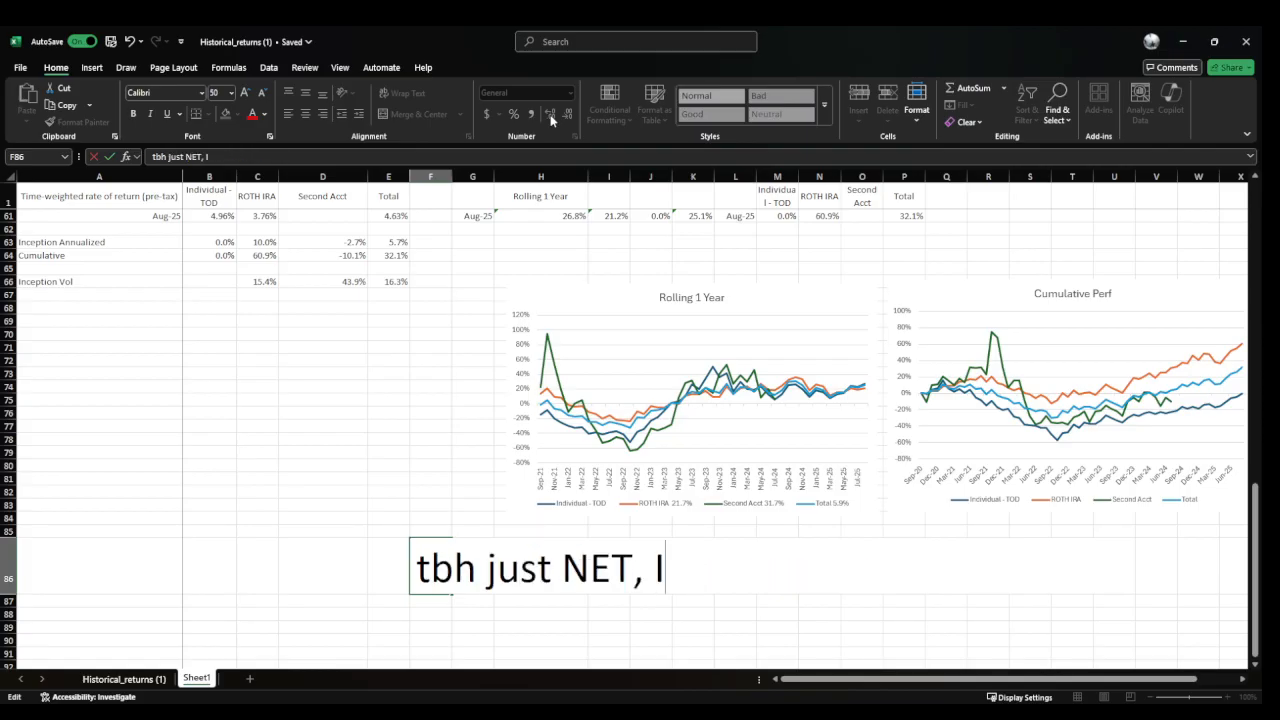
pyautogui.write('NTC, TCEHY,')
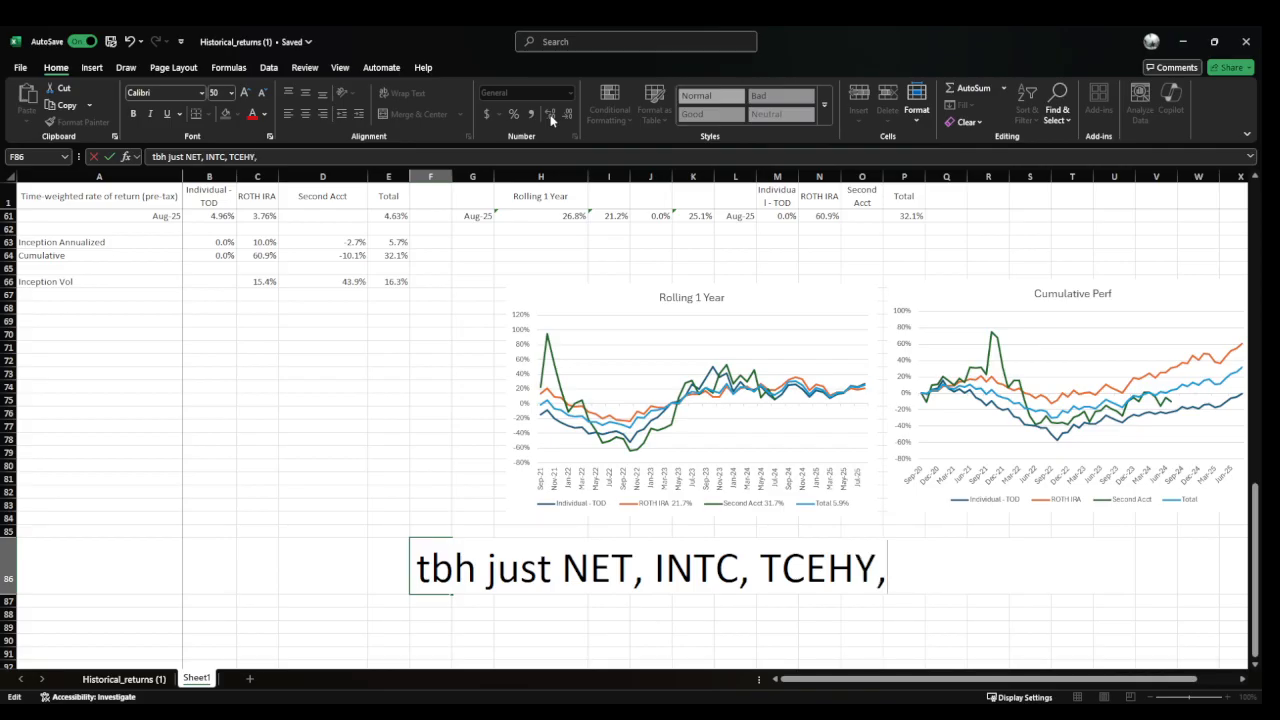
pyautogui.write(' VALE')
pyautogui.hotkey('ctrl', 'Return')
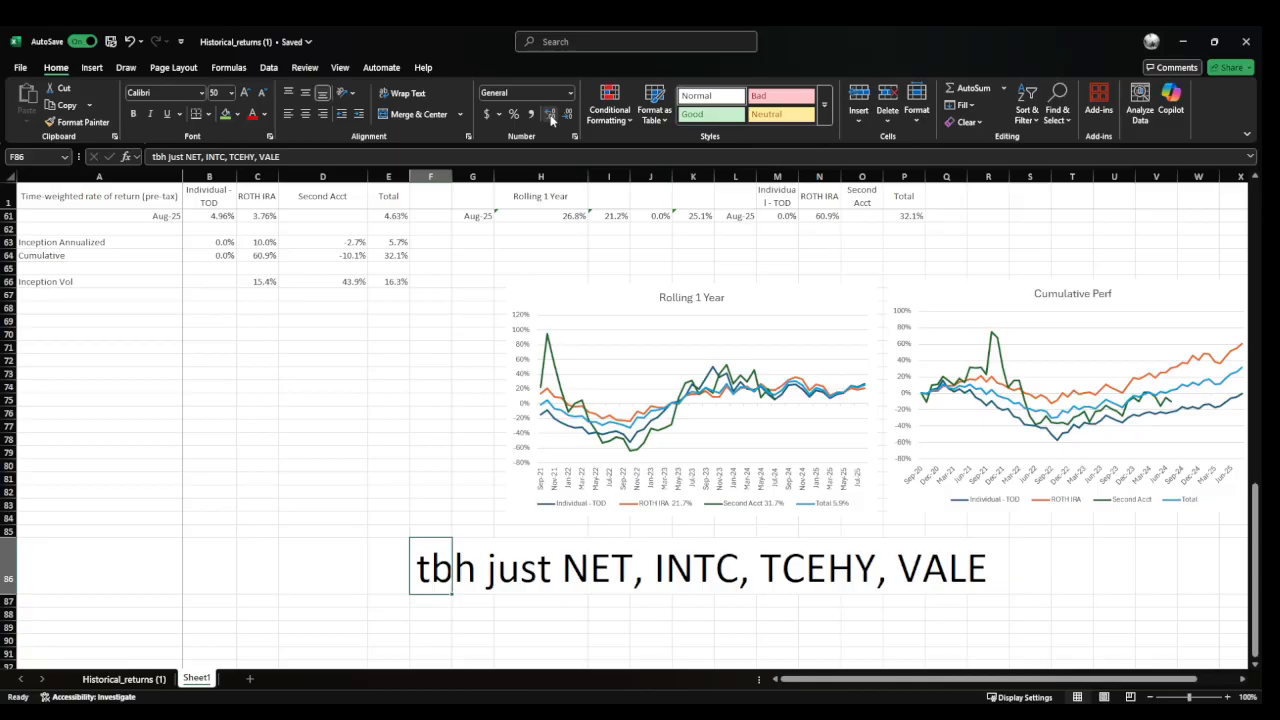
# Copy the ROTH IRA's inception volatility formula from C66 to B66 for the Individual - TOD account
pyautogui.press('Left')
pyautogui.hotkey('ctrl', 'Up')
pyautogui.press('Left')
pyautogui.press('Left')
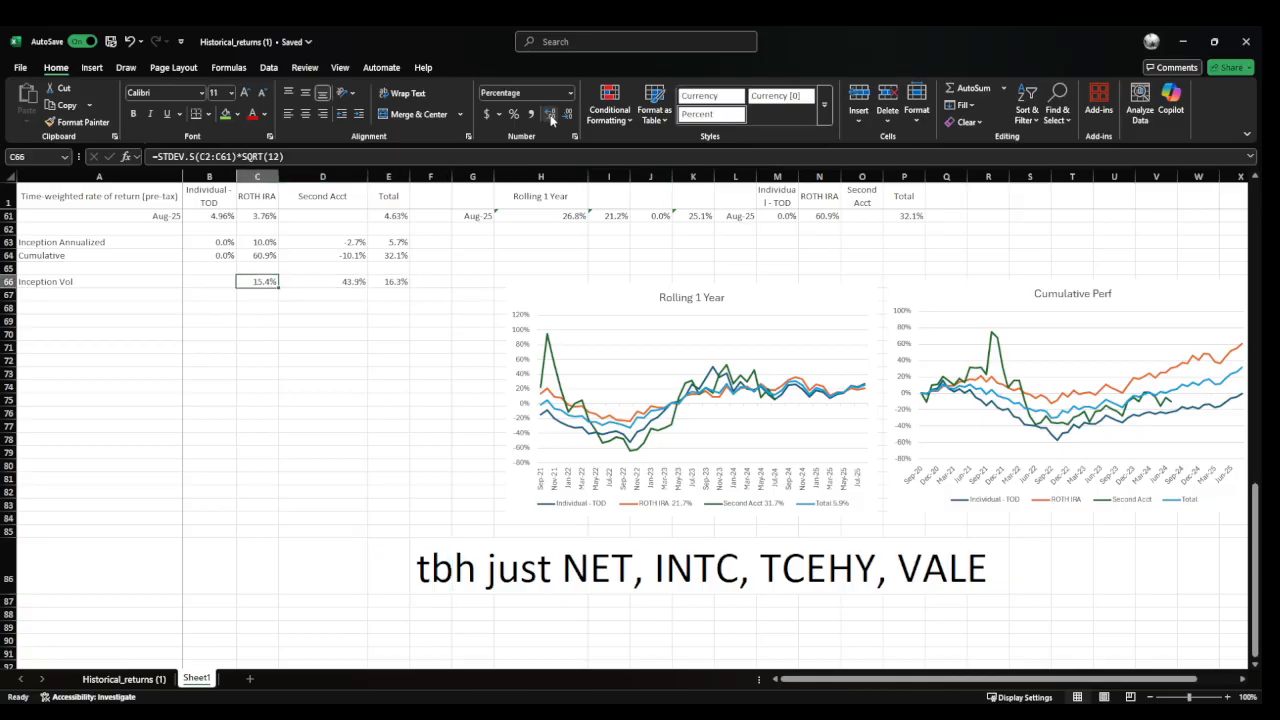
pyautogui.hotkey('ctrl', 'c')
pyautogui.press('Left')
pyautogui.hotkey('ctrl', 'v')
pyautogui.press('Escape')
# Examine the ROTH IRA's recent monthly returns and its summary rows below
pyautogui.press('Right')
pyautogui.press('Up')
pyautogui.press('Up')
pyautogui.press('Up')
pyautogui.press('Up')
pyautogui.press('Up')
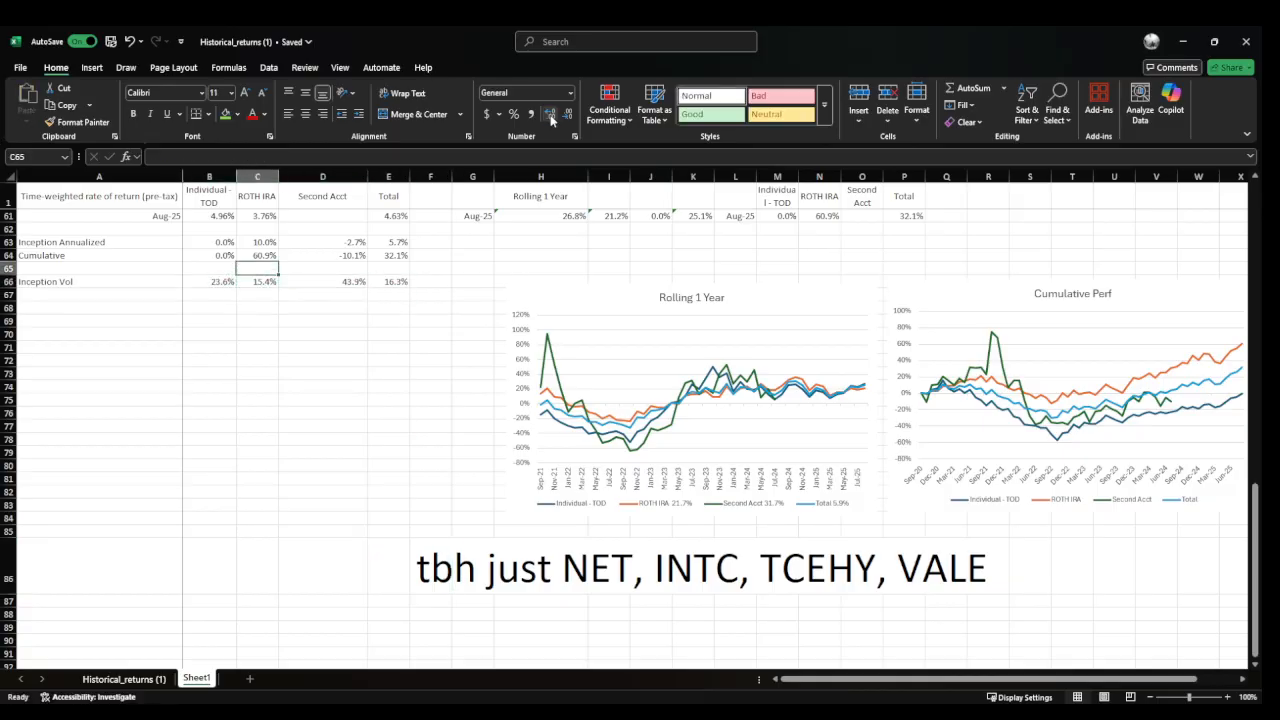
pyautogui.press('Up')
pyautogui.press('Up')
pyautogui.press('Up')
pyautogui.press('Up')
pyautogui.press('Up')
pyautogui.press('Up')
pyautogui.press('Up')
pyautogui.press('Up')
pyautogui.press('Up')
pyautogui.press('Up')
pyautogui.press('Up')
pyautogui.press('Up')
pyautogui.press('Up')
pyautogui.press('Up')
pyautogui.hotkey('ctrl', 'Down')
pyautogui.press('Down')
pyautogui.press('Down')
pyautogui.press('Down')
pyautogui.press('Down')
pyautogui.press('Down')
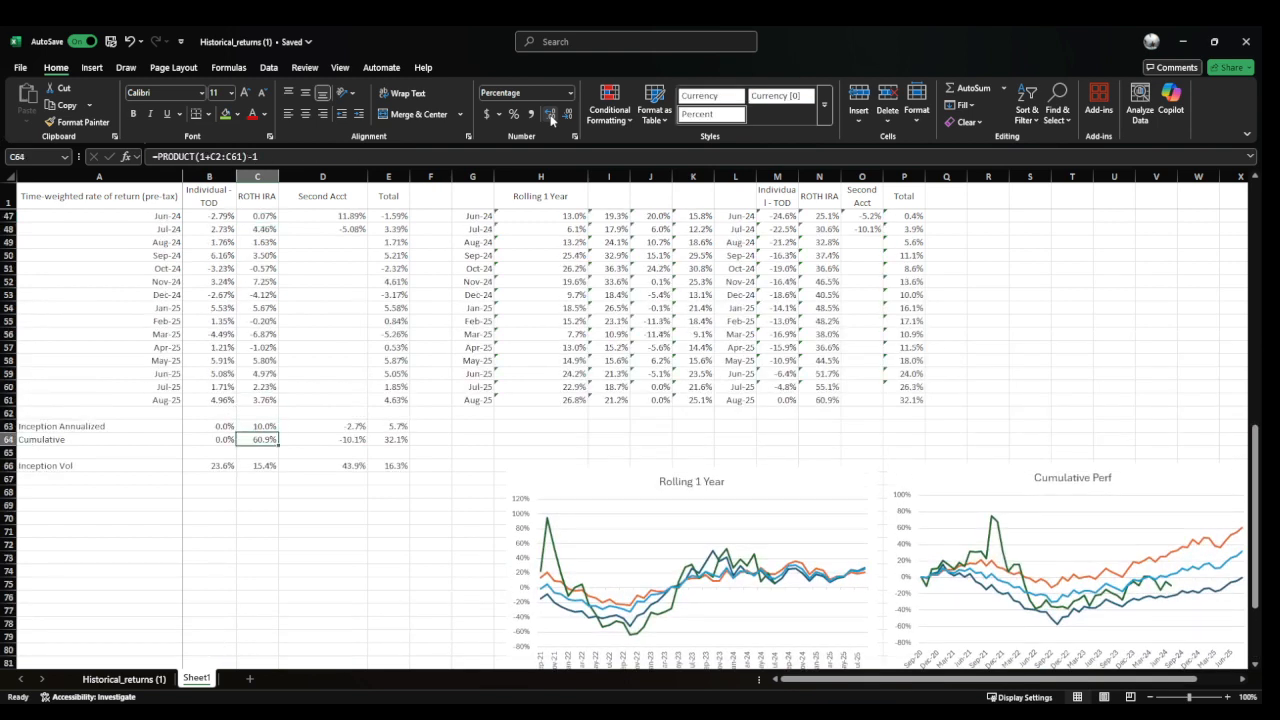
# Enter 2020 in A68 and fill the next-year formula =A68+1 from A69 down to A72
pyautogui.press('Down')
pyautogui.press('Down')
pyautogui.press('Left')
pyautogui.press('Left')
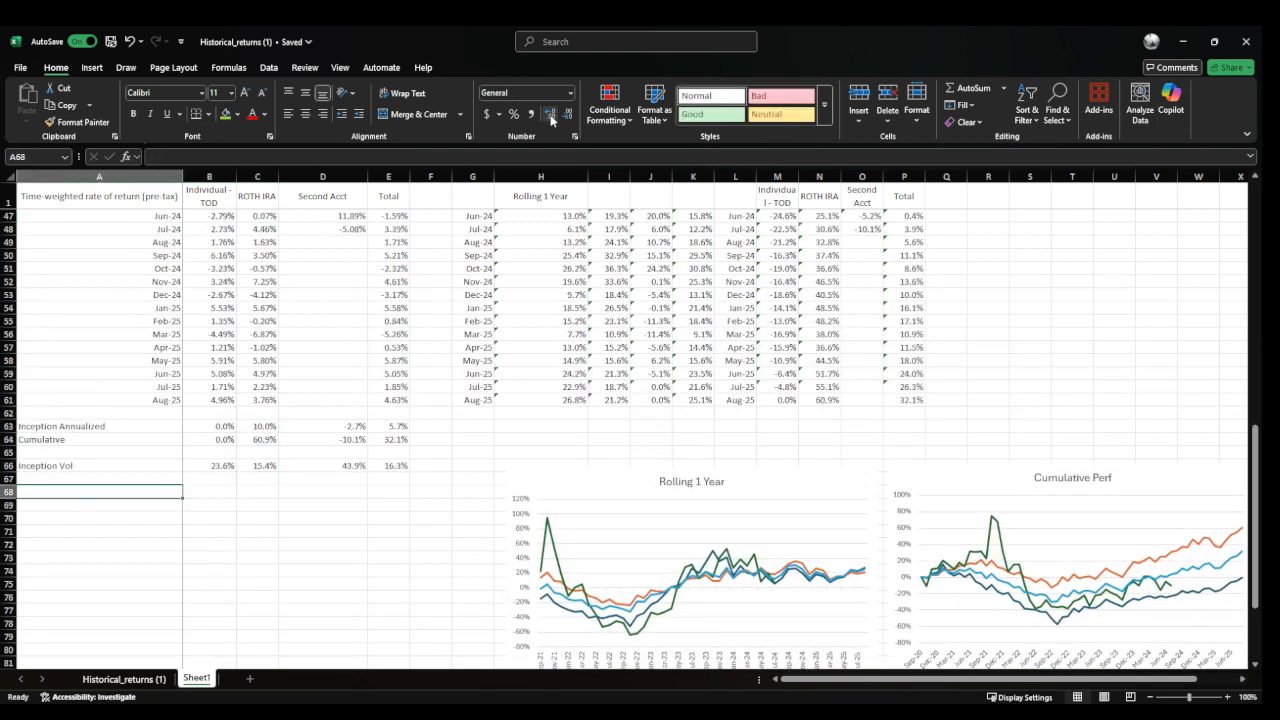
pyautogui.write('2020')
pyautogui.press('Return')
pyautogui.write('=')
pyautogui.press('Up')
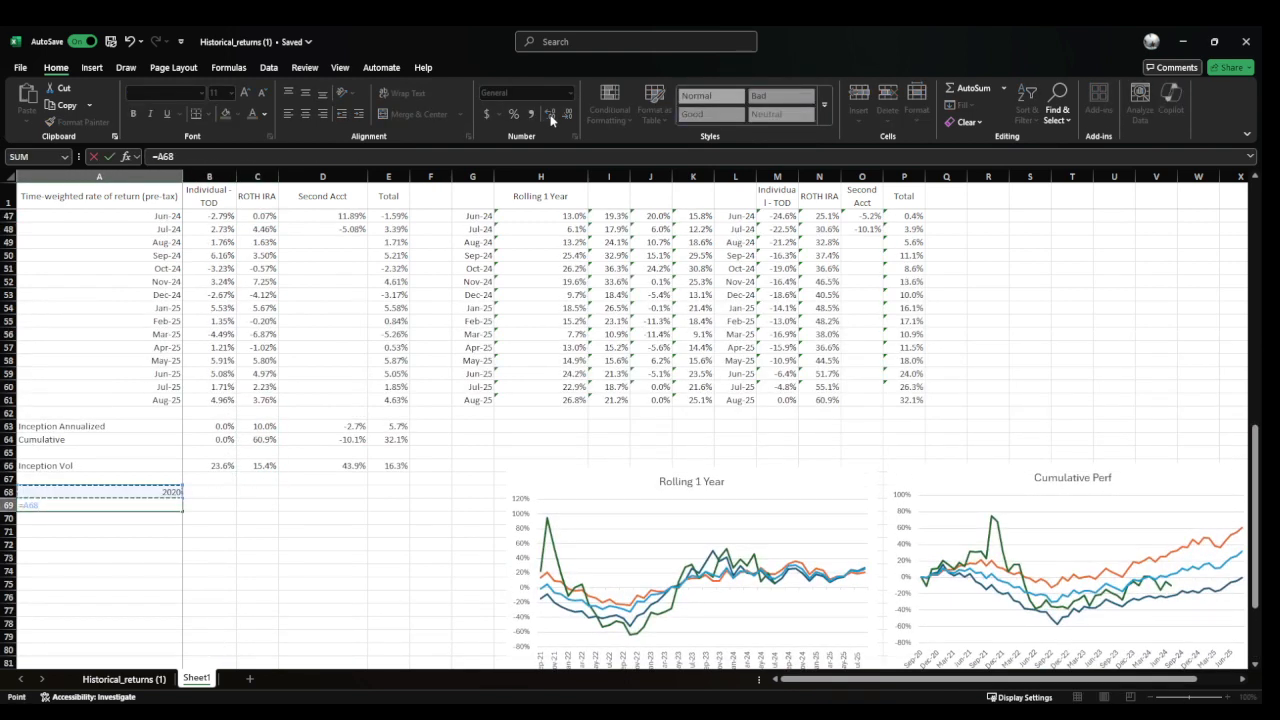
pyautogui.write('+1')
pyautogui.hotkey('ctrl', 'Return')
pyautogui.hotkey('shift', 'Down')
pyautogui.hotkey('shift', 'Down')
pyautogui.hotkey('shift', 'Down')
pyautogui.hotkey('ctrl', 'd')
# Extend the year list by one row to A73 so it ends at 2025
pyautogui.press('Up')
pyautogui.press('Right')
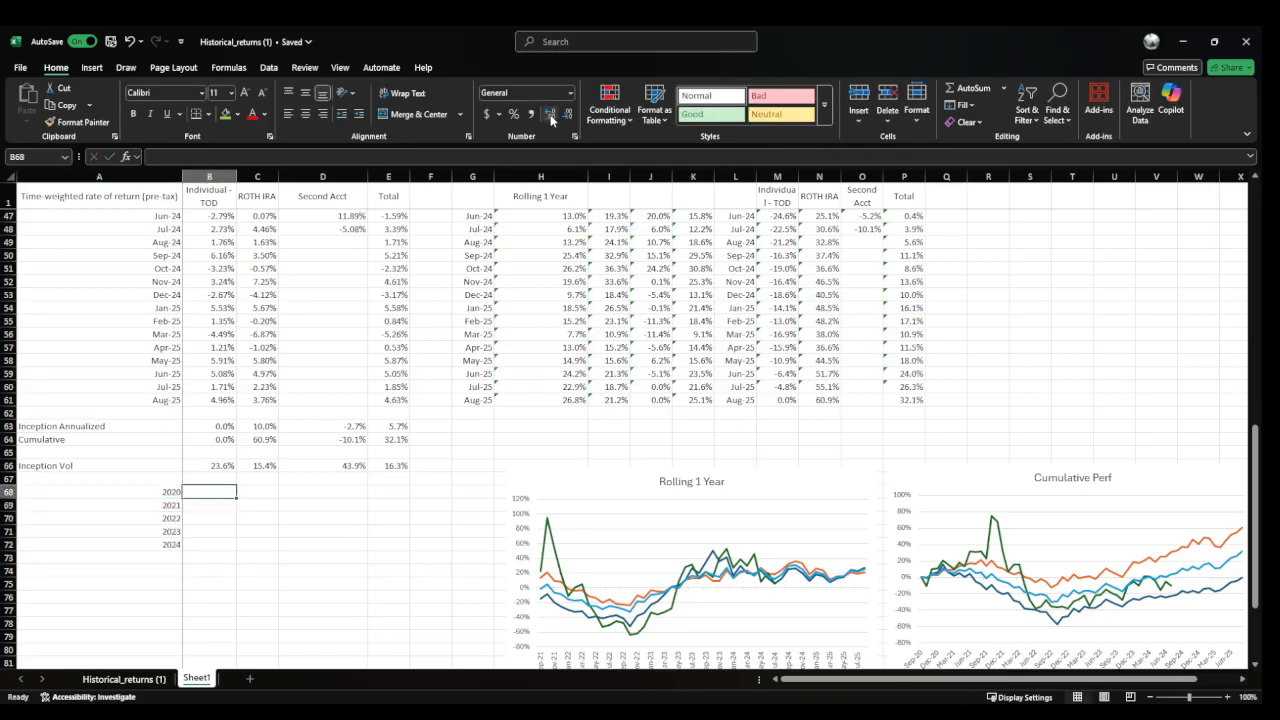
pyautogui.press('Down')
pyautogui.press('Down')
pyautogui.press('Down')
pyautogui.press('Down')
pyautogui.press('Left')
pyautogui.hotkey('shift', 'Down')
pyautogui.hotkey('ctrl', 'd')
# Start the 2020 return formula in B68 with =PRODUCT(IF(YEAR($A$2:$A$61, using an absolute date range
pyautogui.press('Right')
pyautogui.press('Up')
pyautogui.press('Up')
pyautogui.press('Up')
pyautogui.press('Up')
pyautogui.write('=PRODUCT(')
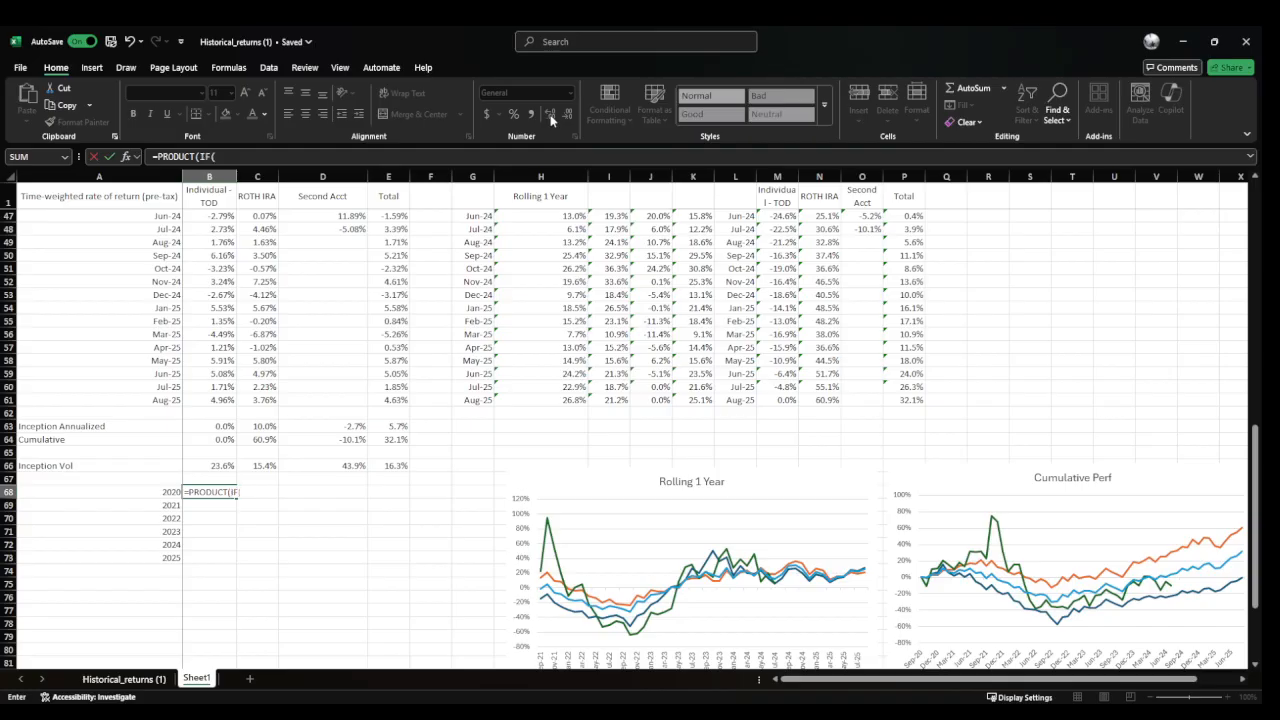
pyautogui.write('IF(yea')
pyautogui.press('Tab')
pyautogui.press('Up')
pyautogui.press('Up')
pyautogui.press('Up')
pyautogui.press('Up')
pyautogui.press('Up')
pyautogui.press('Up')
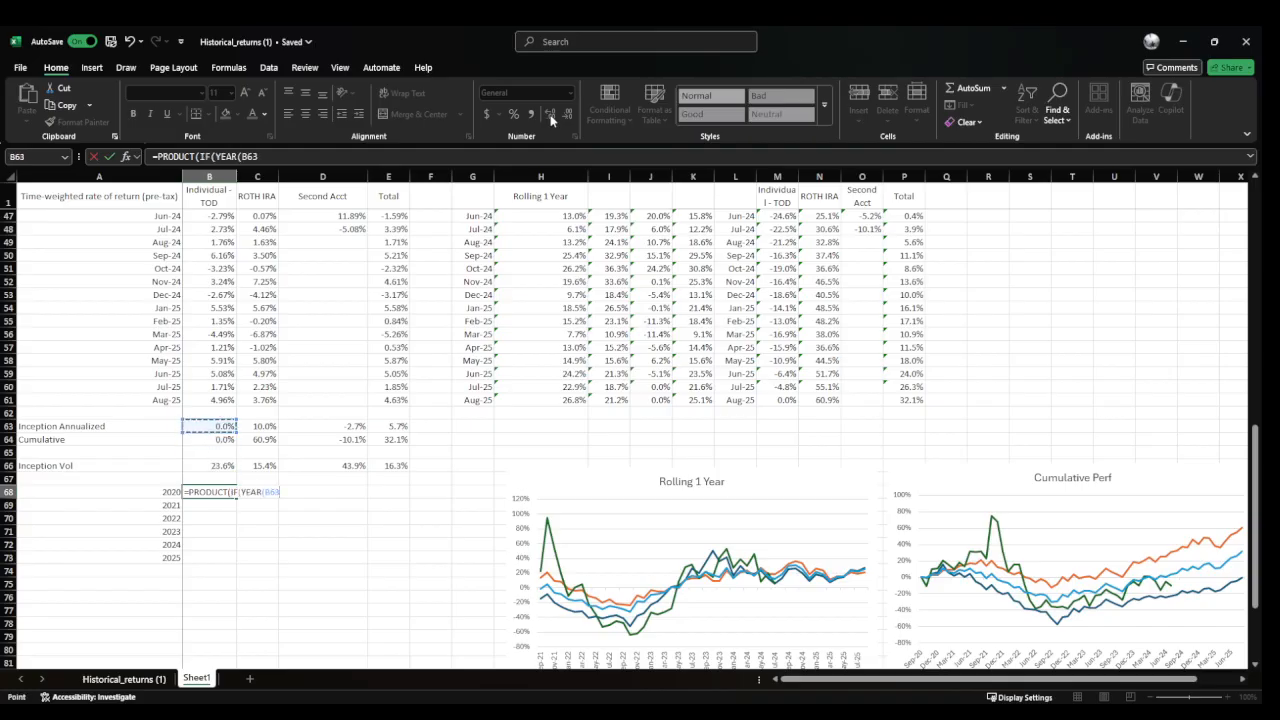
pyautogui.press('Up')
pyautogui.hotkey('ctrl', 'shift', 'Up')
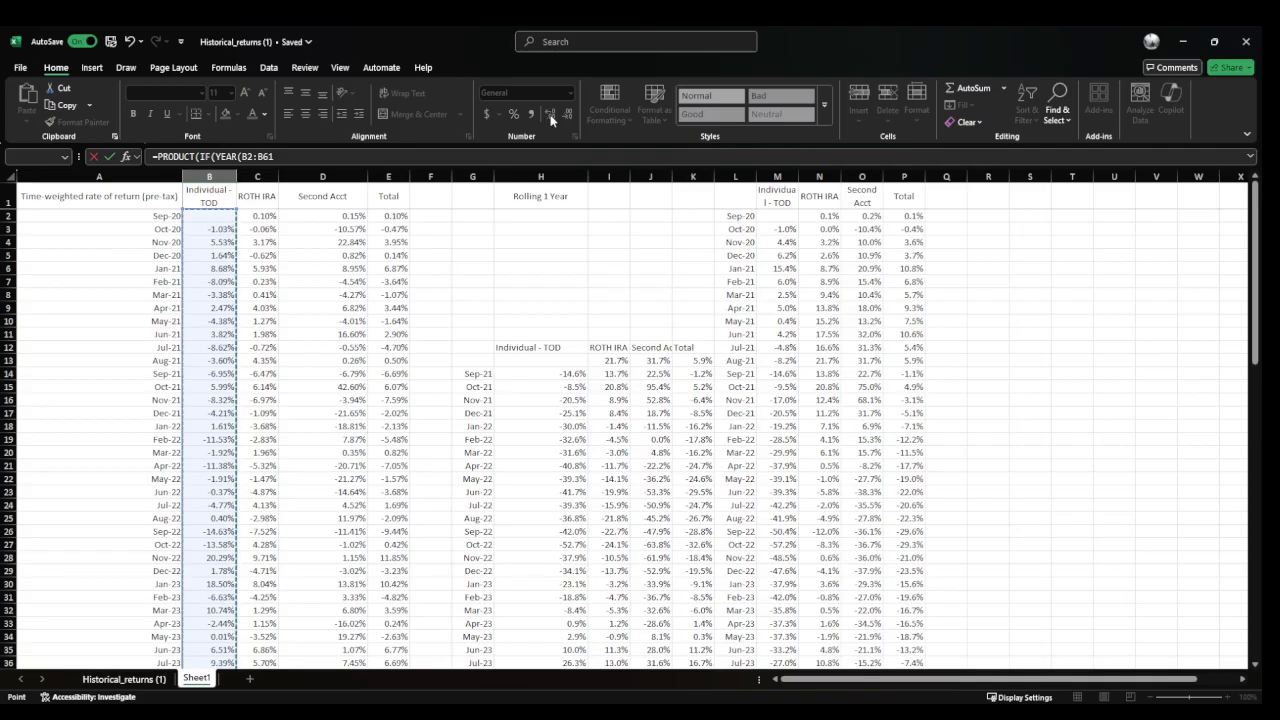
pyautogui.press('Left')
pyautogui.hotkey('ctrl', 'Up')
pyautogui.press('Down')
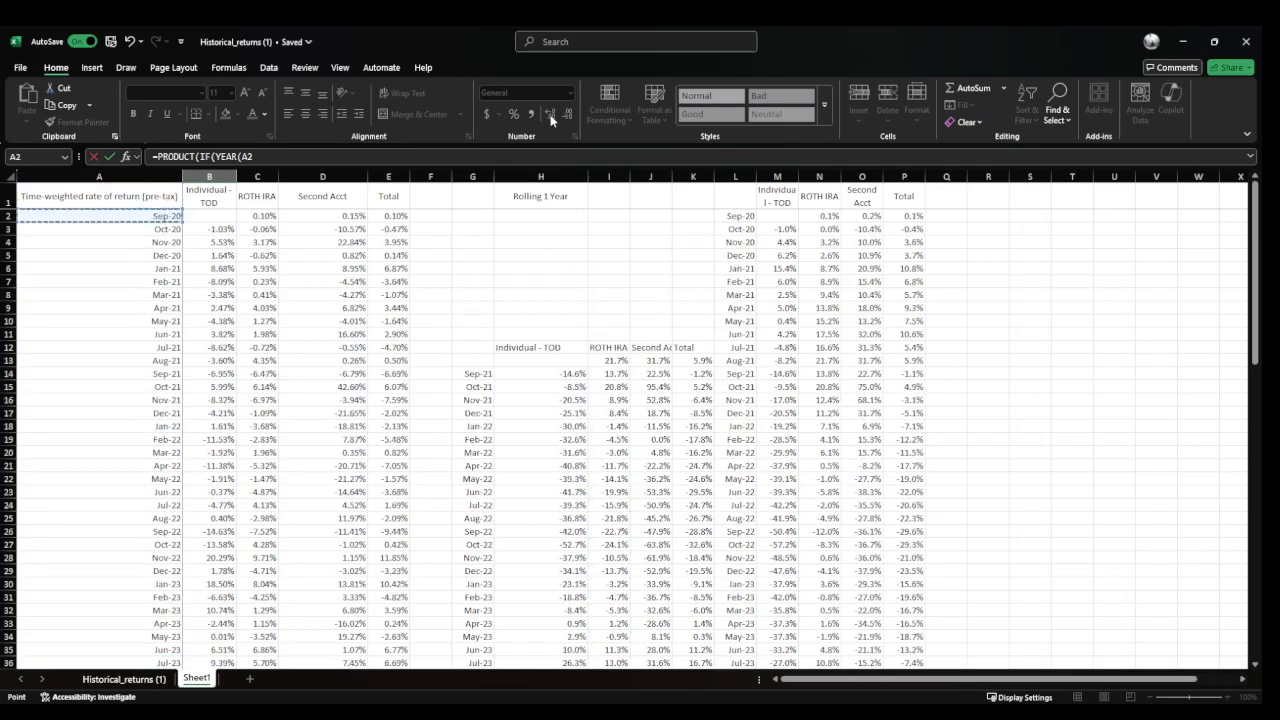
pyautogui.press('Up')
pyautogui.press('Down')
pyautogui.hotkey('ctrl', 'shift', 'Down')
pyautogui.press('F4')
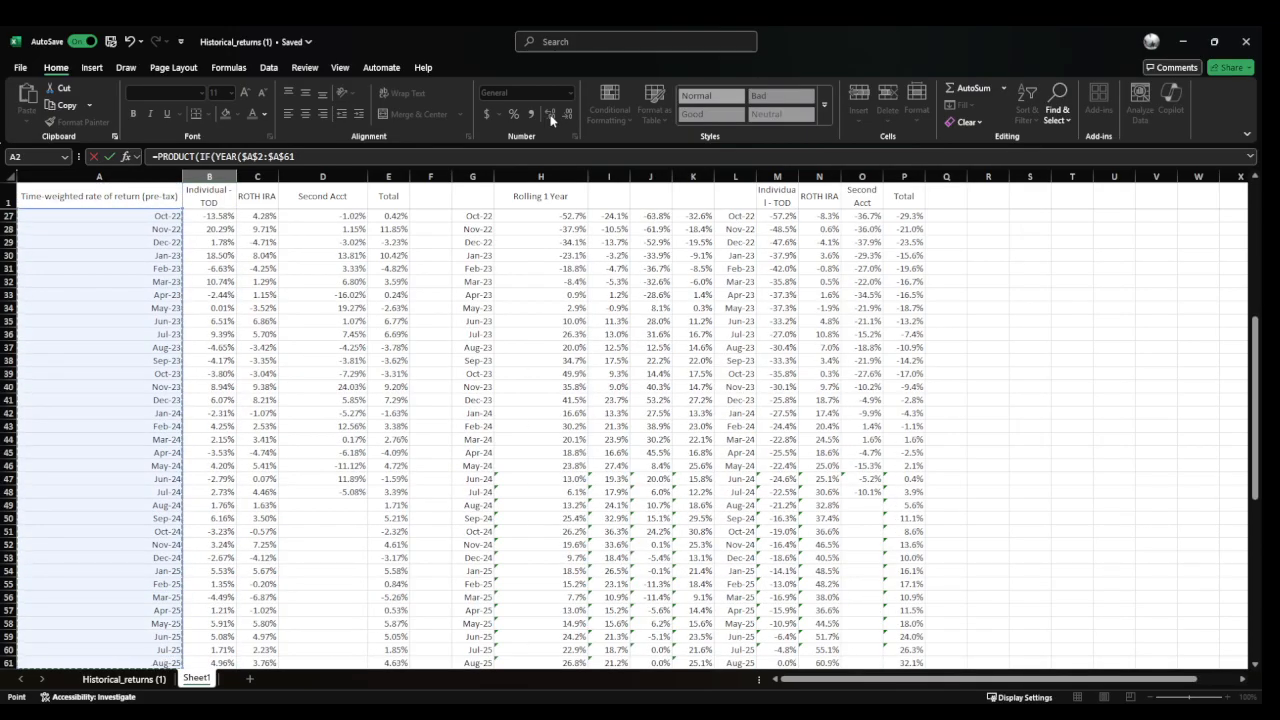
# Complete the B68 formula as =PRODUCT(IF(YEAR($A$2:$A$61)=$A68,B2:B61)-1)
pyautogui.write(')=')
pyautogui.press('Left')
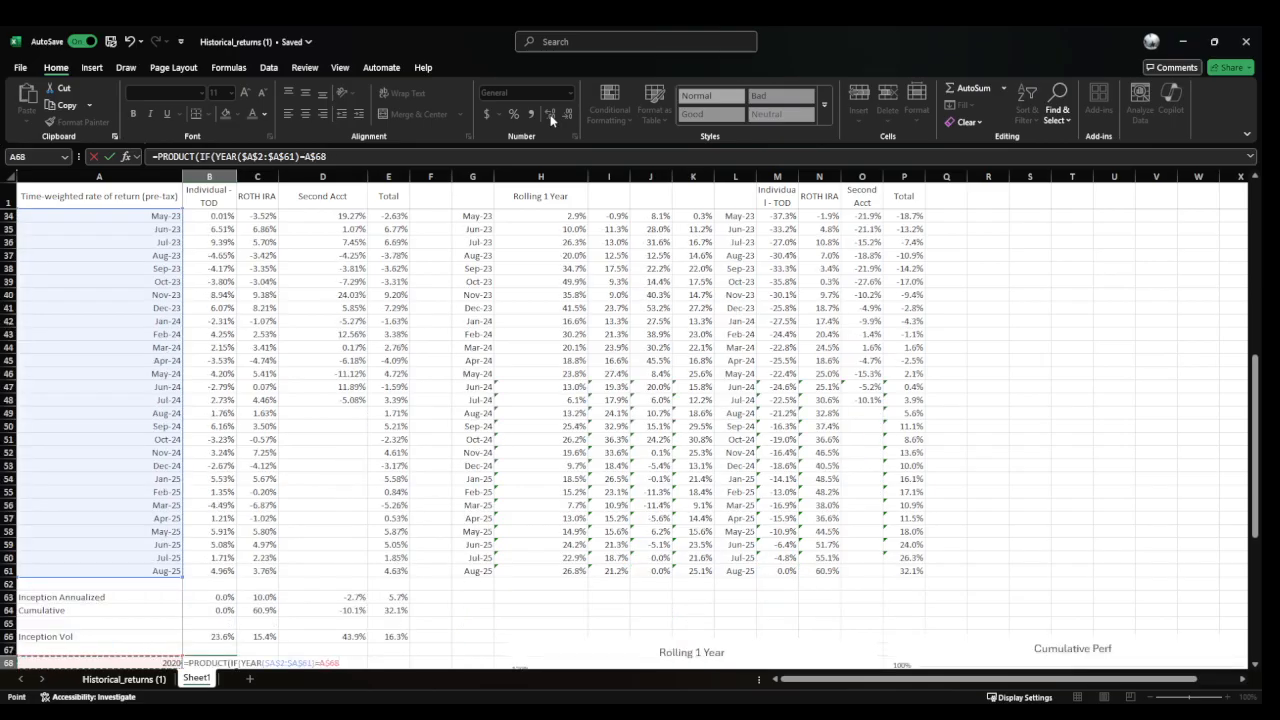
pyautogui.press('F4')
pyautogui.press('F4')
pyautogui.press('F4')
pyautogui.write(',')
pyautogui.press('Up')
pyautogui.press('Up')
pyautogui.press('Up')
pyautogui.press('Up')
pyautogui.press('Up')
pyautogui.press('Up')
pyautogui.press('Up')
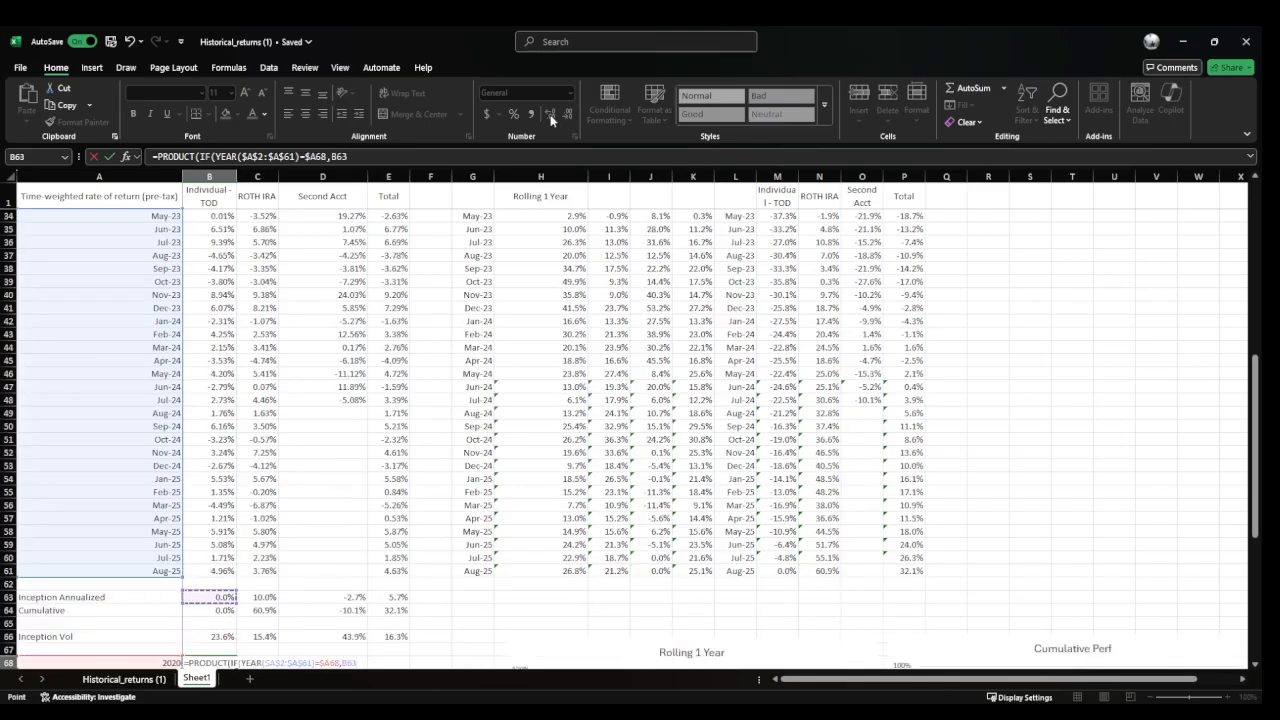
pyautogui.hotkey('ctrl', 'shift', 'Up')
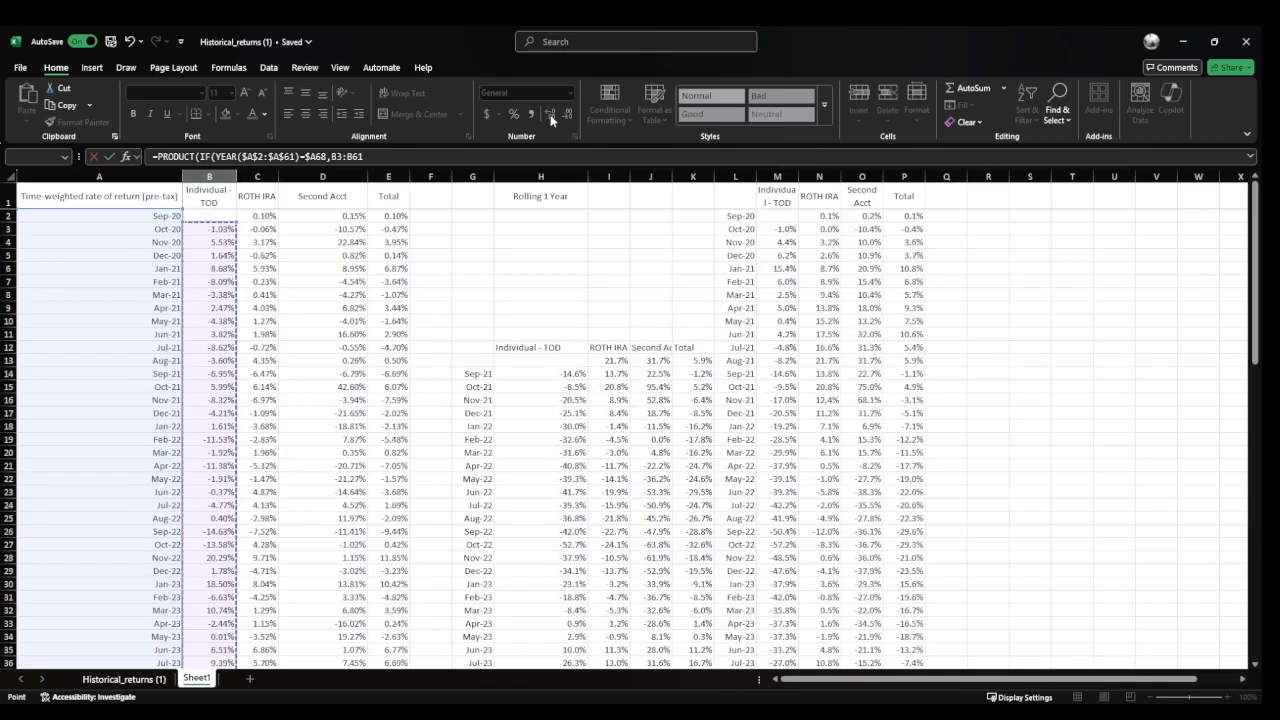
pyautogui.write(')-1')
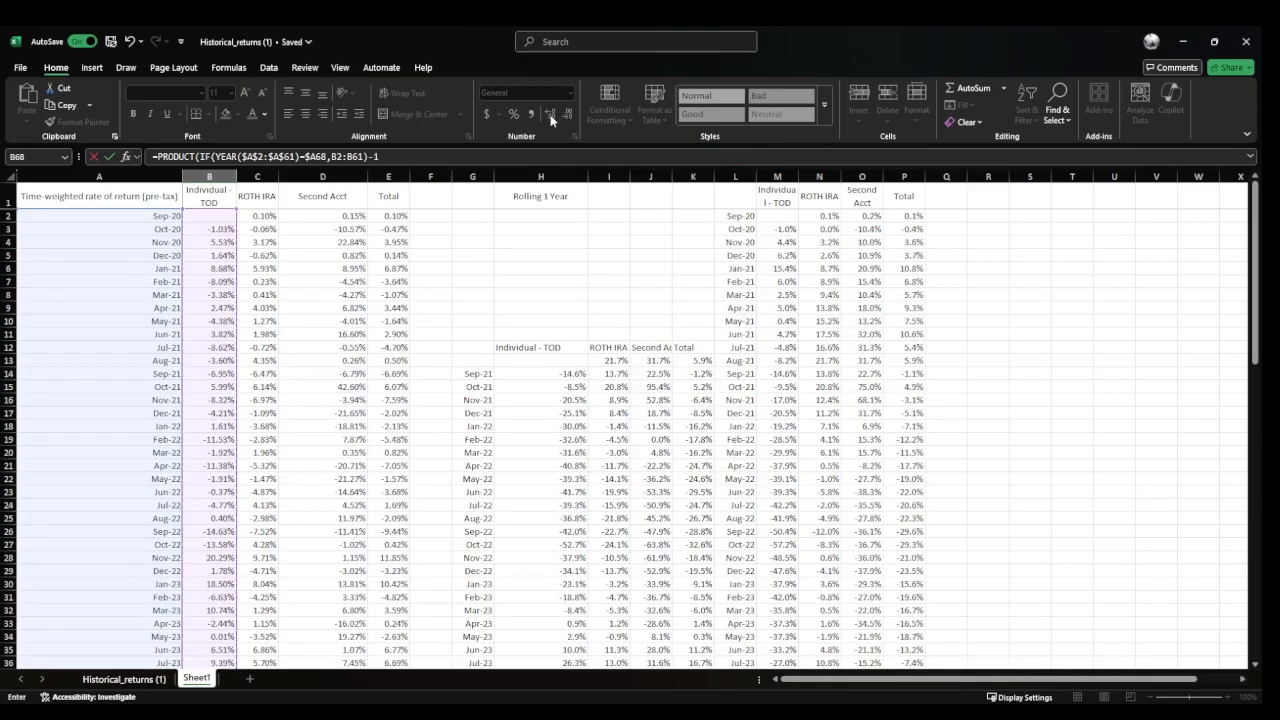
pyautogui.press('Return')
pyautogui.press('Return')
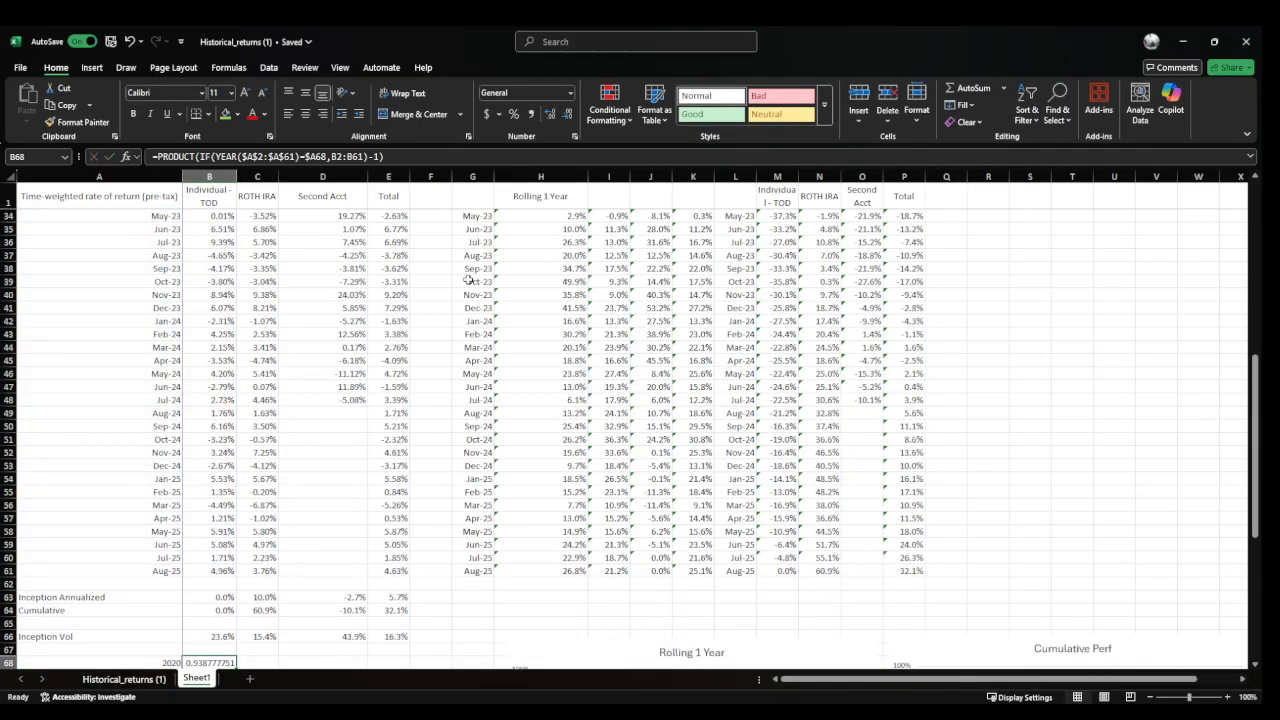
# Format B68 as a percentage with one decimal and make its returns range absolute as $B$2:$B$61
pyautogui.click(514, 113)
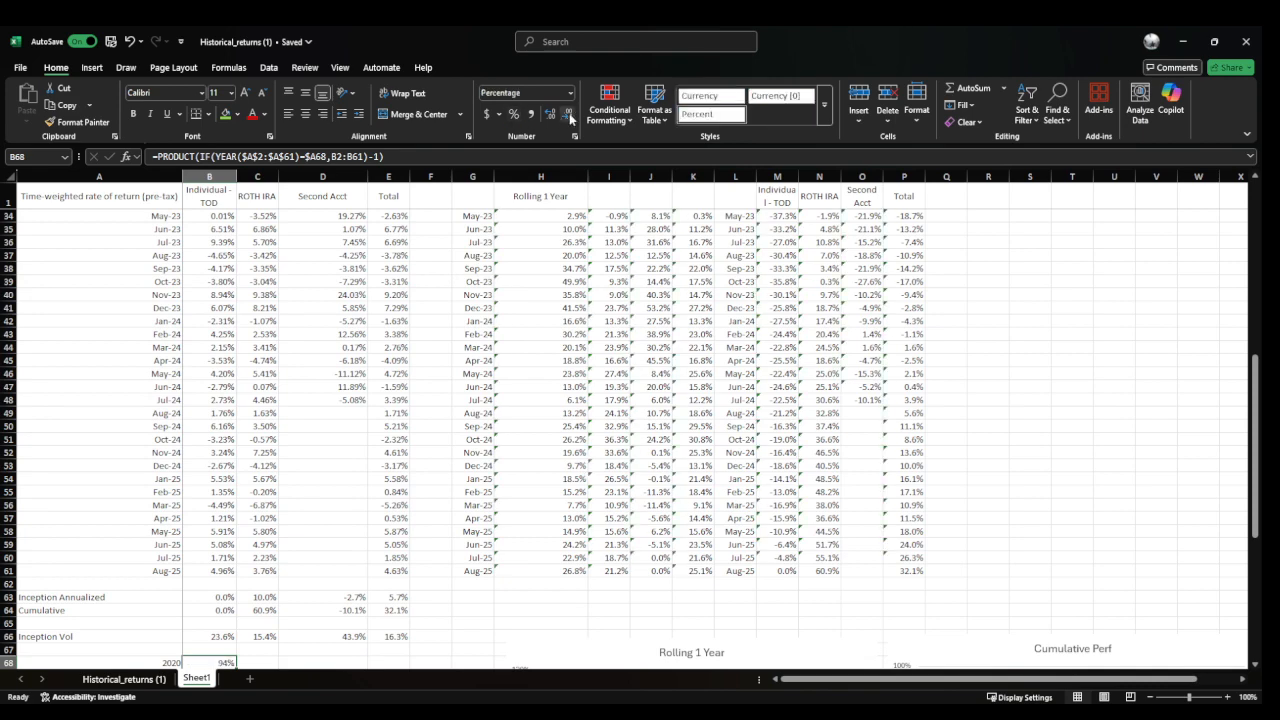
pyautogui.click(300, 157)
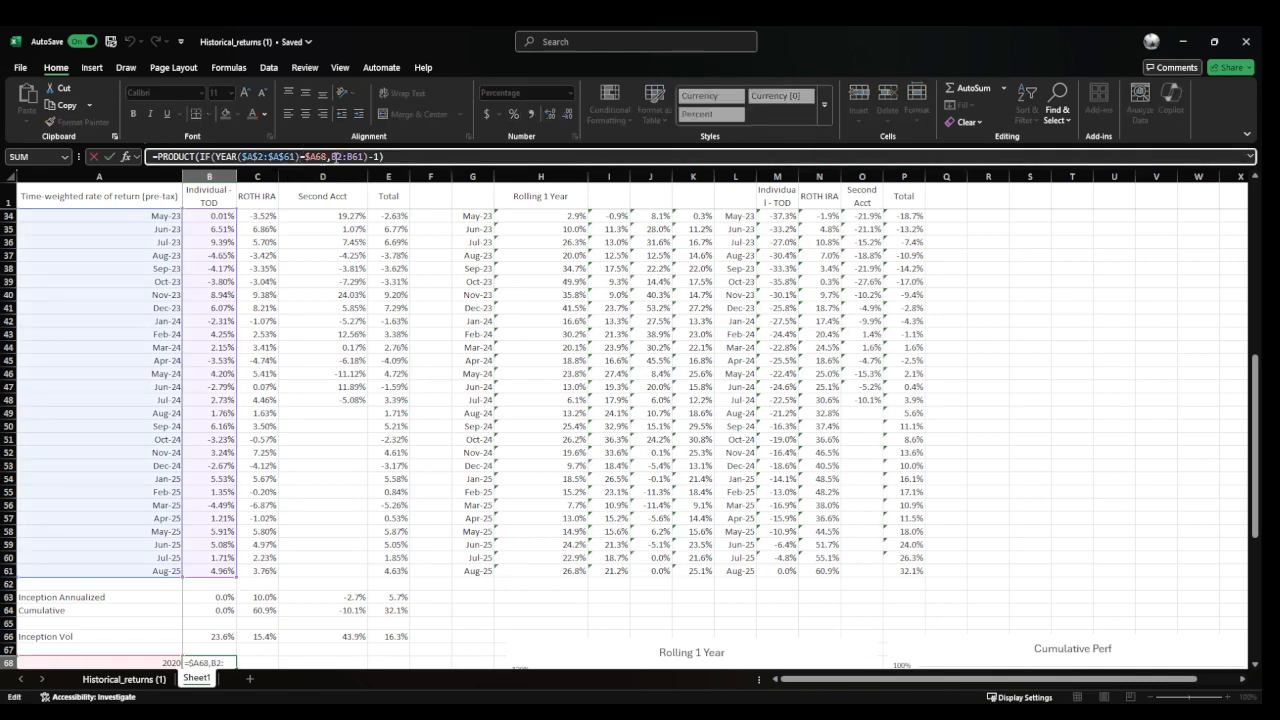
pyautogui.moveTo(336, 157); pyautogui.dragTo(366, 157)
pyautogui.press('F4')
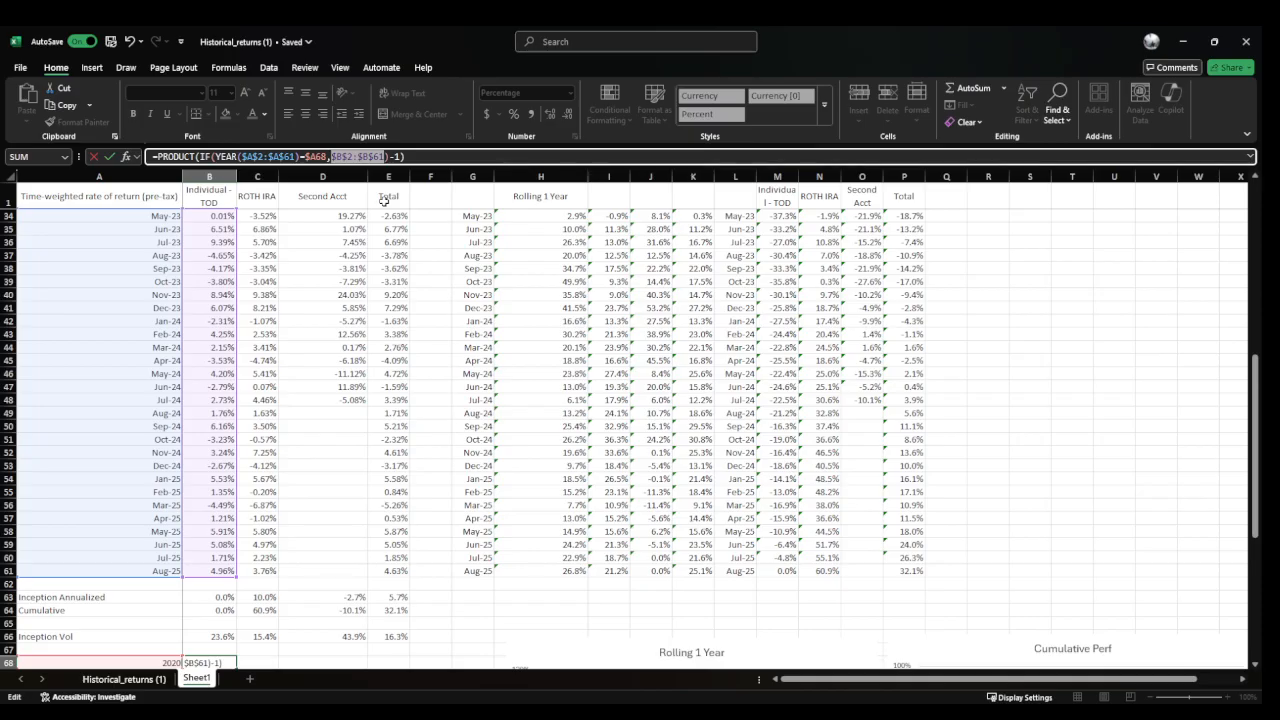
pyautogui.hotkey('ctrl', 'Return')
# Fill the B68 annual return formula down through the 2025 row in B73
pyautogui.hotkey('shift', 'Down')
pyautogui.hotkey('shift', 'Down')
pyautogui.hotkey('shift', 'Down')
pyautogui.hotkey('shift', 'Down')
pyautogui.hotkey('shift', 'Down')
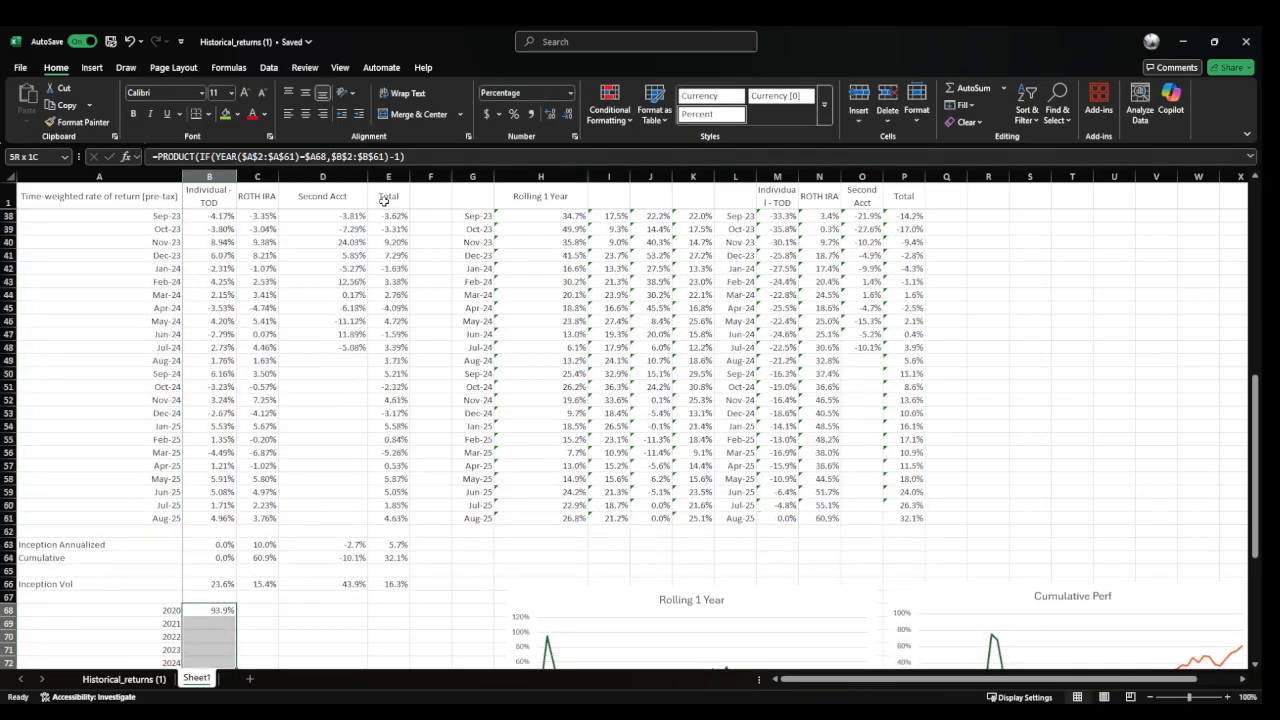
pyautogui.hotkey('ctrl', 'd')
pyautogui.press('Down')
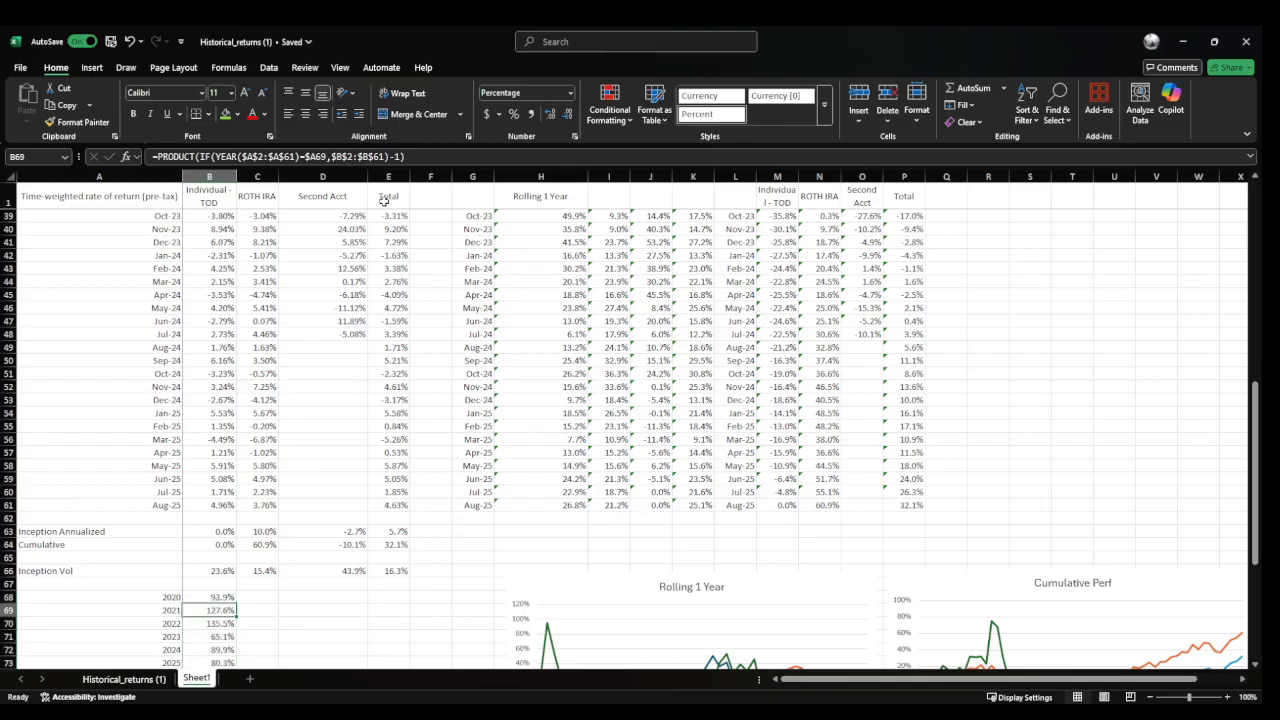
# Fill the annual return formulas in B68:B73 across through the Total column E
pyautogui.press('F2')
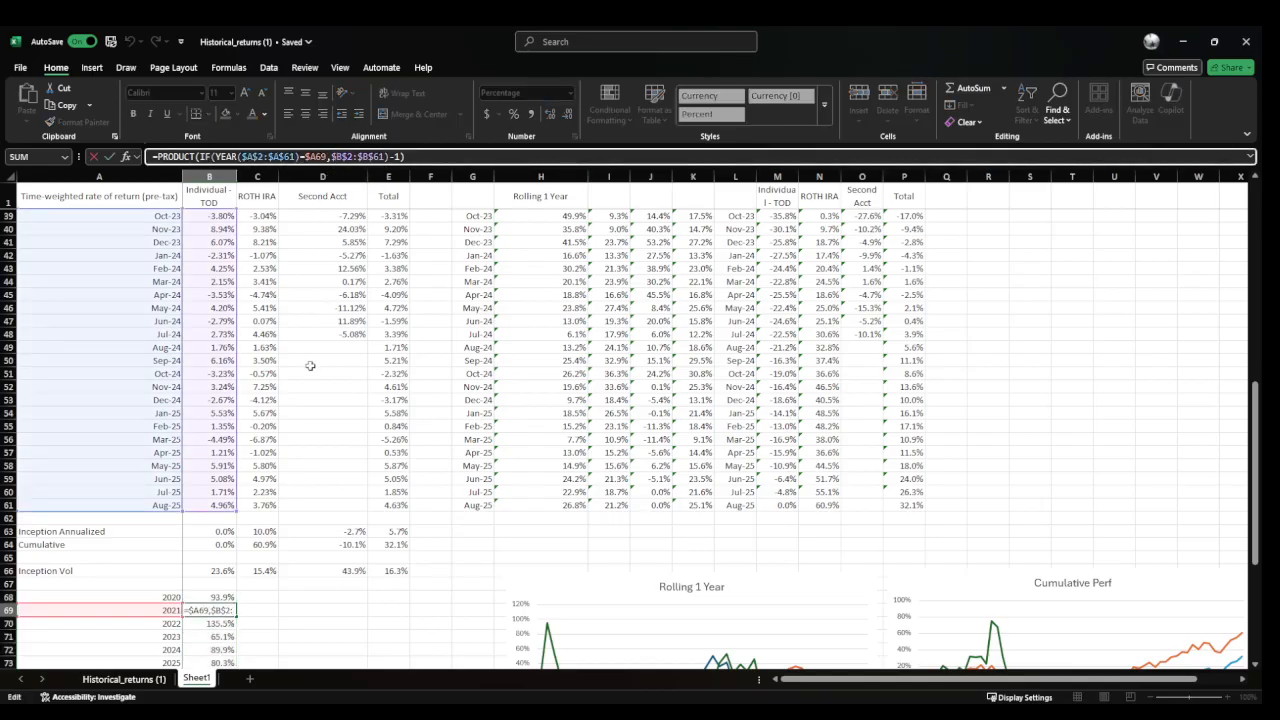
pyautogui.scroll(-3, 310, 366)
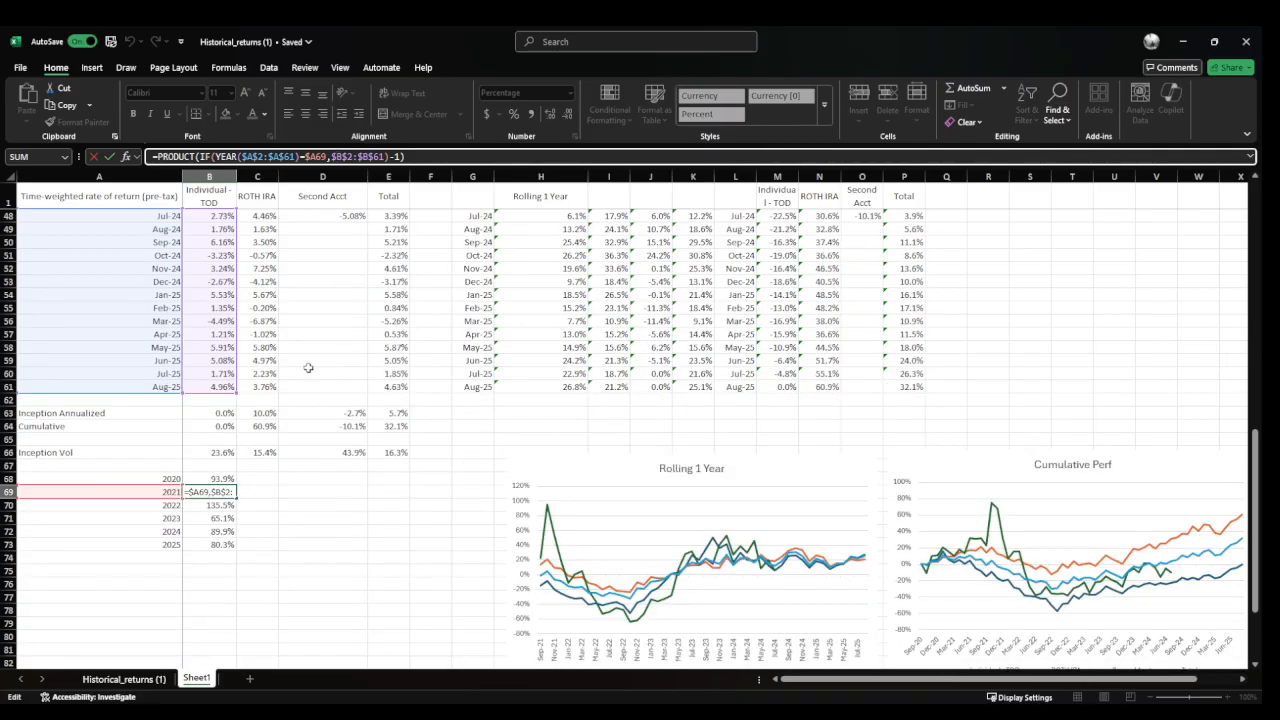
pyautogui.hotkey('shift', 'Return')
pyautogui.hotkey('shift', 'Down')
pyautogui.hotkey('shift', 'Down')
pyautogui.hotkey('shift', 'Down')
pyautogui.hotkey('shift', 'Down')
pyautogui.hotkey('shift', 'Down')
pyautogui.hotkey('shift', 'Right')
pyautogui.hotkey('shift', 'Right')
pyautogui.hotkey('shift', 'Right')
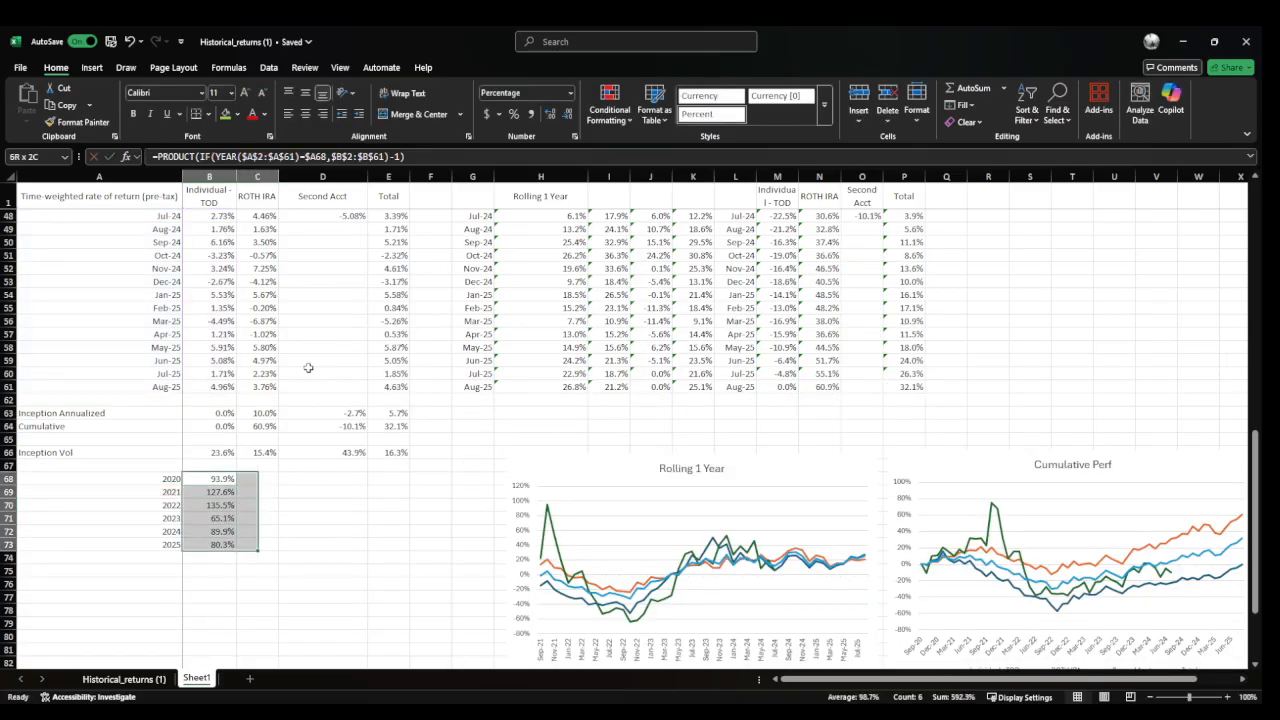
pyautogui.hotkey('ctrl', 'r')
pyautogui.press('Right')
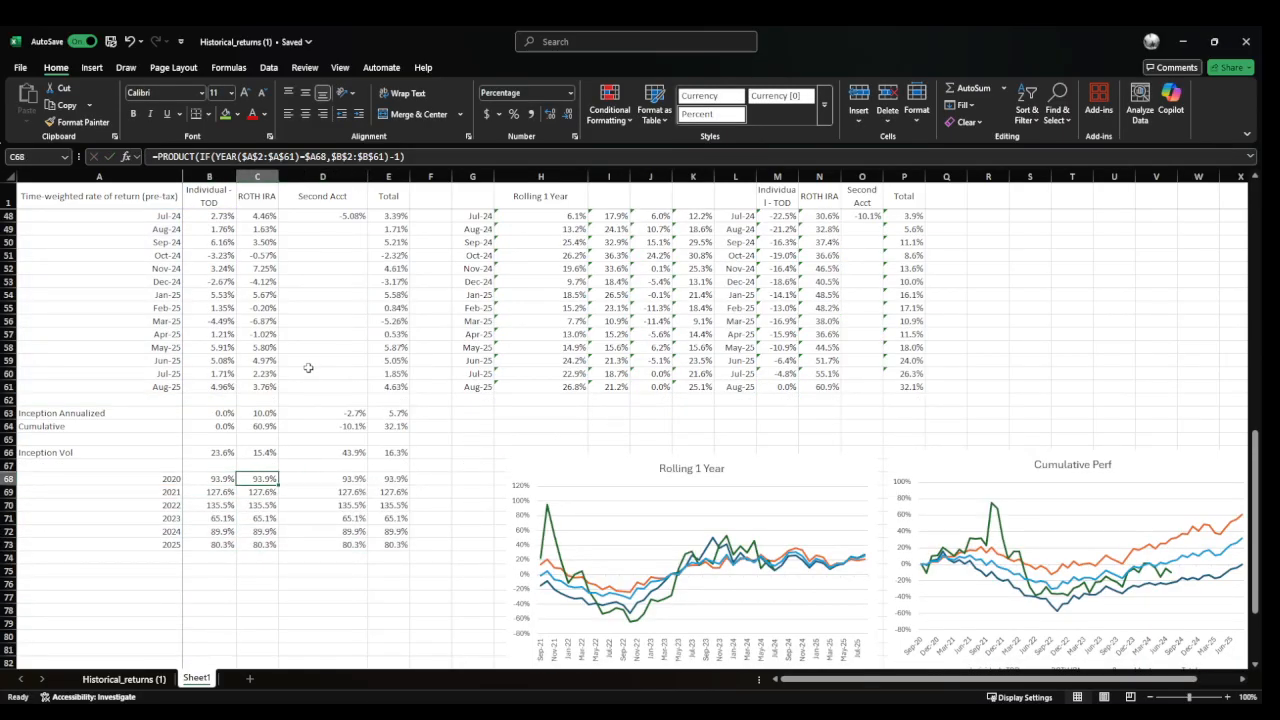
# Change the returns range in the B68 formula to B$2:B$61 so its column reference is relative
pyautogui.press('Left')
pyautogui.press('F2')
pyautogui.click(264, 157)
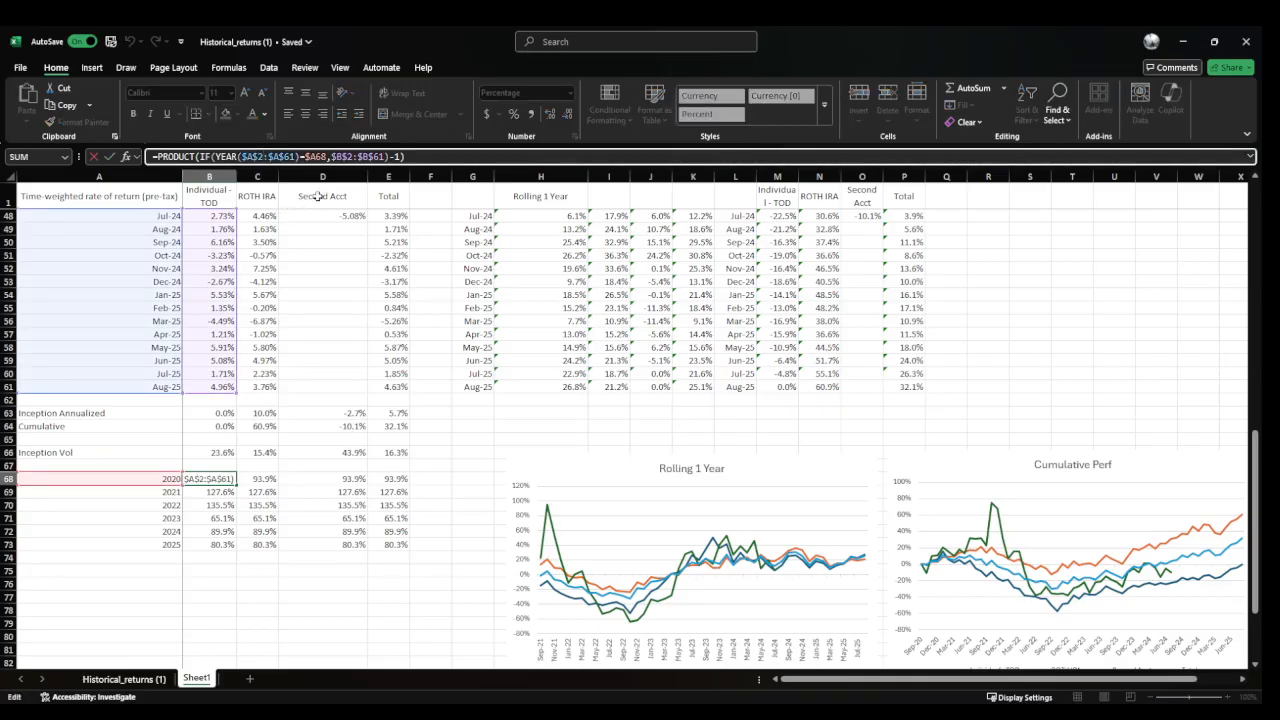
pyautogui.moveTo(341, 157); pyautogui.dragTo(361, 157)
pyautogui.press('F4')
pyautogui.press('F4')
pyautogui.press('F4')
pyautogui.press('F4')
pyautogui.press('F4')
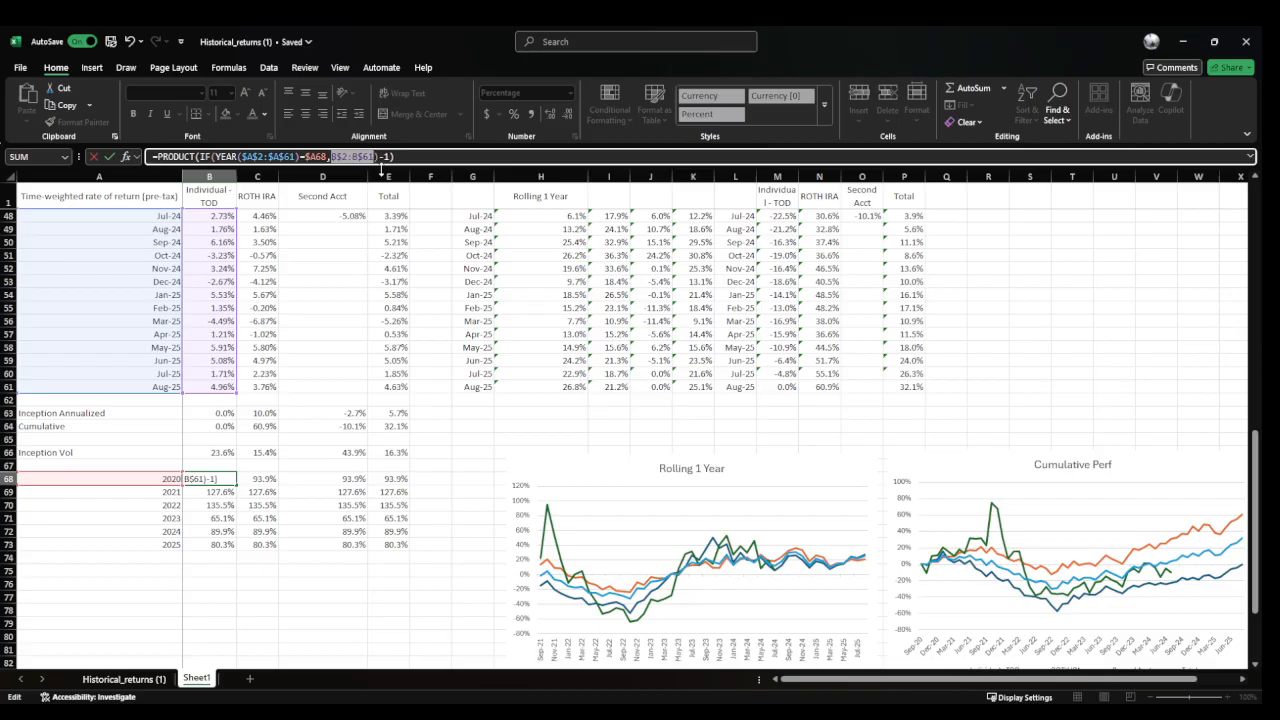
pyautogui.hotkey('ctrl', 'Return')
# Fill the B68 formula down through B73 and across through column E
pyautogui.hotkey('shift', 'Down')
pyautogui.hotkey('shift', 'Down')
pyautogui.hotkey('shift', 'Down')
pyautogui.hotkey('shift', 'Down')
pyautogui.hotkey('shift', 'Down')
pyautogui.hotkey('ctrl', 'd')
pyautogui.hotkey('shift', 'Right')
pyautogui.hotkey('shift', 'Right')
pyautogui.hotkey('shift', 'Right')
pyautogui.hotkey('ctrl', 'r')
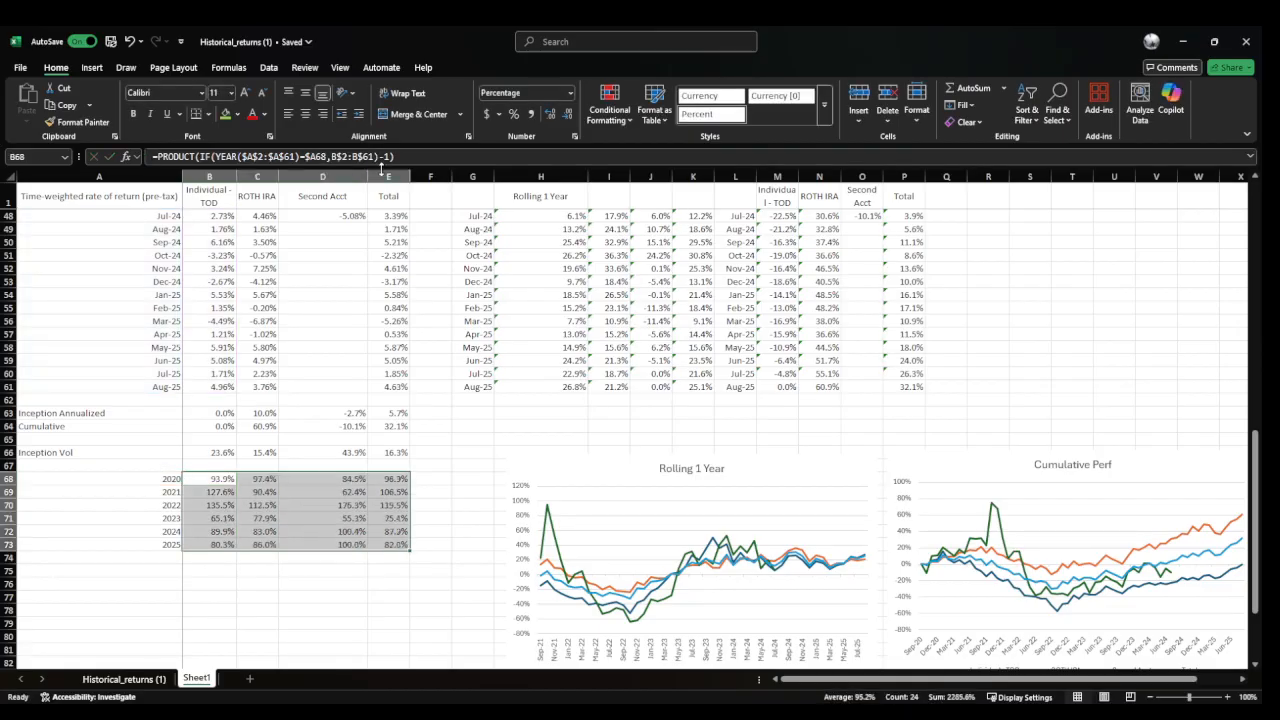
# Check the ranges in the E68 formula and clear the 2025 Second Acct return in D73
pyautogui.press('Right')
pyautogui.press('Right')
pyautogui.press('Right')
pyautogui.press('F2')
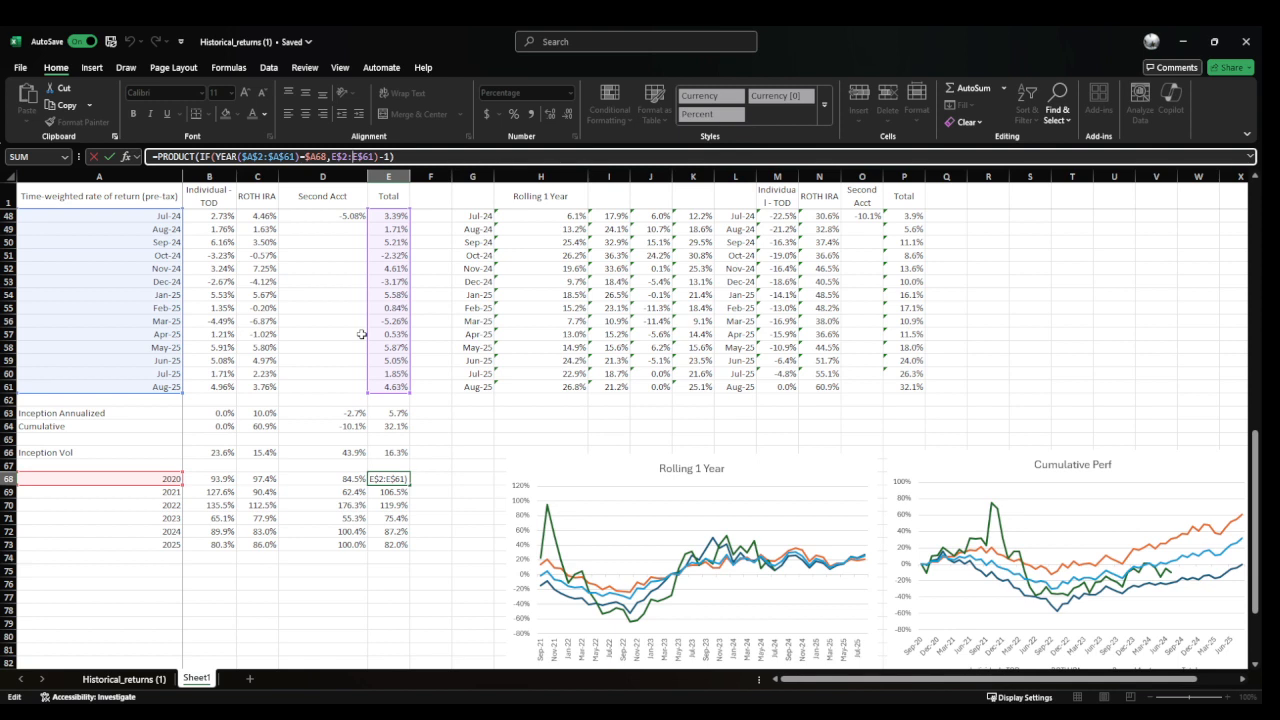
pyautogui.press('Escape')
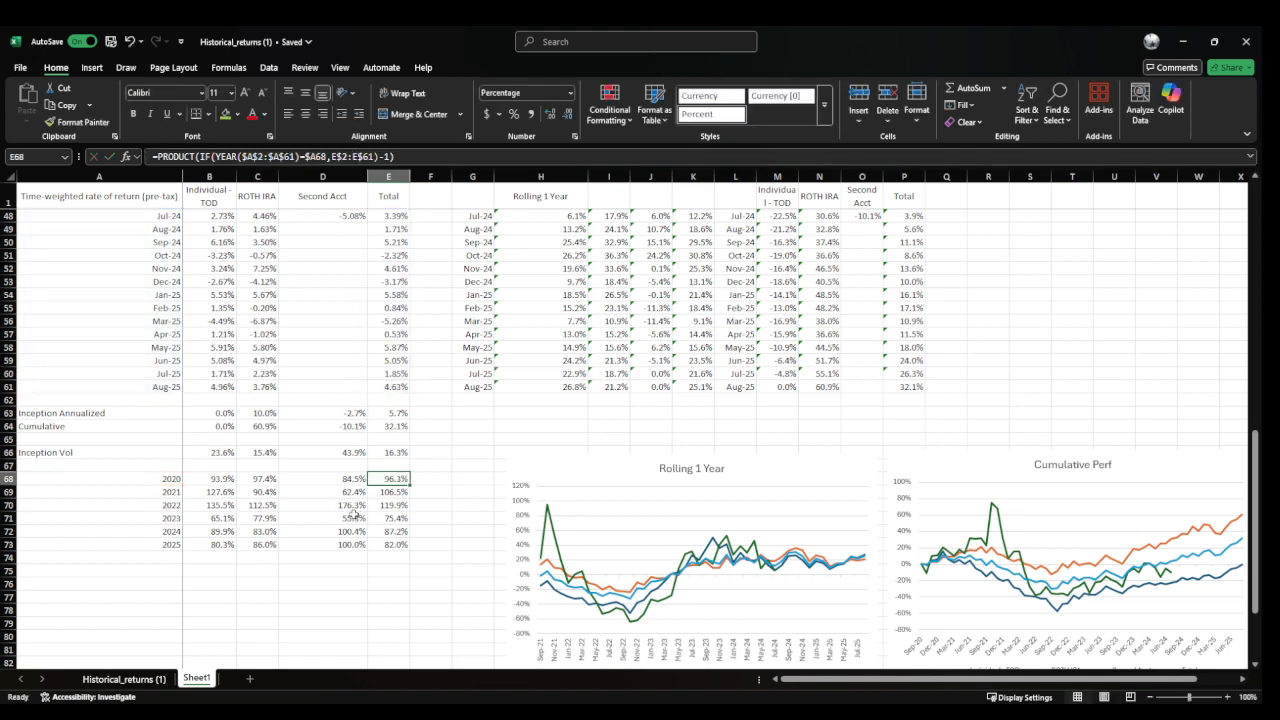
pyautogui.click(338, 540)
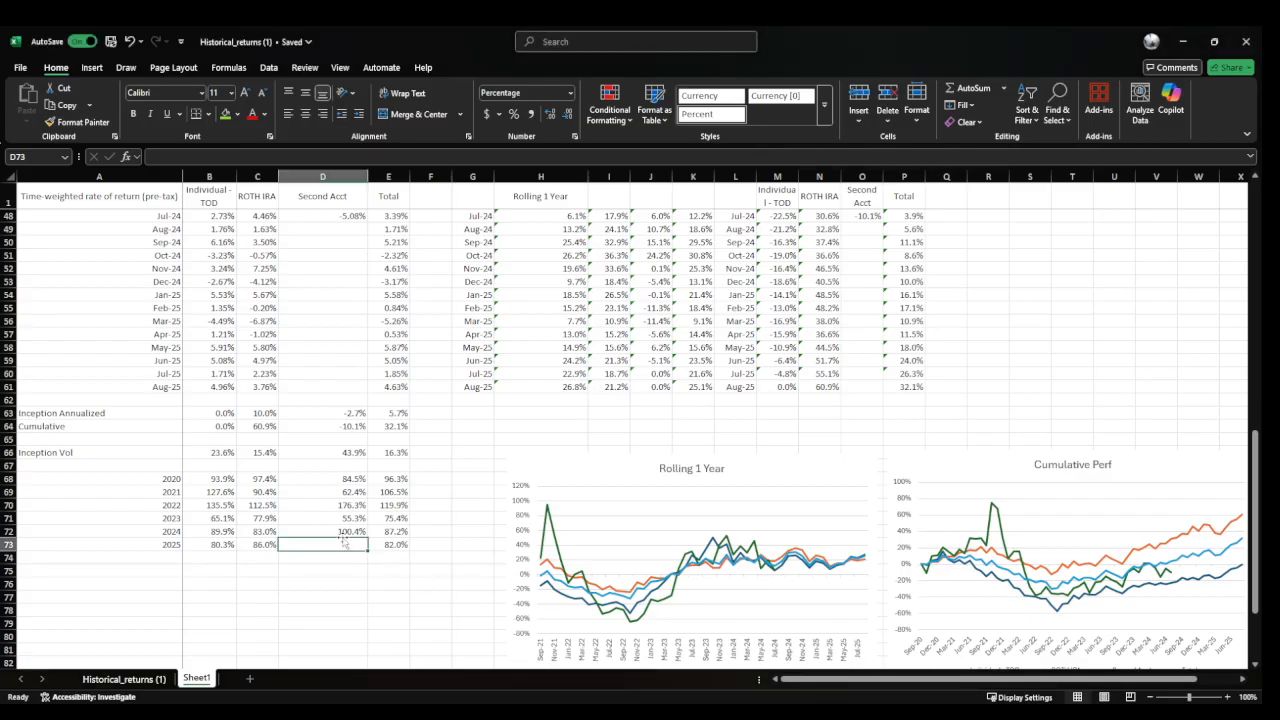
# Move the -1 outside the PRODUCT in B70, giving =PRODUCT(IF(YEAR($A$2:$A$61)=$A70,B$2:B$61))-1
pyautogui.click(222, 504)
pyautogui.click(244, 157)
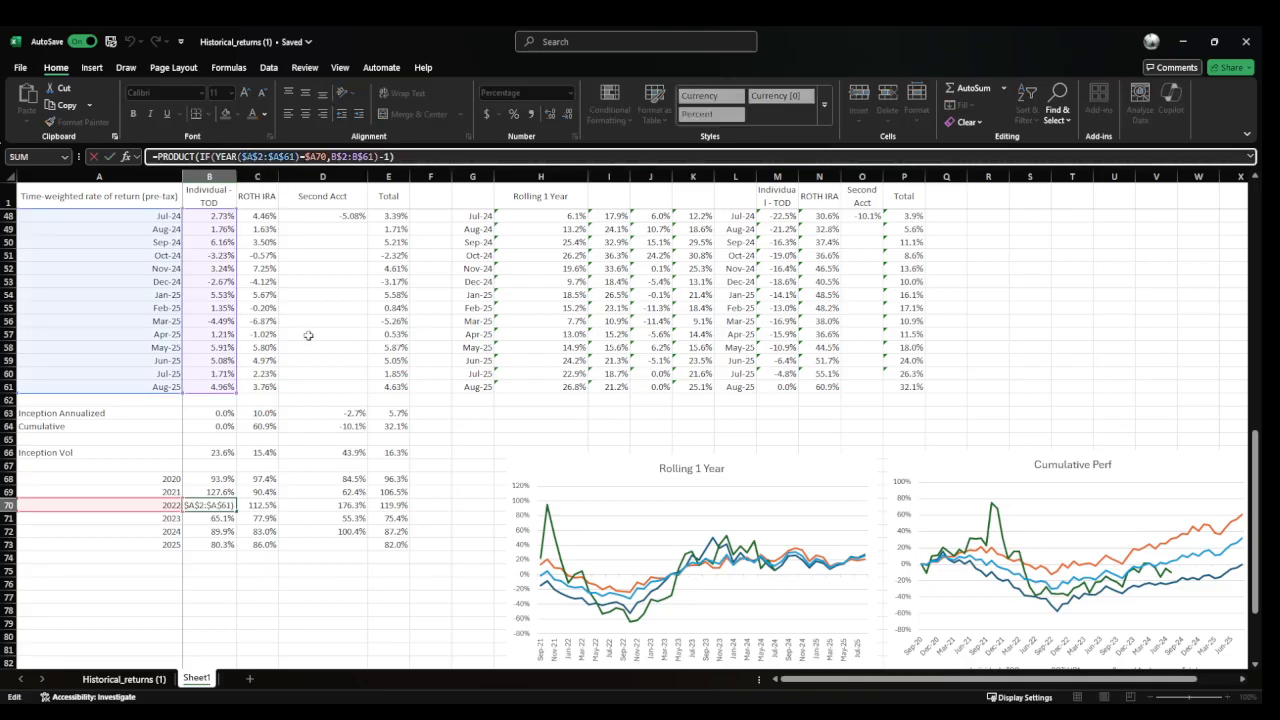
pyautogui.scroll(12, 302, 343)
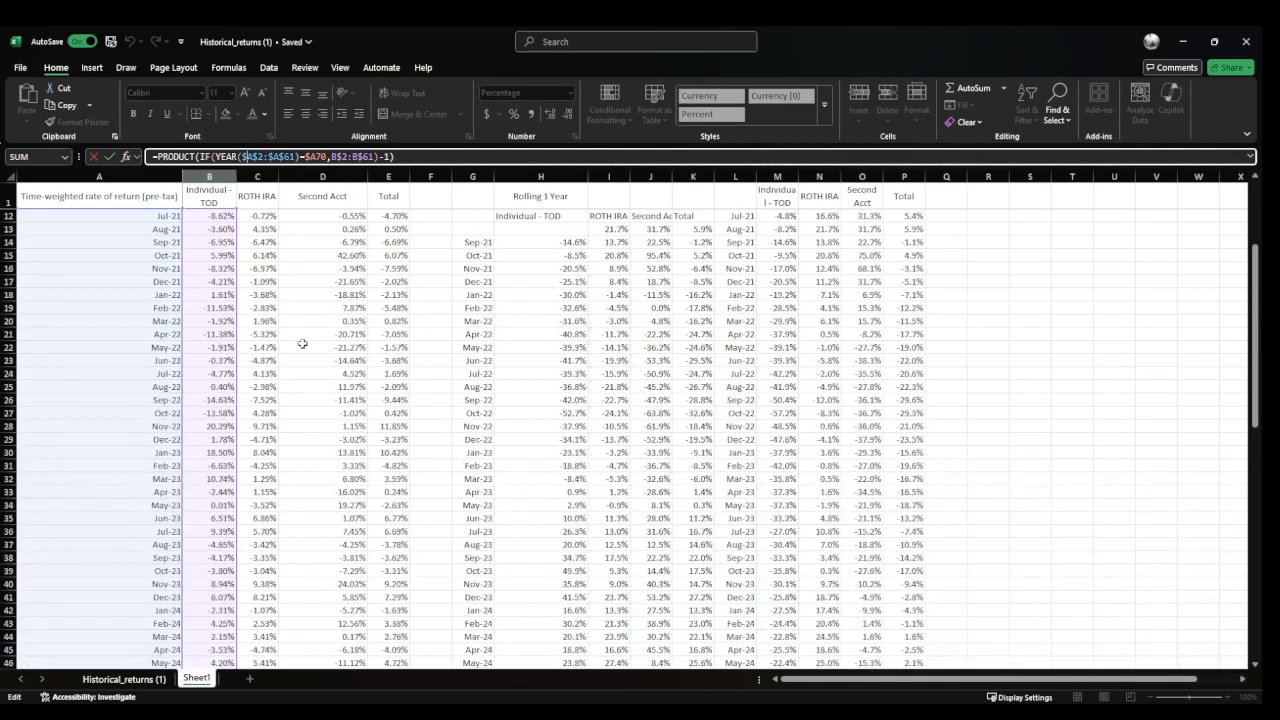
pyautogui.scroll(3, 302, 343)
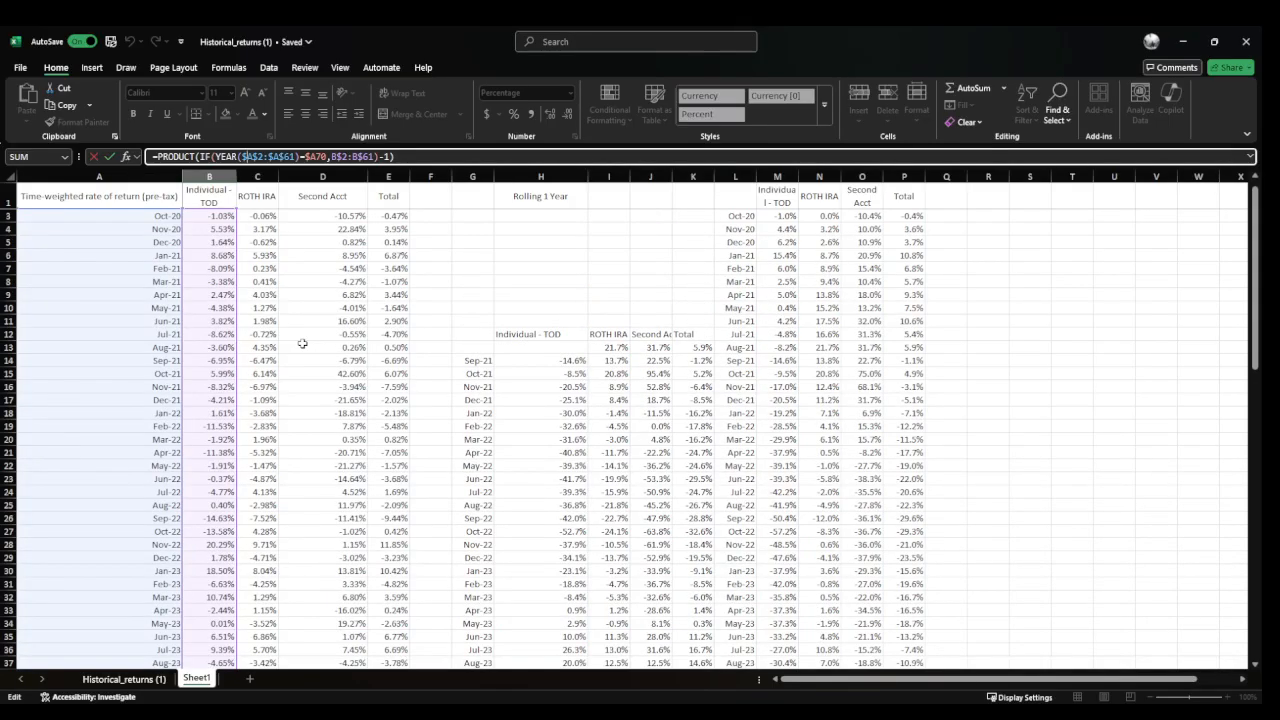
pyautogui.click(380, 158)
pyautogui.hotkey('ctrl', 'Return')
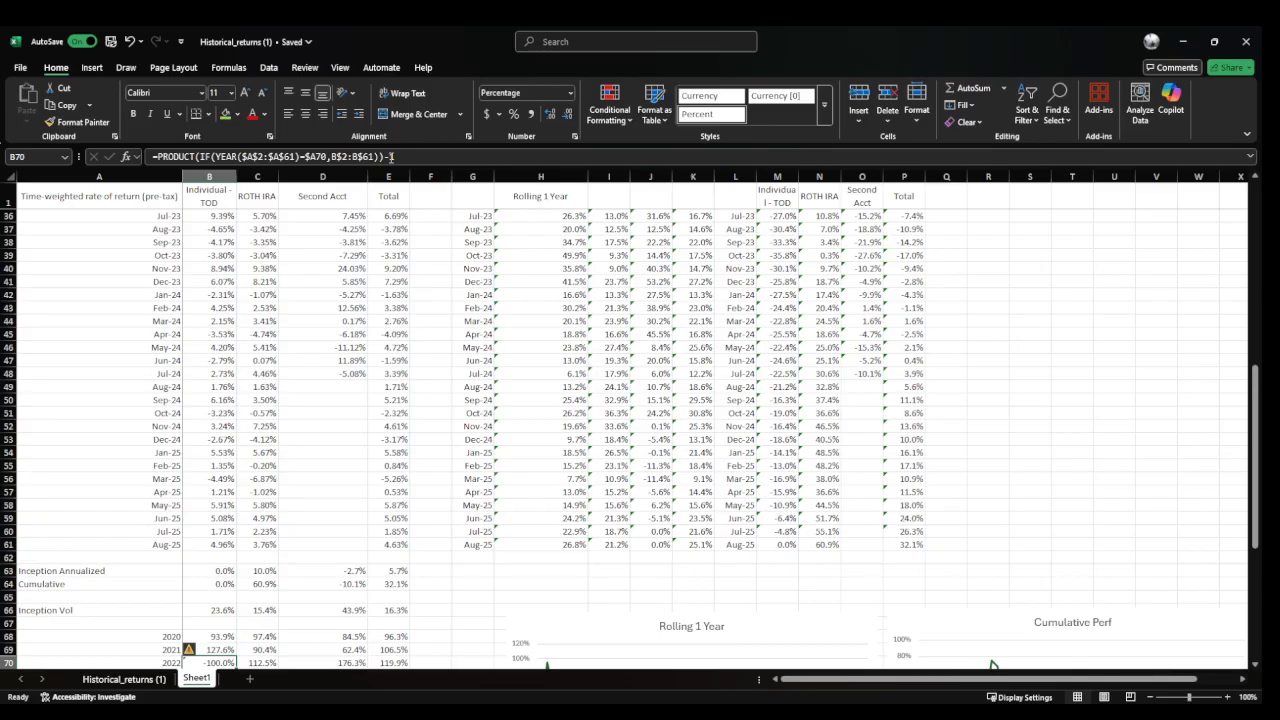
# Copy the B70 formula into the 2021 and 2020 cells B69 and B68
pyautogui.hotkey('ctrl', 'c')
pyautogui.press('Up')
pyautogui.hotkey('ctrl', 'v')
pyautogui.press('Up')
pyautogui.hotkey('ctrl', 'v')
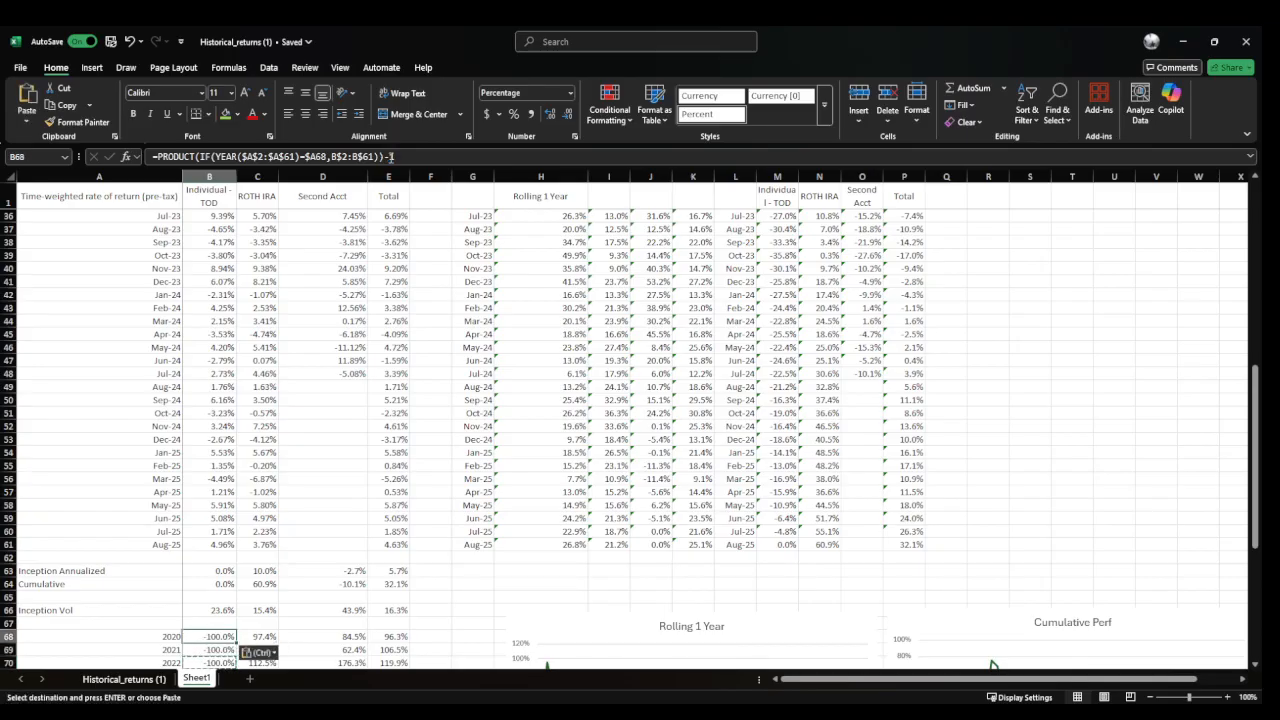
# Check the date and return ranges in the B68 formula, then fill it down through B73
pyautogui.click(390, 157)
pyautogui.scroll(12, 358, 302)
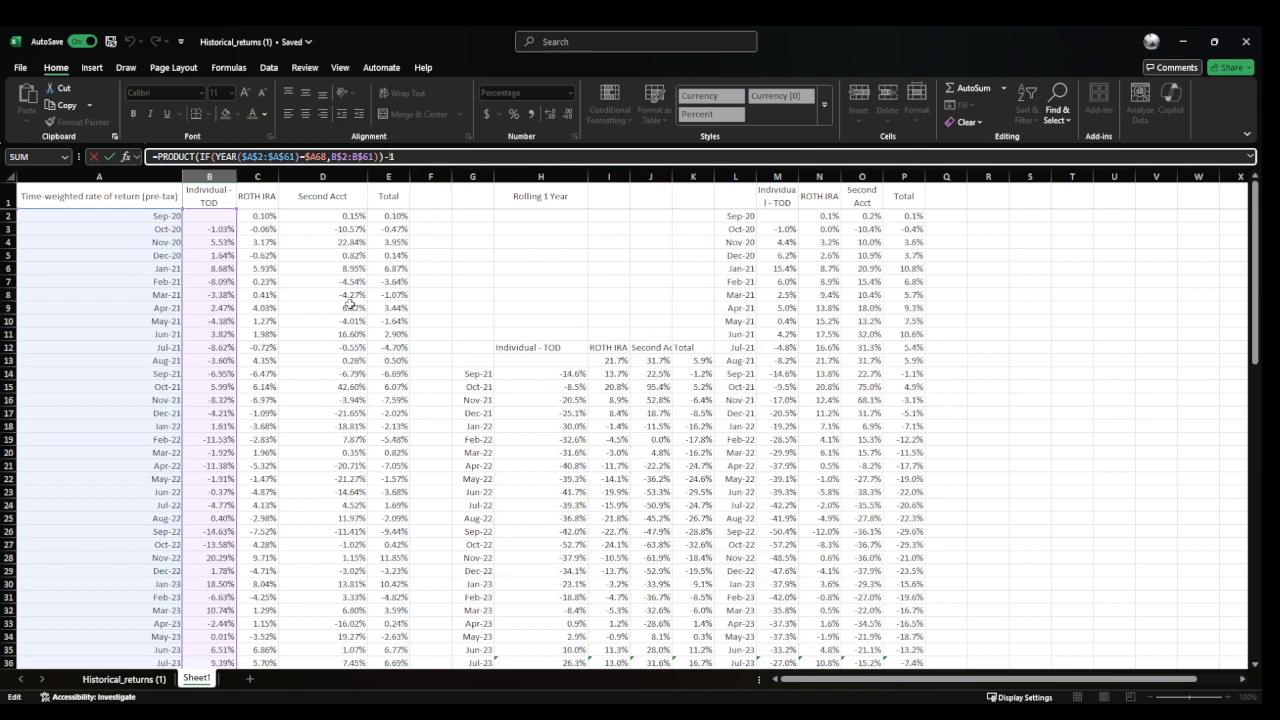
pyautogui.scroll(-13, 350, 304)
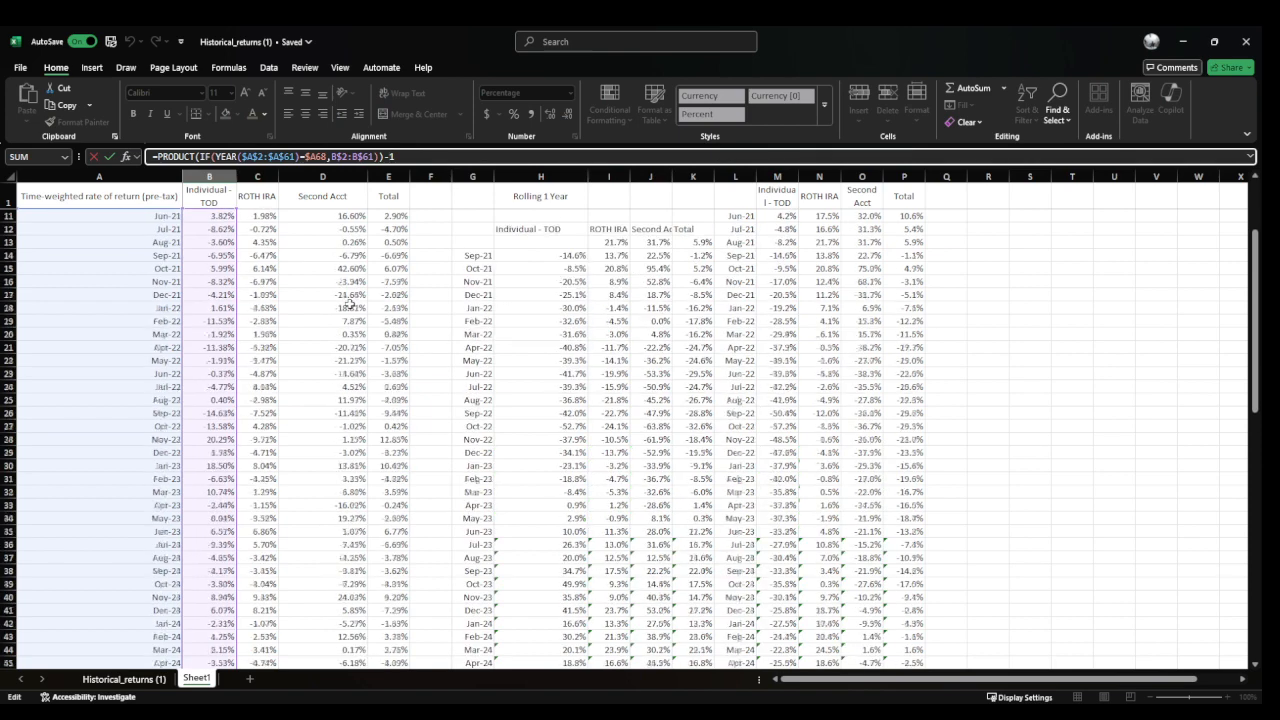
pyautogui.scroll(-3, 350, 304)
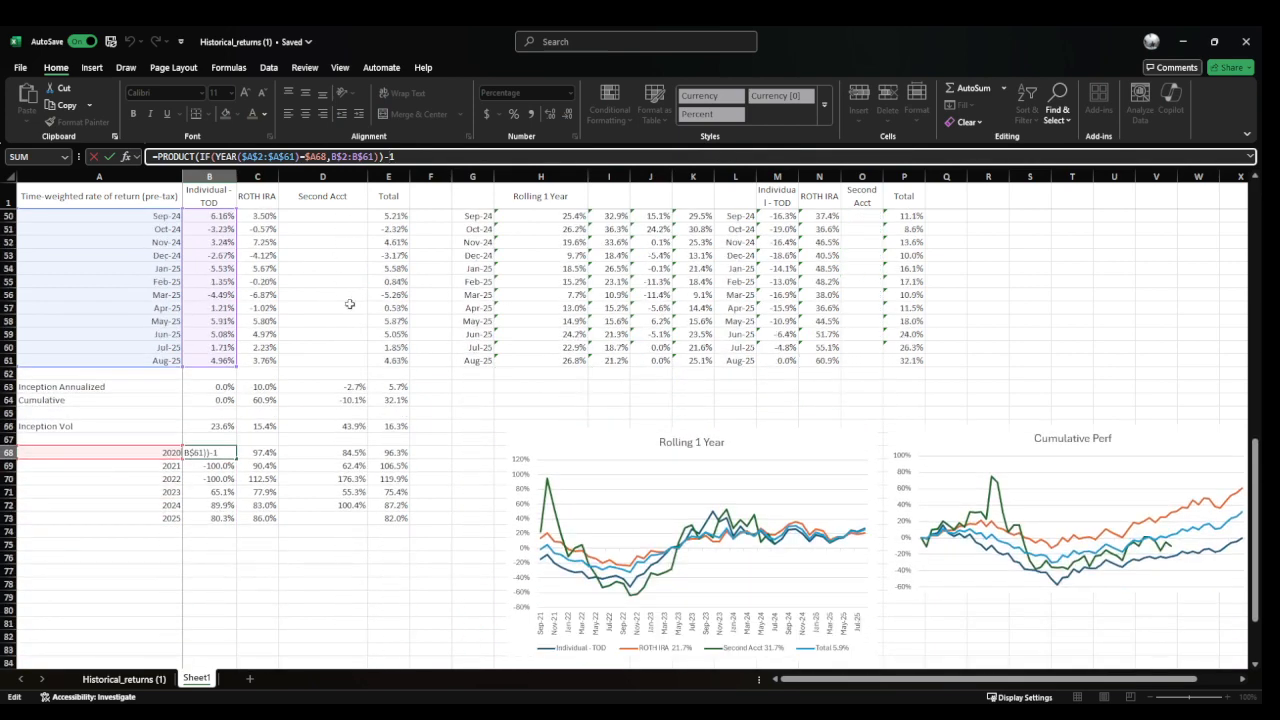
pyautogui.hotkey('ctrl', 'Return')
pyautogui.hotkey('ctrl', 'shift', 'Down')
pyautogui.hotkey('ctrl', 'd')
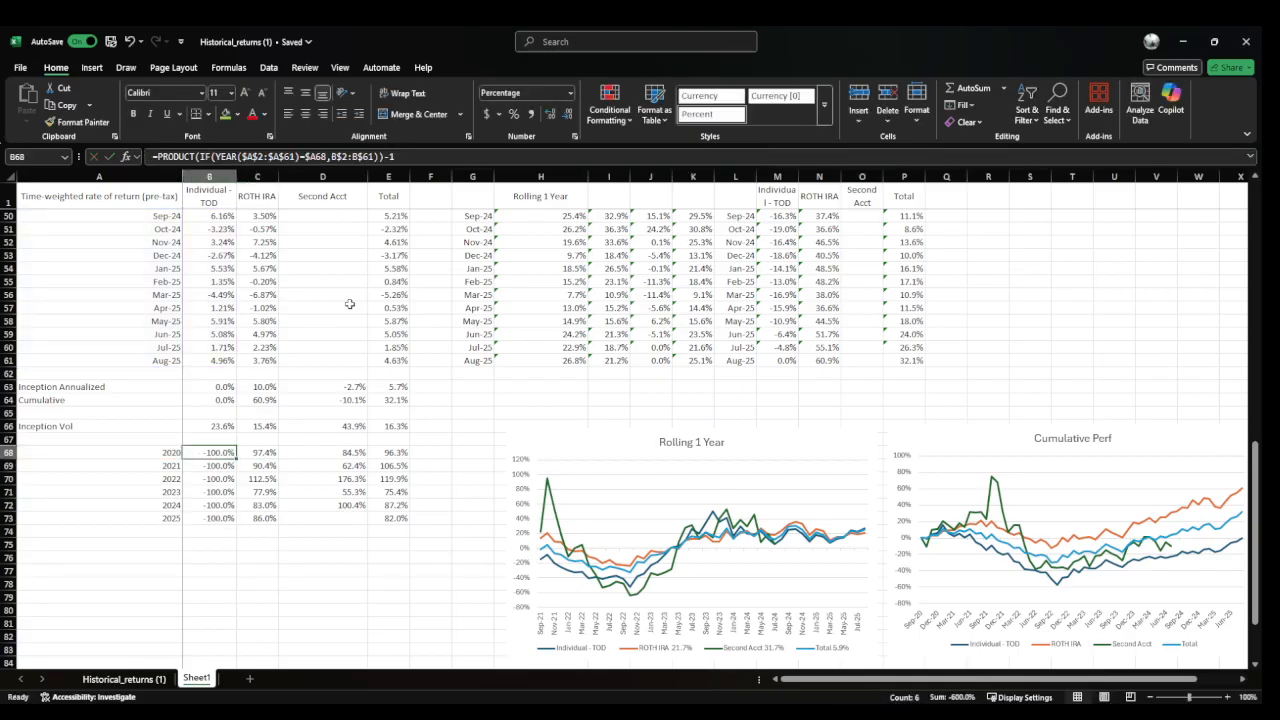
# Change the formula in B68:B73 to =PRODUCT(IF(YEAR($A$2:$A$61)=$A68,(B$2:B$61)-1)), with the year reference following each row
pyautogui.click(418, 158)
pyautogui.press('BackSpace')
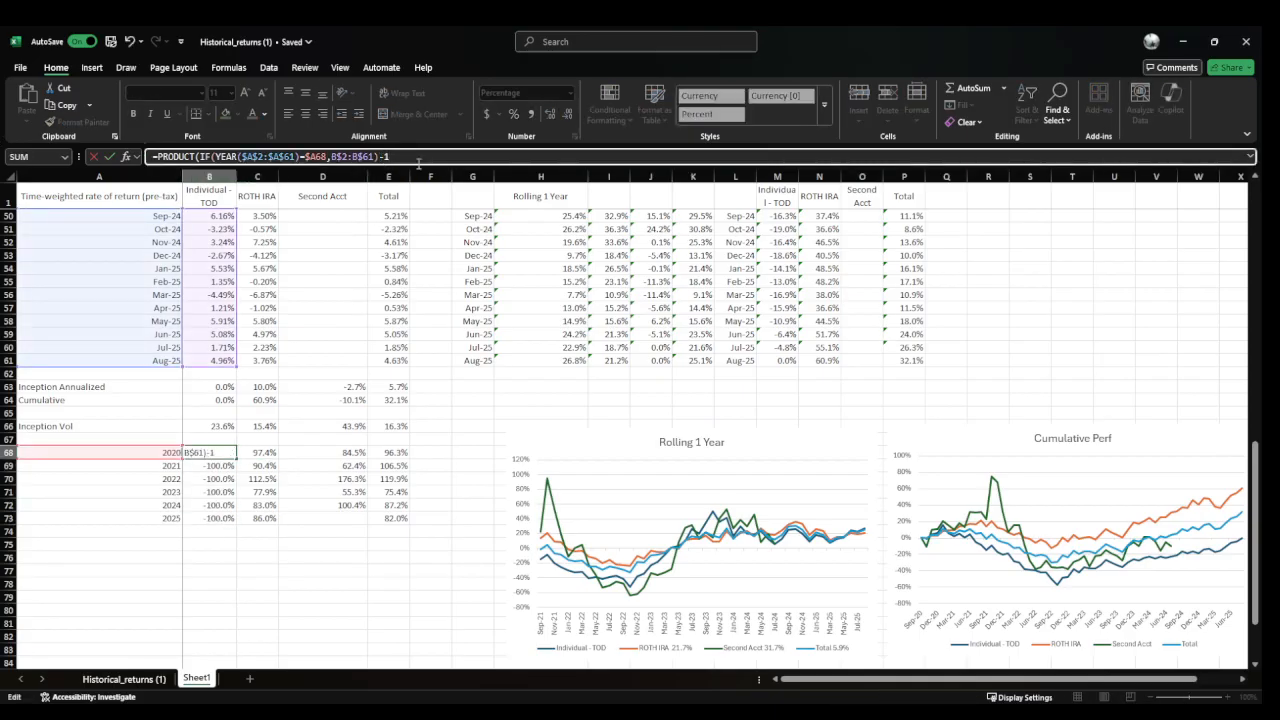
pyautogui.click(298, 156)
pyautogui.click(330, 156)
pyautogui.hotkey('ctrl', 'Return')
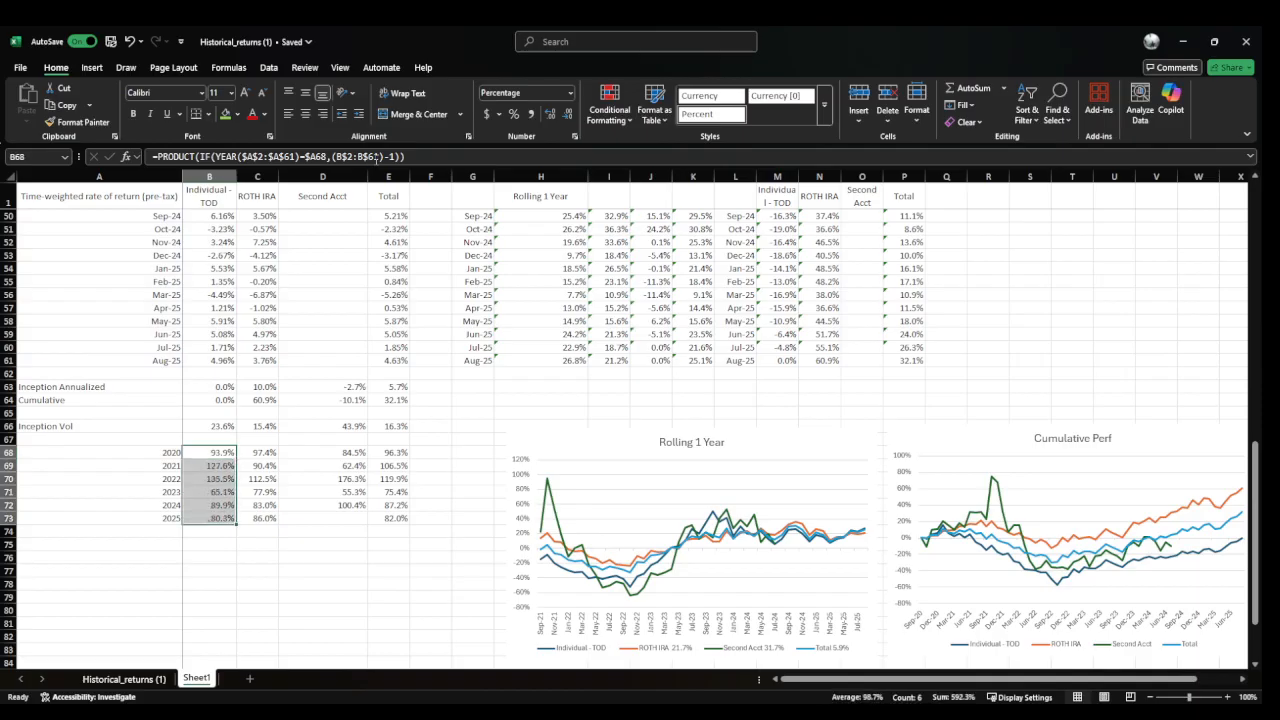
# Inspect the ranges used by the 2025 return formula in B73
pyautogui.press('Right')
pyautogui.press('Left')
pyautogui.hotkey('ctrl', 'Down')
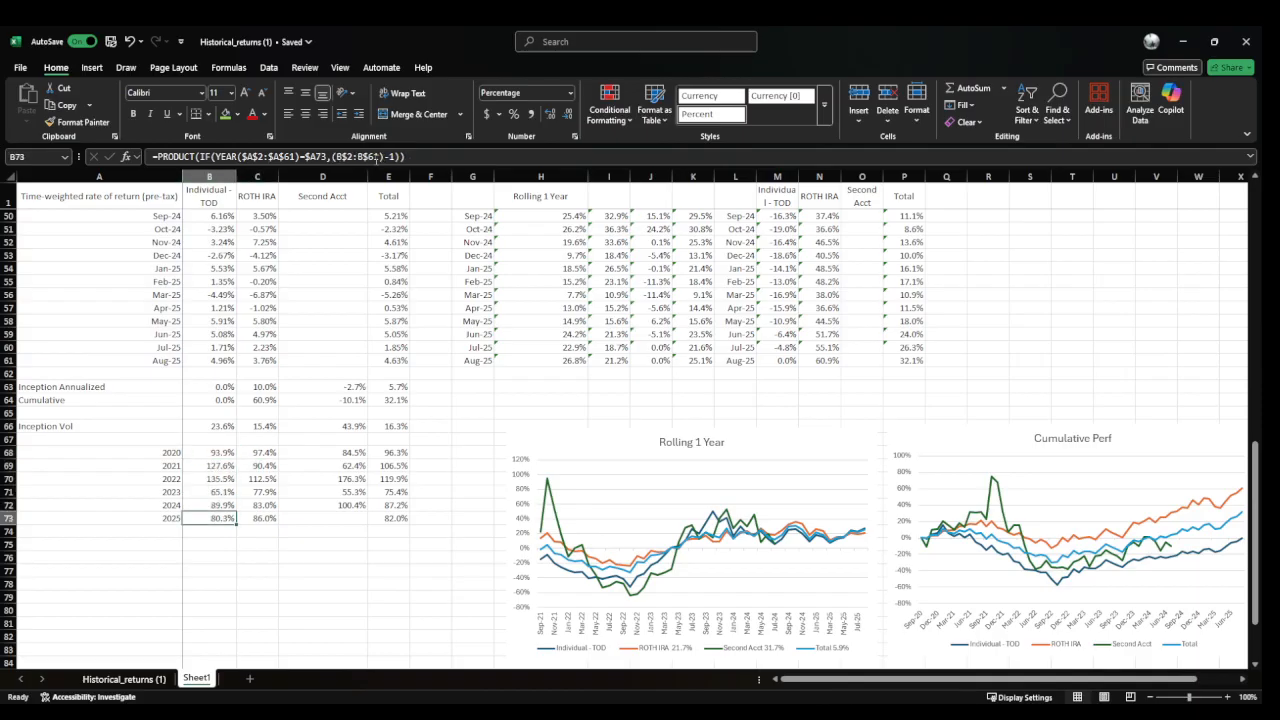
pyautogui.click(371, 156)
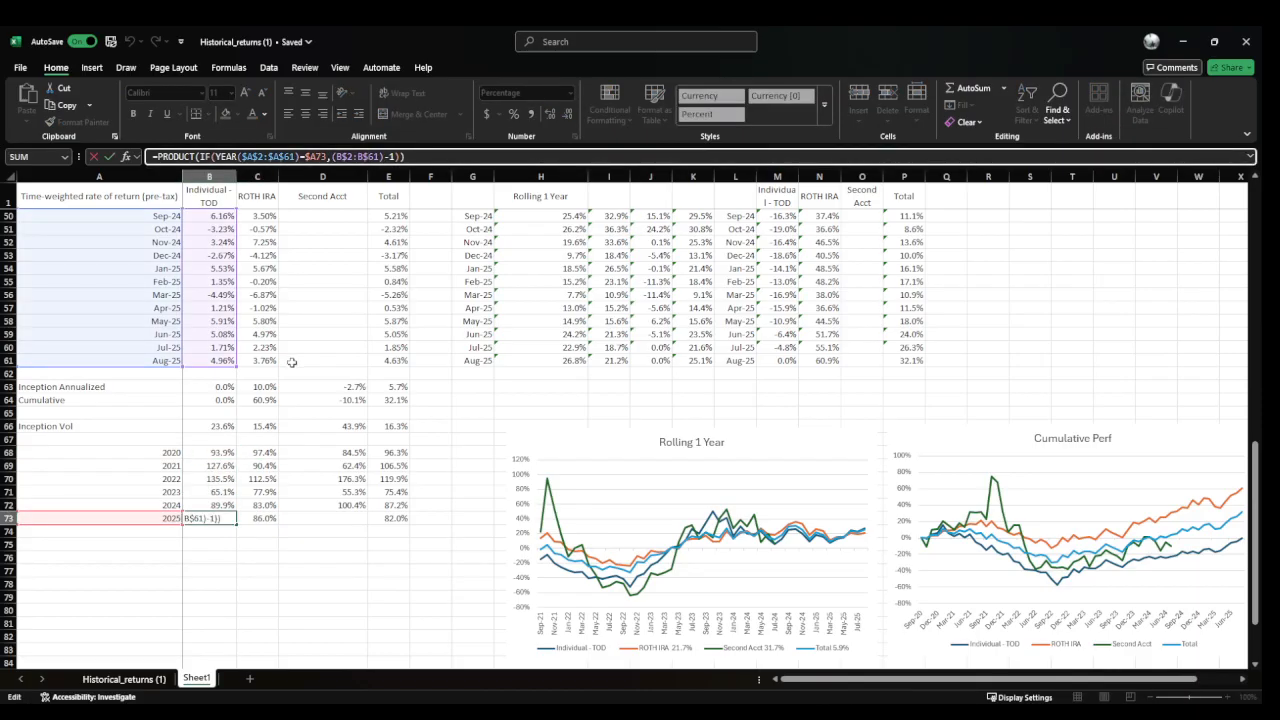
pyautogui.press('Escape')
pyautogui.click(215, 557)
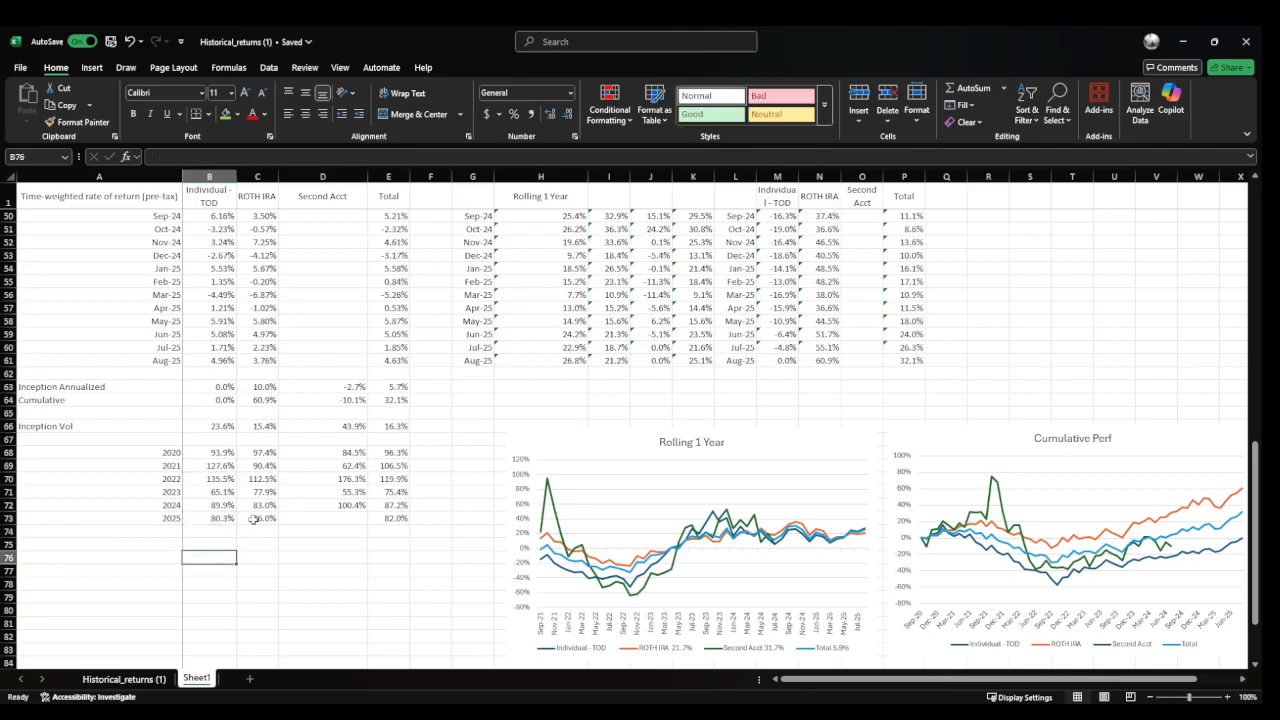
# Write "bruh im blanking on this" in F86 beneath the charts
pyautogui.scroll(-3, 254, 520)
pyautogui.click(440, 597)
pyautogui.write('bruh im fo')
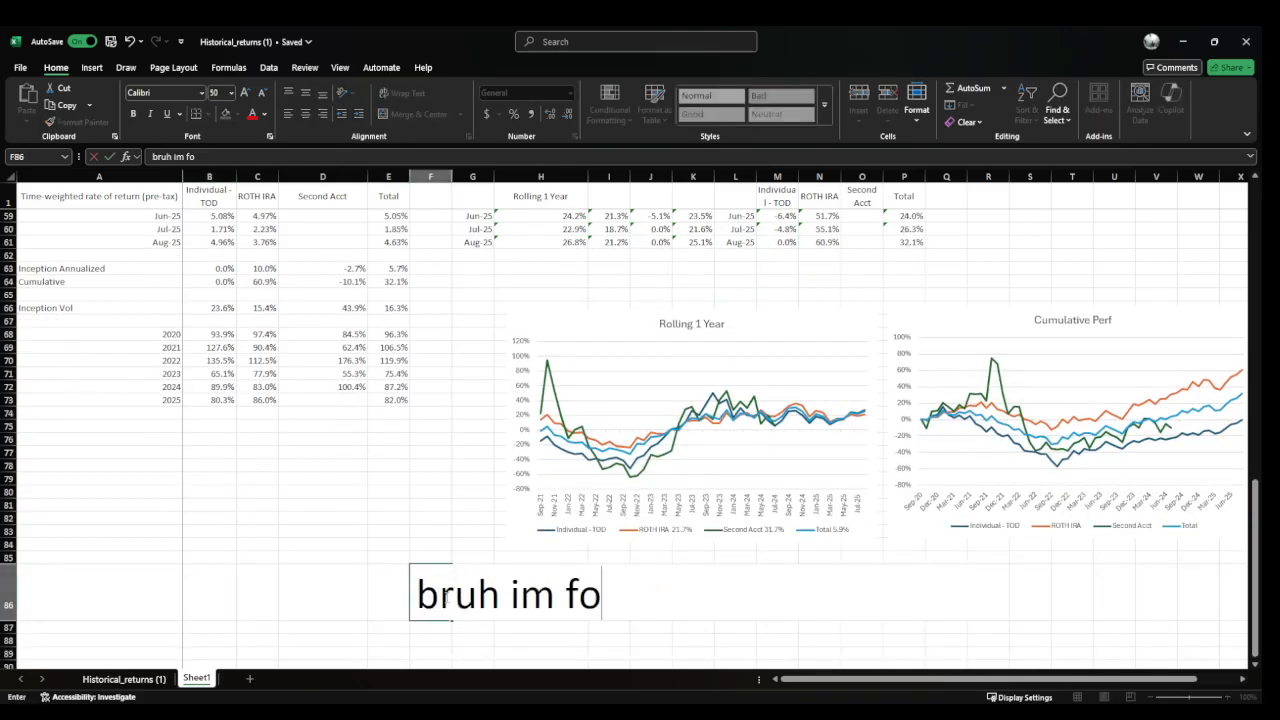
pyautogui.press('BackSpace')
pyautogui.press('BackSpace')
pyautogui.write('blanking or')
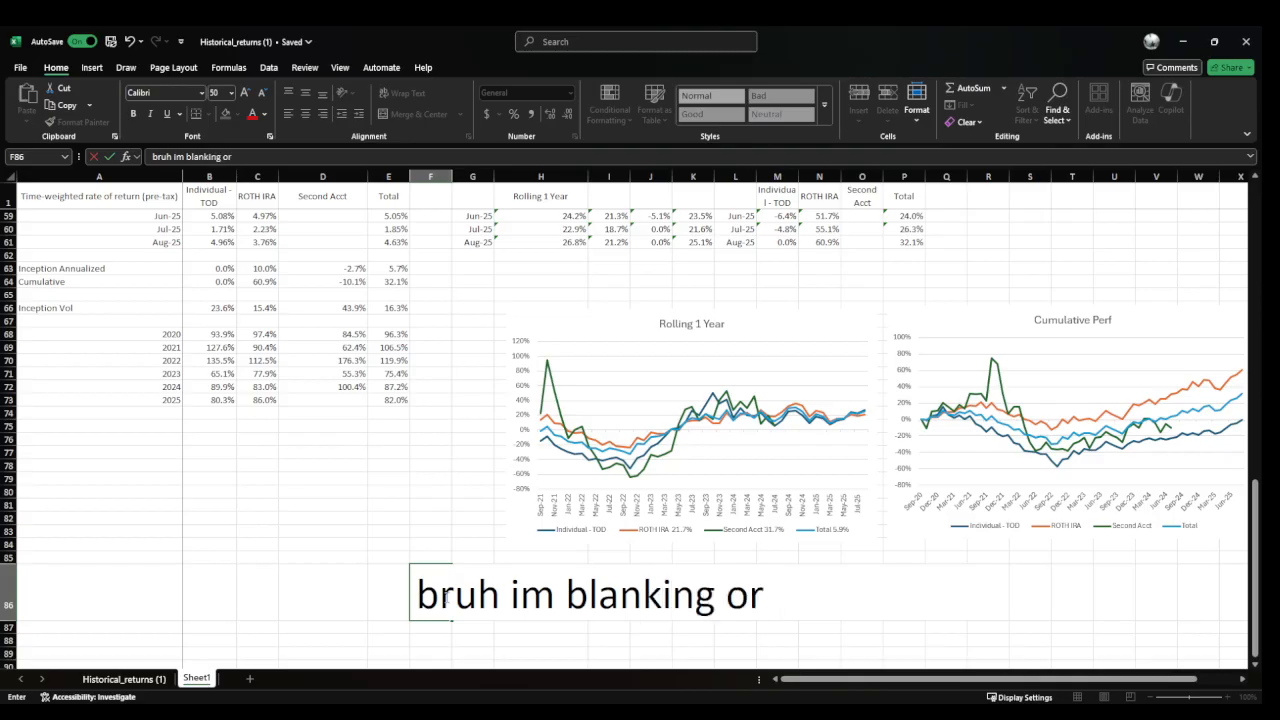
pyautogui.press('BackSpace')
pyautogui.write('n this')
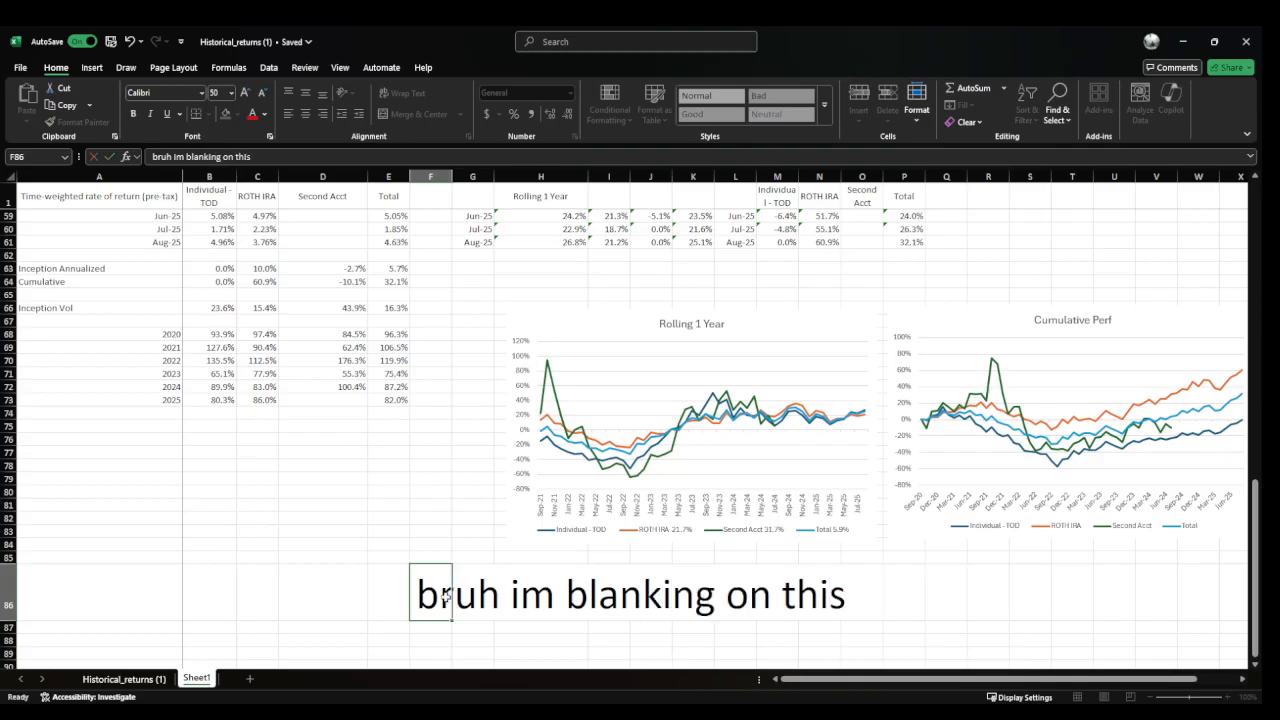
pyautogui.press('Left')
pyautogui.click(446, 597)
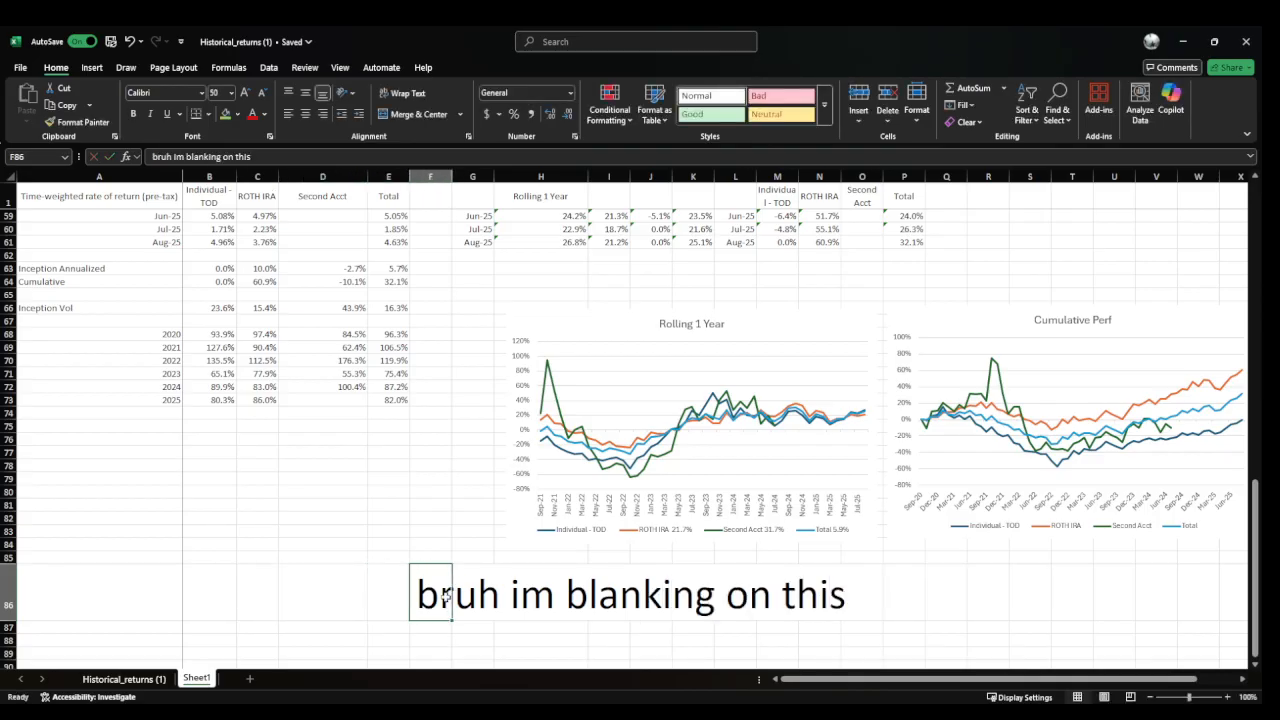
# Replace the comment in F86 with "literally did this today"
pyautogui.press('F2')
pyautogui.press('BackSpace')
pyautogui.press('BackSpace')
pyautogui.press('BackSpace')
pyautogui.press('BackSpace')
pyautogui.press('BackSpace')
pyautogui.press('BackSpace')
pyautogui.press('BackSpace')
pyautogui.press('BackSpace')
pyautogui.press('BackSpace')
pyautogui.press('BackSpace')
pyautogui.press('BackSpace')
pyautogui.press('BackSpace')
pyautogui.press('BackSpace')
pyautogui.press('BackSpace')
pyautogui.press('BackSpace')
pyautogui.press('BackSpace')
pyautogui.press('BackSpace')
pyautogui.press('BackSpace')
pyautogui.press('BackSpace')
pyautogui.press('BackSpace')
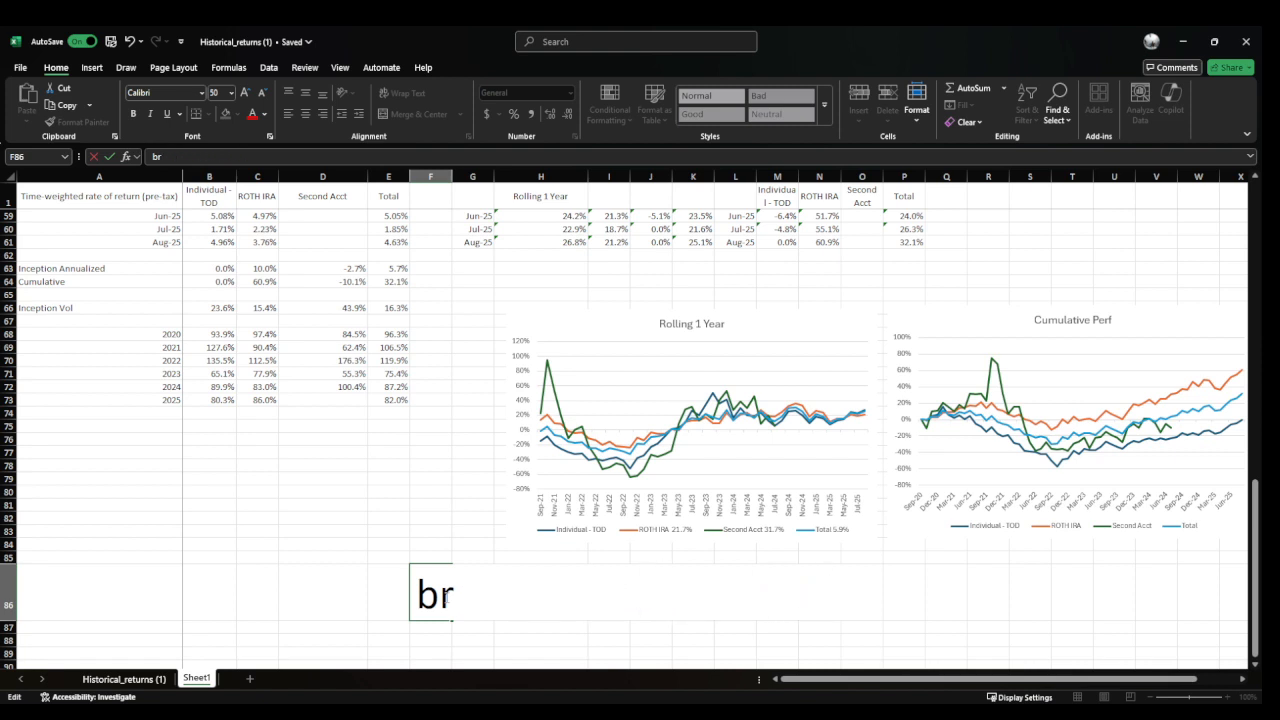
pyautogui.press('BackSpace')
pyautogui.press('BackSpace')
pyautogui.write('literally did th')
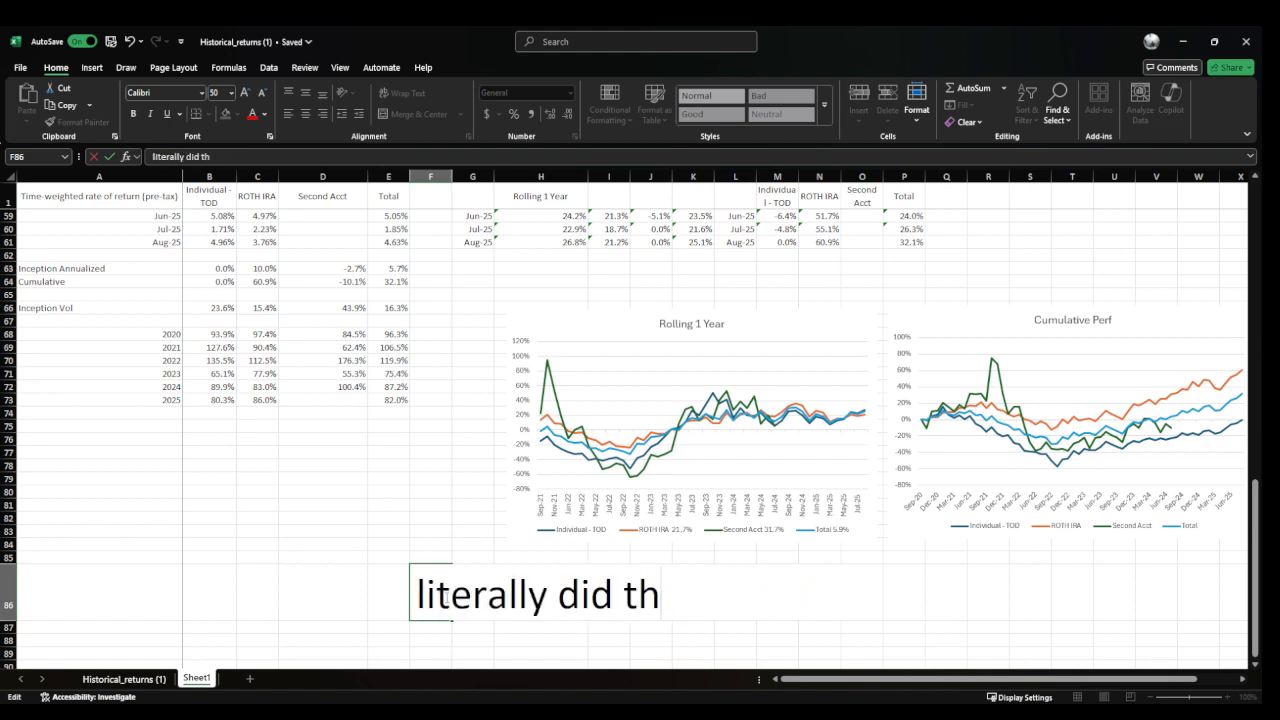
pyautogui.write('is today')
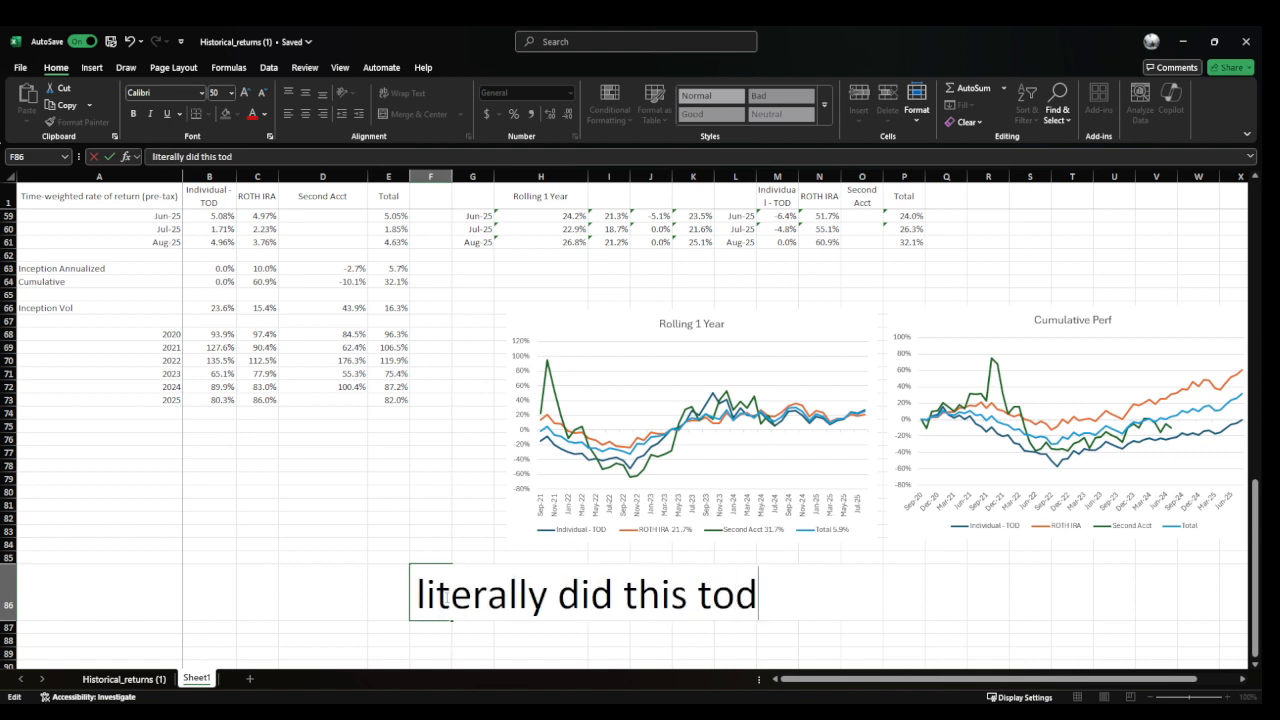
pyautogui.press('Return')
# Delete the calendar-year return table in A68:E73, including the year labels
pyautogui.press('Left')
pyautogui.hotkey('ctrl', 'Down')
pyautogui.hotkey('ctrl', 'Down')
pyautogui.hotkey('ctrl', 'Down')
pyautogui.hotkey('ctrl', 'Down')
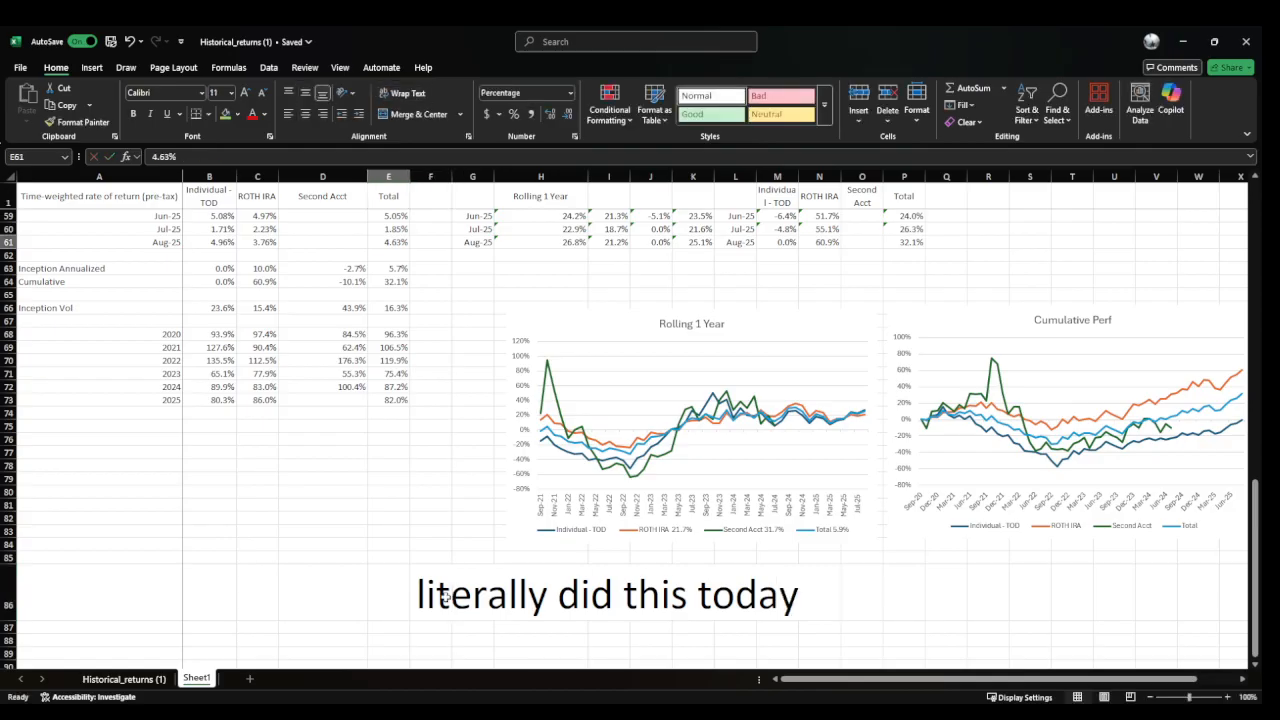
pyautogui.press('Down')
pyautogui.press('Down')
pyautogui.press('Left')
pyautogui.press('Left')
pyautogui.press('Left')
pyautogui.press('Left')
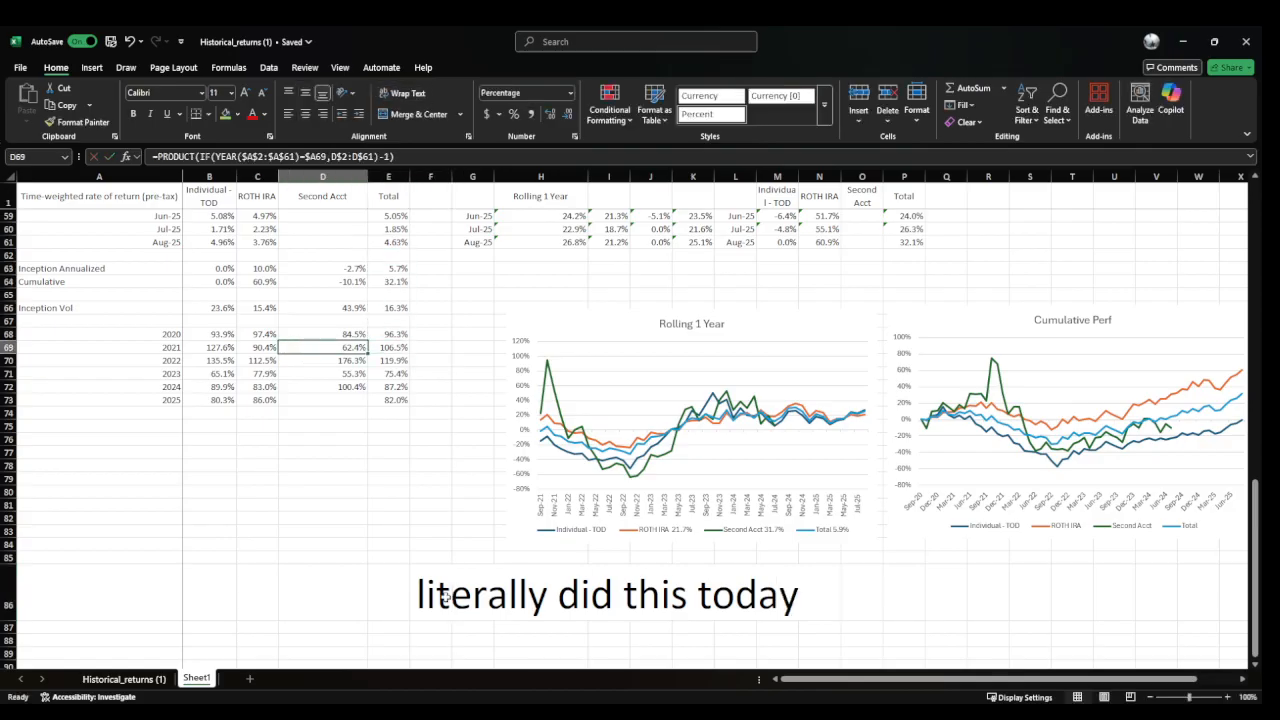
pyautogui.hotkey('ctrl', 'shift', 'Right')
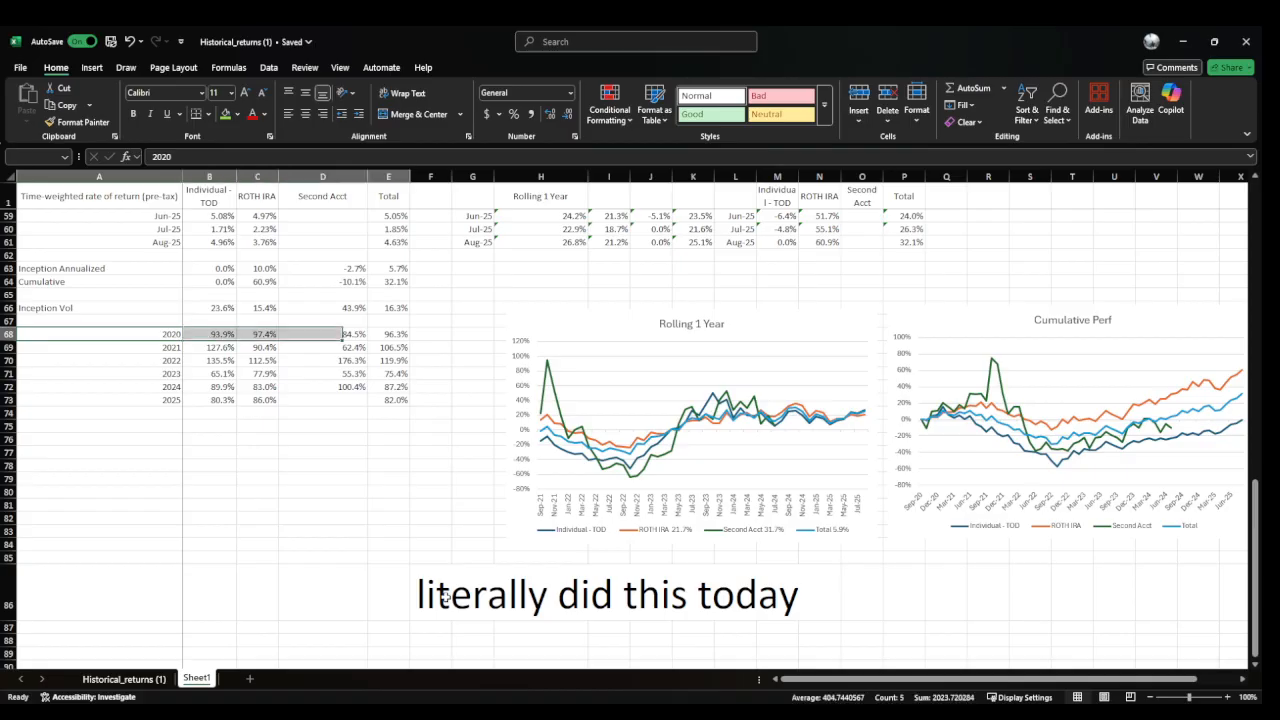
pyautogui.hotkey('ctrl', 'shift', 'Down')
pyautogui.press('Delete')
pyautogui.press('Up')
pyautogui.press('Up')
pyautogui.press('Up')
pyautogui.press('Up')
pyautogui.press('Up')
pyautogui.press('Up')
pyautogui.press('Up')
pyautogui.press('Up')
pyautogui.press('Up')
pyautogui.press('Up')
pyautogui.press('Up')
pyautogui.press('Up')
pyautogui.press('Up')
pyautogui.press('Up')
pyautogui.press('Up')
pyautogui.press('Up')
pyautogui.press('Up')
pyautogui.press('Up')
pyautogui.press('Up')
pyautogui.press('Up')
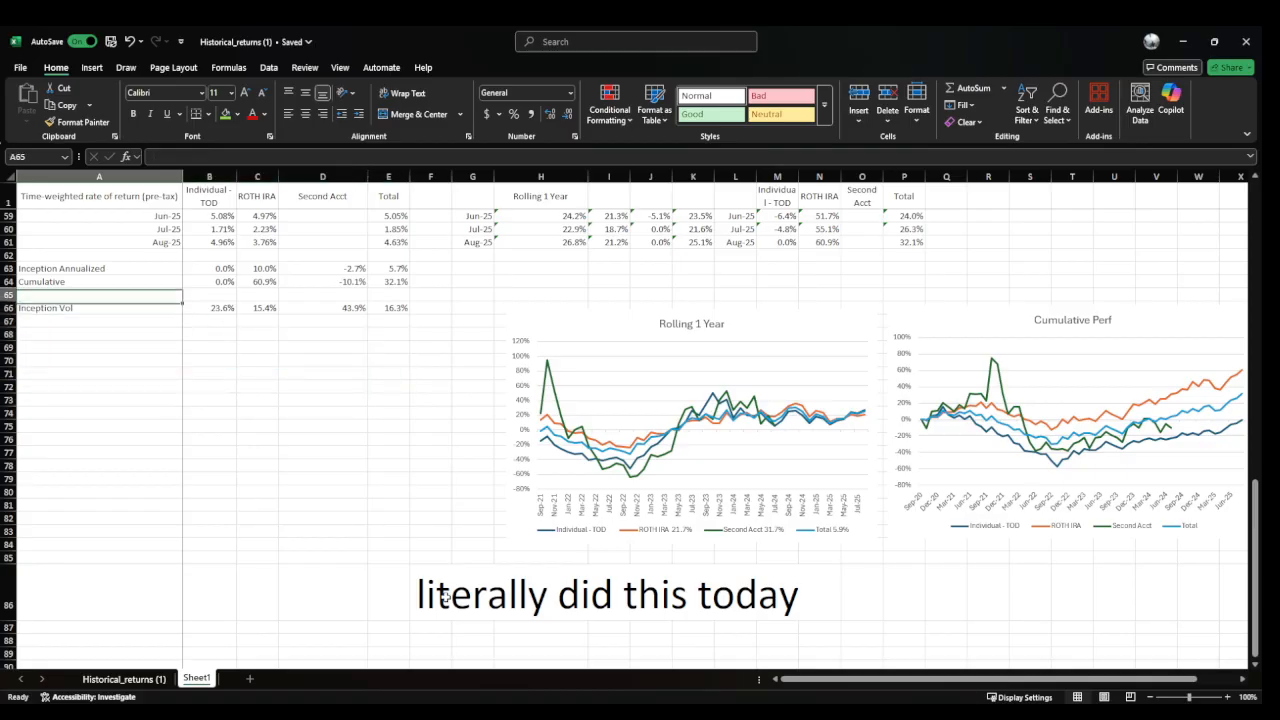
# Examine the inception annualized returns in row 63 across the accounts and the empty cells beside them
pyautogui.press('Right')
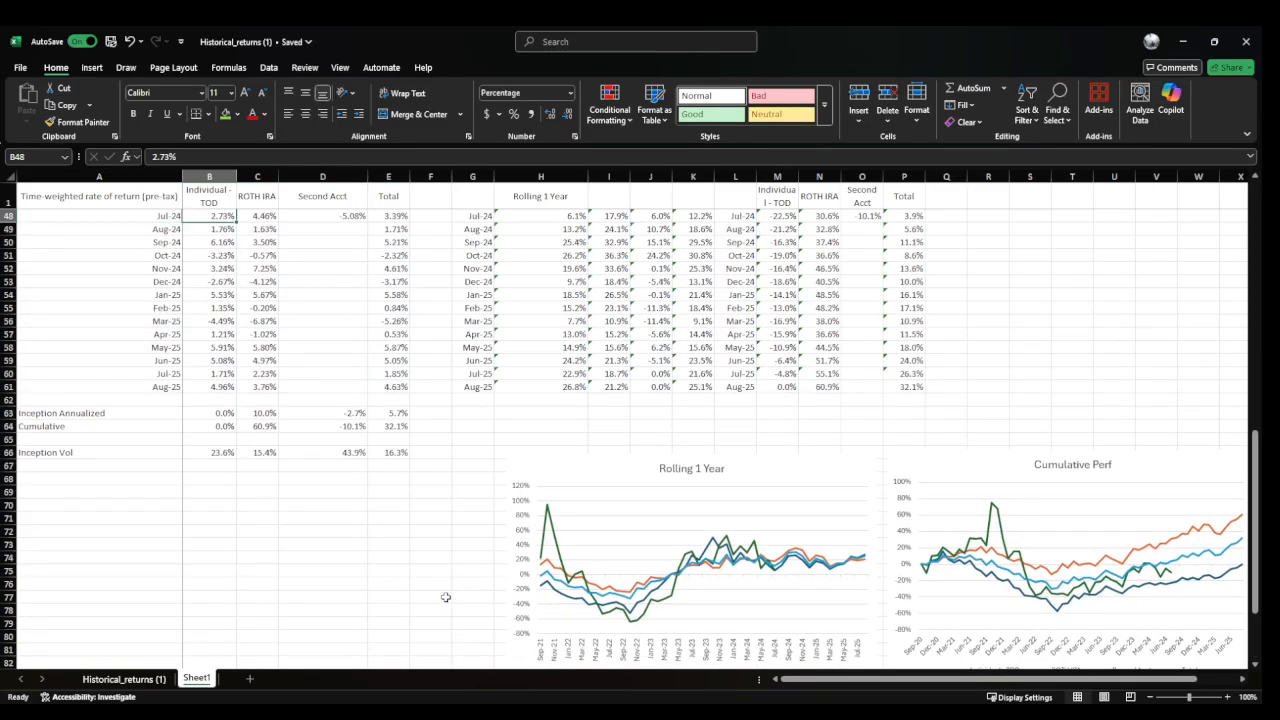
pyautogui.hotkey('ctrl', 'Down')
pyautogui.press('Down')
pyautogui.press('Down')
pyautogui.press('Right')
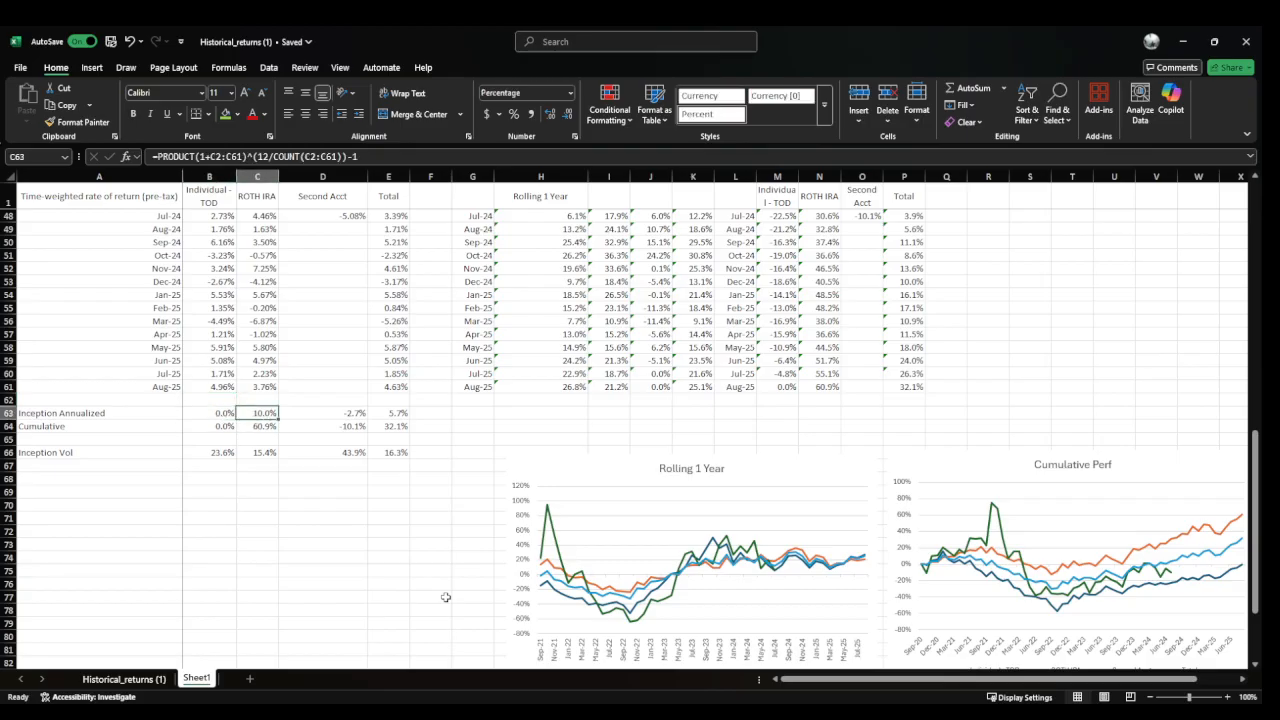
pyautogui.press('Right')
pyautogui.press('Right')
pyautogui.press('Right')
pyautogui.press('Right')
pyautogui.hotkey('ctrl', 'Down')
pyautogui.hotkey('ctrl', 'Up')
# Replace the comment in F86 with "bruh that is not a typo lol, fat 0"
pyautogui.click(446, 594)
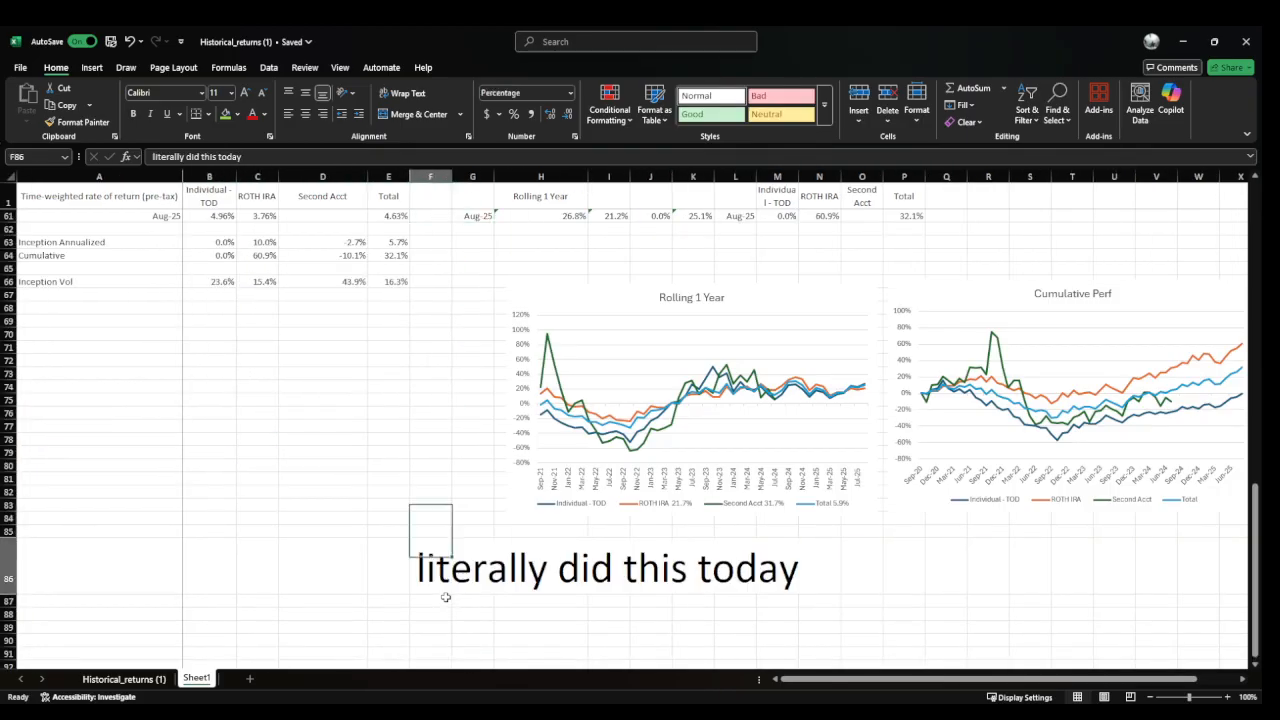
pyautogui.write('bruh that is n')
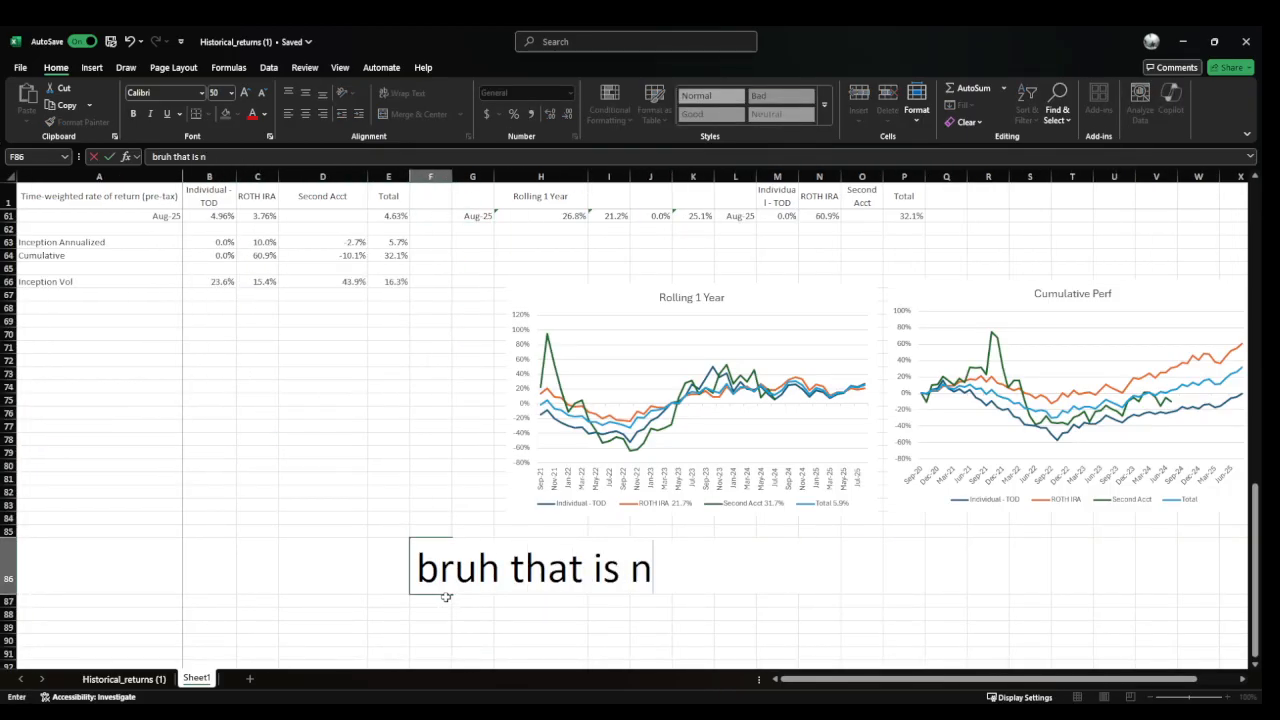
pyautogui.write('ot a typo lol,')
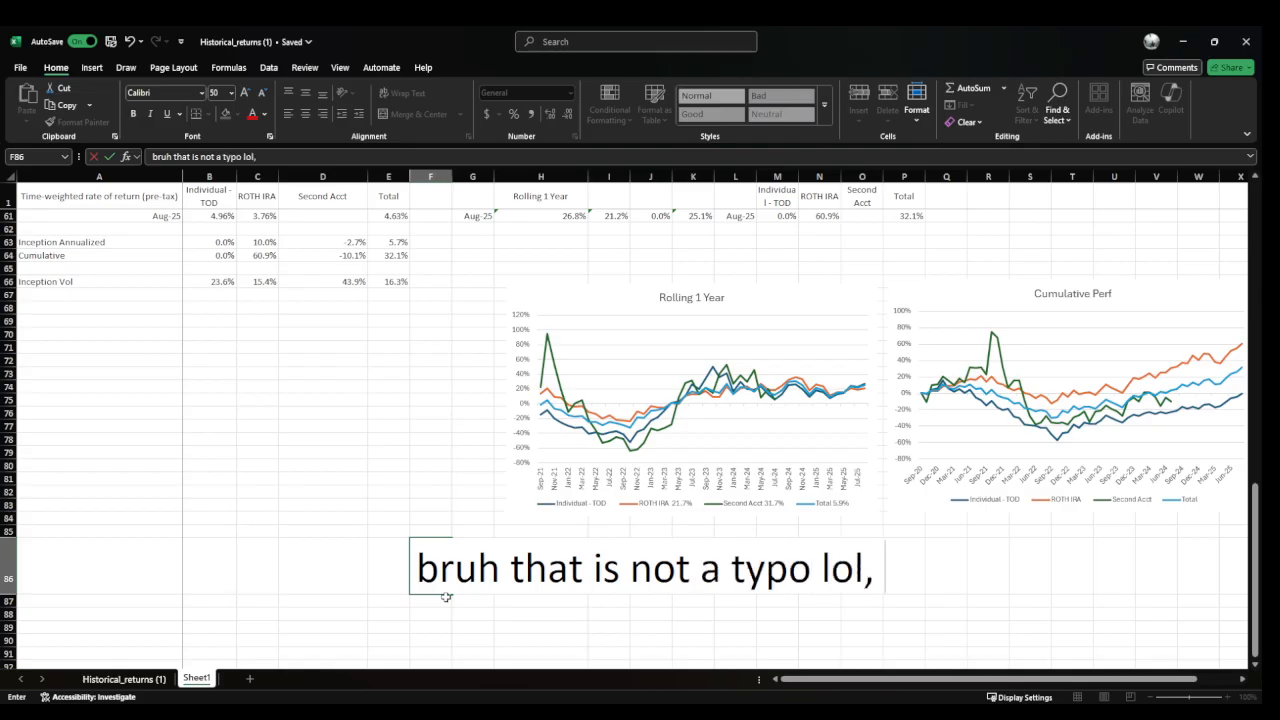
pyautogui.write(' fat 0')
pyautogui.hotkey('ctrl', 'Return')
# Inspect the inception annualized return formula for the Individual - TOD account in B63
pyautogui.press('Left')
pyautogui.press('Left')
pyautogui.press('Left')
pyautogui.press('Left')
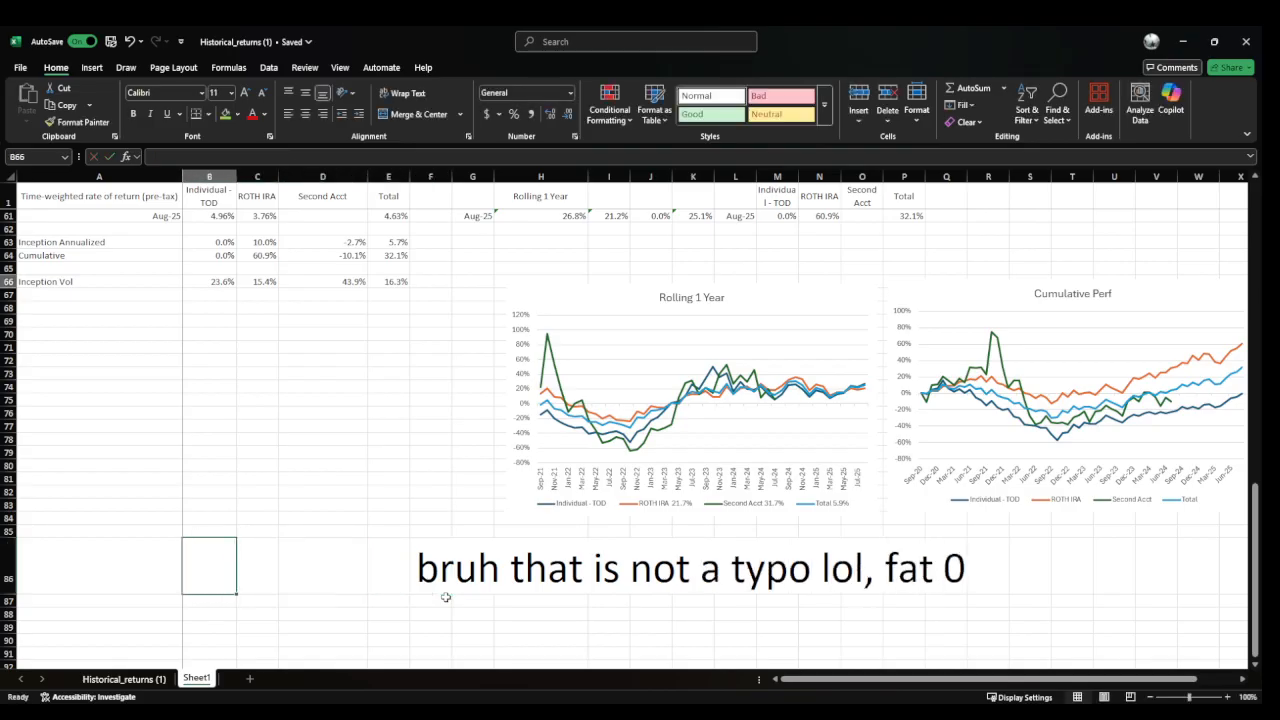
pyautogui.hotkey('ctrl', 'Up')
pyautogui.press('Up')
pyautogui.press('Up')
pyautogui.press('Up')
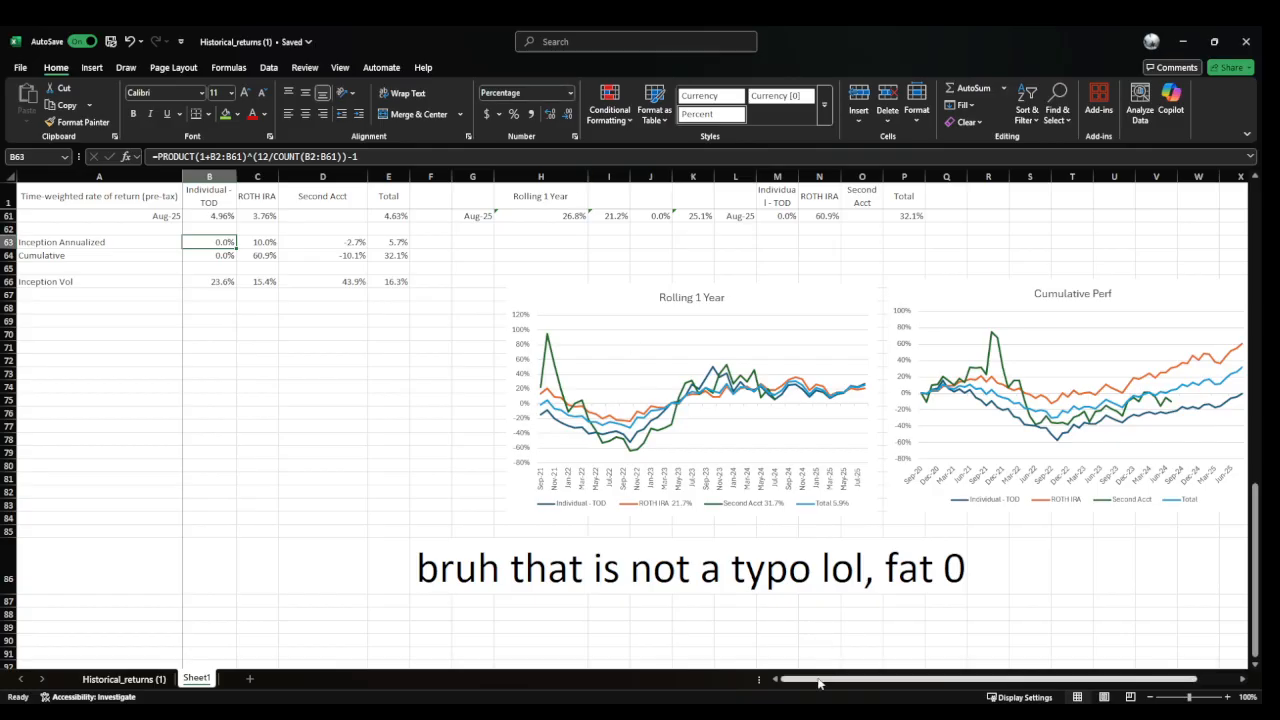
# Examine the Individual - TOD series in the Cumulative Perf chart
pyautogui.moveTo(822, 681); pyautogui.dragTo(851, 683)
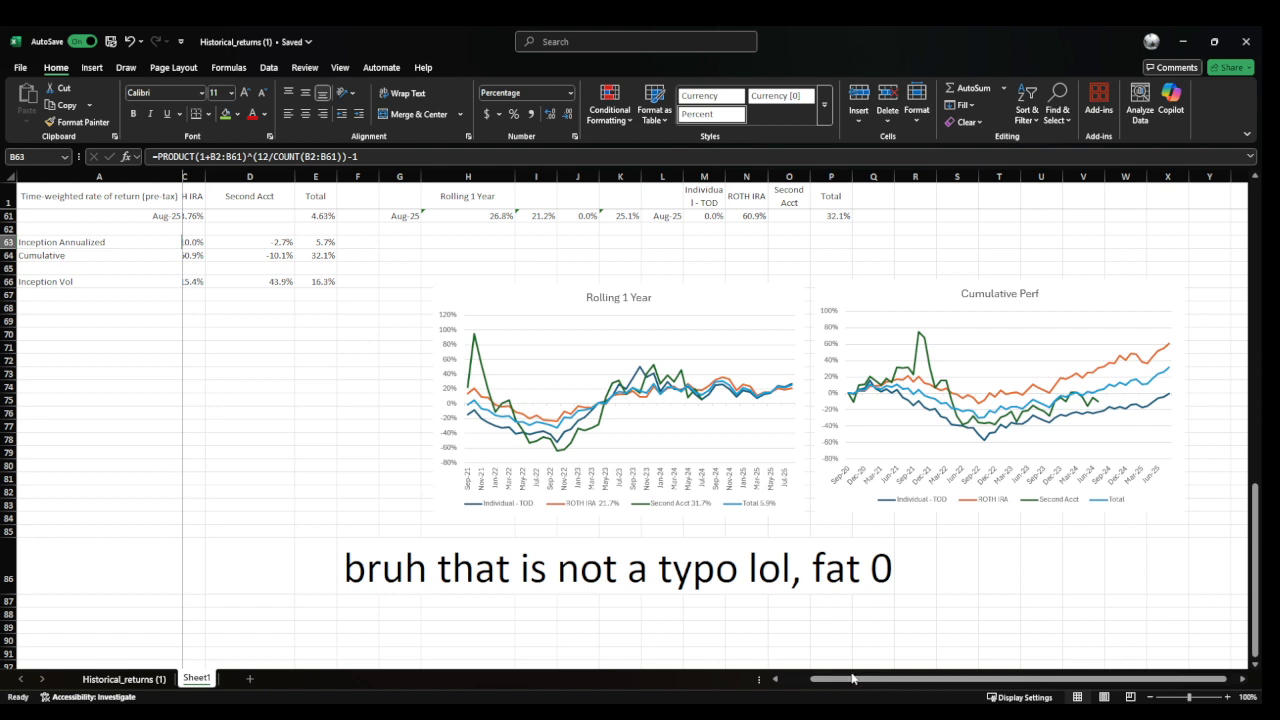
pyautogui.click(408, 580)
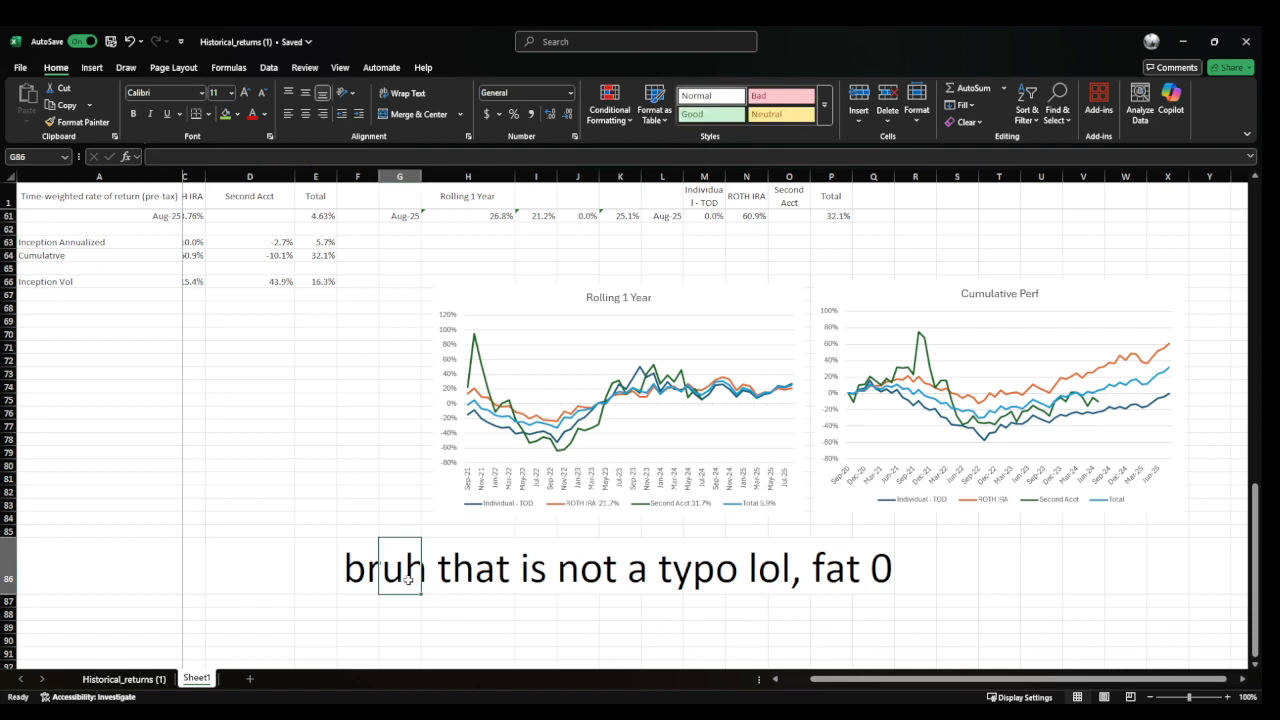
pyautogui.click(360, 574)
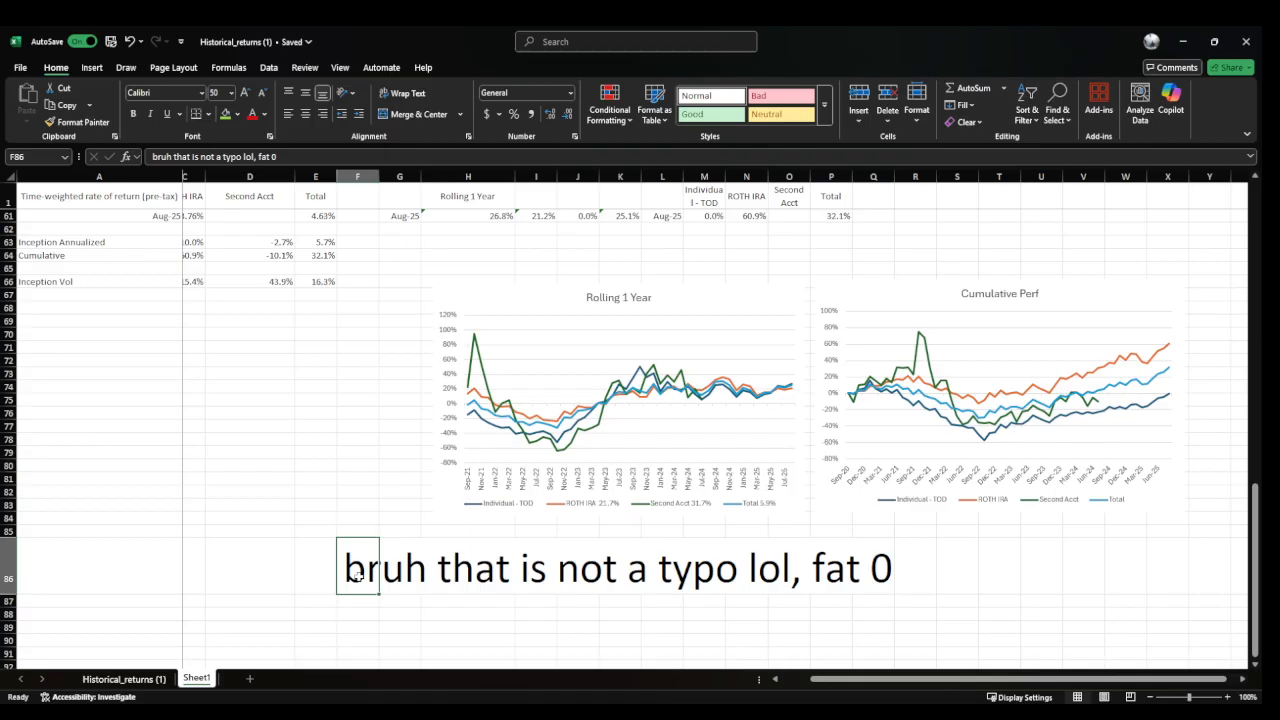
pyautogui.click(987, 442)
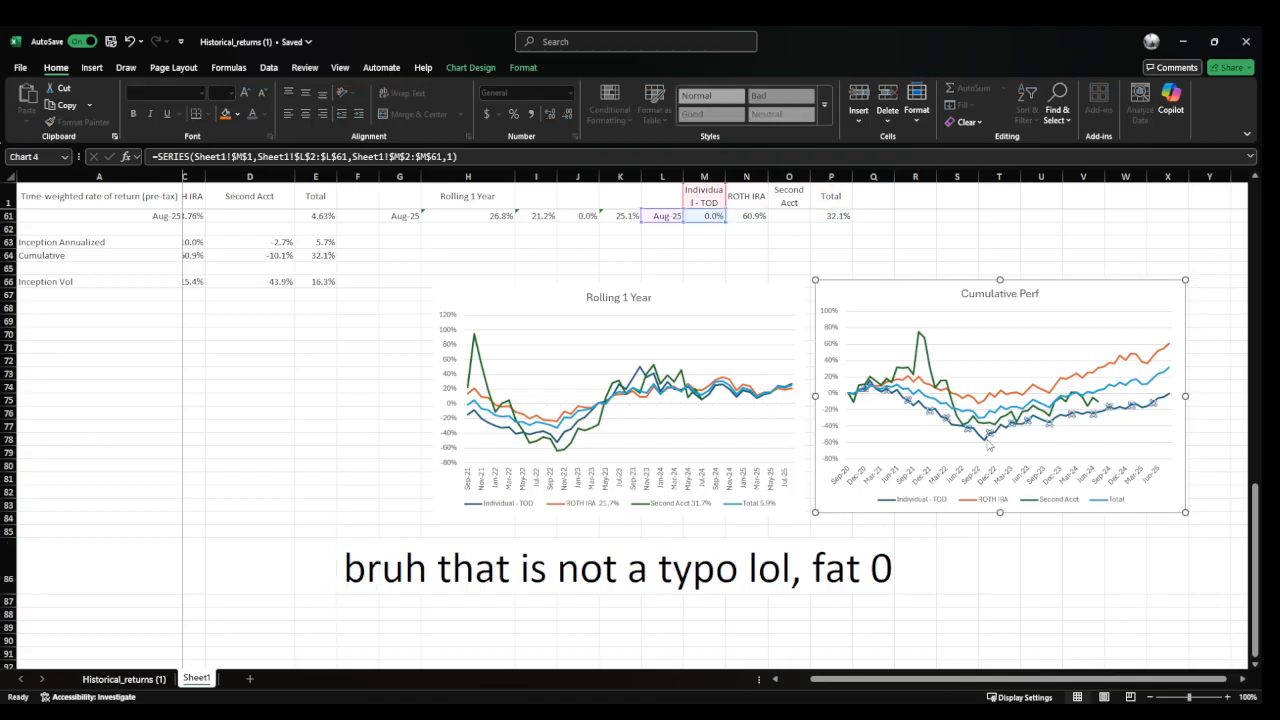
# Replace the comment in F86 with "holy that-60%"
pyautogui.click(448, 563)
pyautogui.click(357, 568)
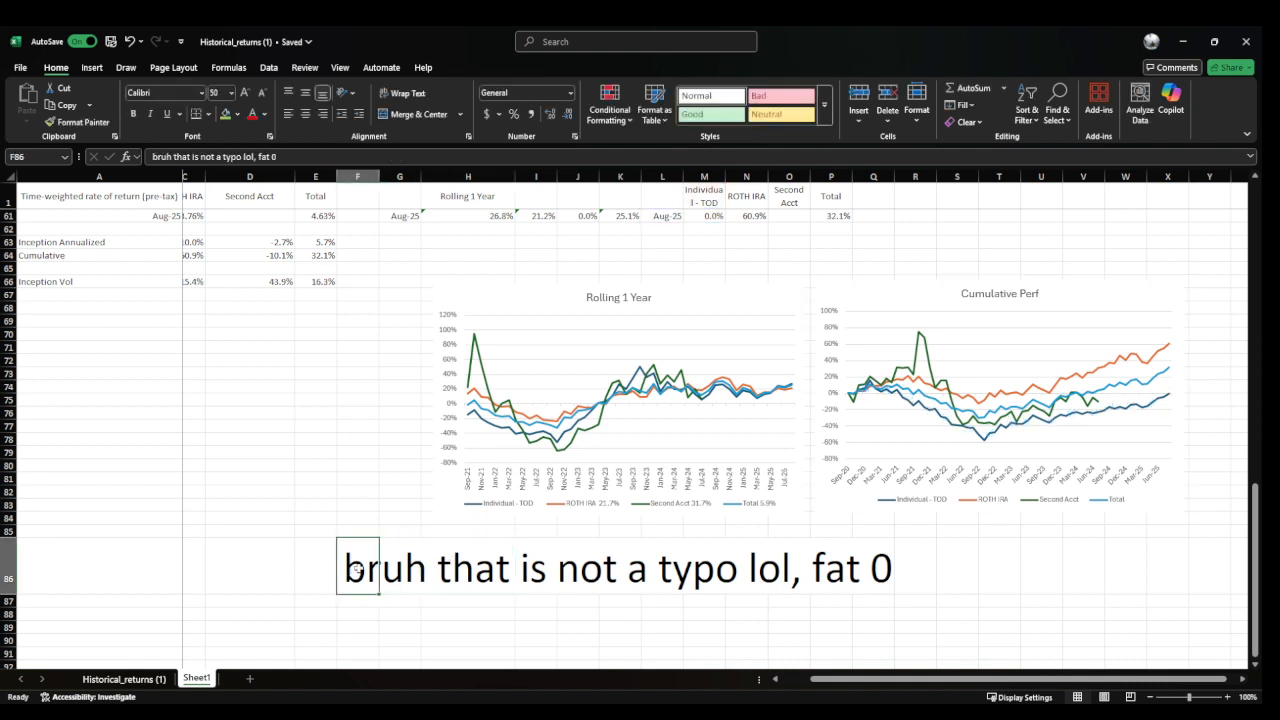
pyautogui.write('holy that')
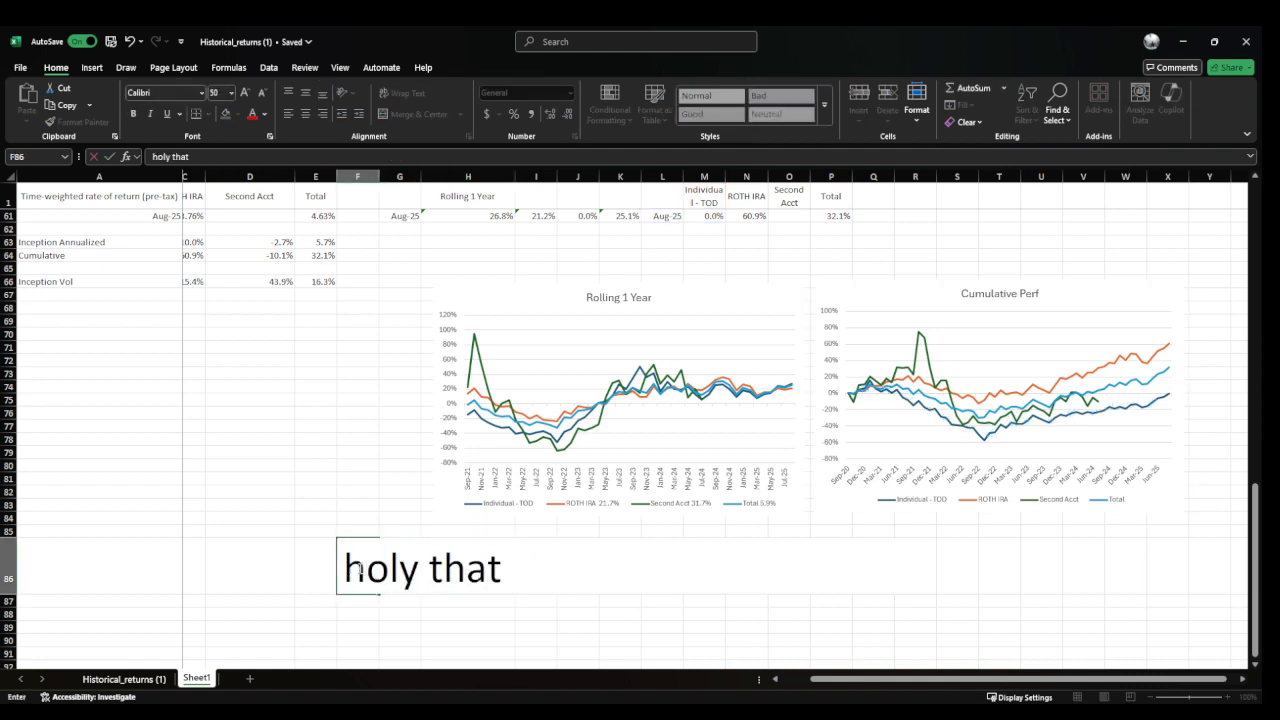
pyautogui.write(' close to')
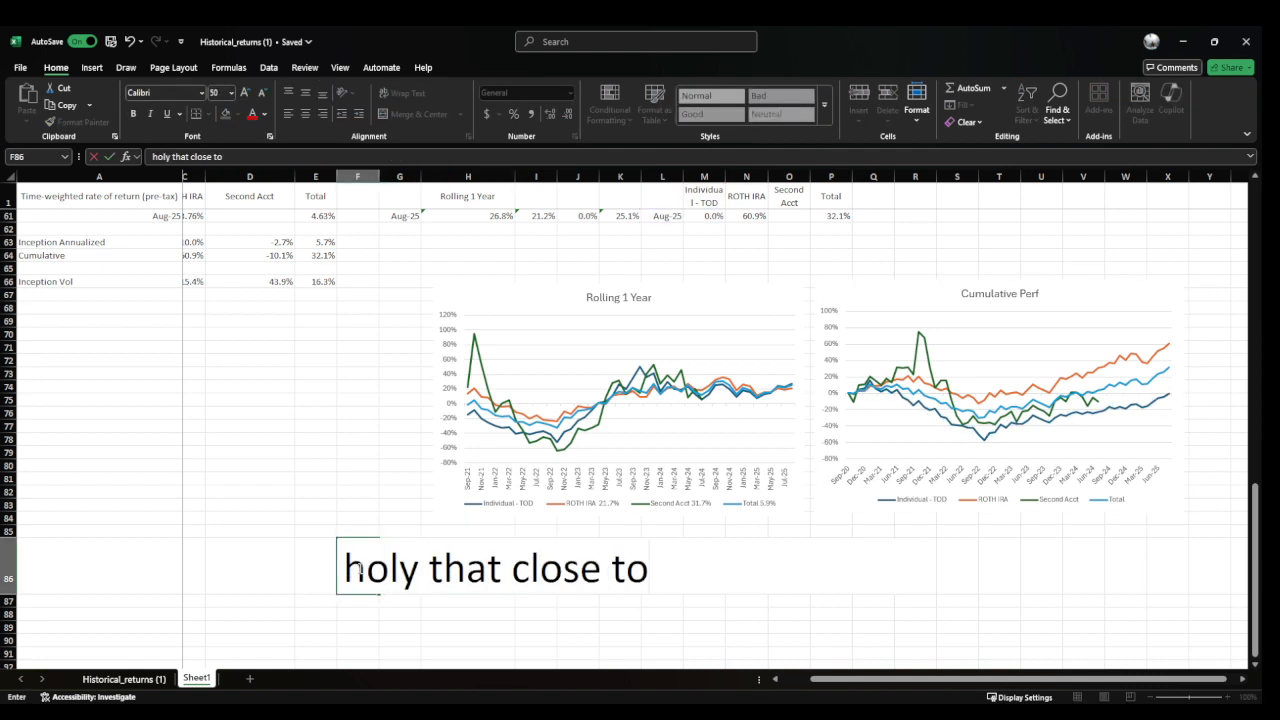
pyautogui.press('BackSpace')
pyautogui.press('BackSpace')
pyautogui.press('BackSpace')
pyautogui.press('BackSpace')
pyautogui.press('BackSpace')
pyautogui.press('BackSpace')
pyautogui.press('BackSpace')
pyautogui.press('BackSpace')
pyautogui.press('BackSpace')
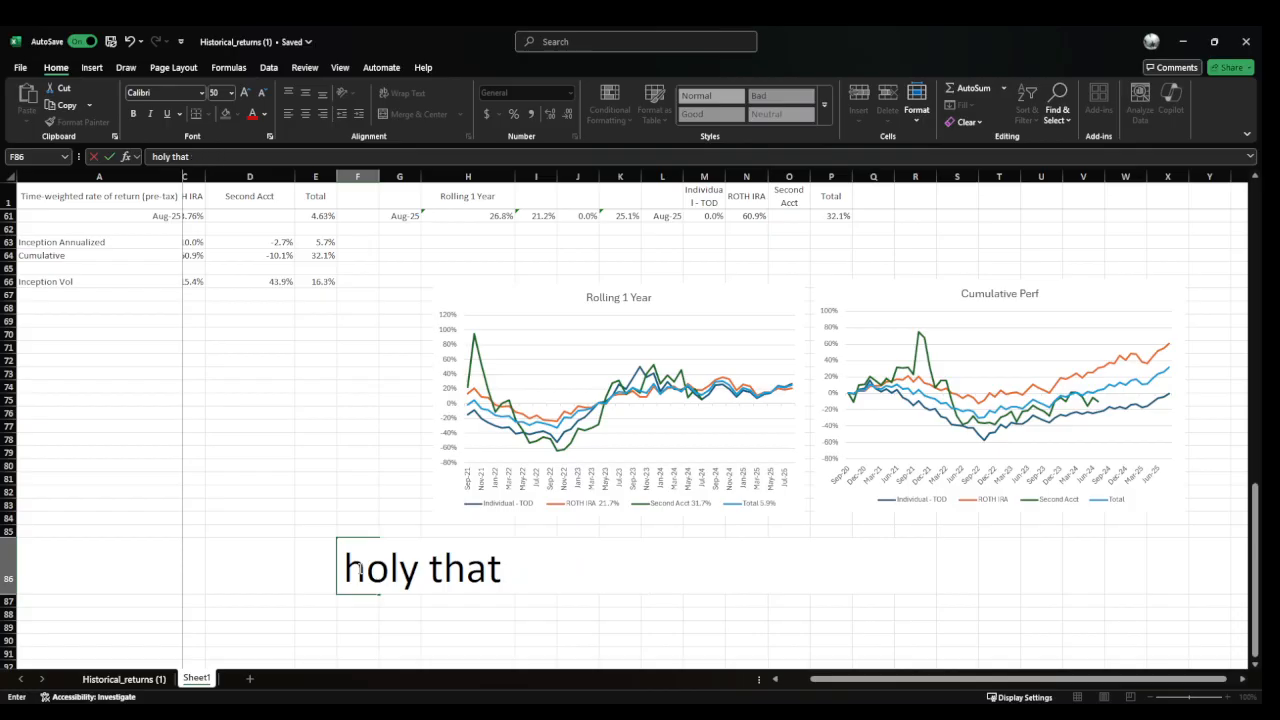
pyautogui.write('-60%')
pyautogui.hotkey('ctrl', 'Return')
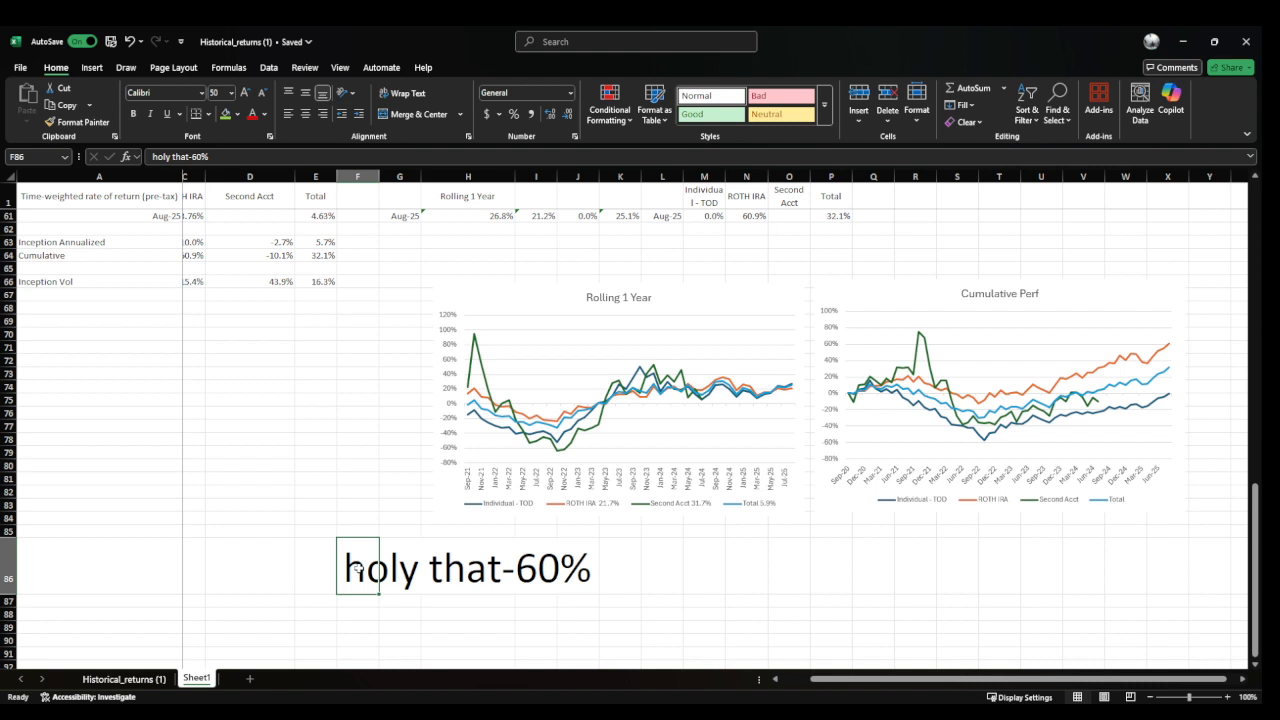
# Replace the comment in F86 with "lol over 5 years I've compounded for shit"
pyautogui.write('lo')
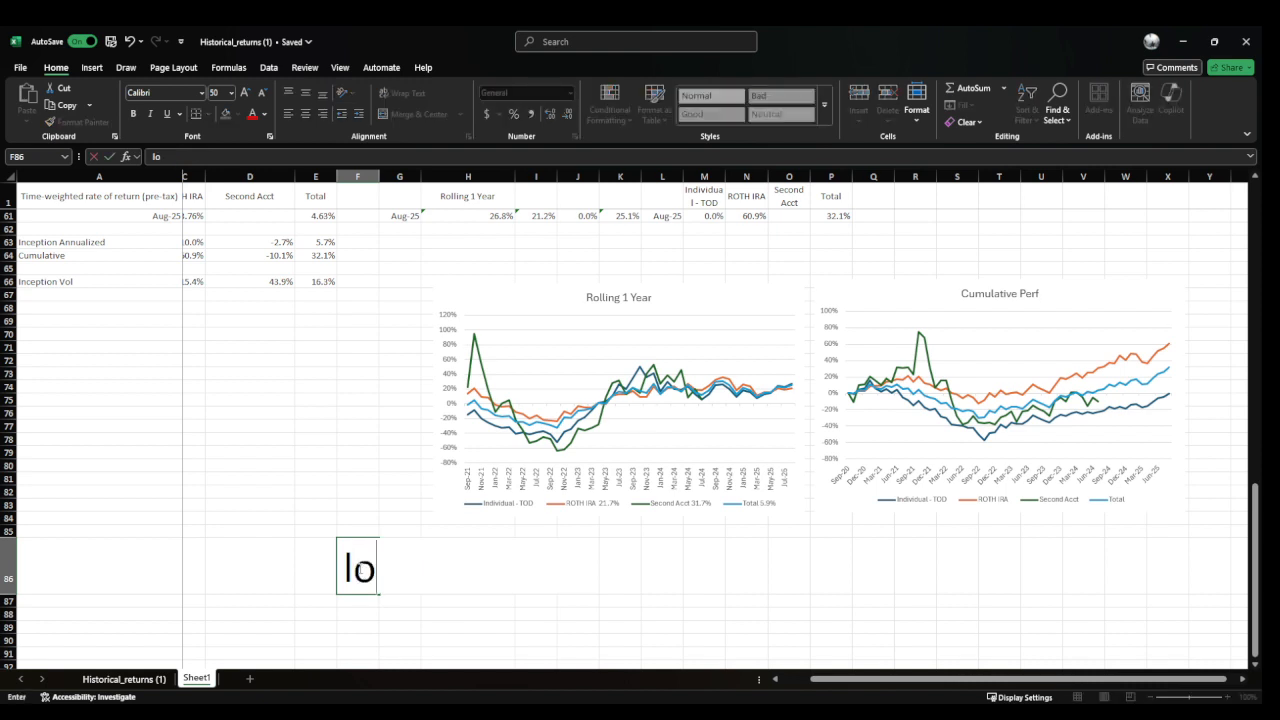
pyautogui.write('l over 5 ye')
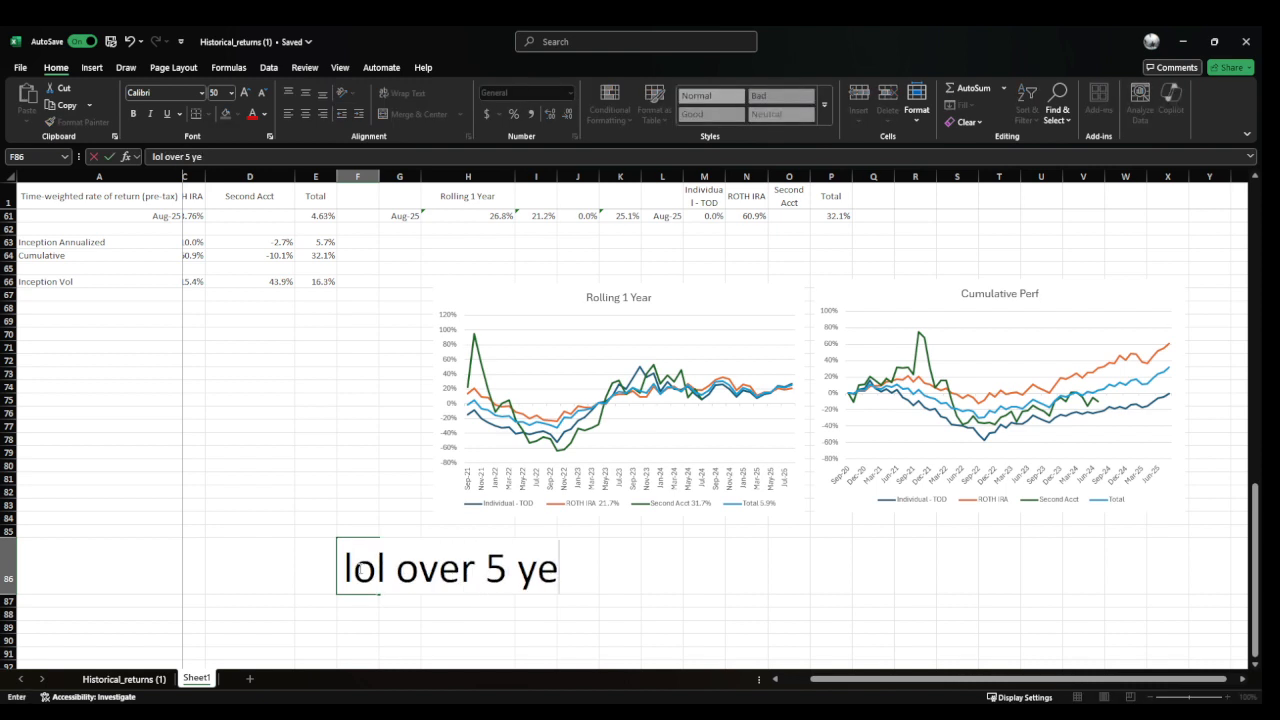
pyautogui.write("ars I've compounded fr")
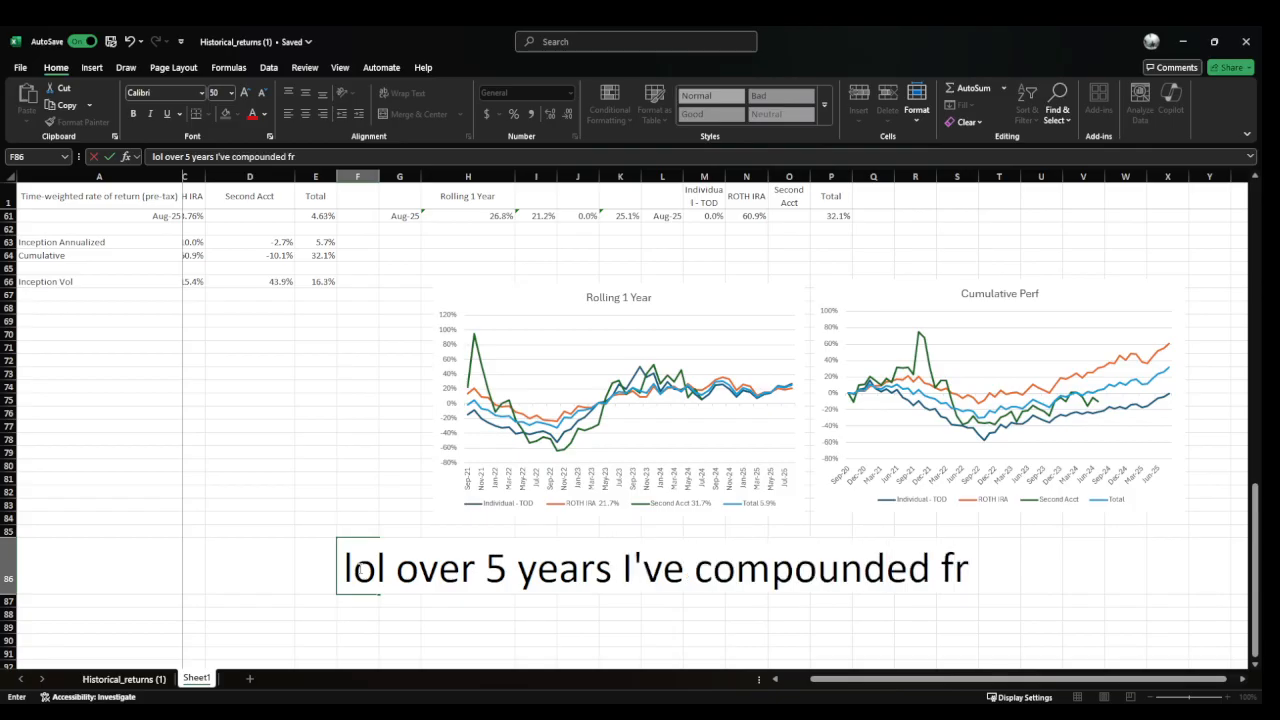
pyautogui.press('BackSpace')
pyautogui.write('or shit')
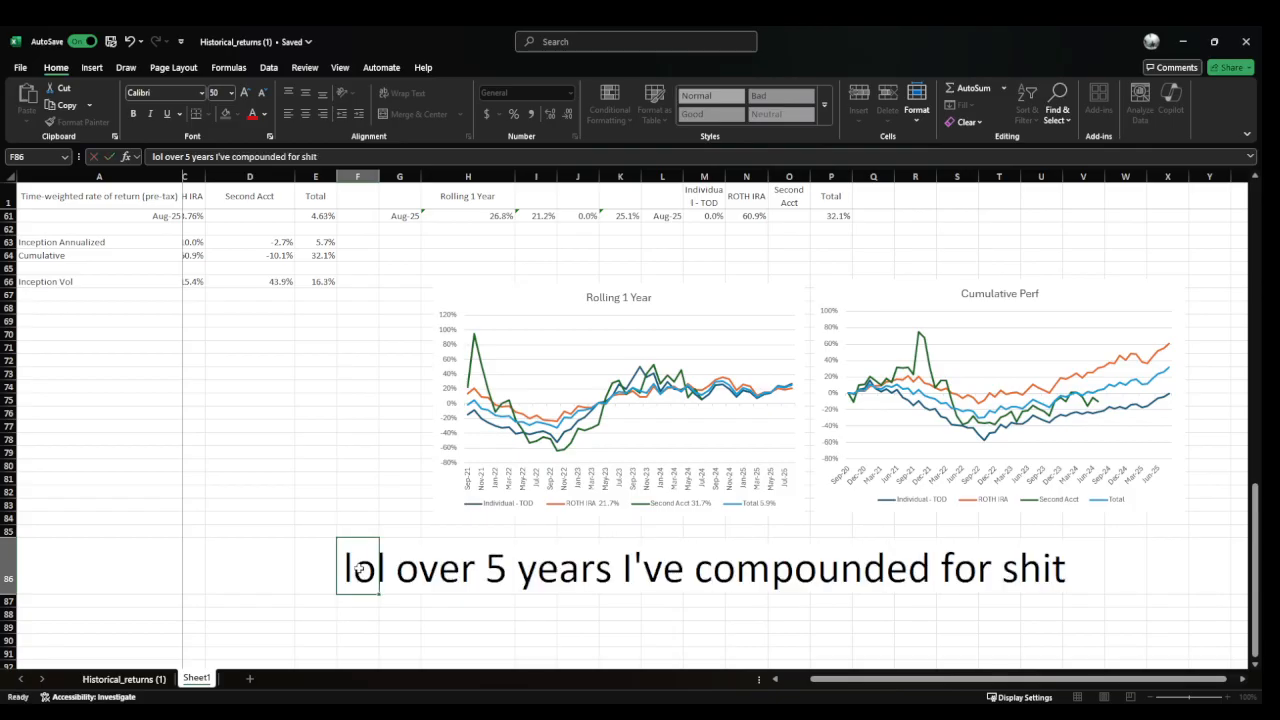
pyautogui.press('Return')
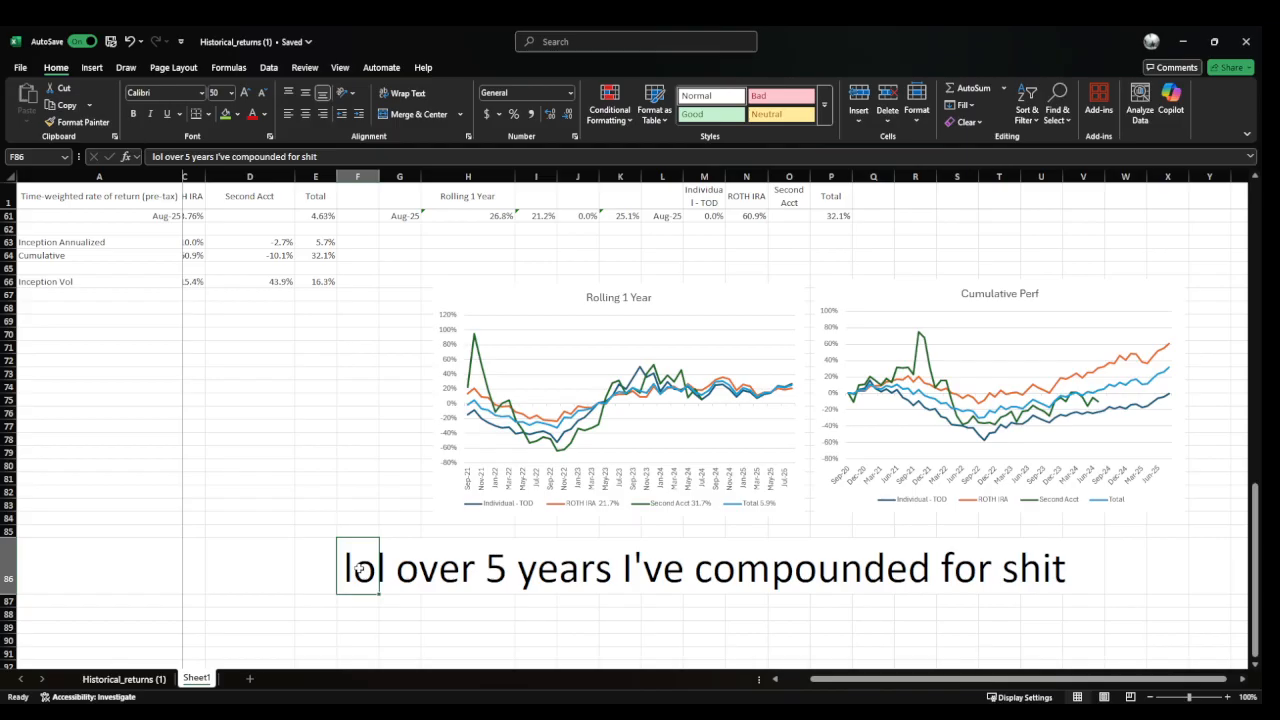
# Replace the comment in F86 with "suppose my etrade and webull are better"
pyautogui.write('supposem')
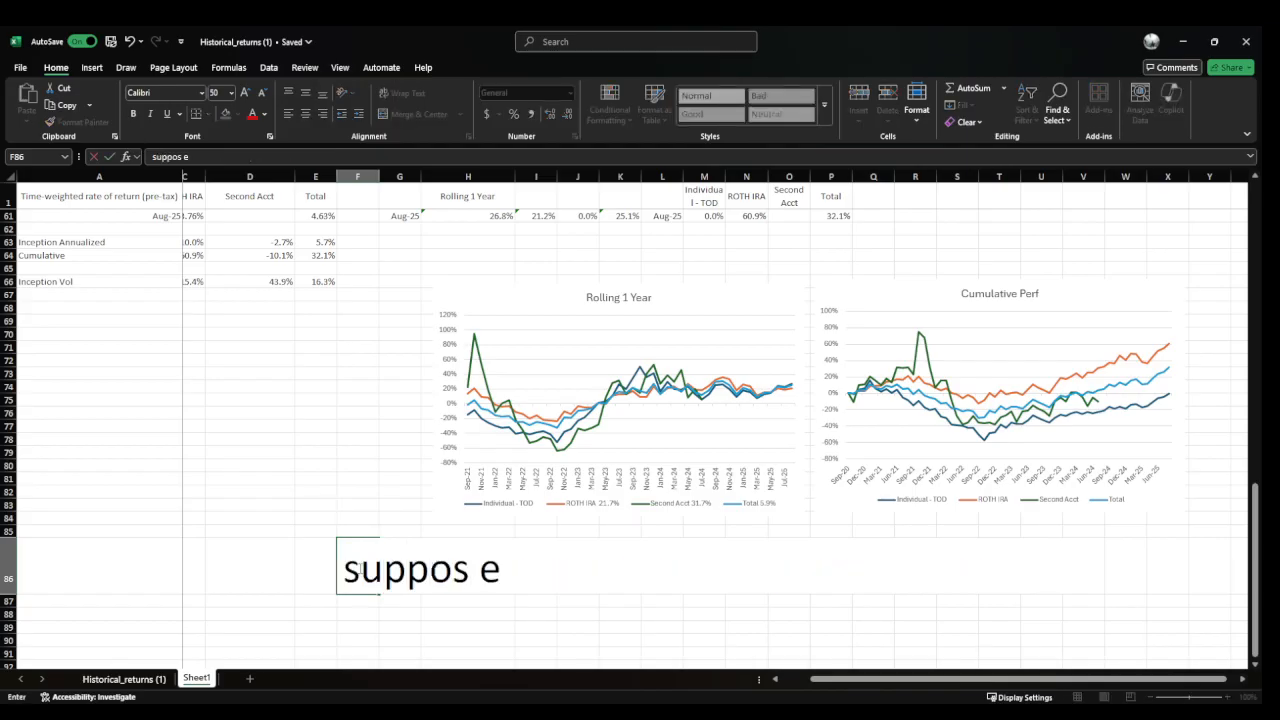
pyautogui.press('BackSpace')
pyautogui.press('BackSpace')
pyautogui.press('BackSpace')
pyautogui.write('e')
pyautogui.press('BackSpace')
pyautogui.write('se my etrade an')
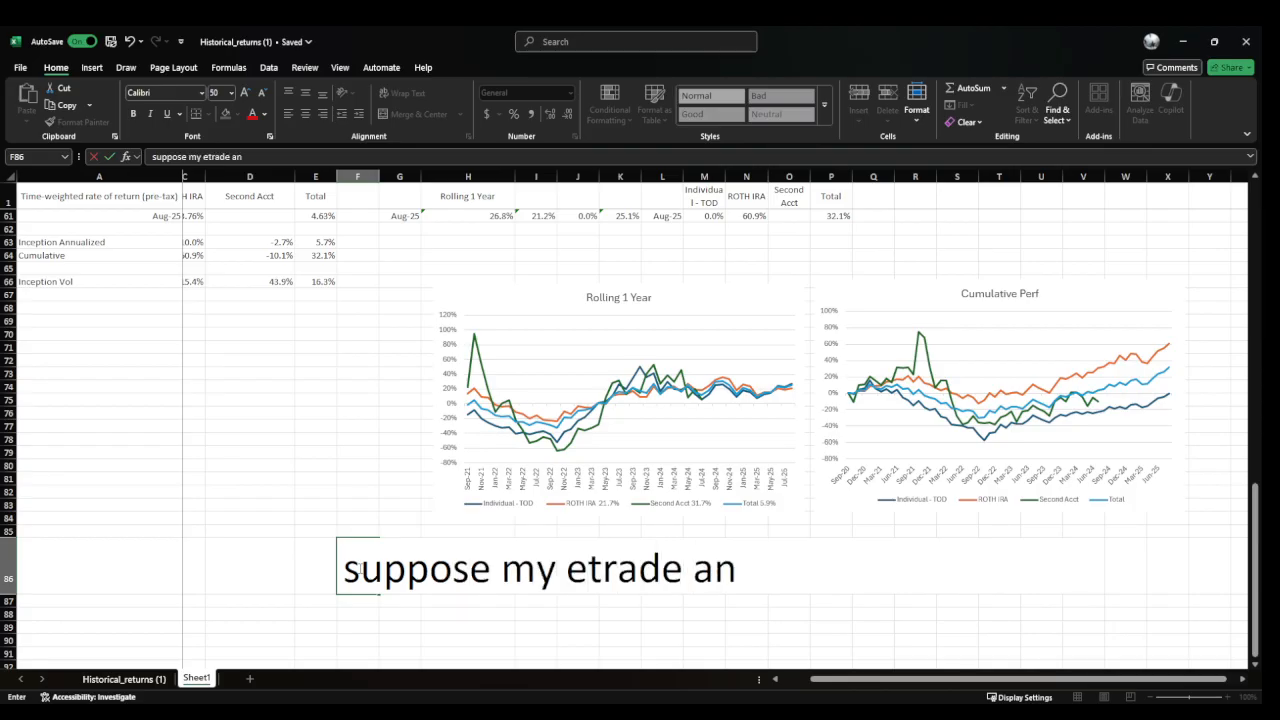
pyautogui.write('d webull are better')
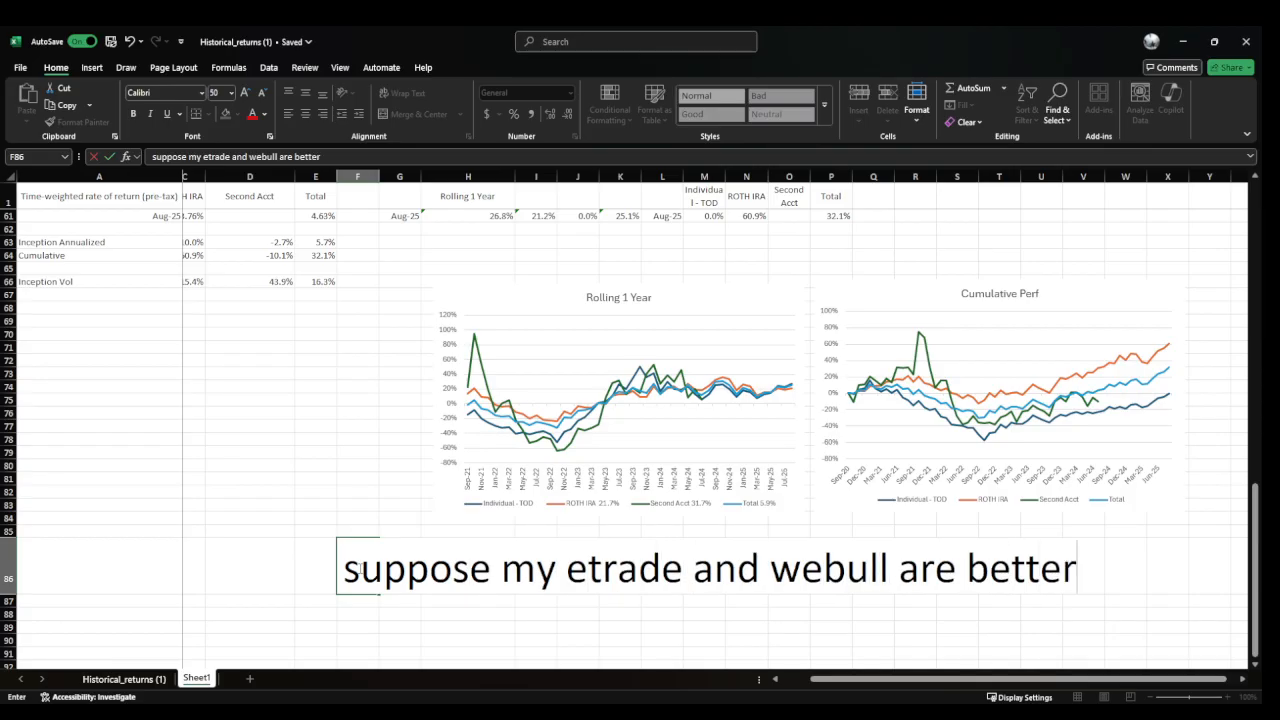
pyautogui.hotkey('ctrl', 'Return')
# Replace the comment in F86 with "but holy shit, 5 years and only 32%"
pyautogui.write('but holy')
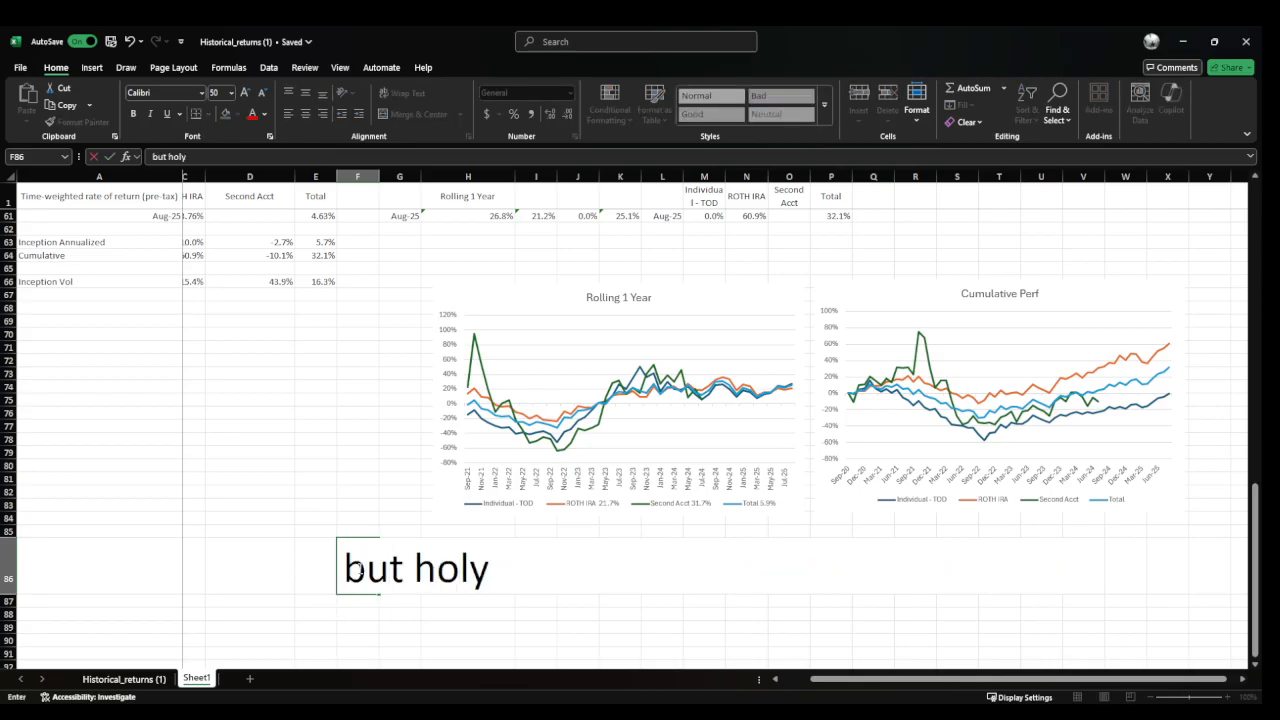
pyautogui.write(' shit, 5 years and nothing')
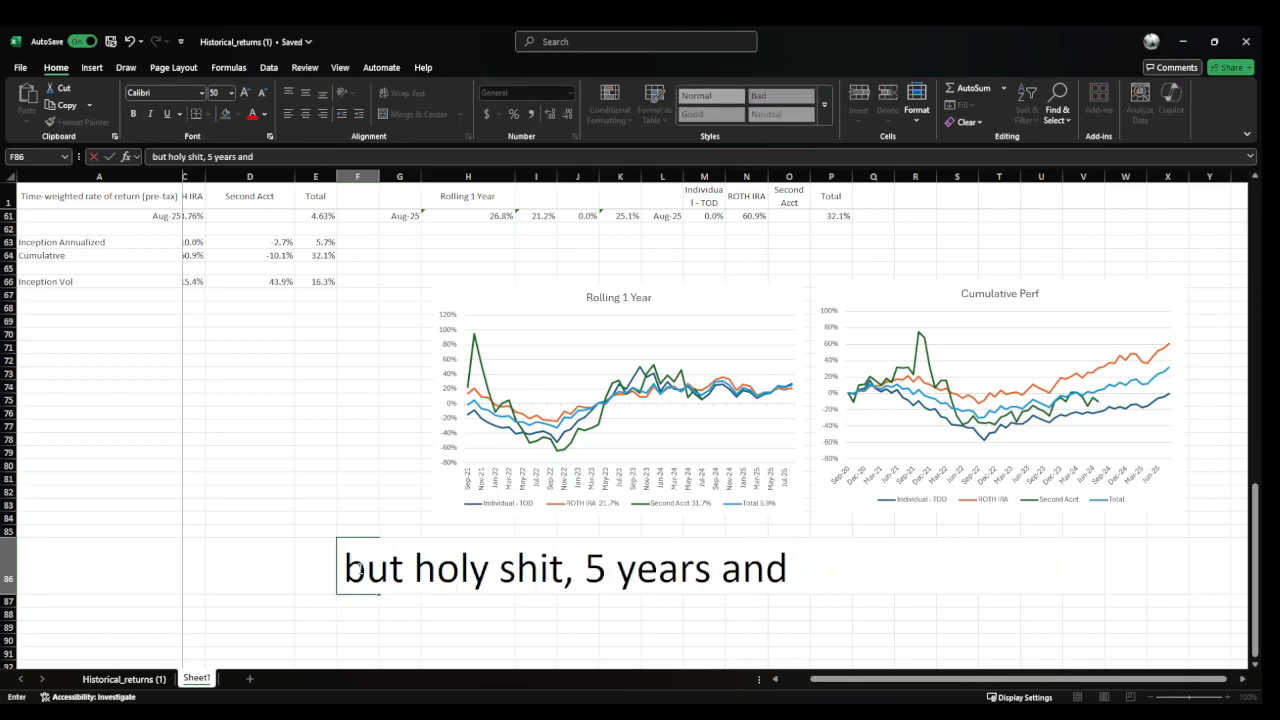
pyautogui.press('BackSpace')
pyautogui.press('BackSpace')
pyautogui.press('BackSpace')
pyautogui.press('BackSpace')
pyautogui.press('BackSpace')
pyautogui.press('BackSpace')
pyautogui.press('BackSpace')
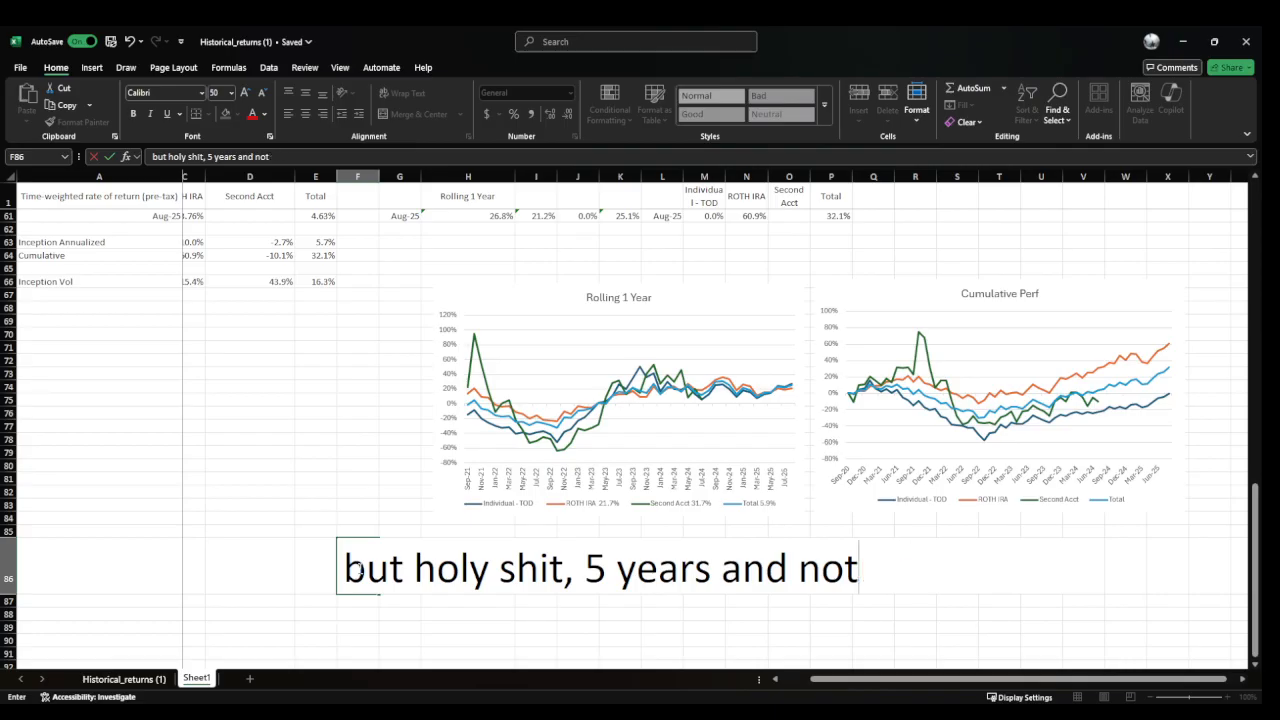
pyautogui.write('only ')
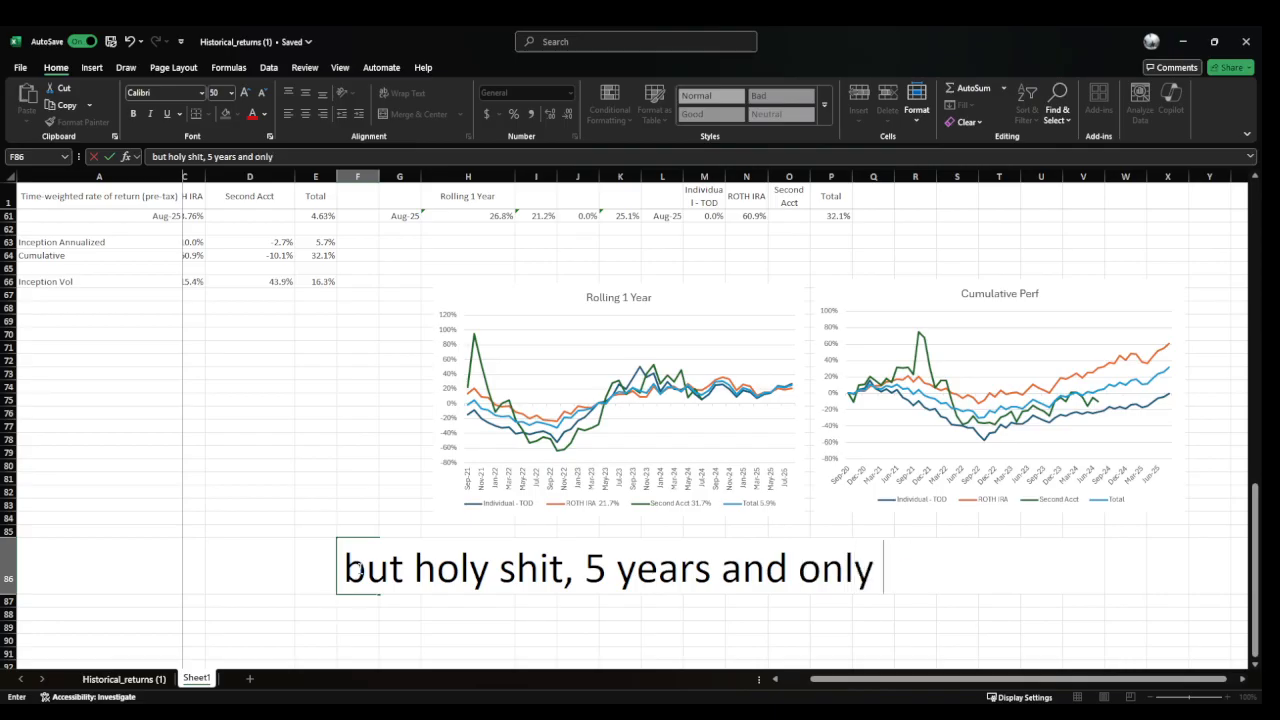
pyautogui.write('5')
pyautogui.press('BackSpace')
pyautogui.write('32%')
pyautogui.hotkey('ctrl', 'Return')
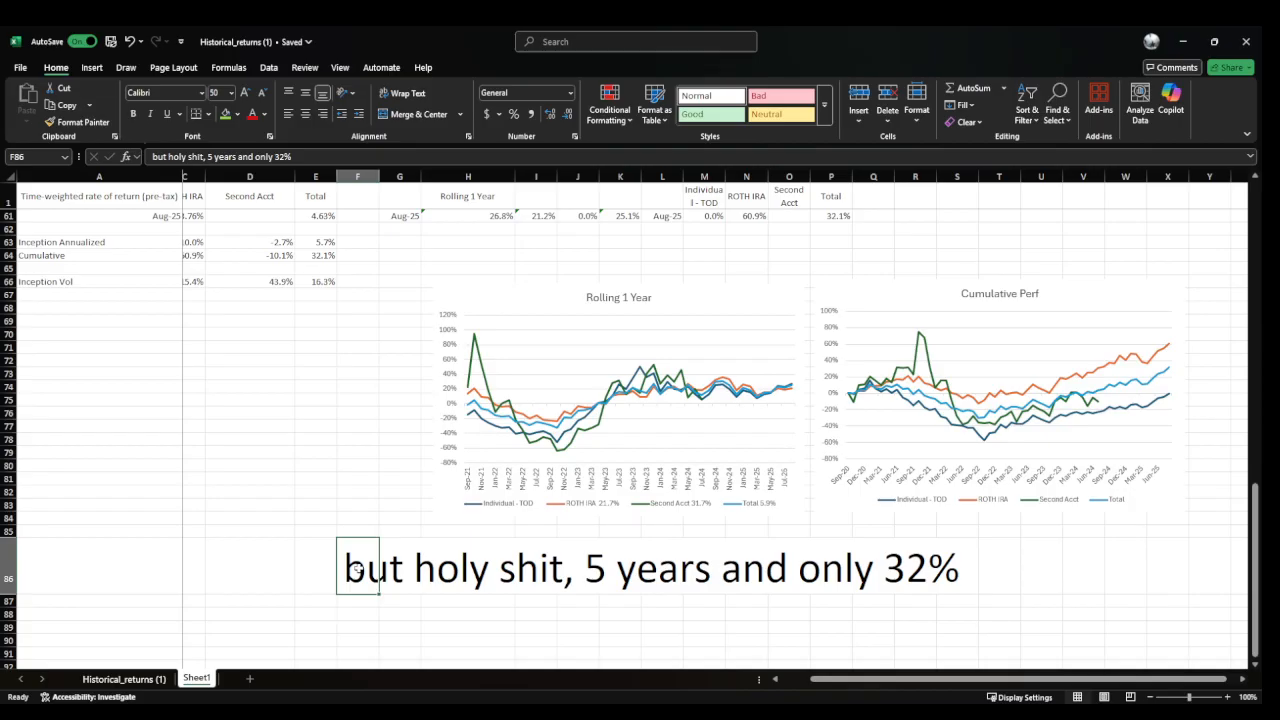
# Replace the comment in F86 with "well as cembalest said all gains post 2022 are AI"
pyautogui.write('well a')
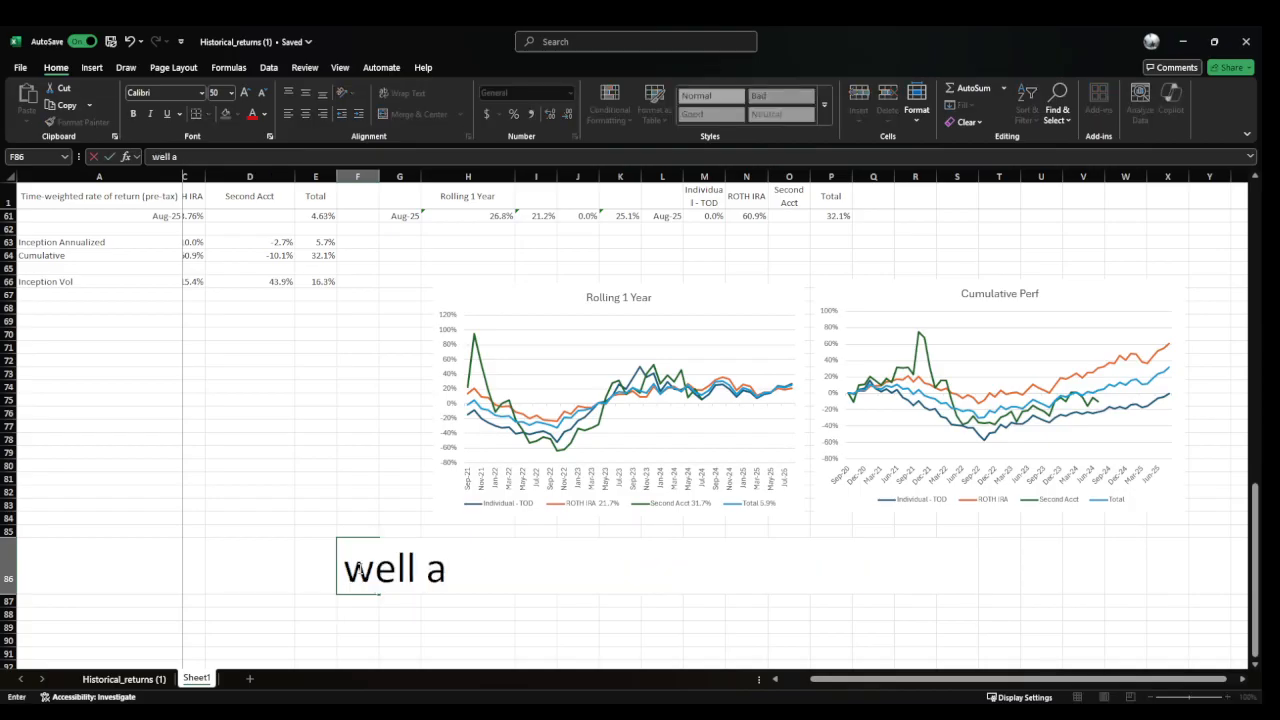
pyautogui.write('s cembalest said it')
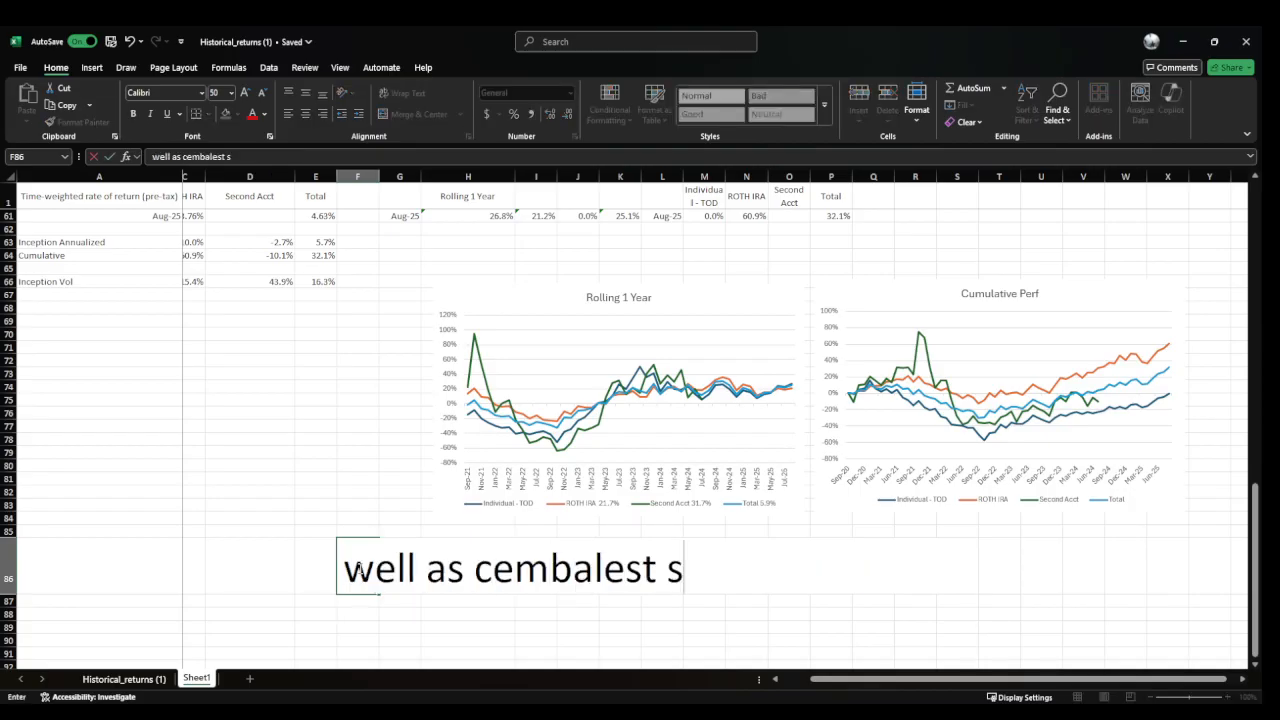
pyautogui.press('BackSpace')
pyautogui.press('BackSpace')
pyautogui.write('al')
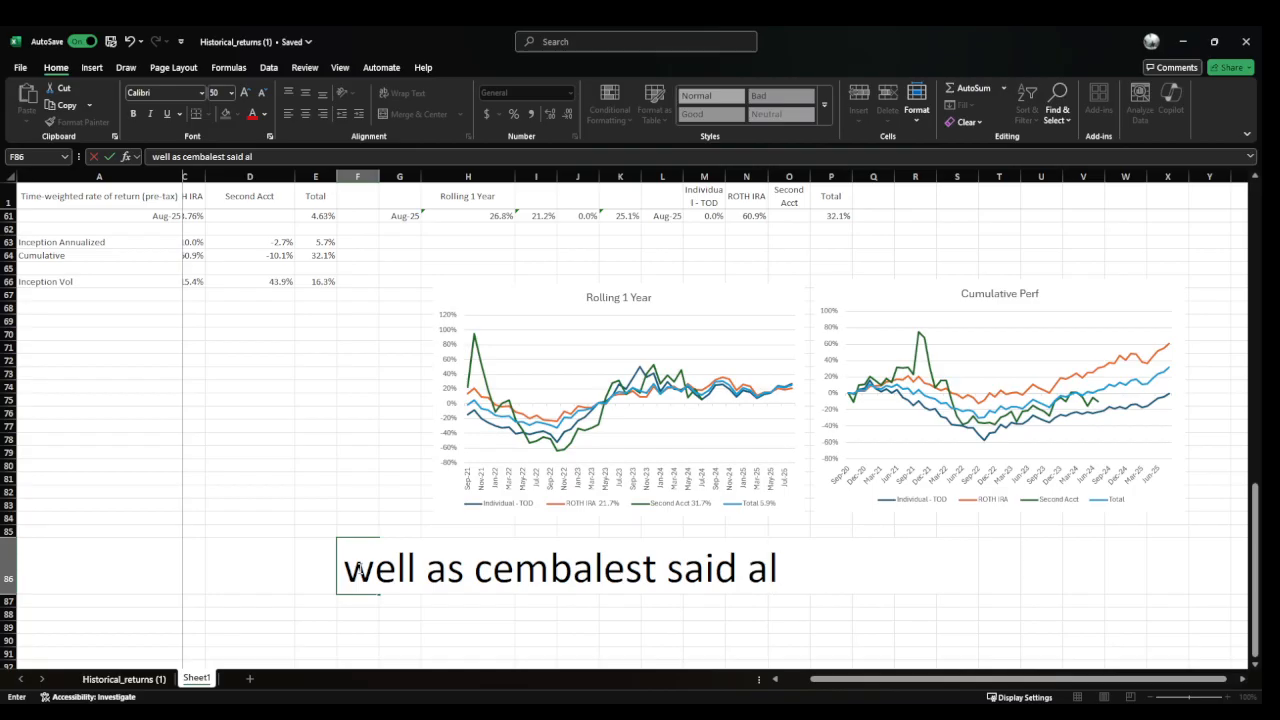
pyautogui.write('l gains post 2022 are AI')
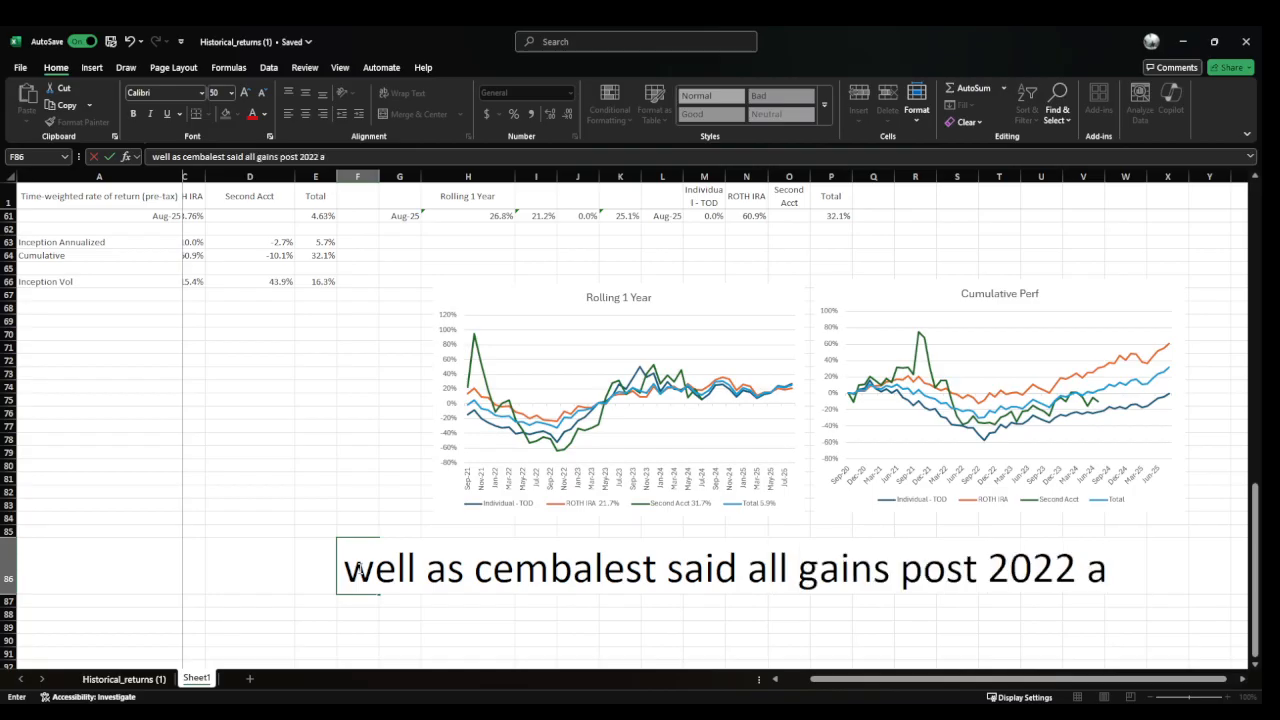
pyautogui.hotkey('ctrl', 'Return')
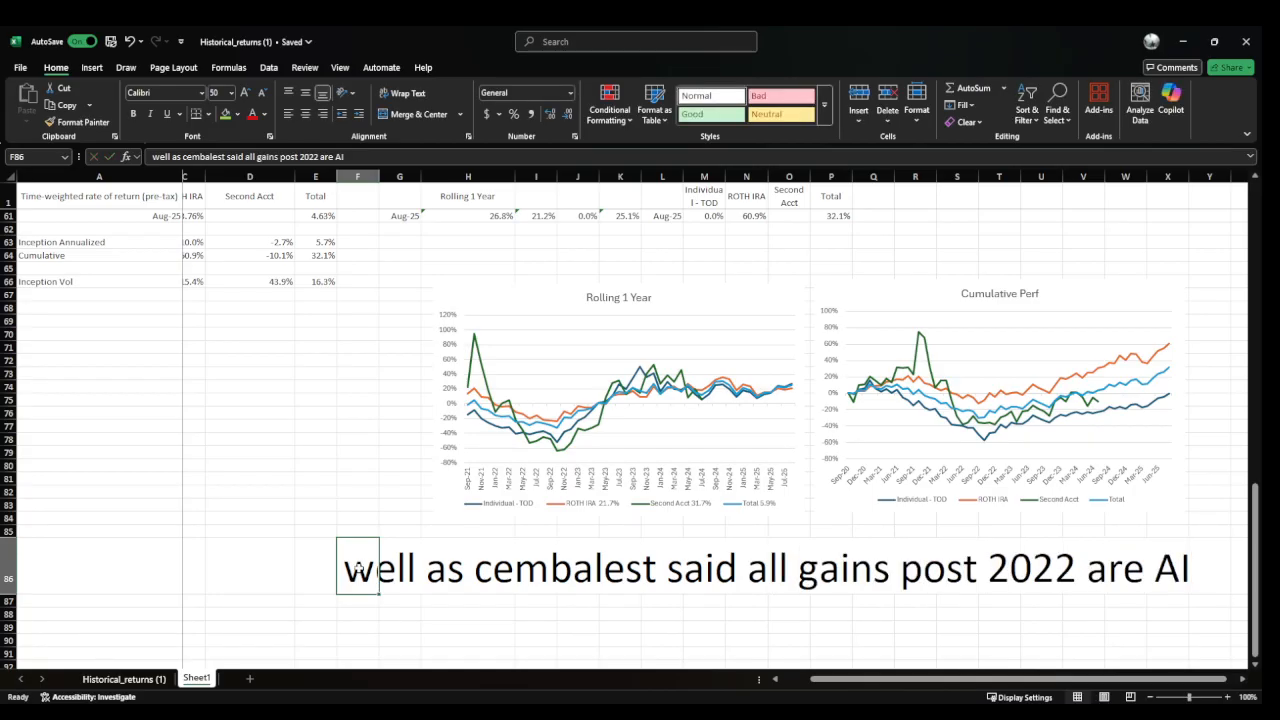
# Replace the comment in F86 with "but fuk that time never comes back"
pyautogui.write('but fuck')
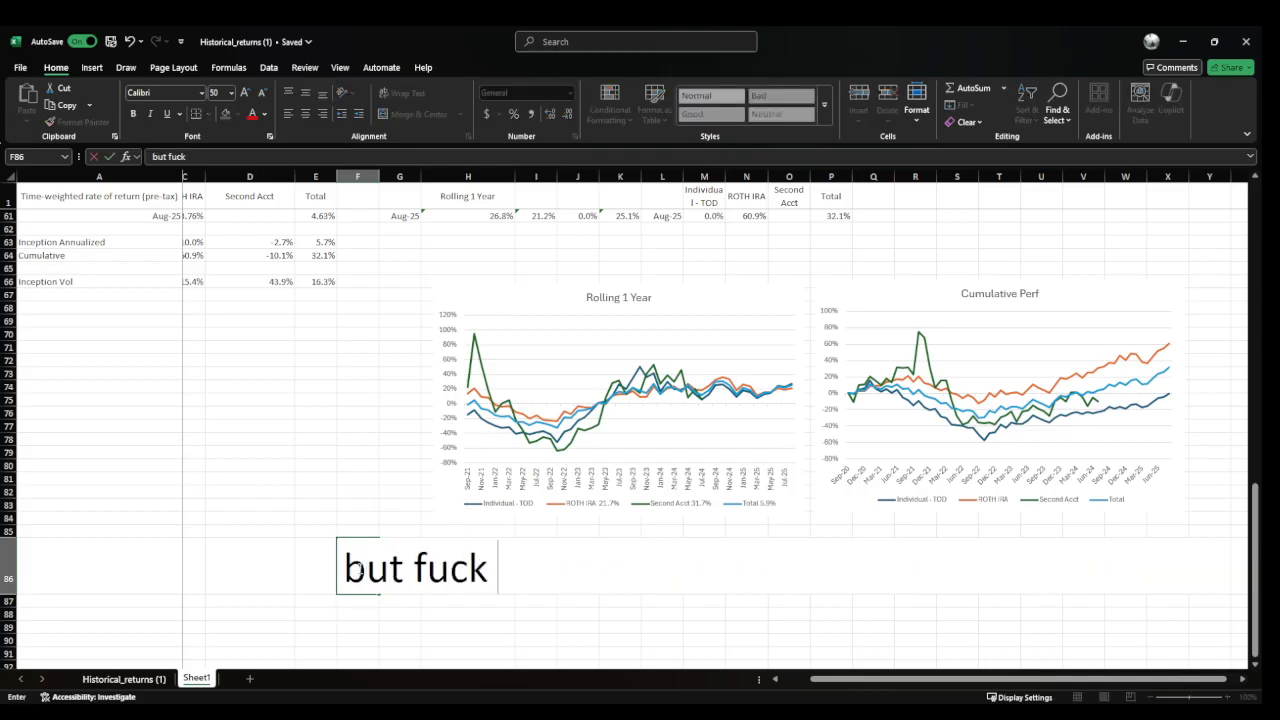
pyautogui.press('BackSpace')
pyautogui.press('BackSpace')
pyautogui.write('k th')
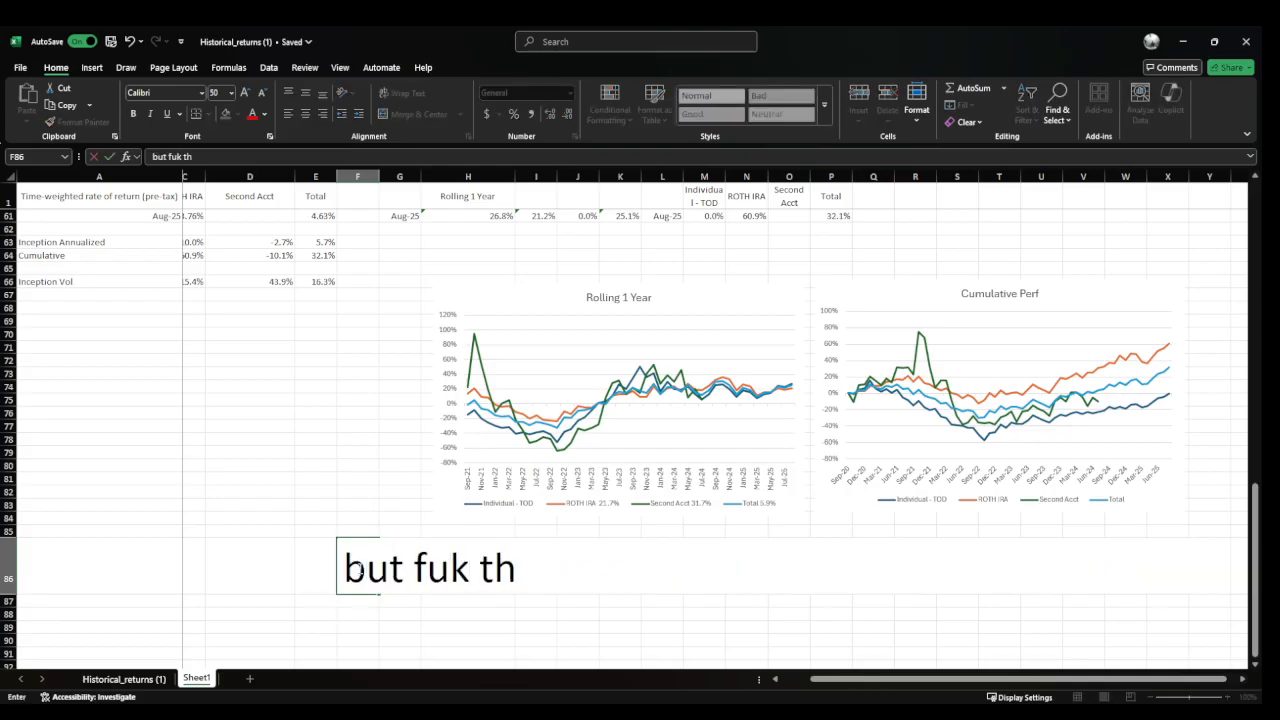
pyautogui.write('at time never c')
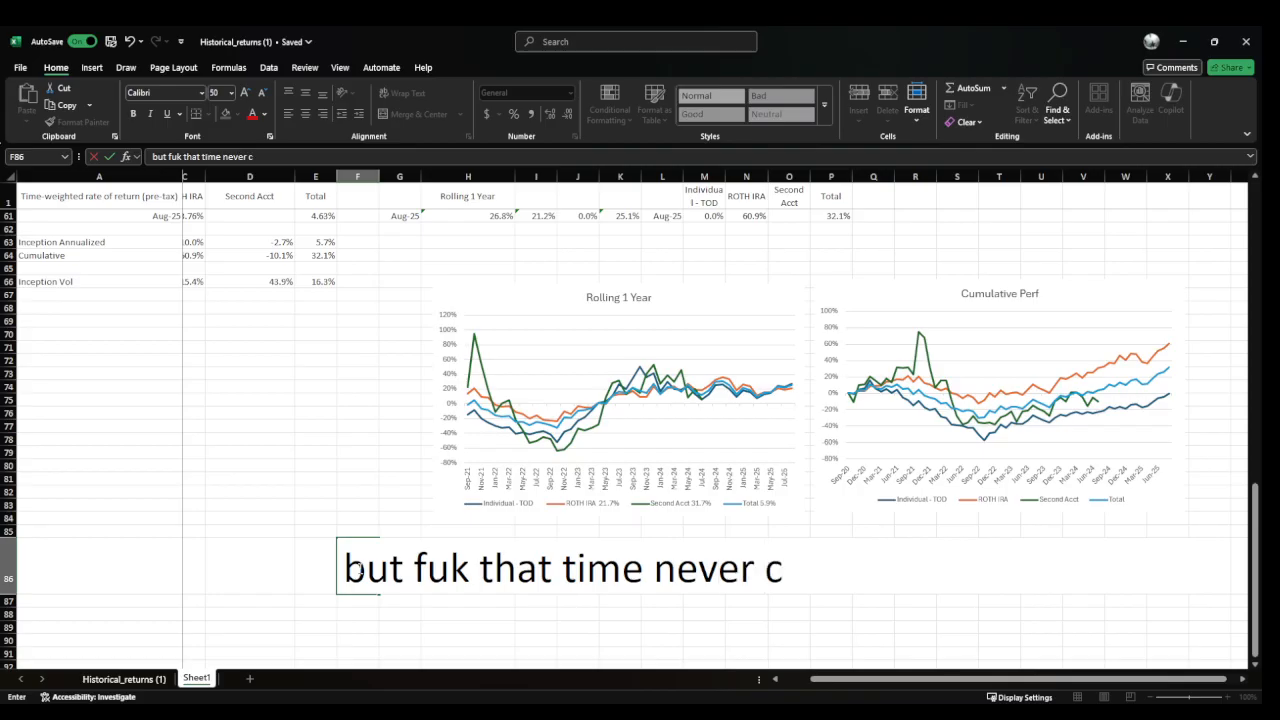
pyautogui.write('omes back')
pyautogui.click(358, 568)
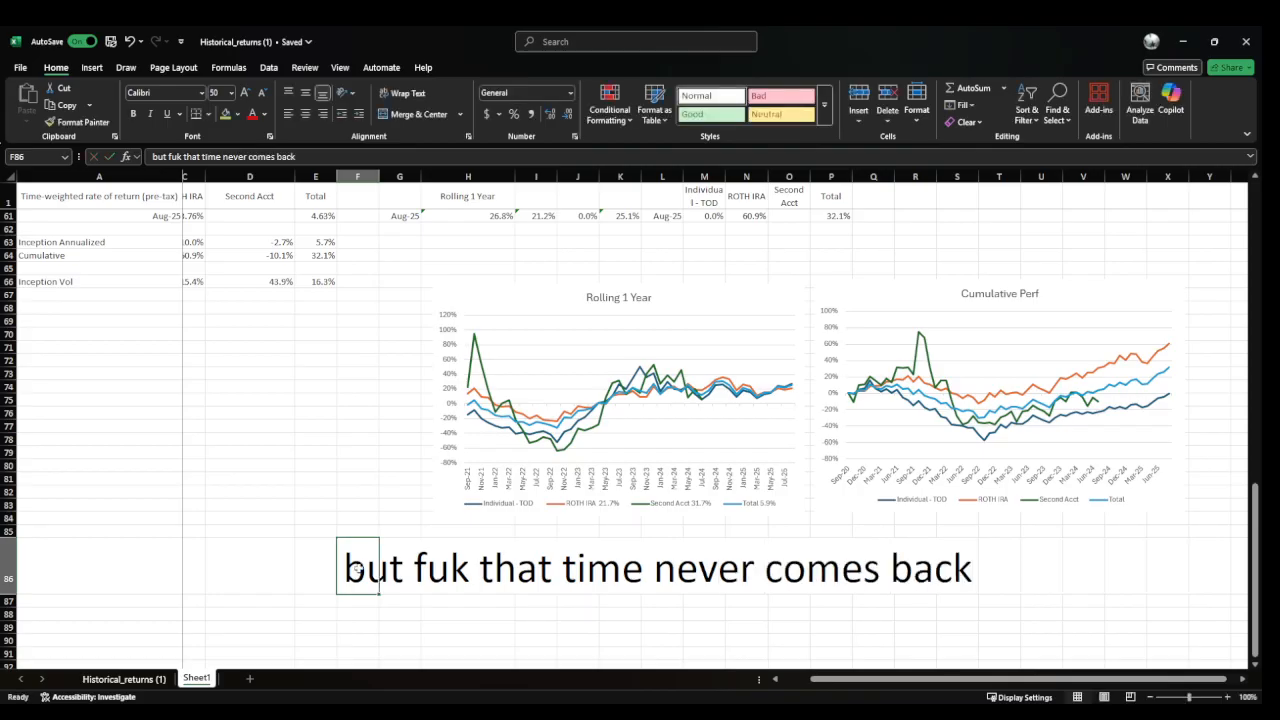
# Replace the comment in F86 with "but here I am typing in a spreadsheet :("
pyautogui.write('but here I am t')
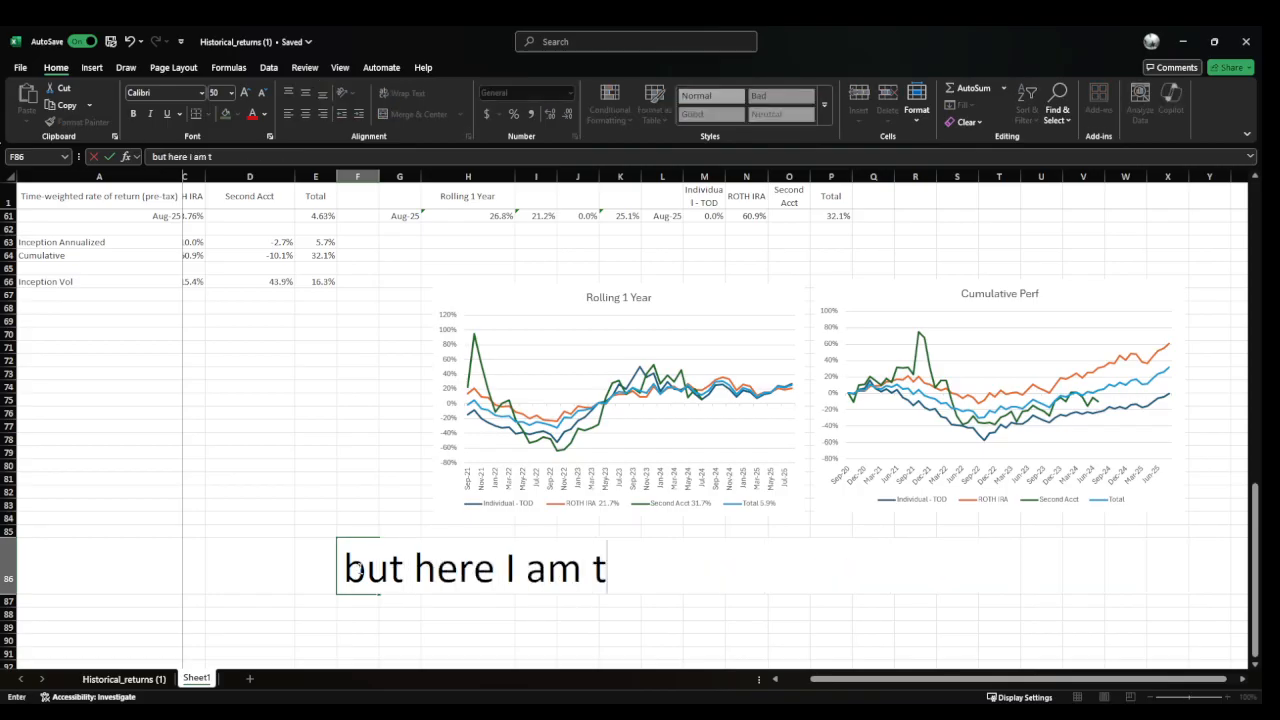
pyautogui.write('yping in a spreadh')
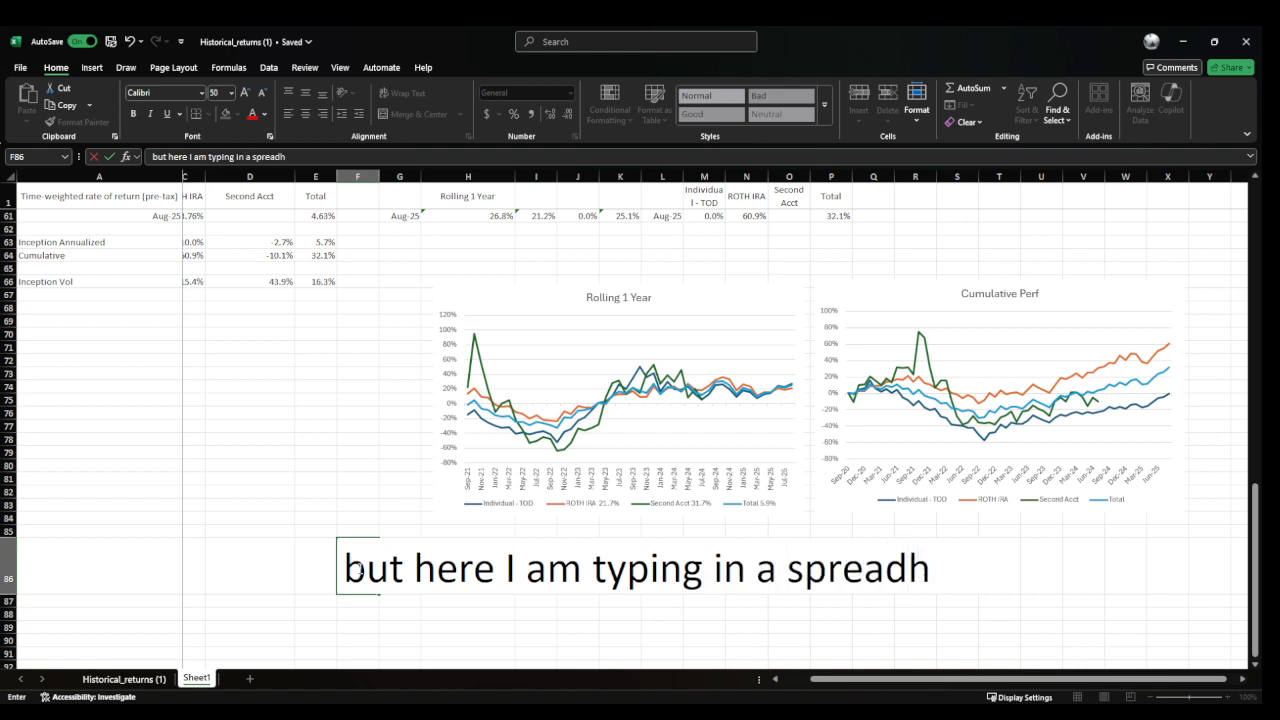
pyautogui.press('BackSpace')
pyautogui.write('sheet')
pyautogui.click(358, 568)
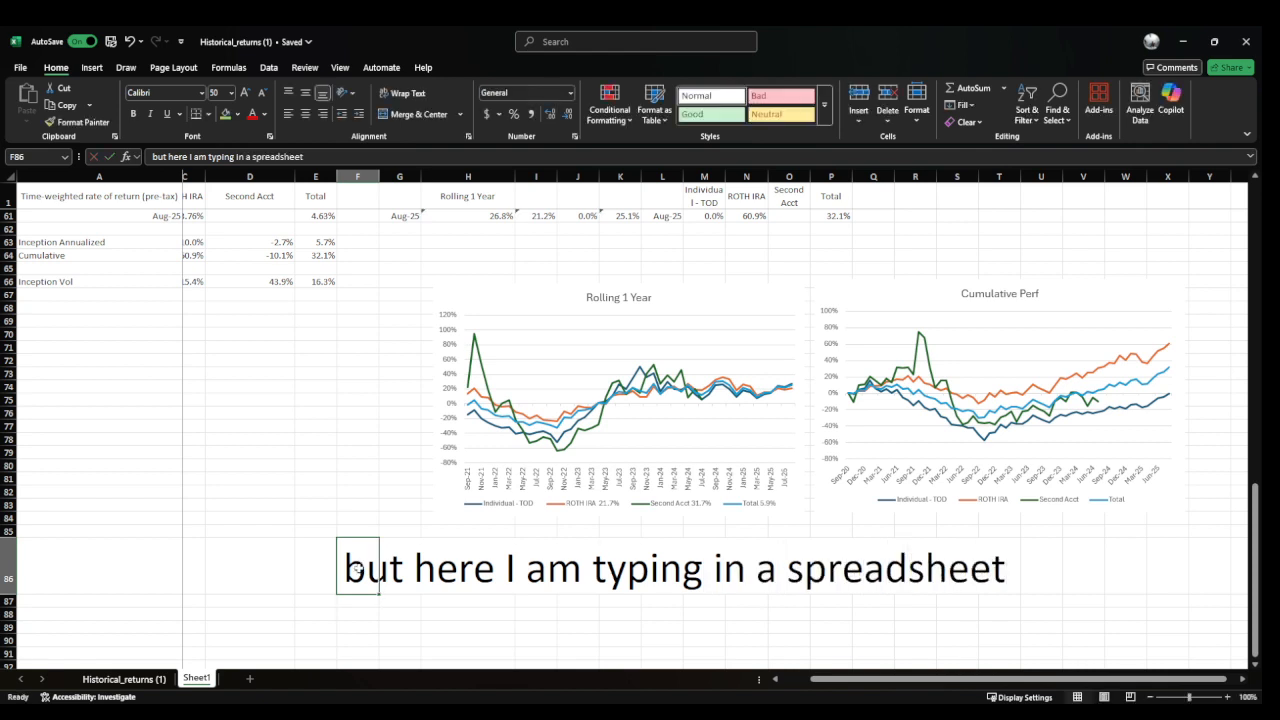
pyautogui.press('F2')
pyautogui.write(':(')
pyautogui.press('Return')
# Replace the comment in F86 with "wowzers"
pyautogui.click(292, 476)
pyautogui.click(402, 576)
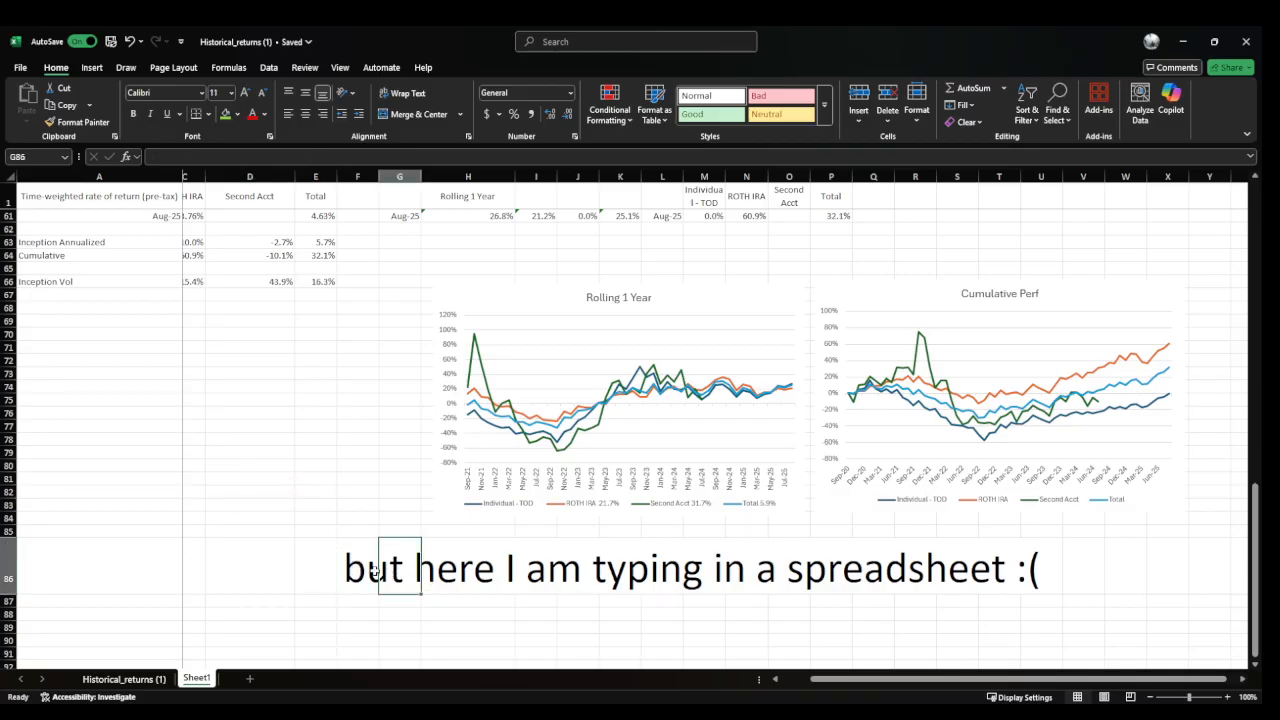
pyautogui.click(372, 569)
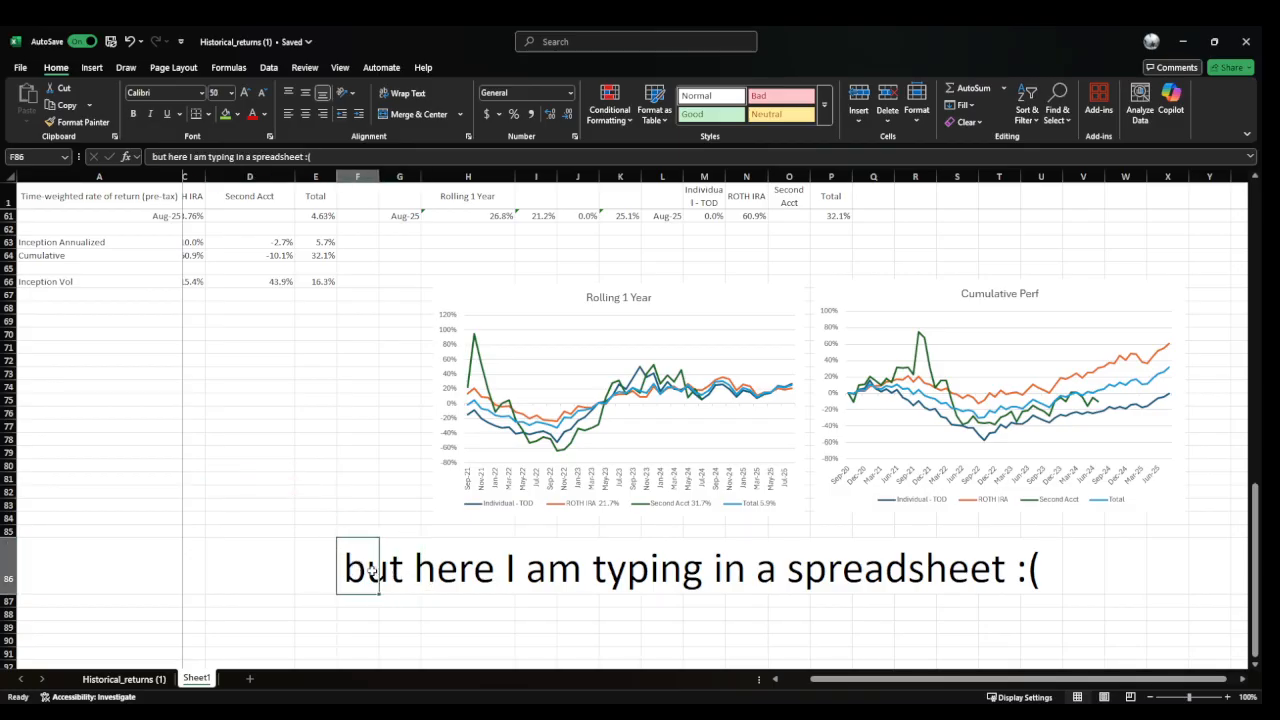
pyautogui.write('wowzers')
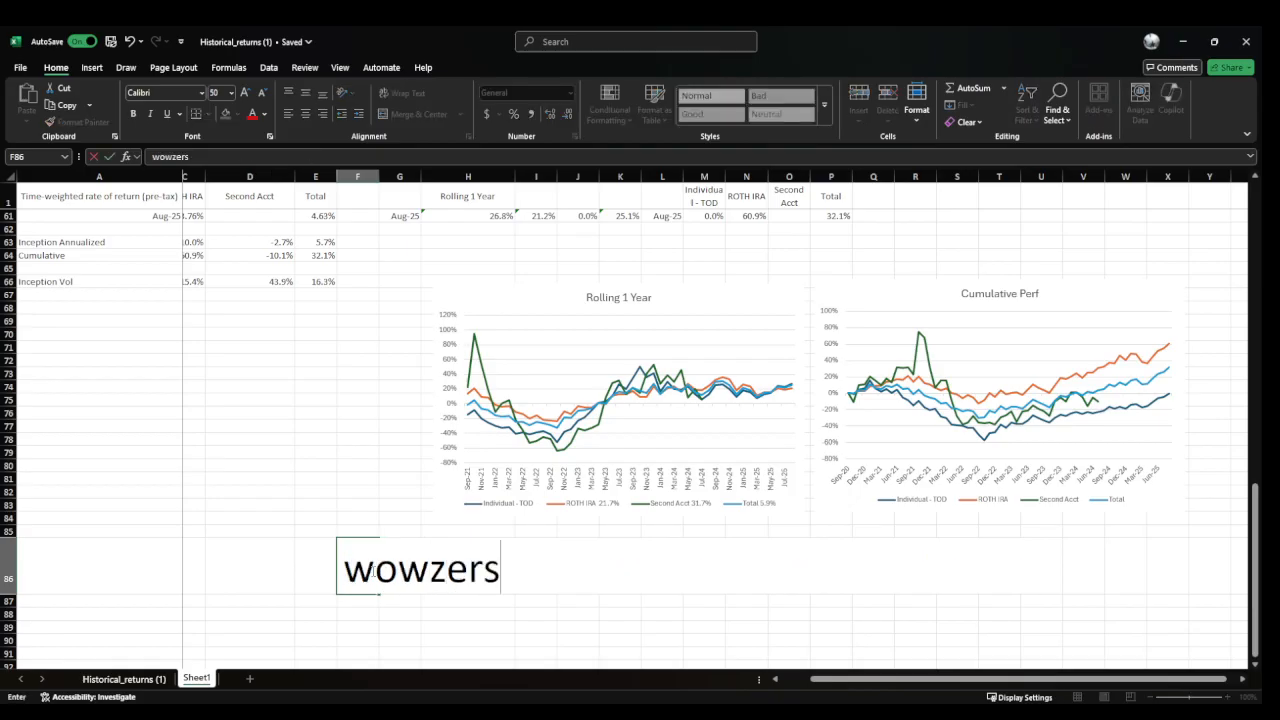
pyautogui.hotkey('ctrl', 'Return')
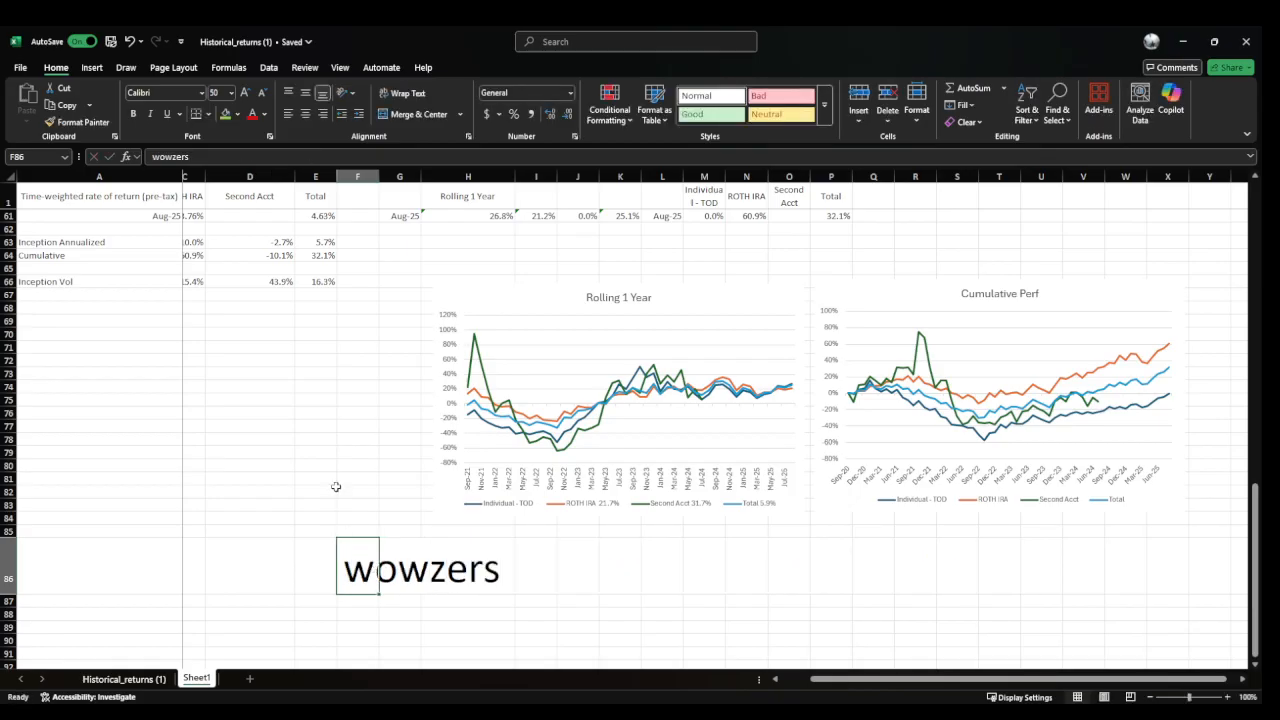